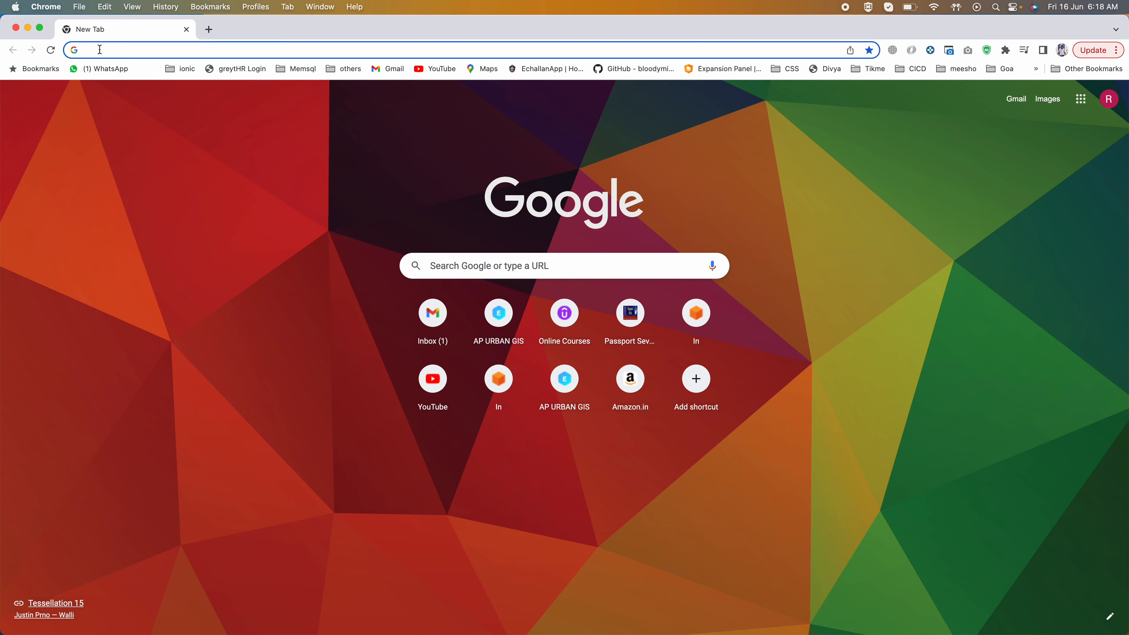
Step: Open the AWS console sign-in page at console.aws.amazon.com/console/home
left_click(100, 50)
type("con")
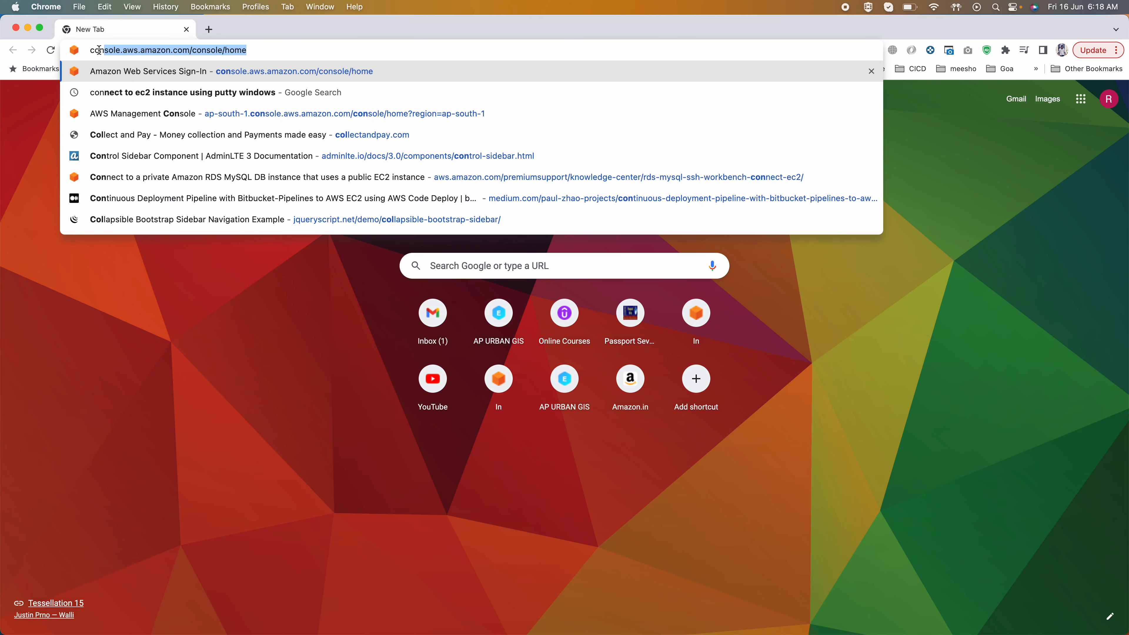
key("Return")
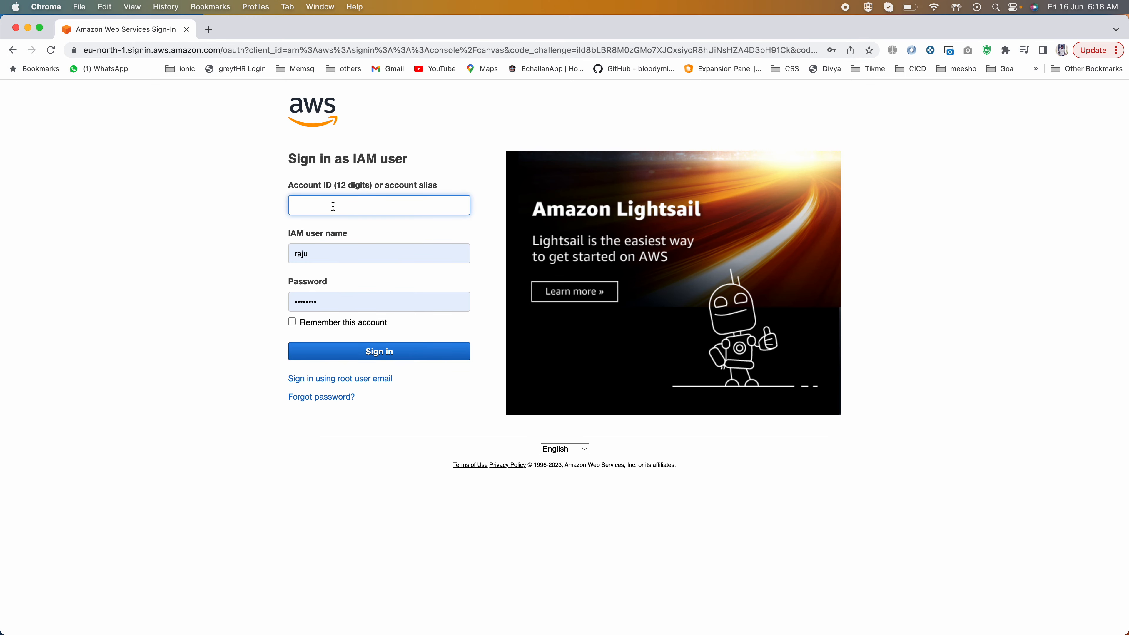
Step: Sign in to AWS as the root user with the account e-mail and the account password
left_click(372, 380)
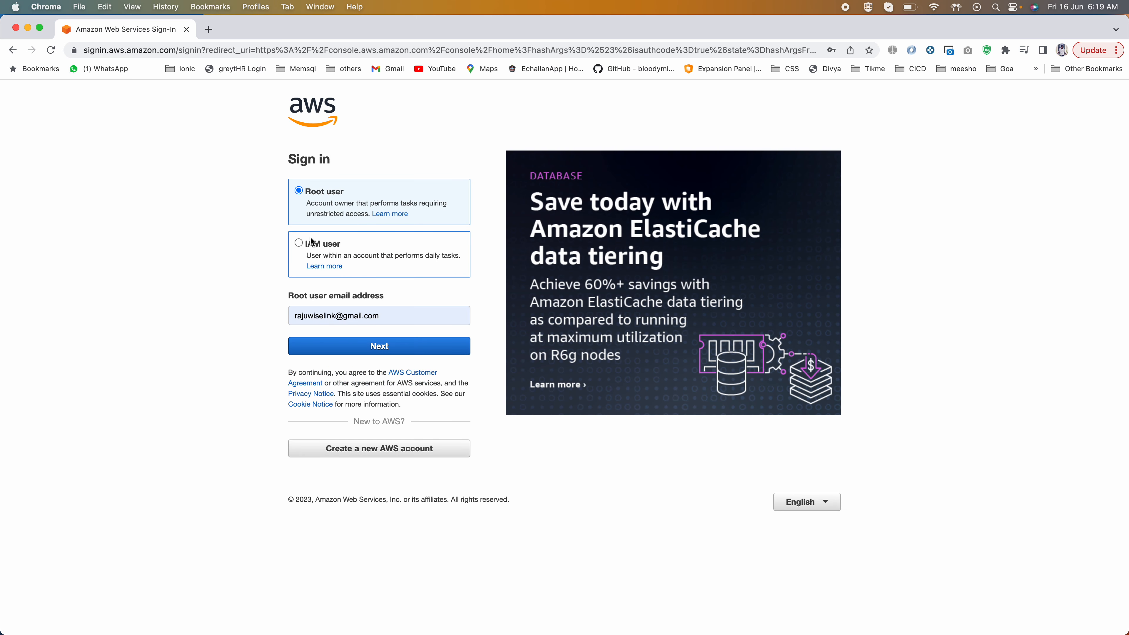
left_click(325, 348)
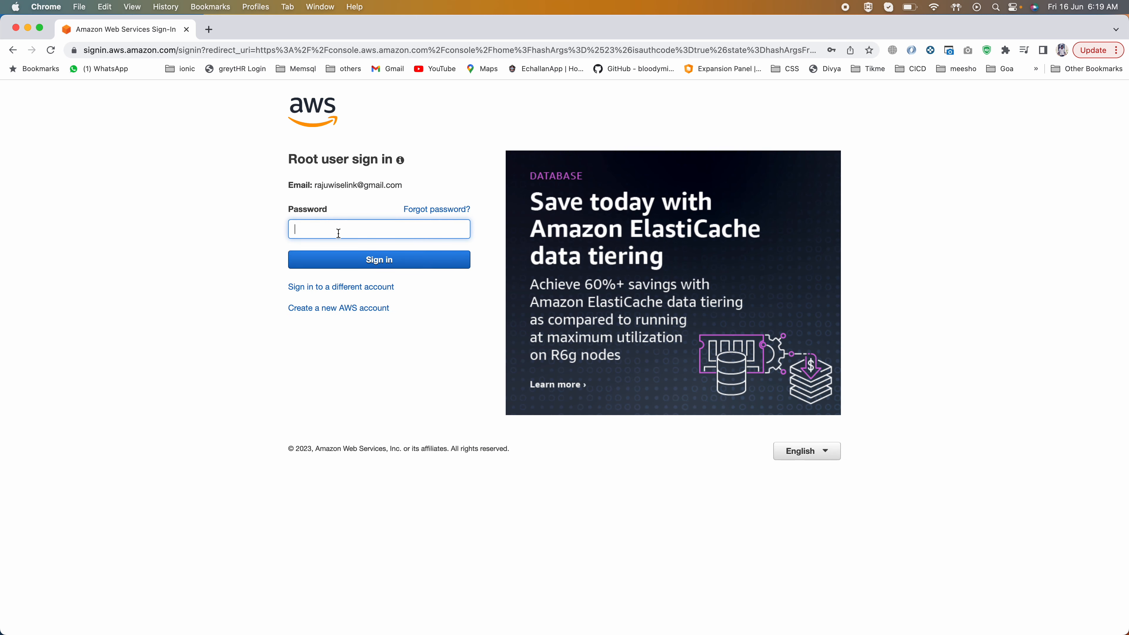
left_click(339, 233)
left_click(520, 240)
left_click(391, 263)
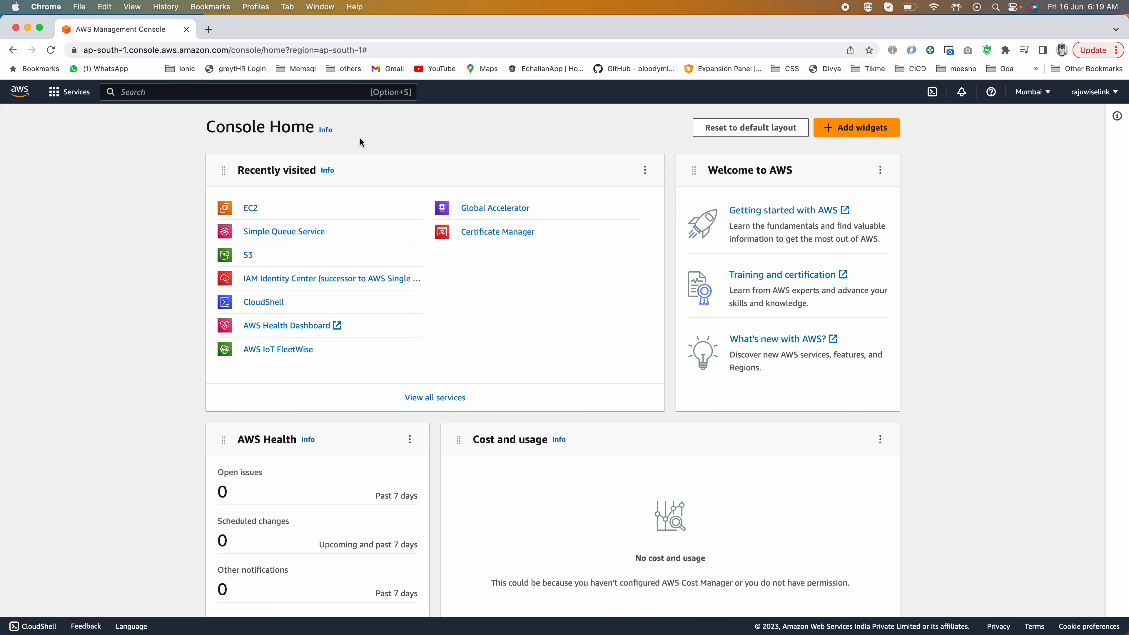
Step: In EC2, open the volume attached to My First EC2 Instance from the instance's storage details
left_click(252, 209)
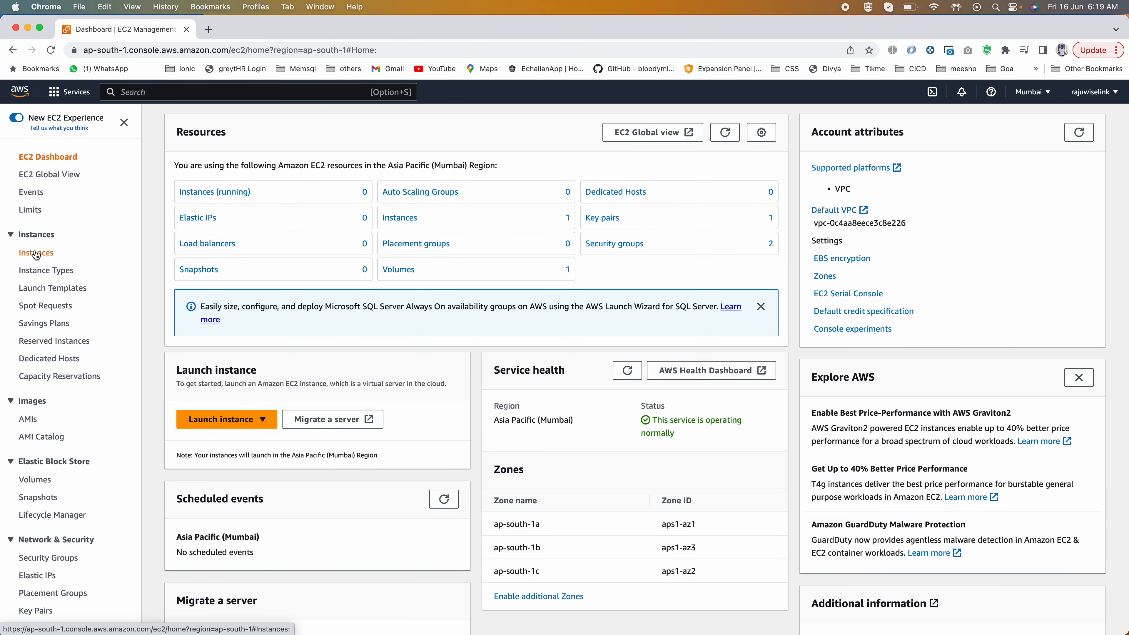
left_click(36, 253)
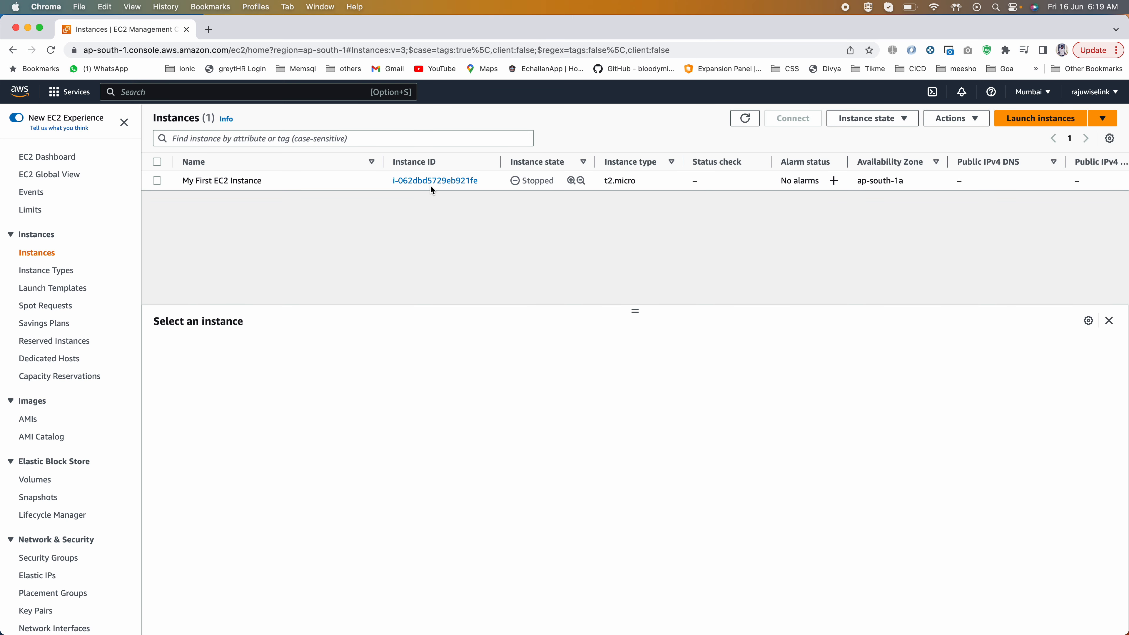
left_click(156, 181)
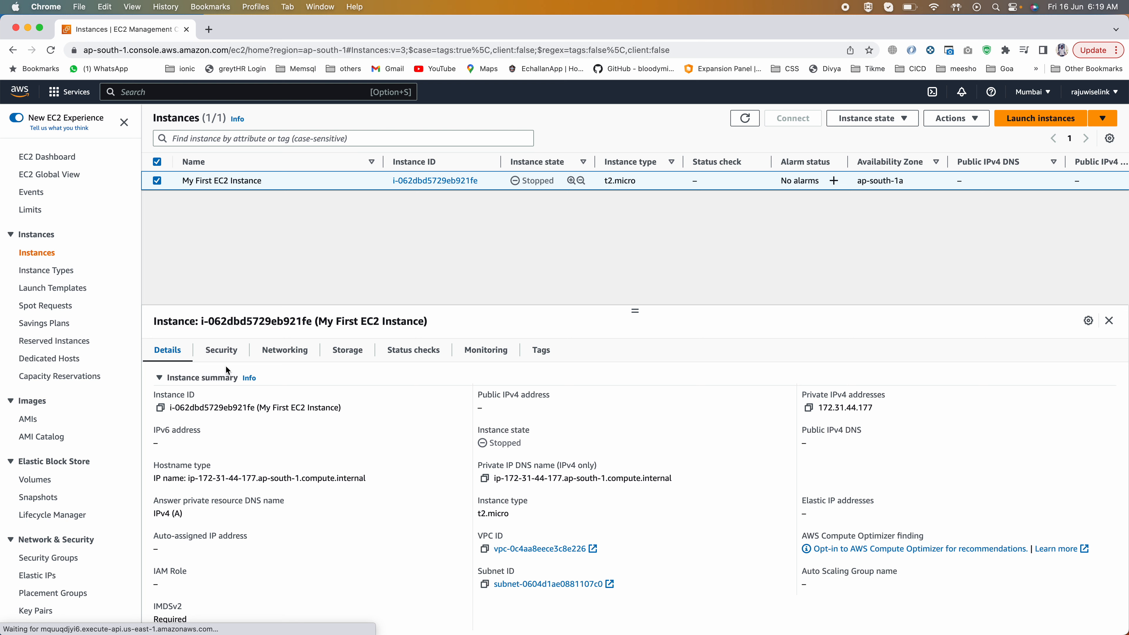
left_click(355, 351)
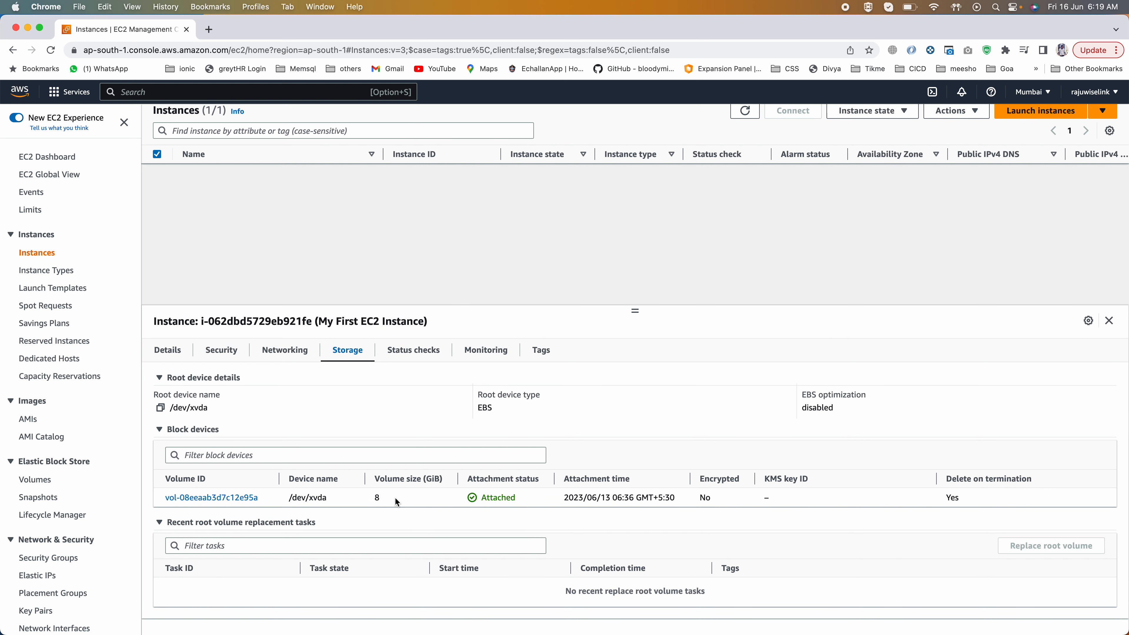
left_click(212, 498)
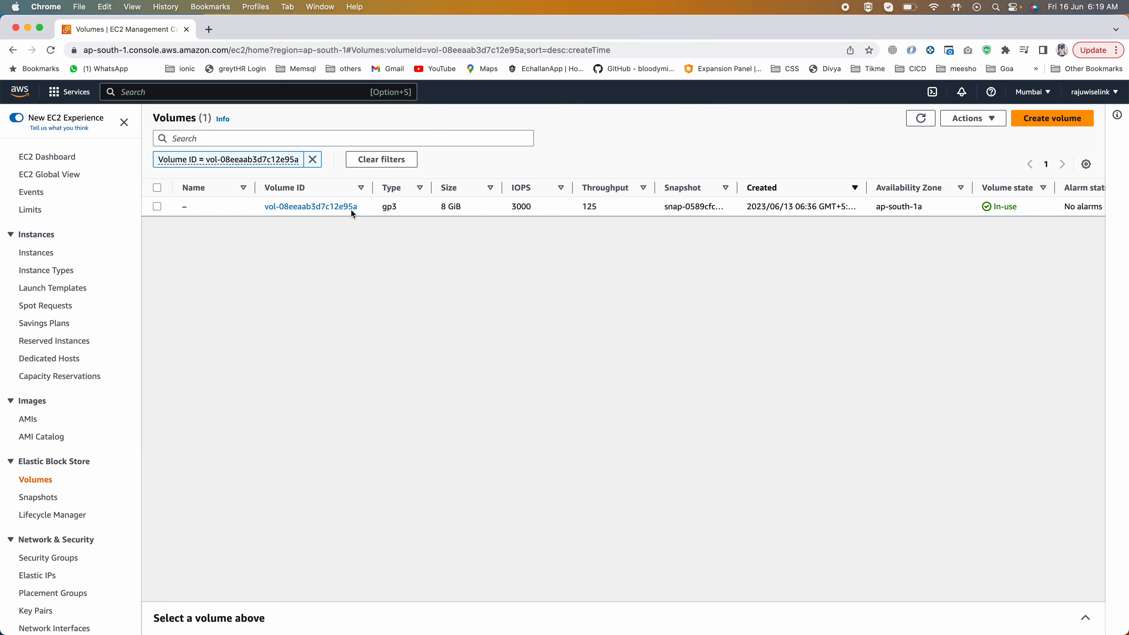
Step: Select the attached volume and examine its listed attributes, including IOPS, availability zone, state, attached instance and encryption
scroll(401, 209, "right", 2)
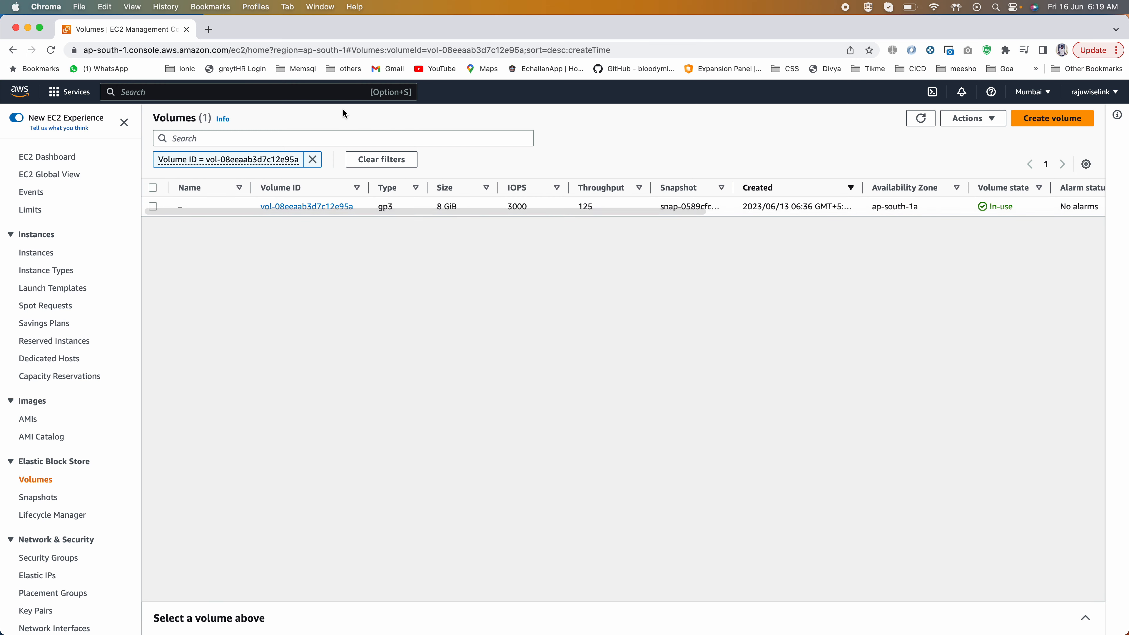
scroll(392, 204, "right", 2)
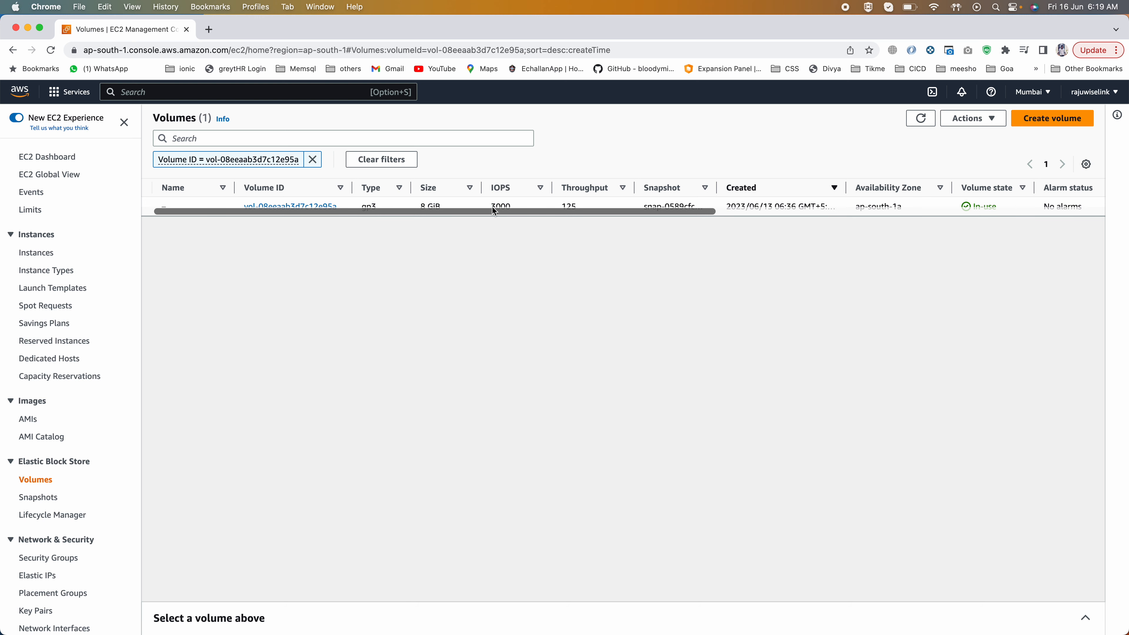
left_click_drag(491, 207, 514, 207)
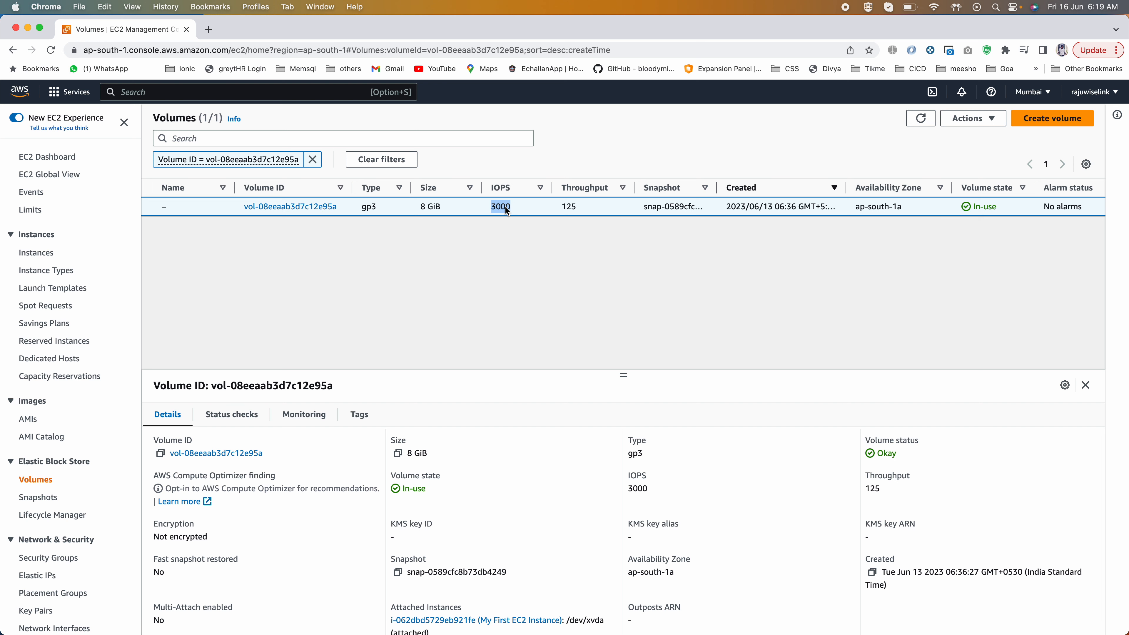
scroll(507, 209, "right", 8)
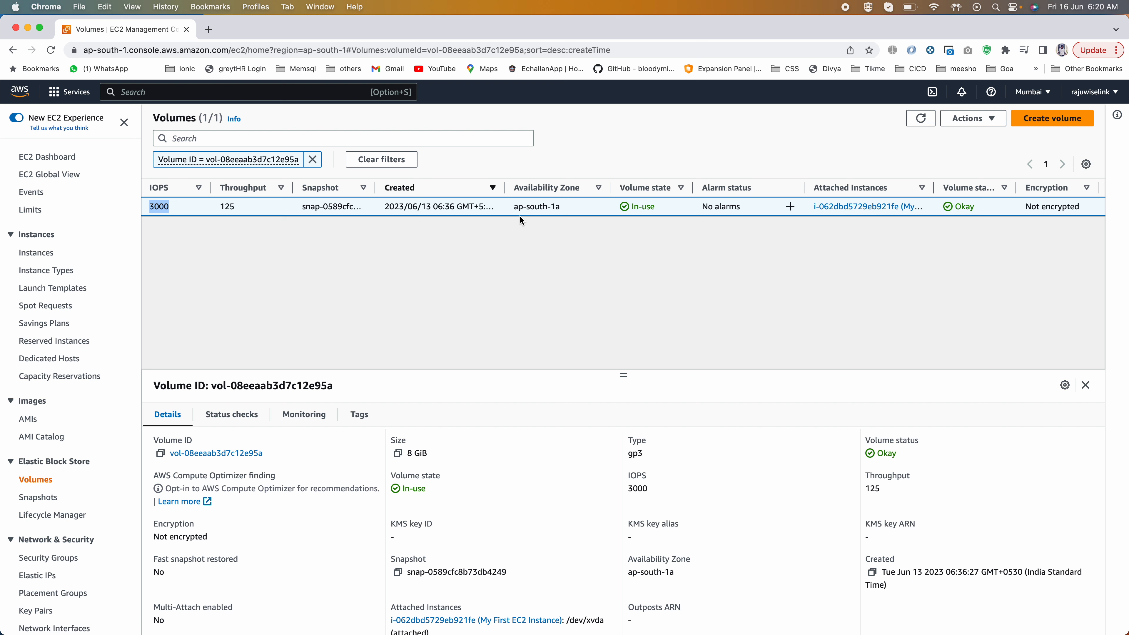
scroll(538, 198, "right", 5)
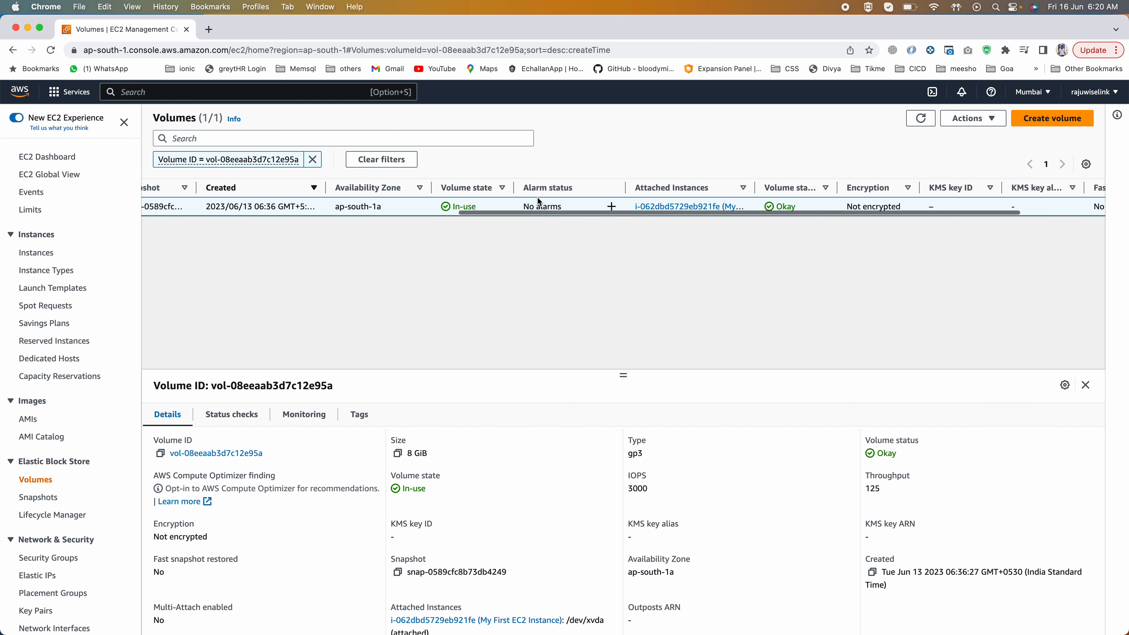
scroll(536, 196, "right", 2)
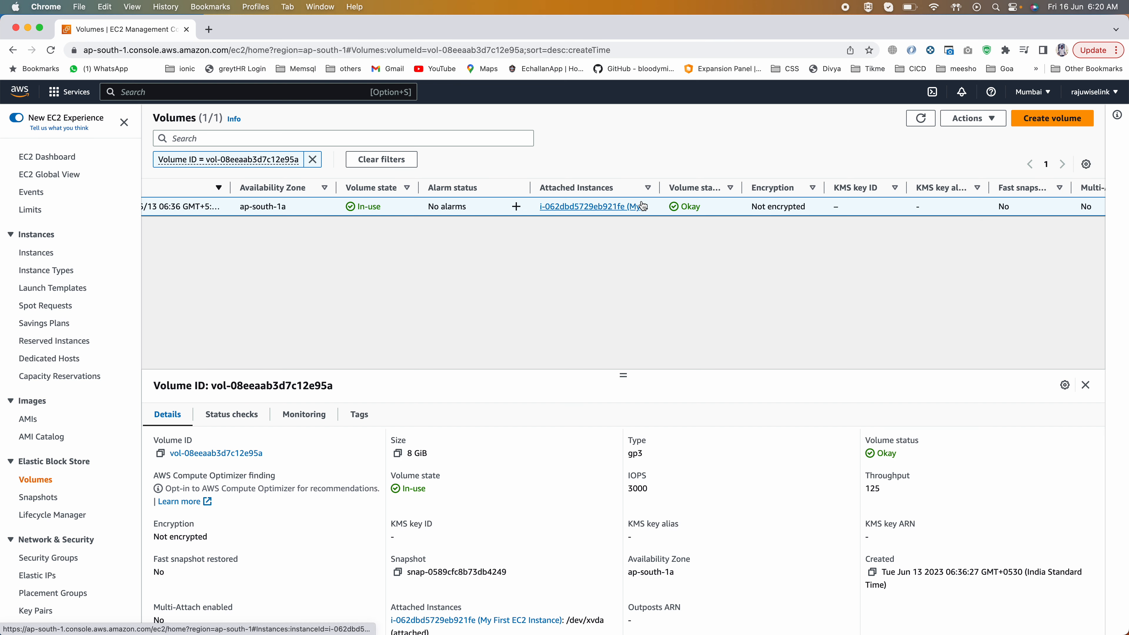
scroll(642, 205, "right", 1)
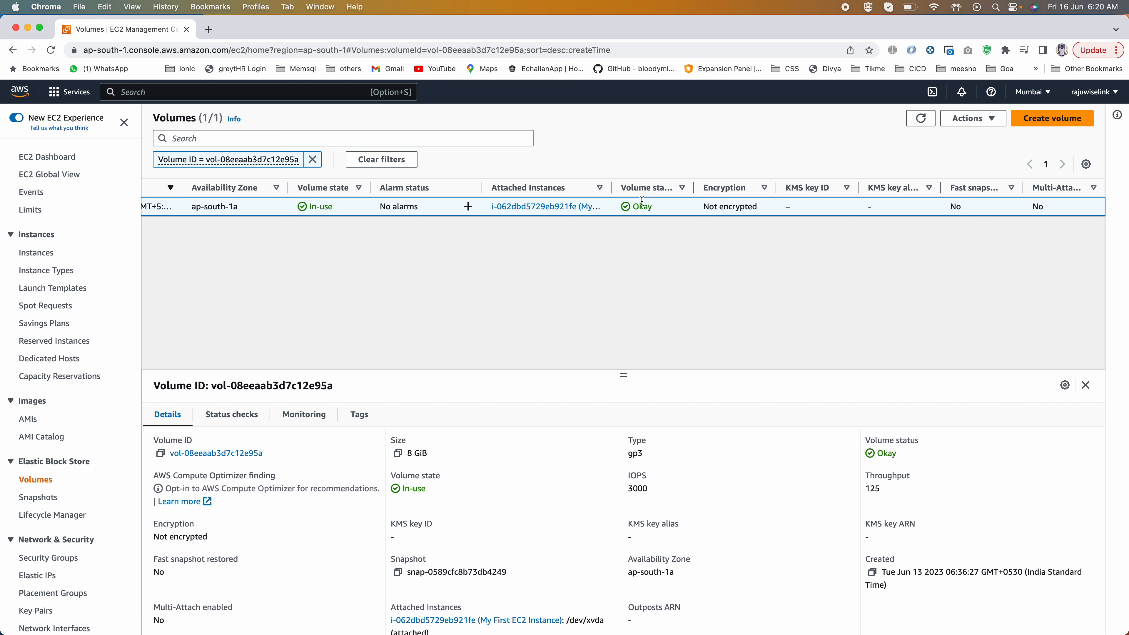
scroll(641, 200, "left", 14)
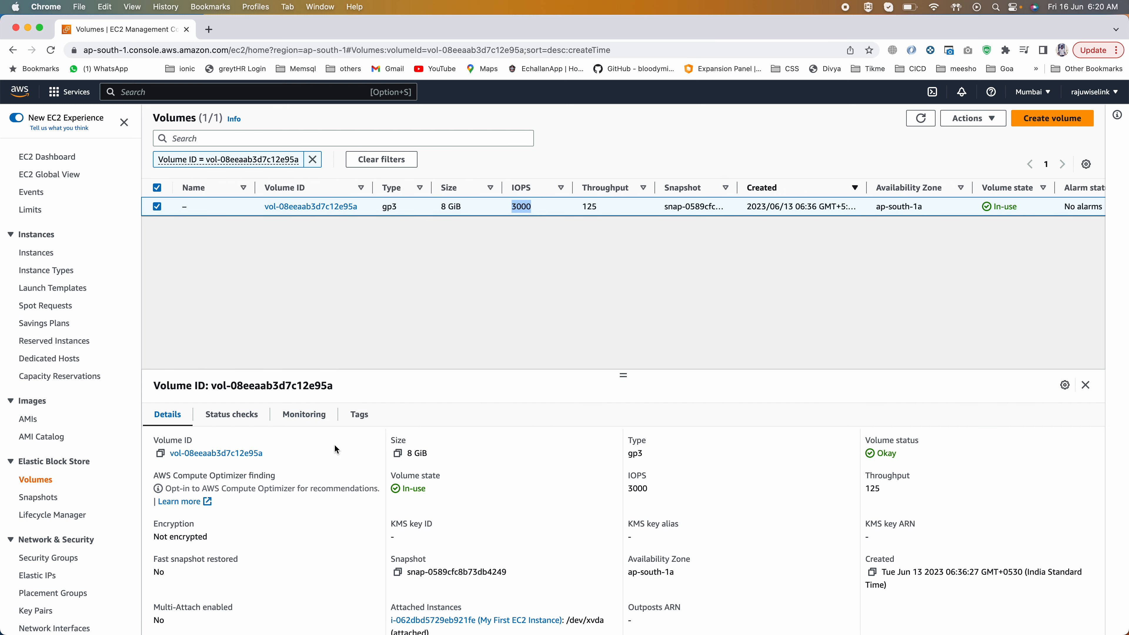
Step: Review the volume's details, its status checks and its monitoring information
scroll(334, 491, "down", 2)
scroll(334, 492, "up", 2)
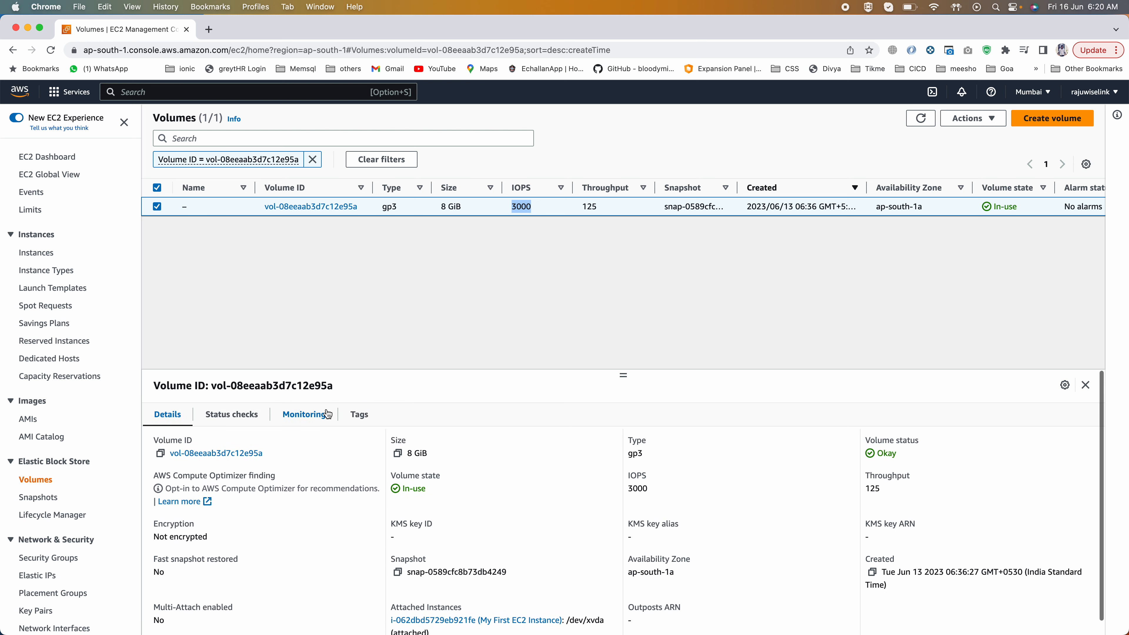
left_click(231, 413)
scroll(300, 543, "down", 2)
scroll(300, 542, "up", 2)
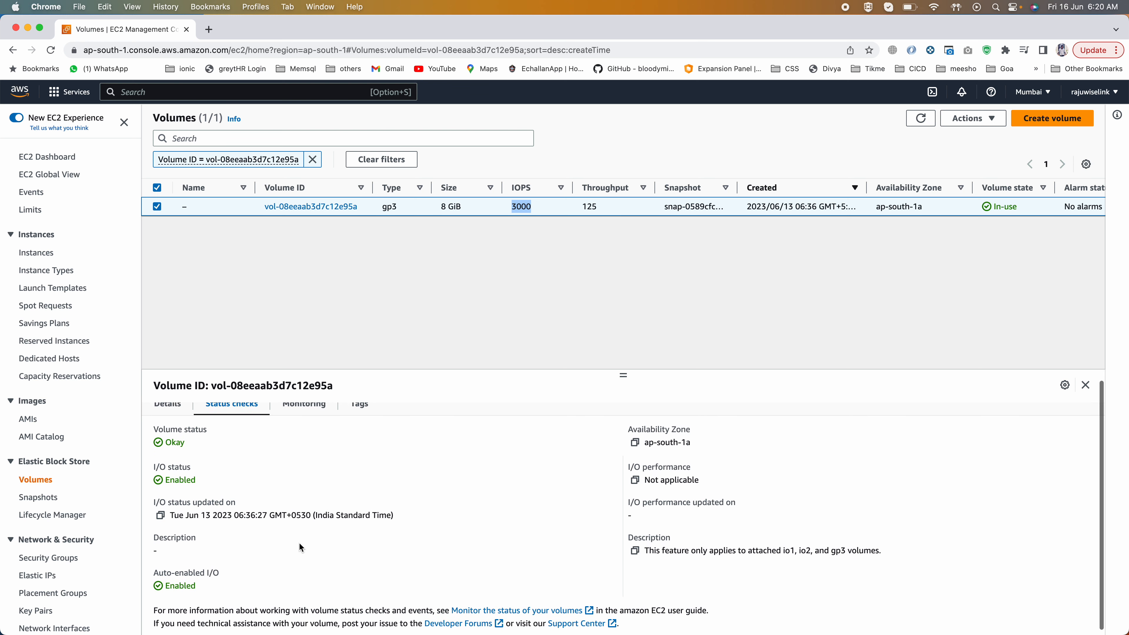
left_click(317, 402)
left_click(317, 410)
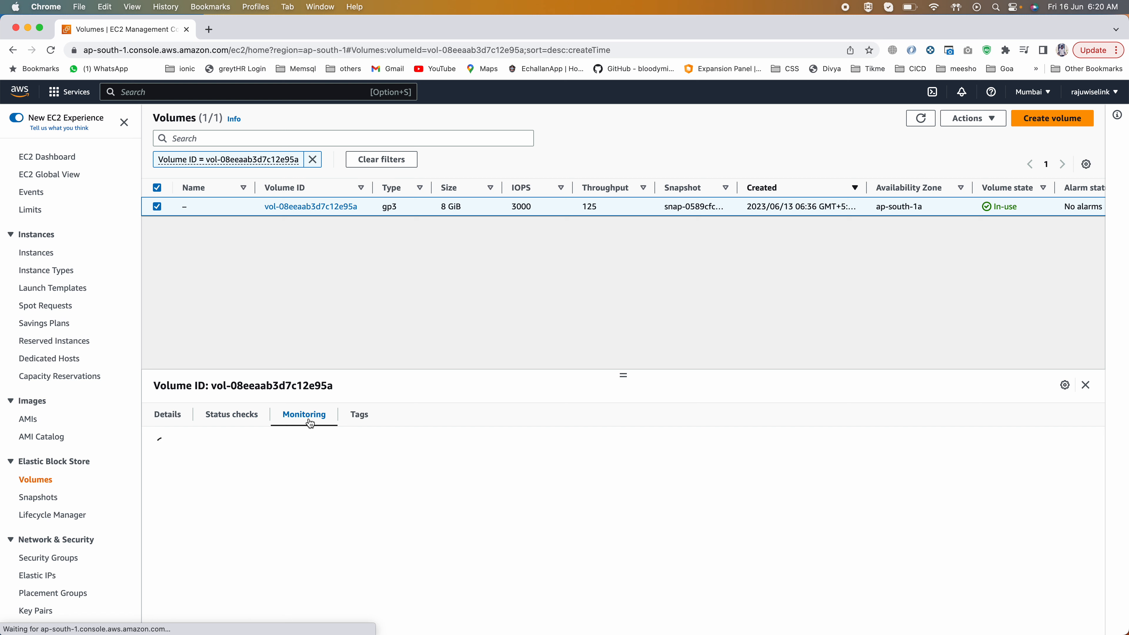
Step: Return to the volume's details and check its encryption setting
left_click(163, 414)
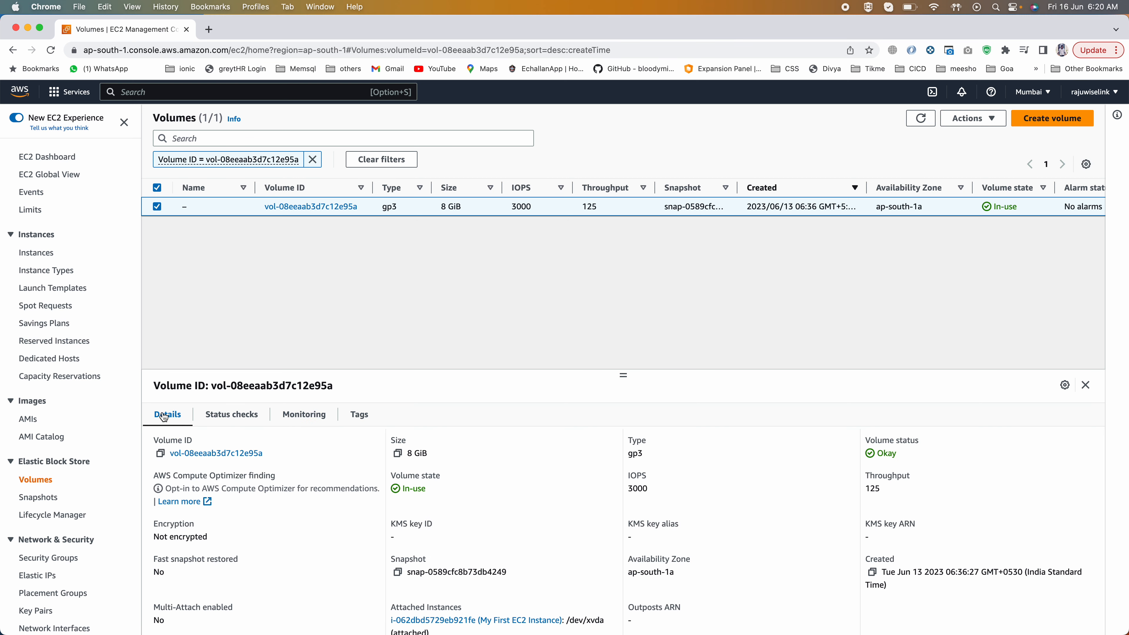
mouse_move(153, 539)
left_mouse_down()
mouse_move(224, 539)
mouse_move(147, 533)
mouse_move(170, 537)
mouse_move(156, 537)
left_mouse_up()
left_click(167, 532)
triple_click(223, 533)
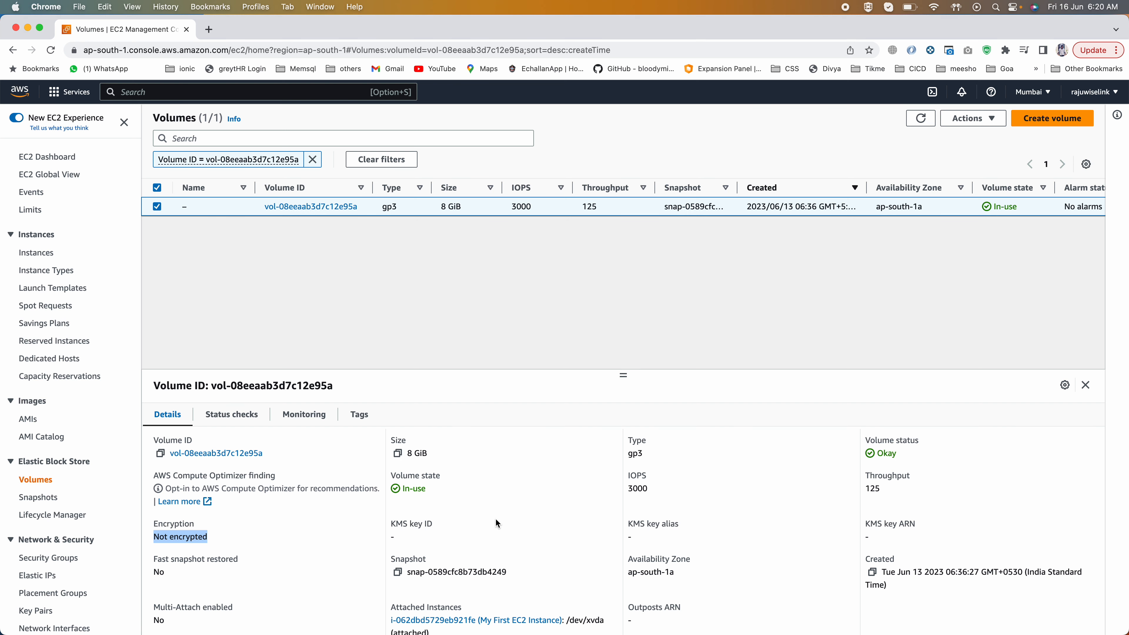
scroll(495, 519, "down", 1)
scroll(495, 519, "up", 1)
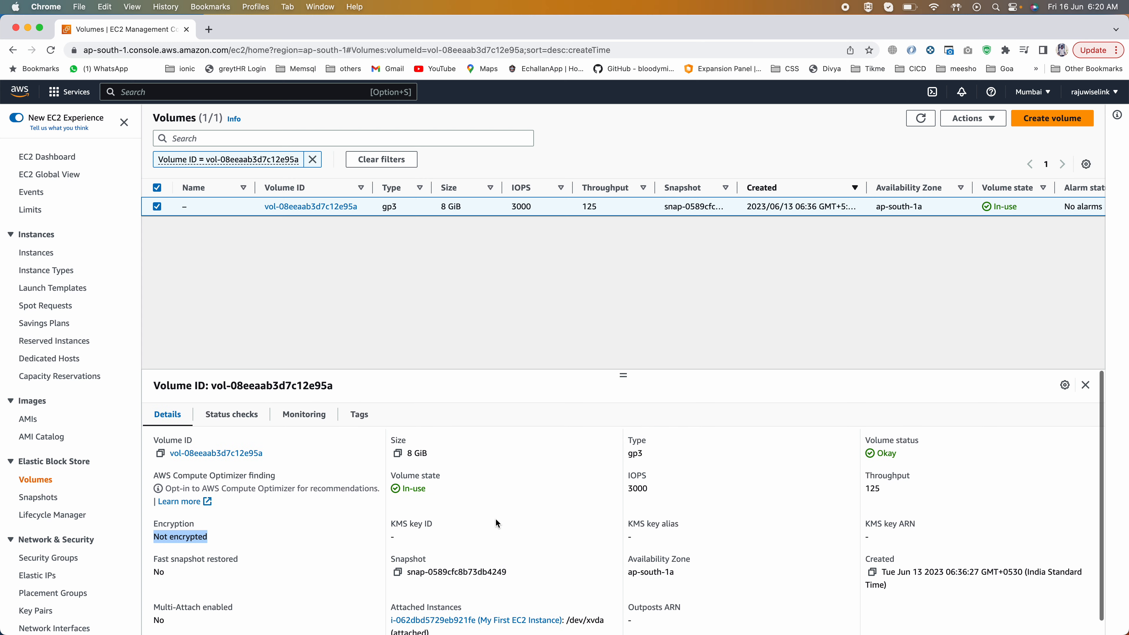
Step: Start creating a new EBS volume, keeping the General Purpose SSD (gp2) type, and set its size to 2 GiB
left_click(1054, 119)
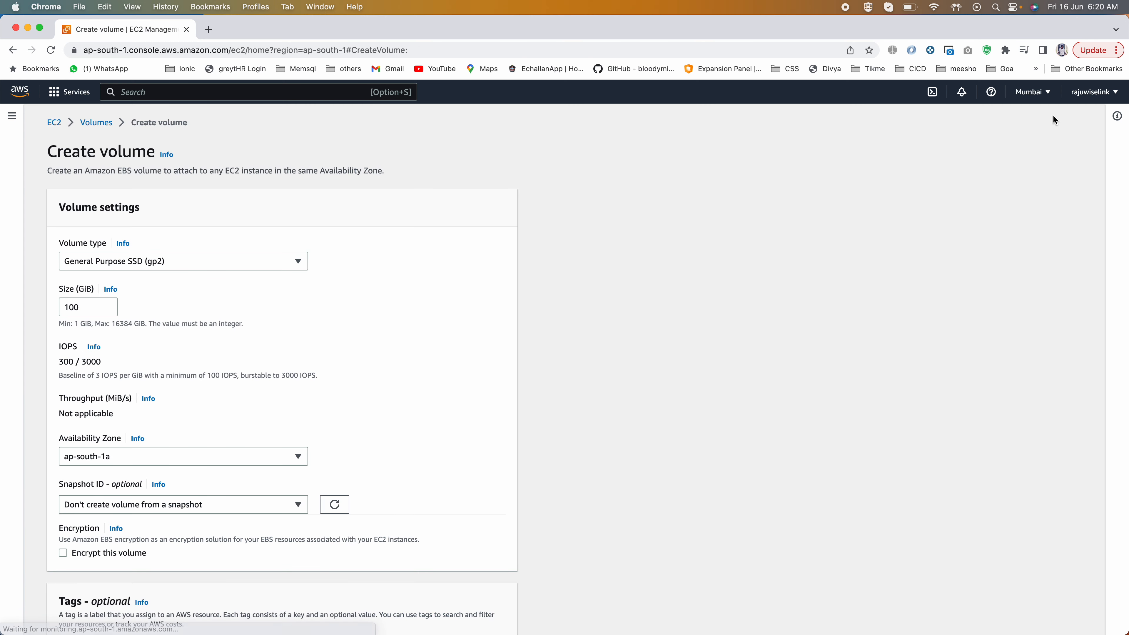
left_click(92, 263)
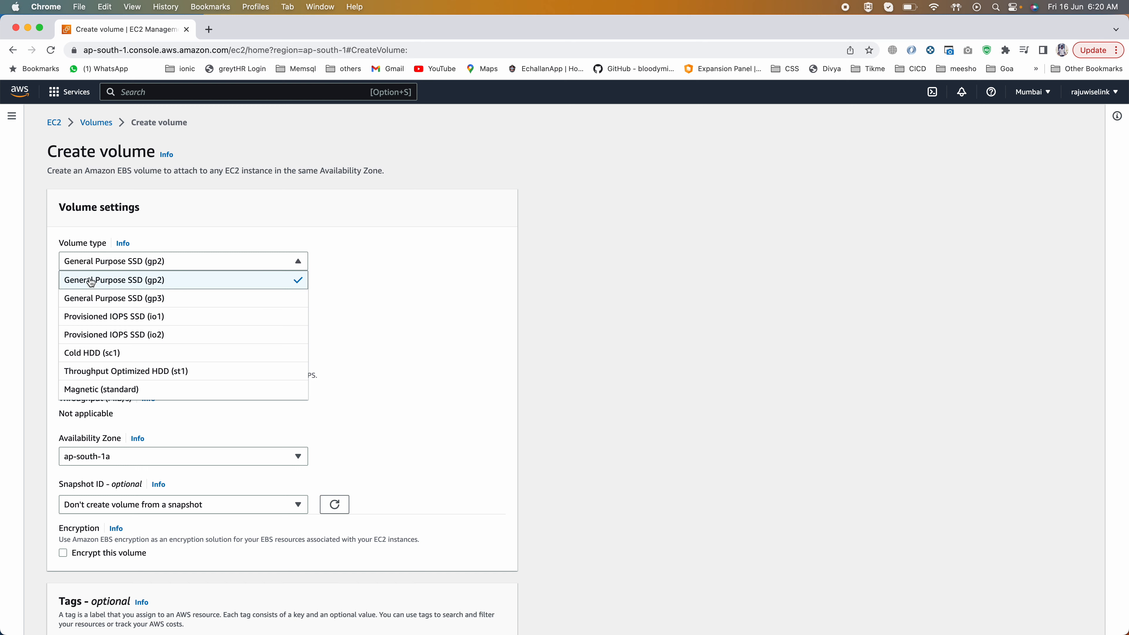
left_click(99, 266)
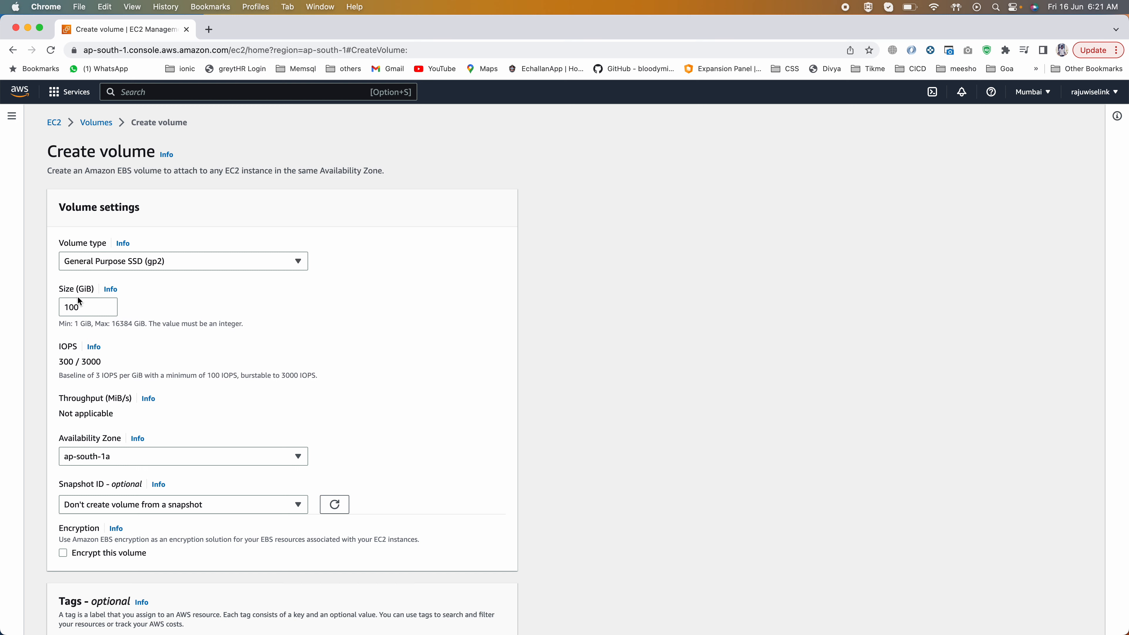
left_click(82, 305)
key("BackSpace")
key("BackSpace")
key("BackSpace")
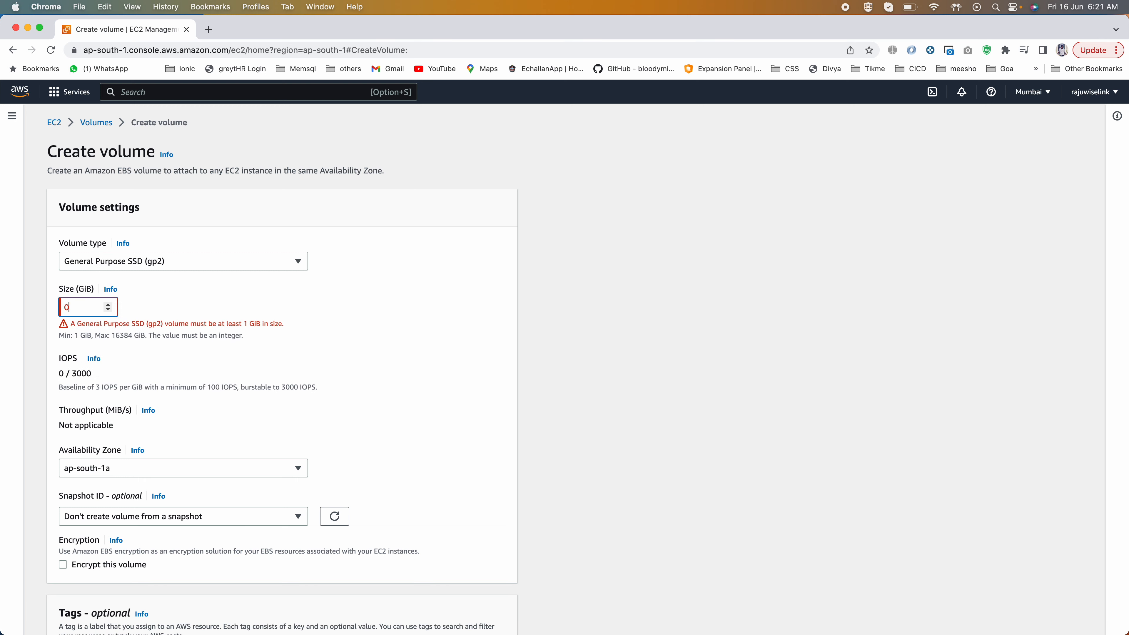
type("2")
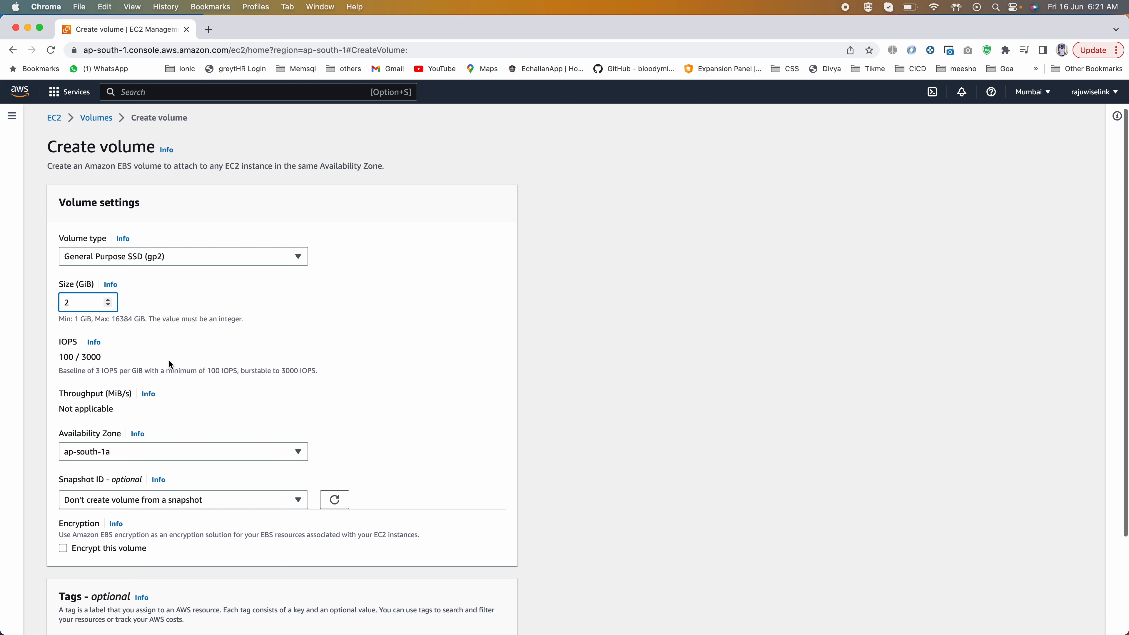
Step: Enable encryption for the new volume with the (default) aws/ebs KMS key
scroll(168, 359, "down", 1)
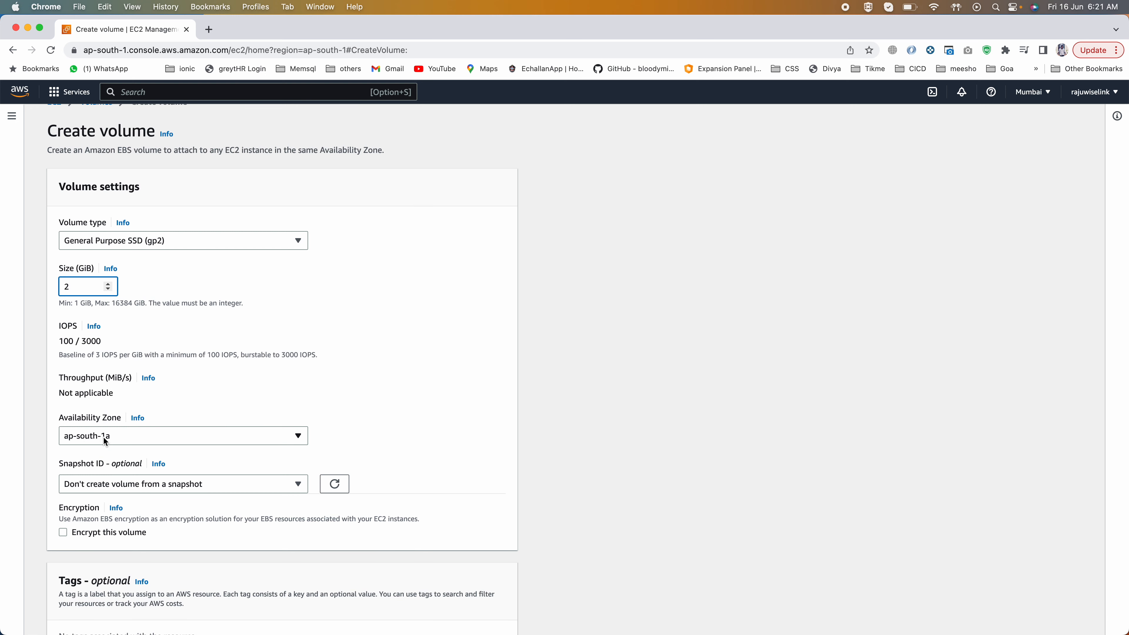
scroll(214, 376, "down", 3)
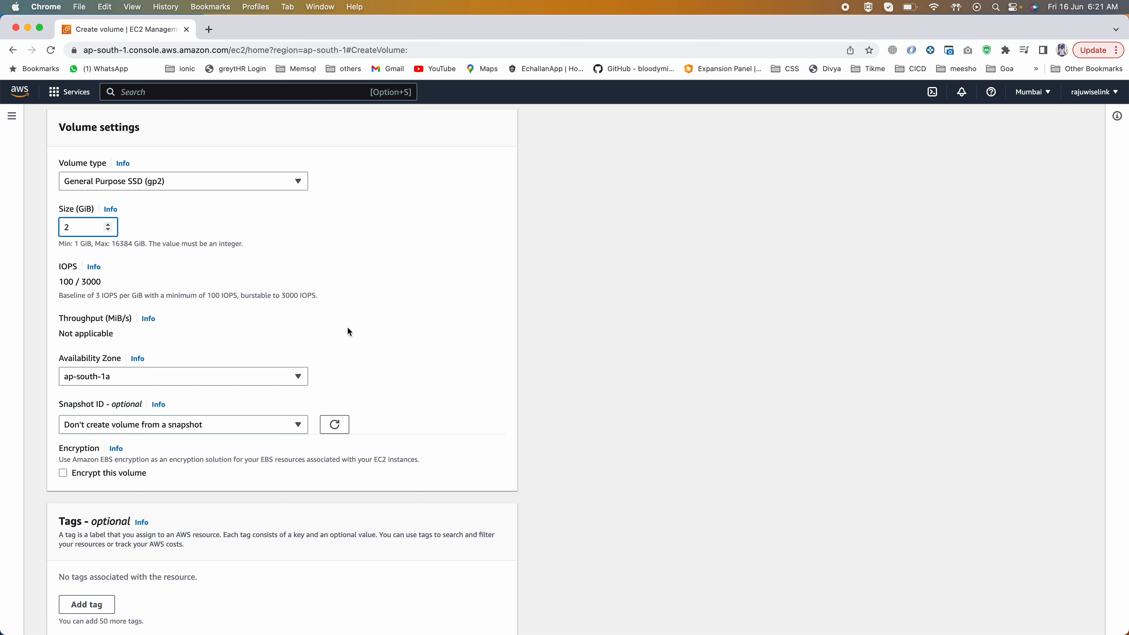
scroll(350, 331, "down", 1)
scroll(350, 331, "down", 1)
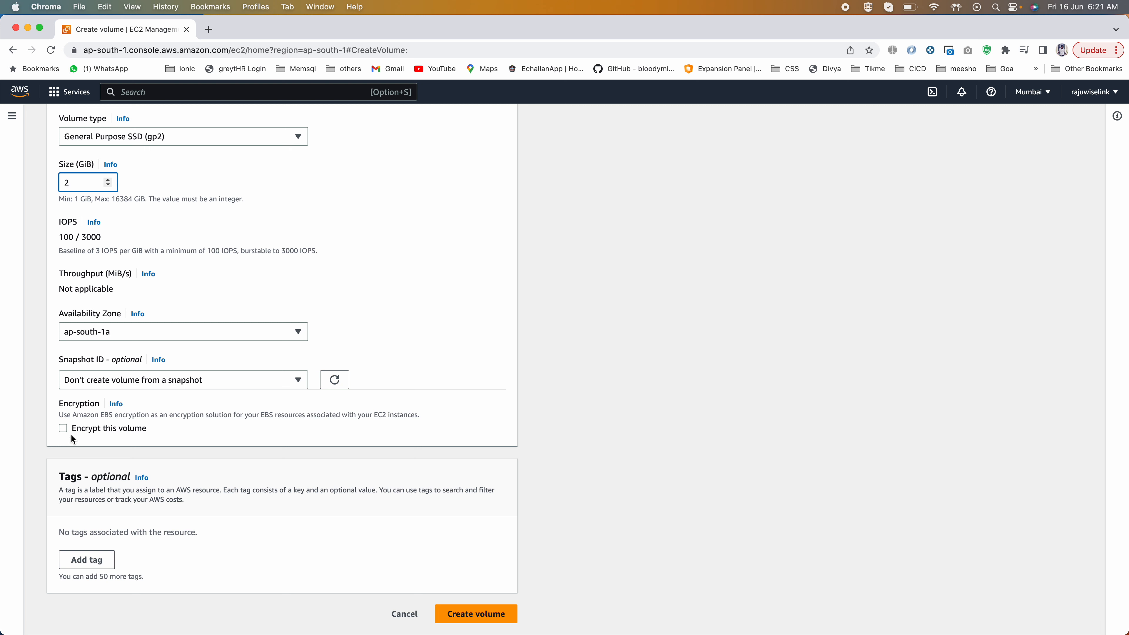
left_click(62, 427)
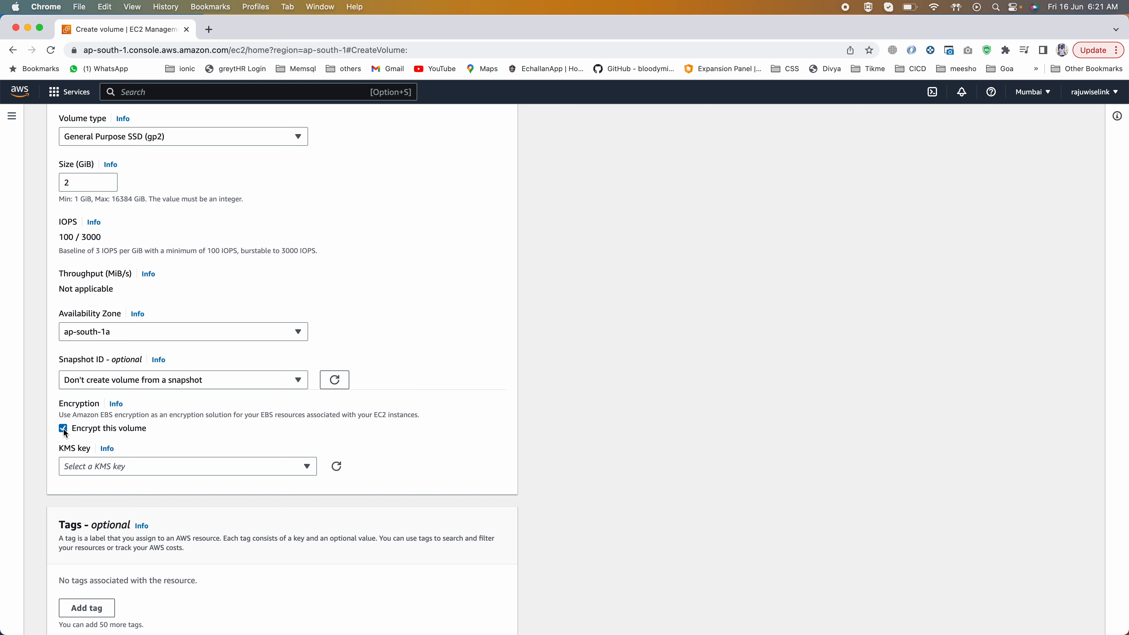
left_click(88, 467)
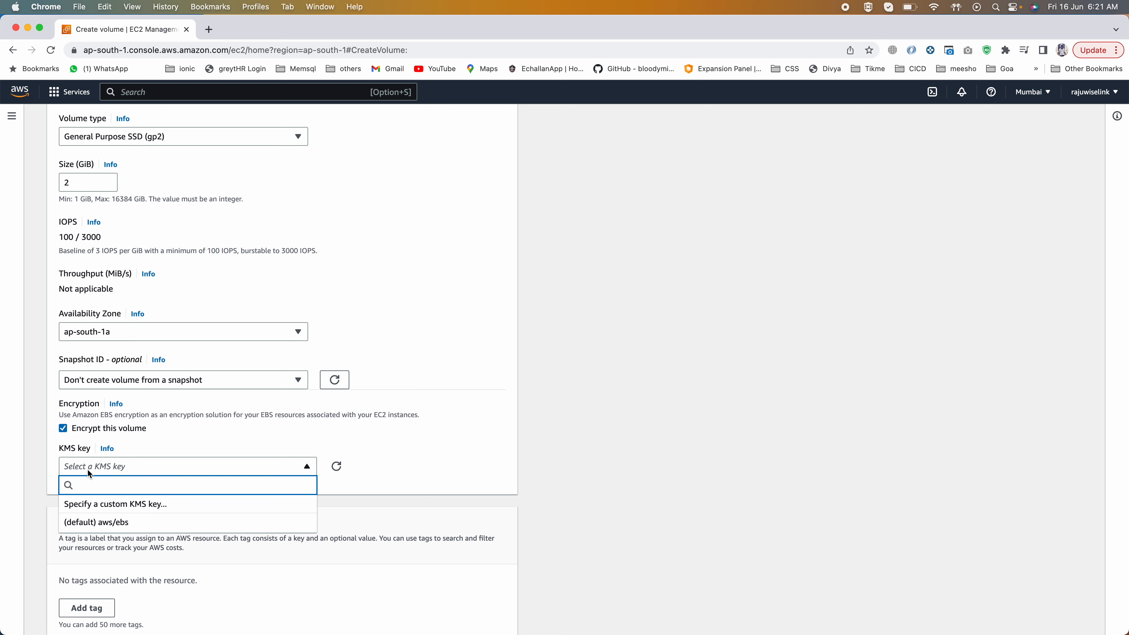
left_click(89, 523)
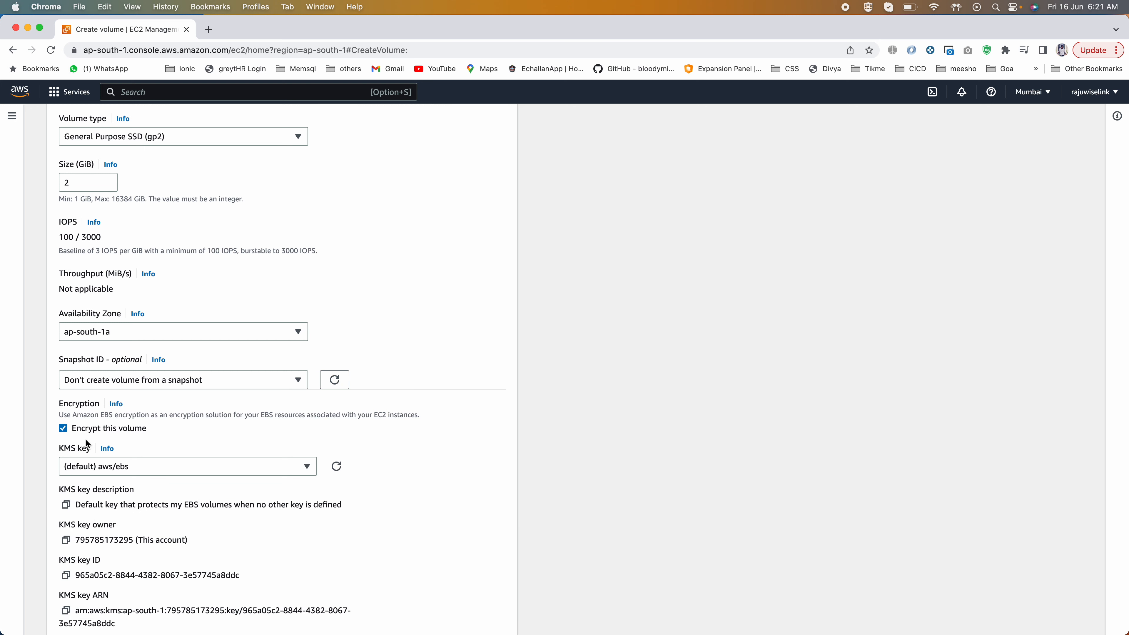
Step: Turn off encryption for the new volume
left_click(63, 430)
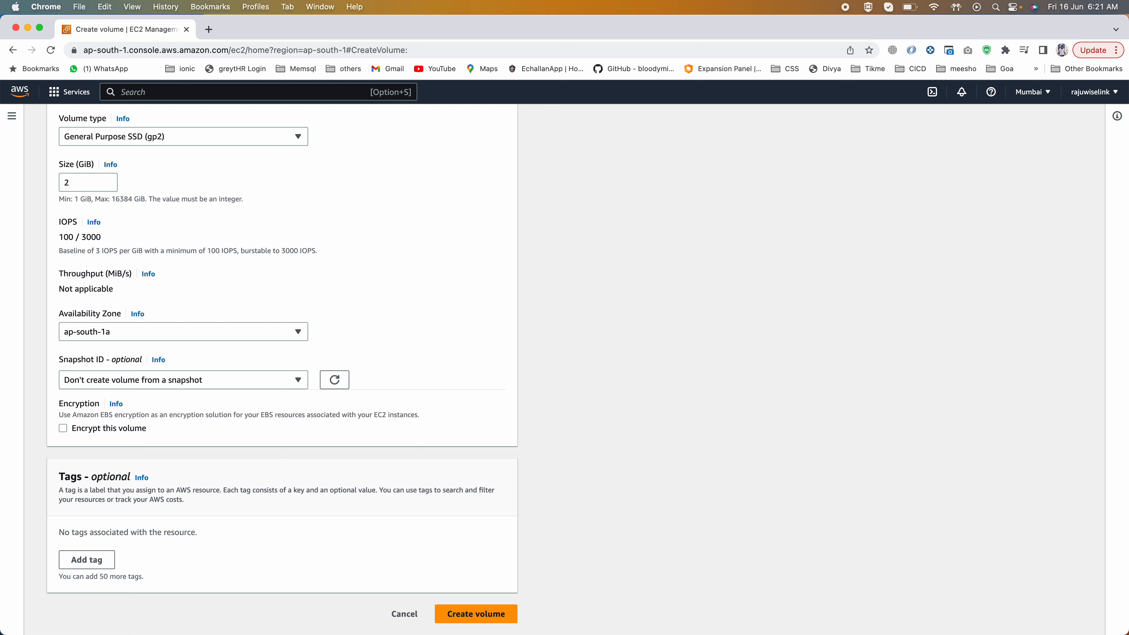
left_click(477, 613)
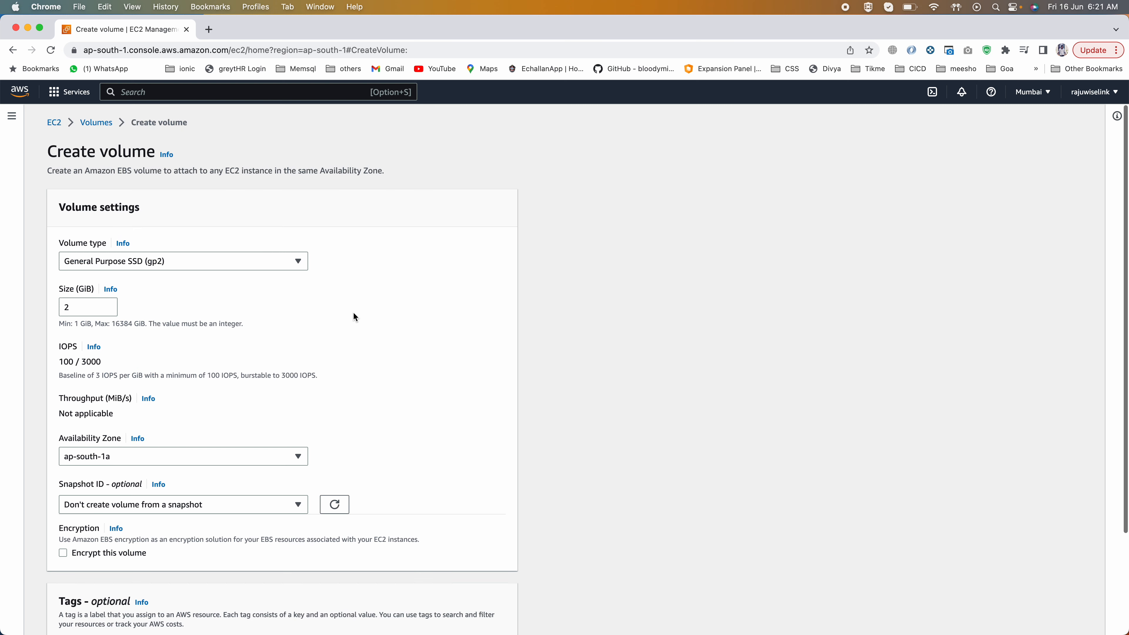
scroll(354, 316, "down", 3)
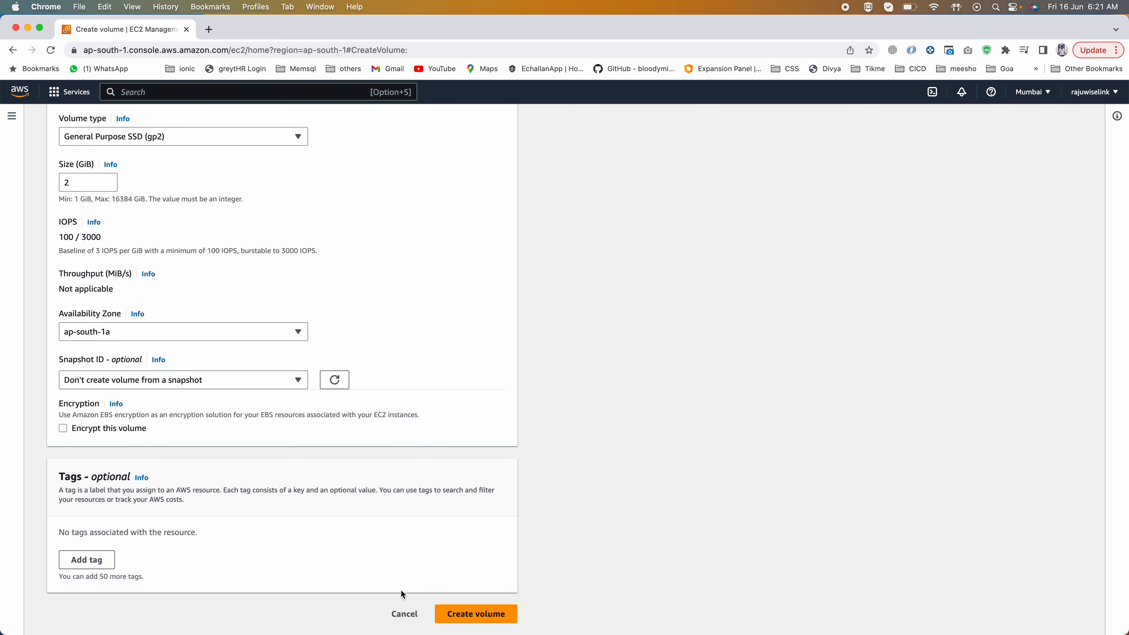
Step: Add a tag with key name and value sample ebs volume, and create the volume
left_click(86, 559)
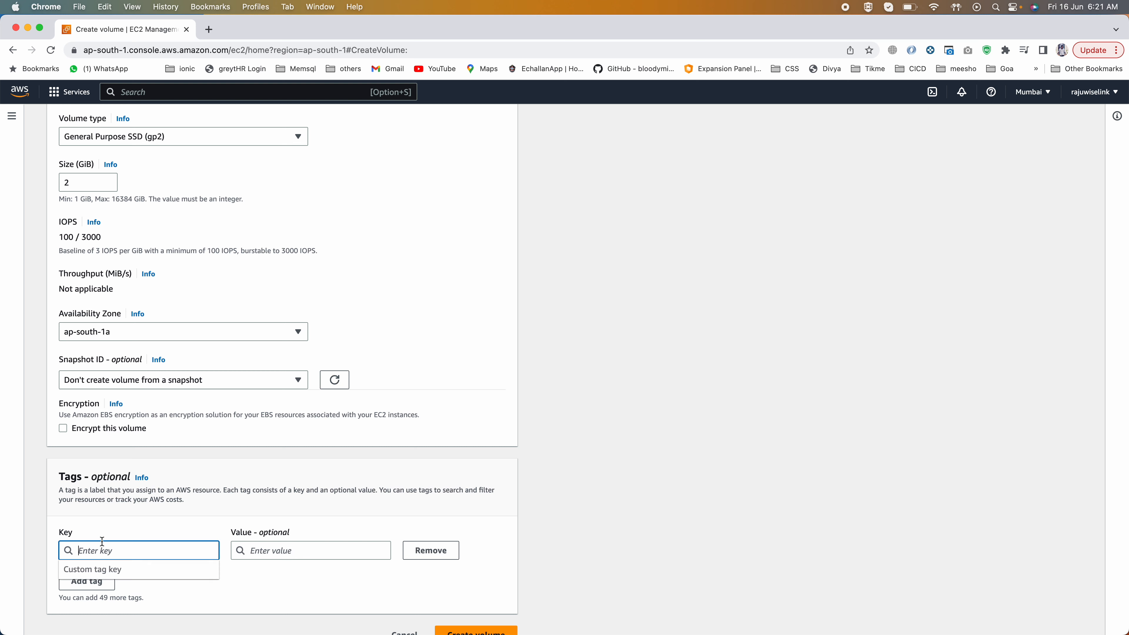
type("name")
left_click(290, 553)
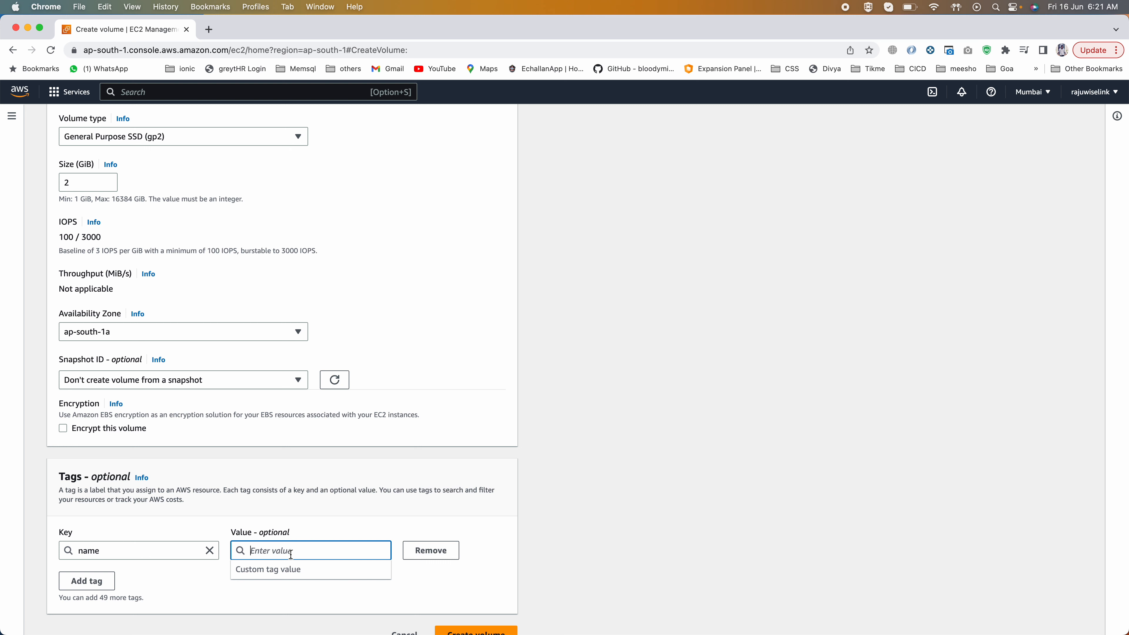
type("sample")
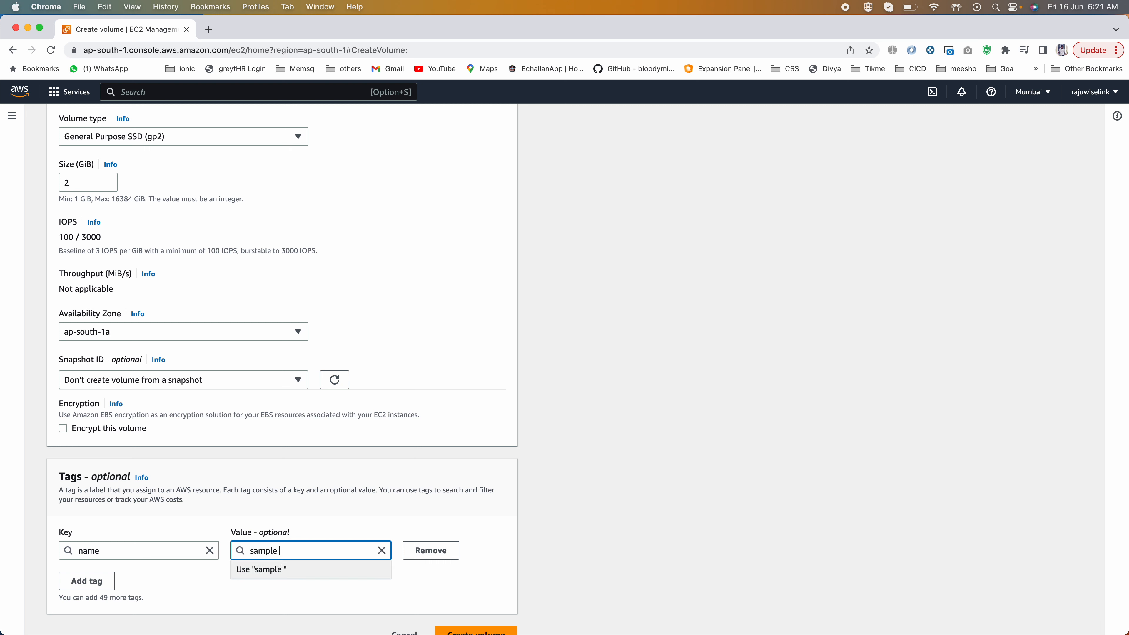
type(" ebs volume")
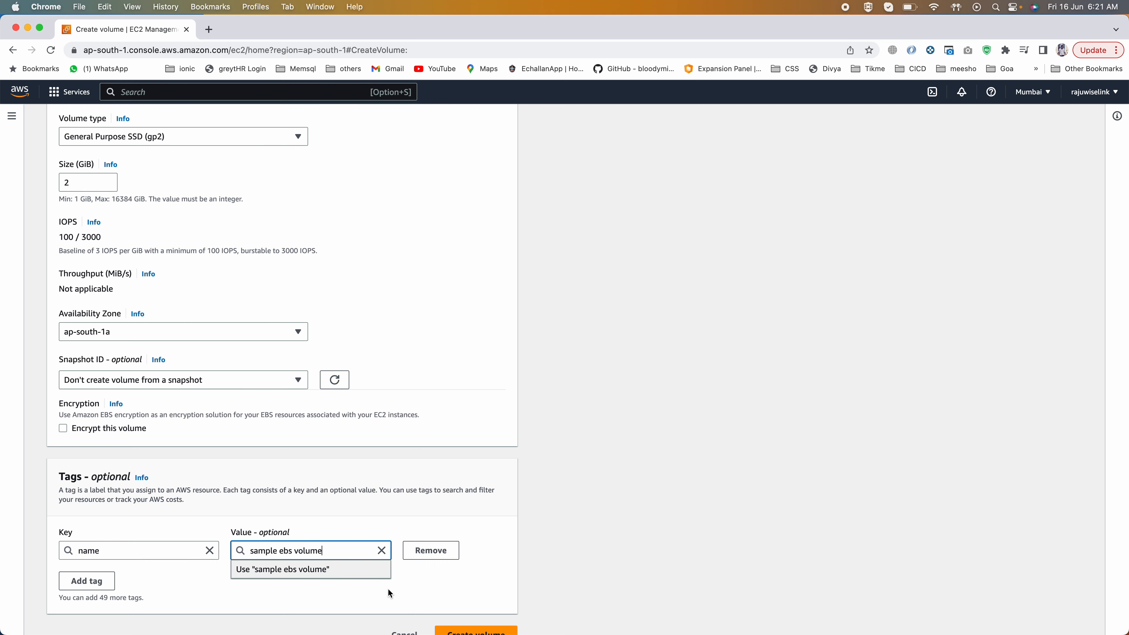
left_click(331, 571)
scroll(445, 585, "down", 1)
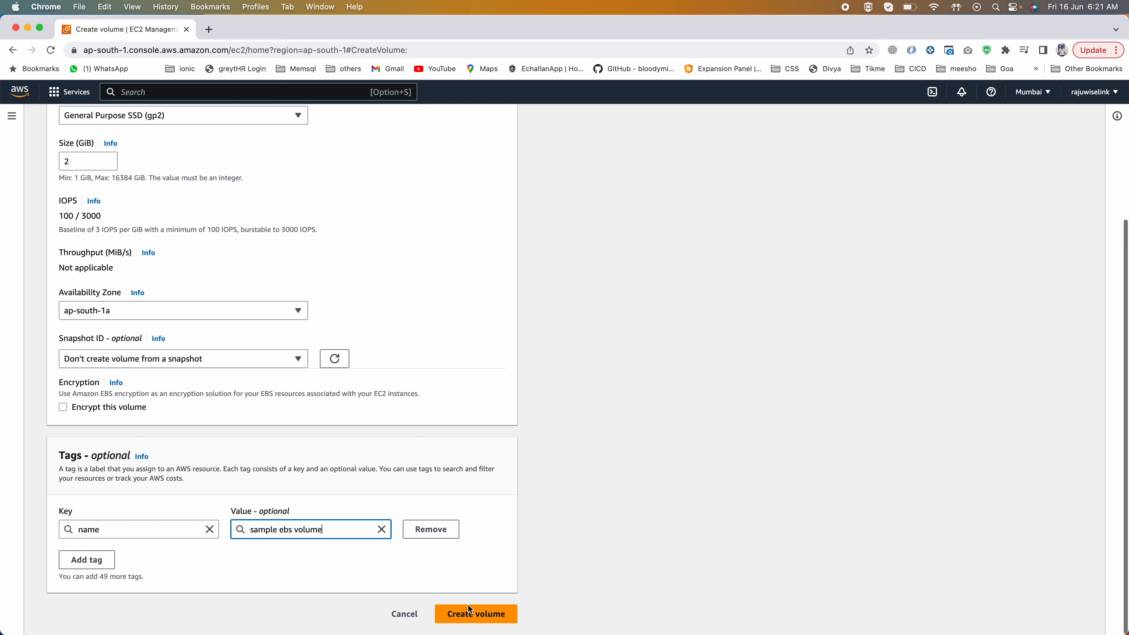
left_click(472, 614)
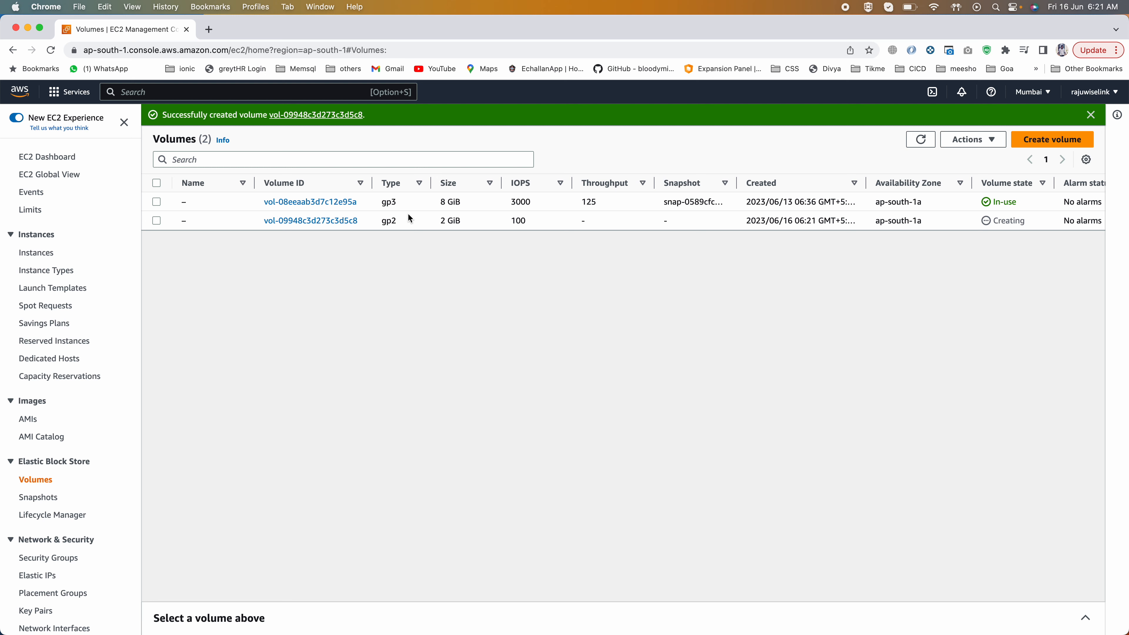
Step: Check the new 2 GiB volume's state and encryption in the volumes list, refreshing the list to update its state
scroll(408, 214, "right", 8)
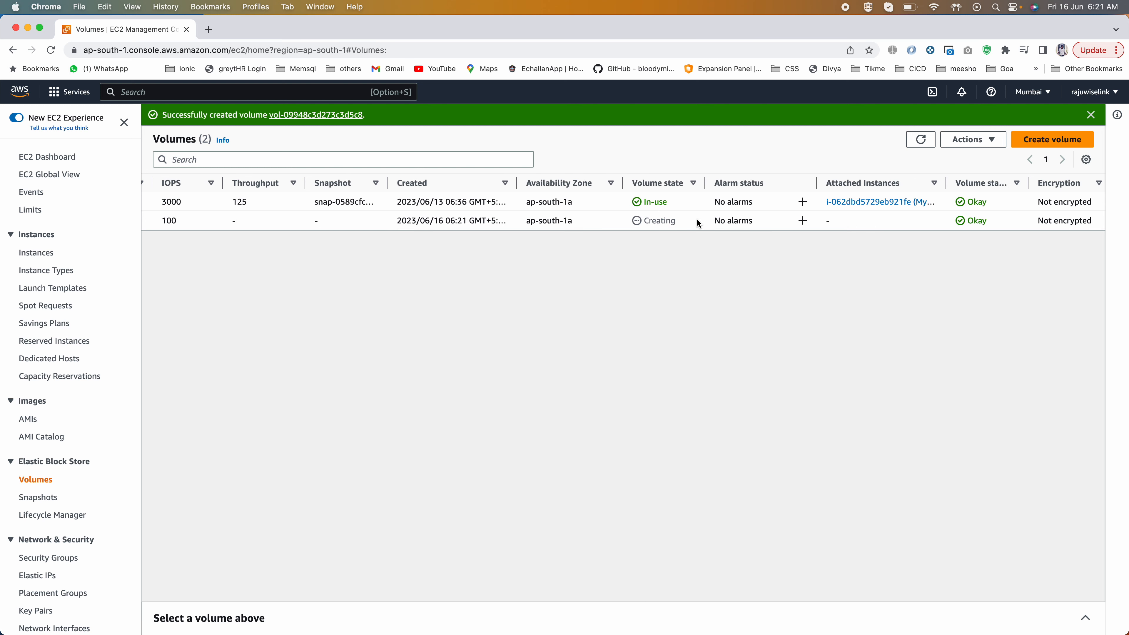
left_click_drag(697, 220, 620, 217)
scroll(765, 201, "right", 2)
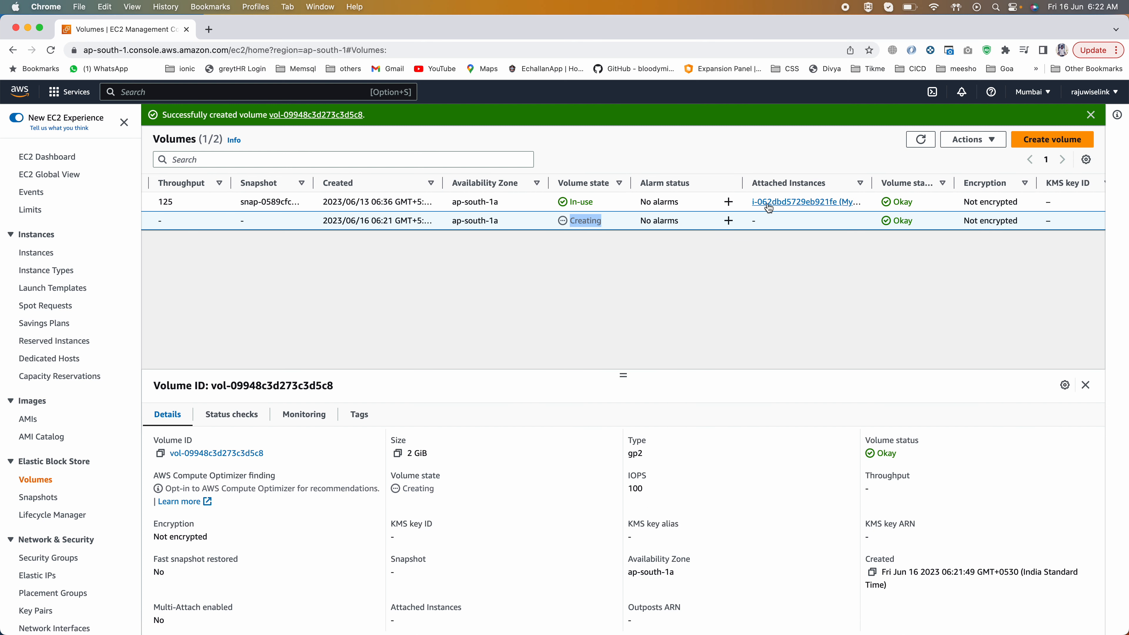
left_click(920, 140)
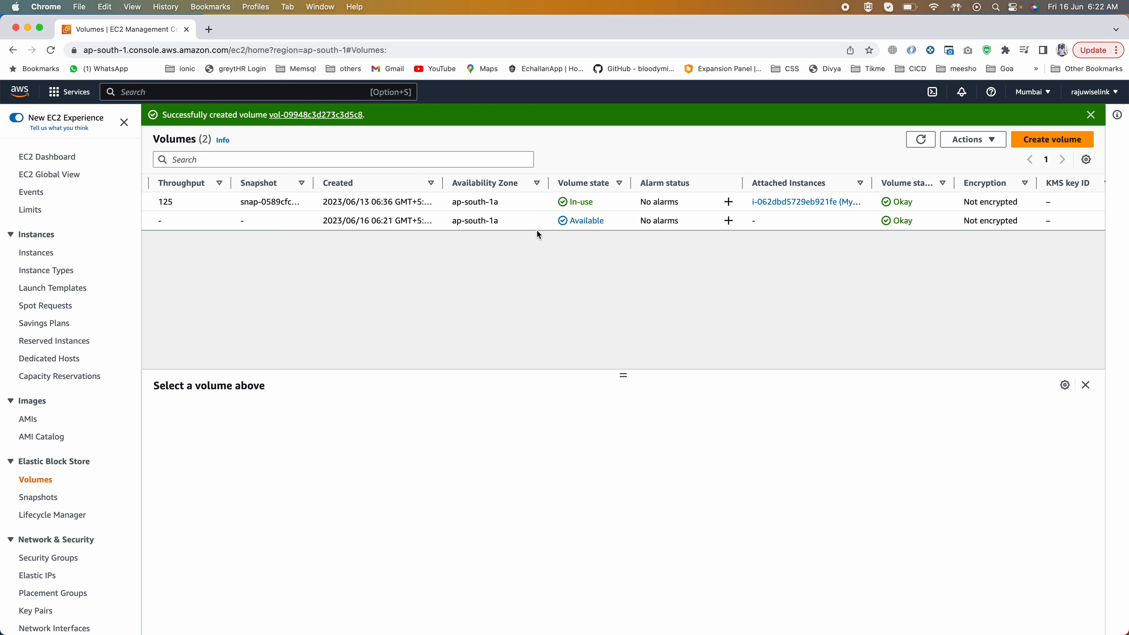
left_click_drag(556, 221, 617, 223)
Step: Attach the new 2 GiB gp2 volume to My First EC2 Instance, keeping the device name /dev/sdf
left_click(617, 224)
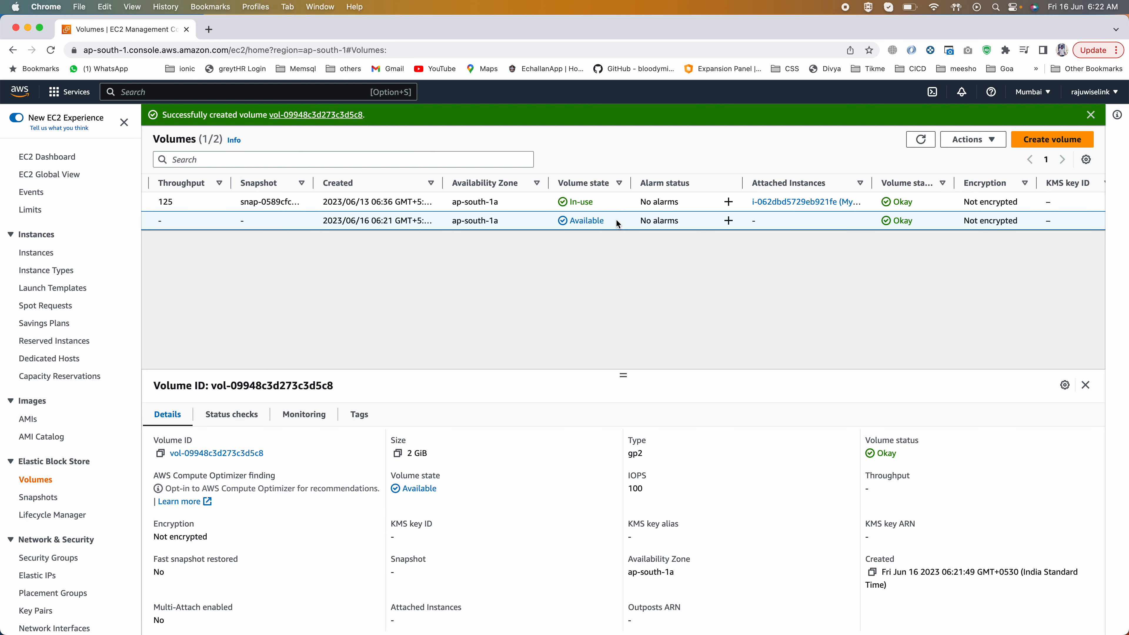
scroll(617, 224, "right", 5)
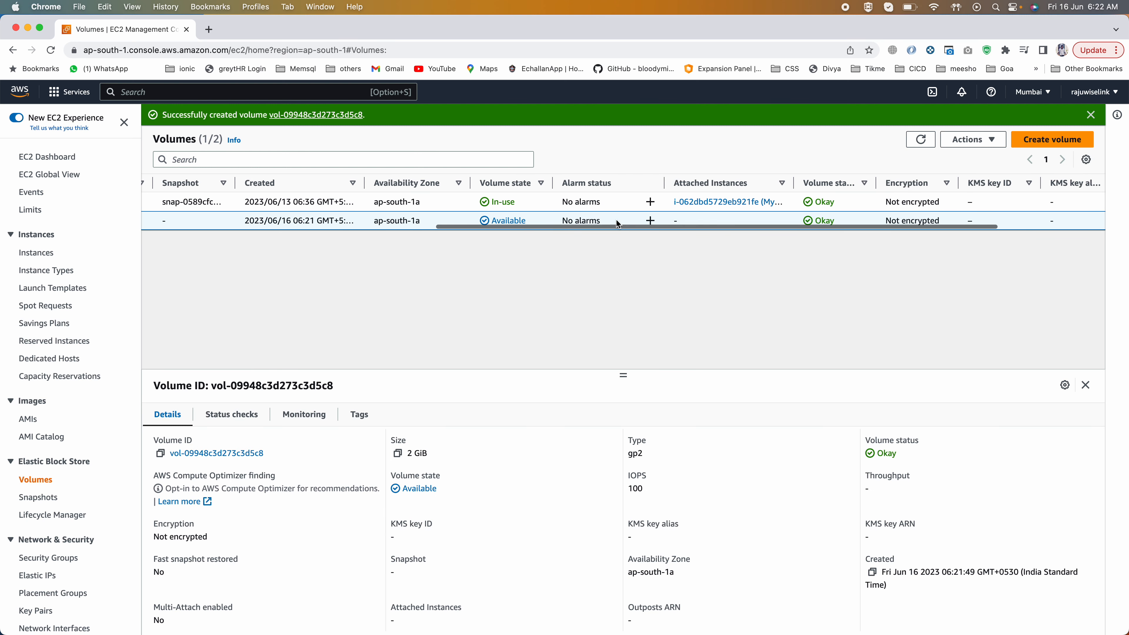
scroll(618, 224, "left", 5)
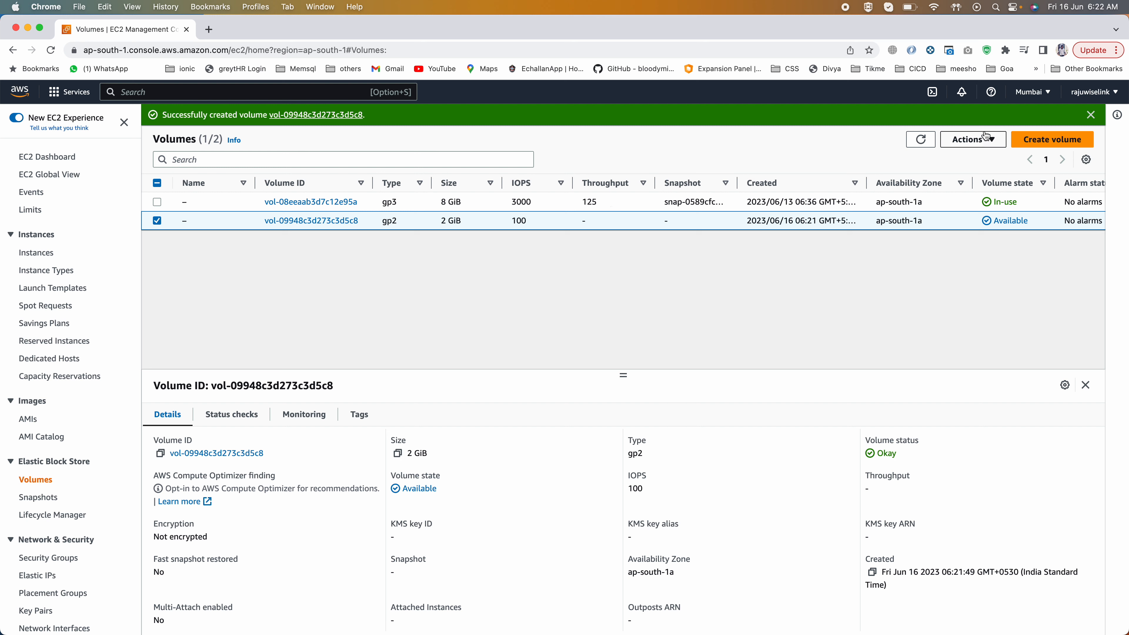
left_click(976, 140)
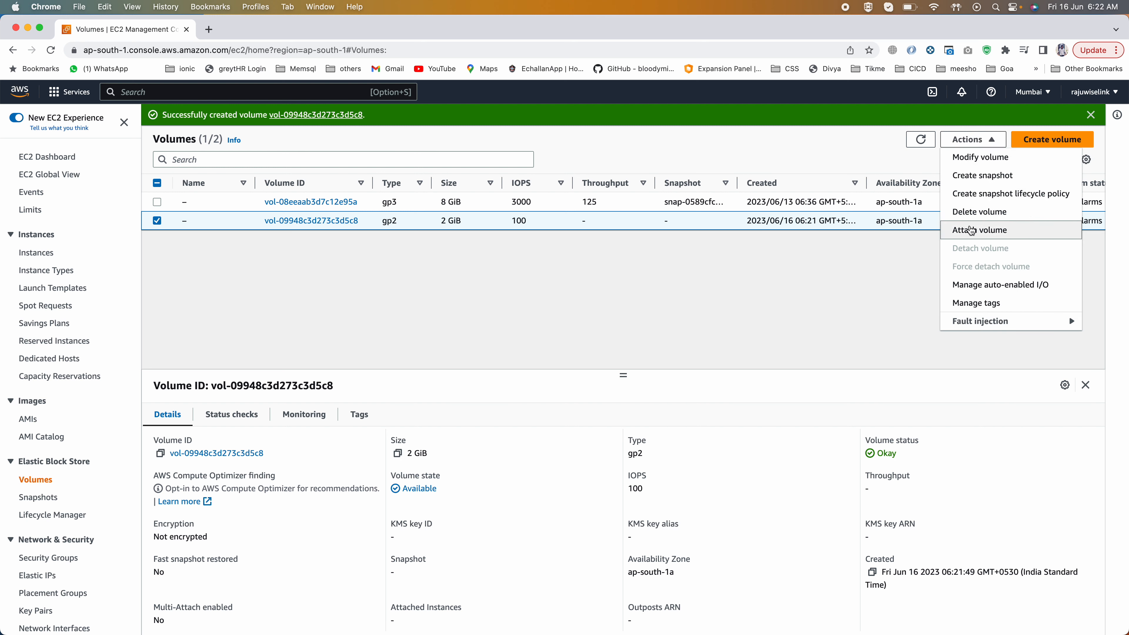
left_click(970, 230)
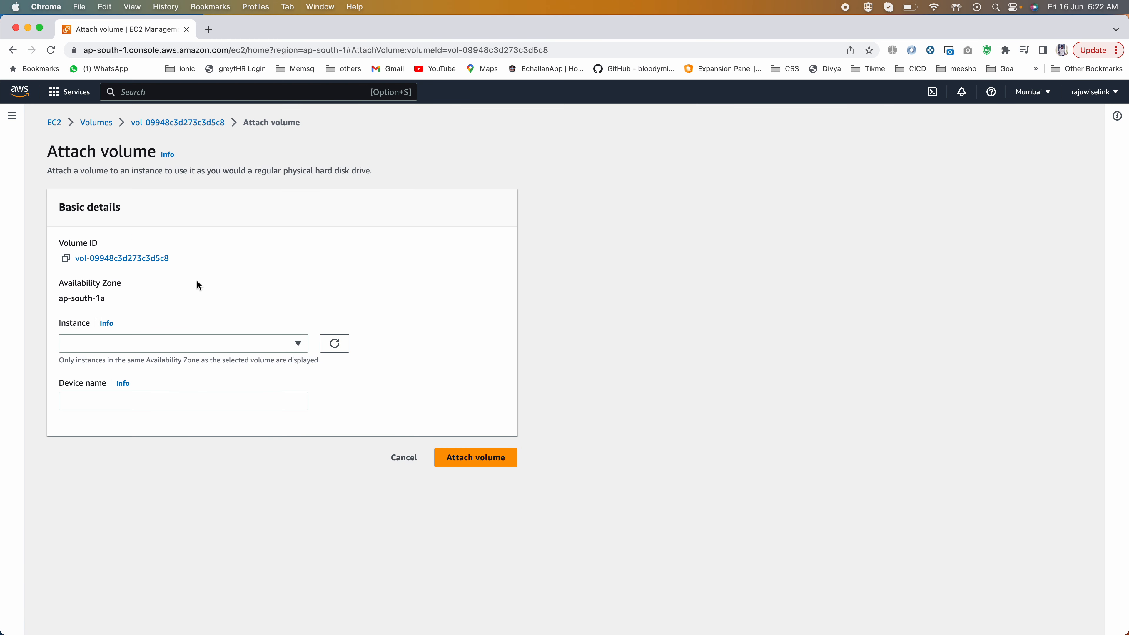
left_click(90, 348)
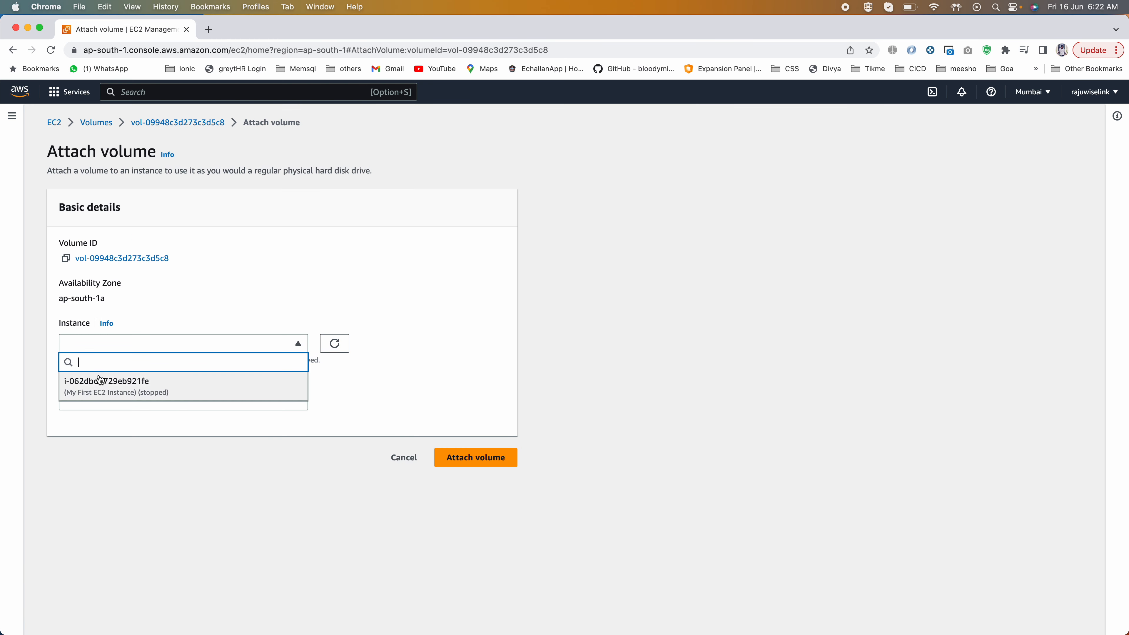
left_click(101, 382)
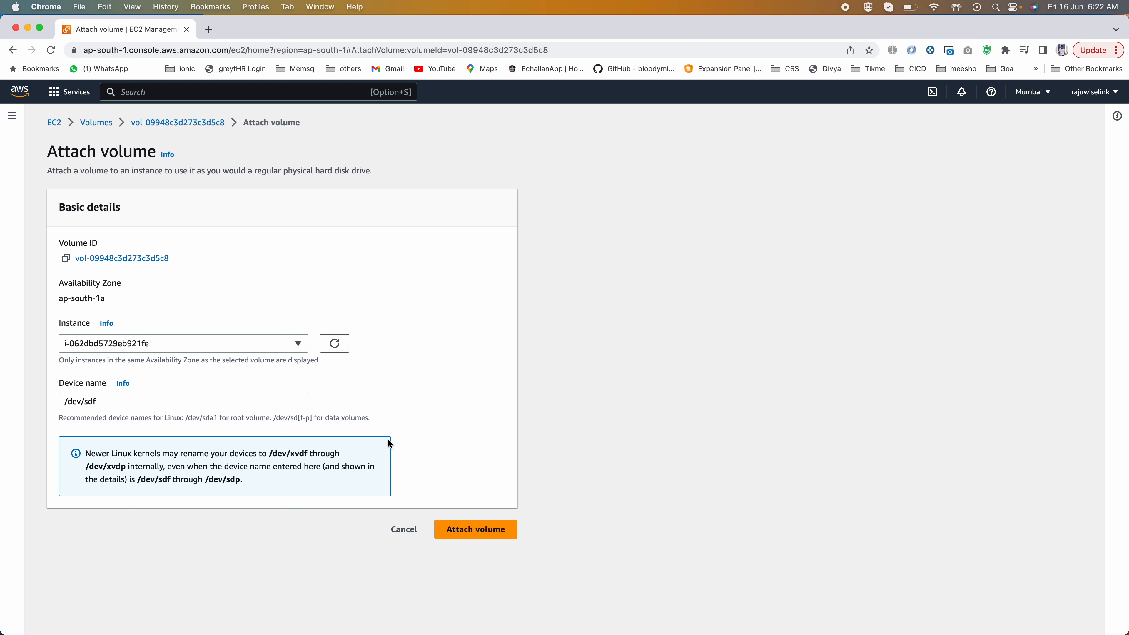
left_click(490, 538)
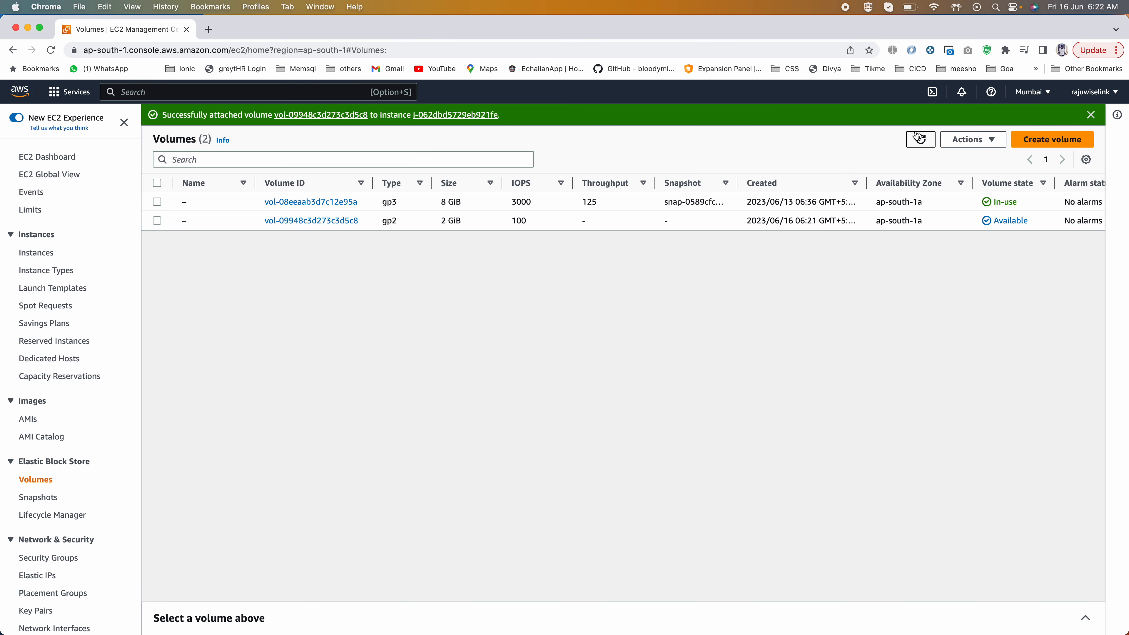
Step: Refresh the volumes list to check the attached volume's state, and open the instances list
left_click(920, 140)
left_click(919, 141)
left_click(919, 141)
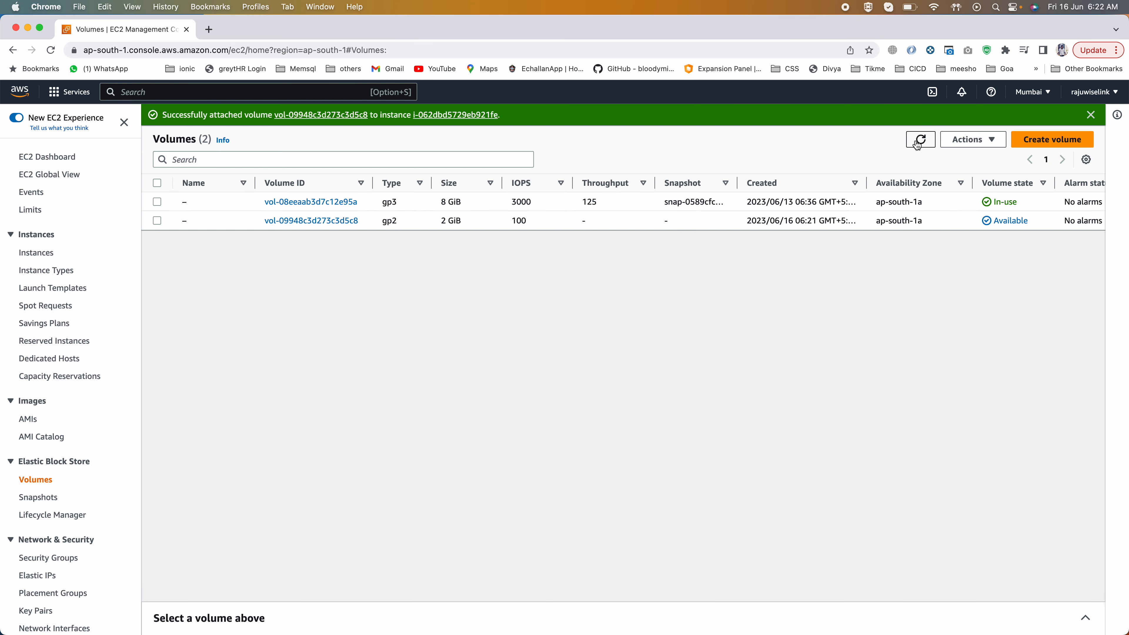
left_click(36, 252)
right_click(525, 190)
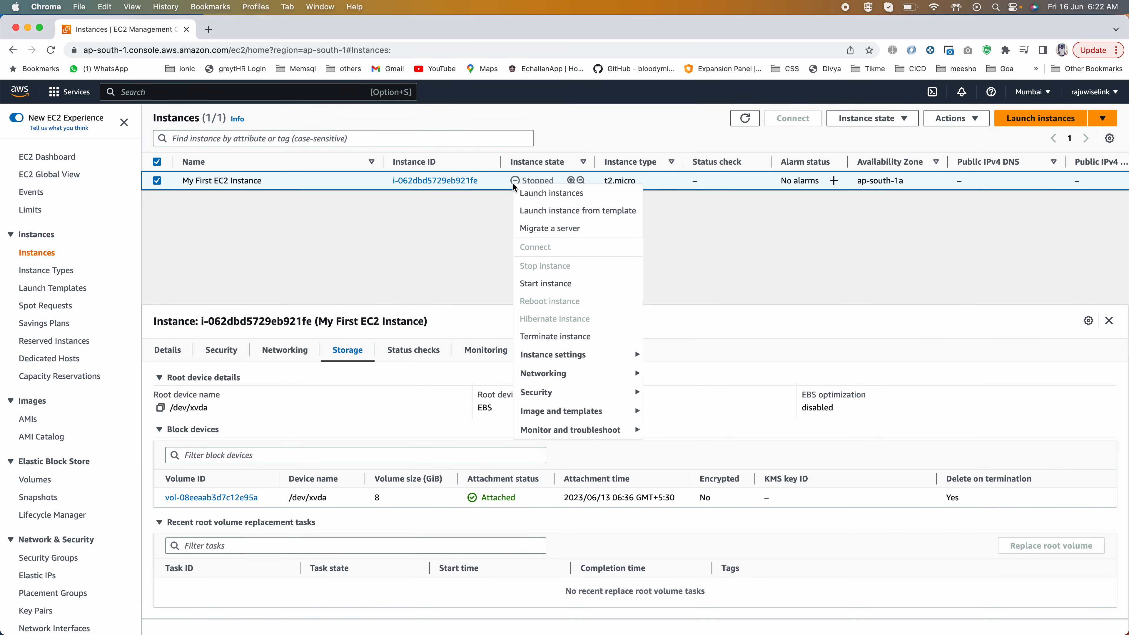
left_click(533, 193)
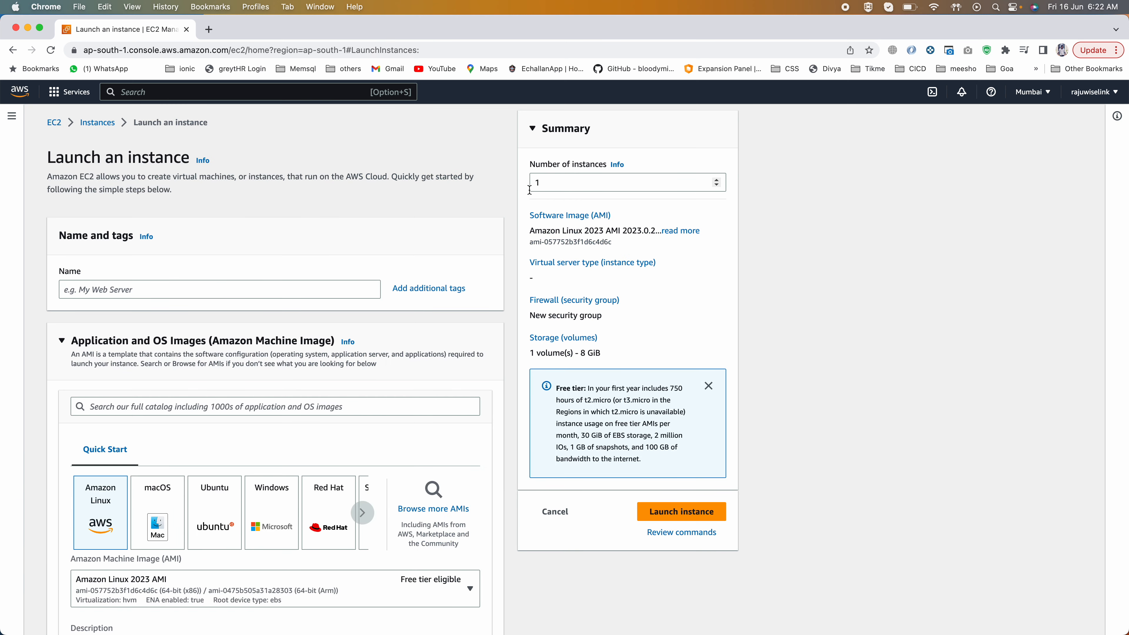
left_click(105, 123)
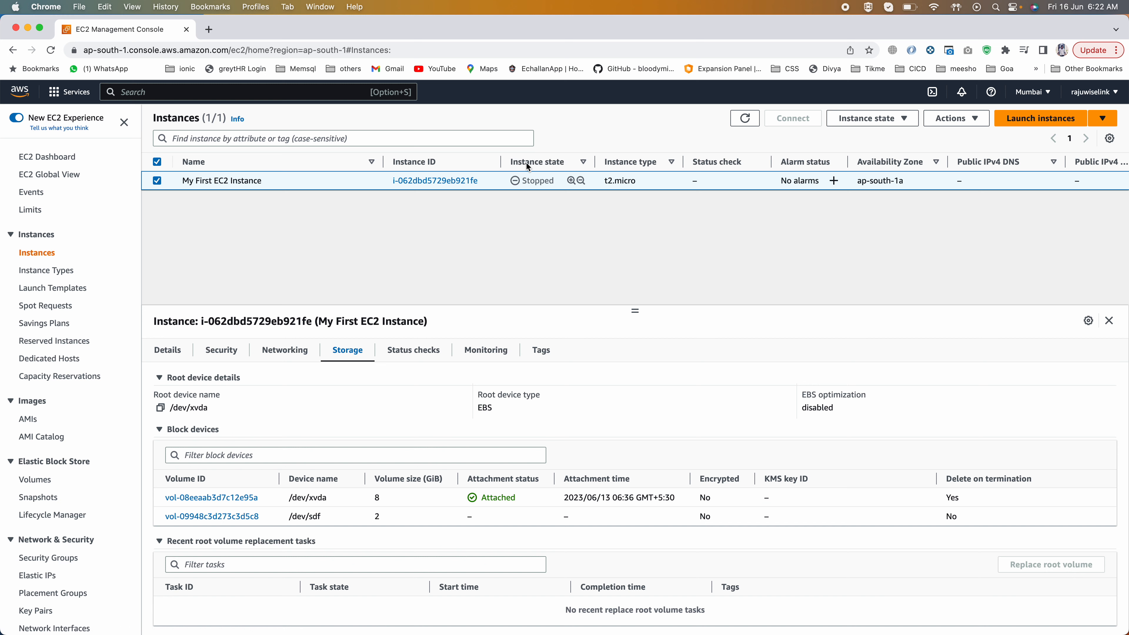
Step: Start My First EC2 Instance and show its storage information
left_click(835, 118)
left_click(846, 152)
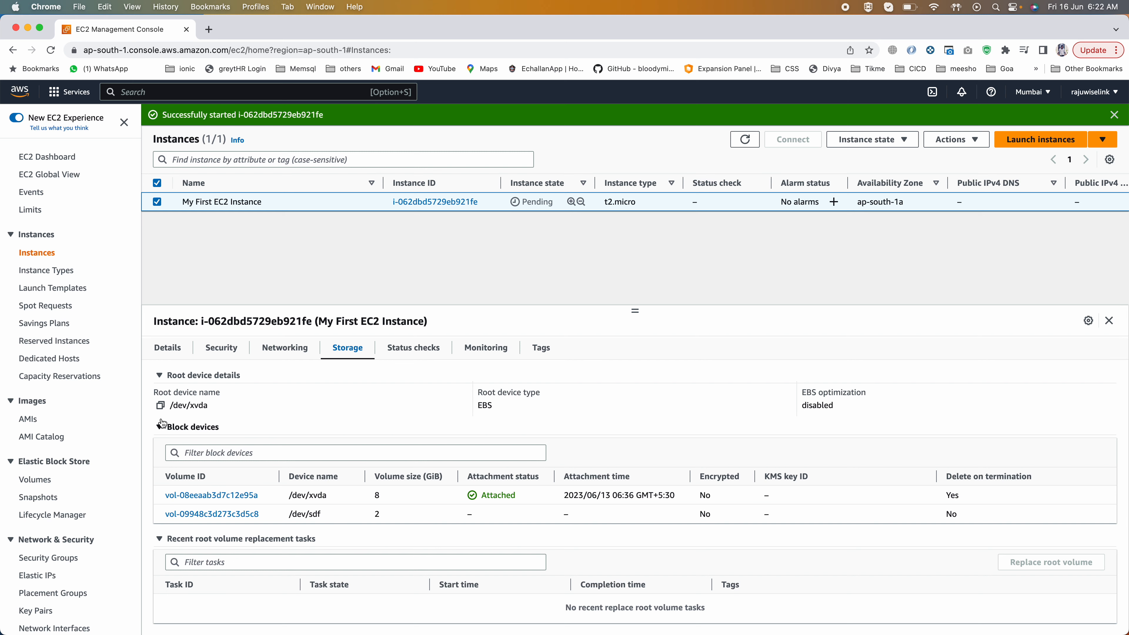
left_click(267, 350)
left_click(347, 347)
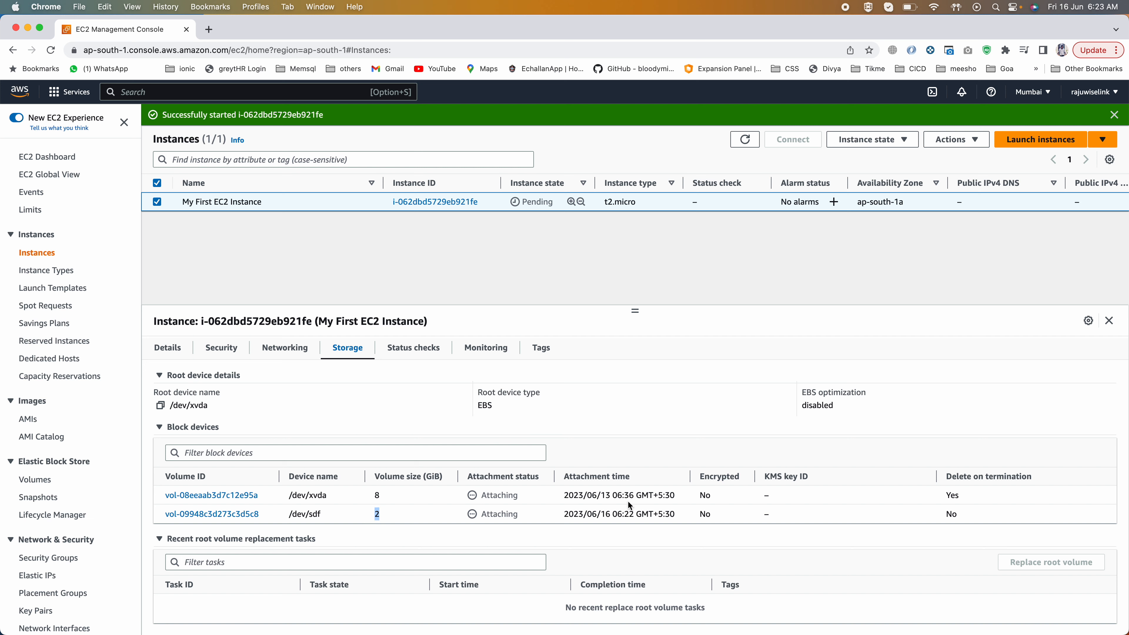
Step: Examine the attachment status, attachment time and delete-on-termination setting of the instance's two block devices
left_click_drag(600, 512, 554, 515)
left_click(578, 513)
left_click_drag(944, 494, 964, 492)
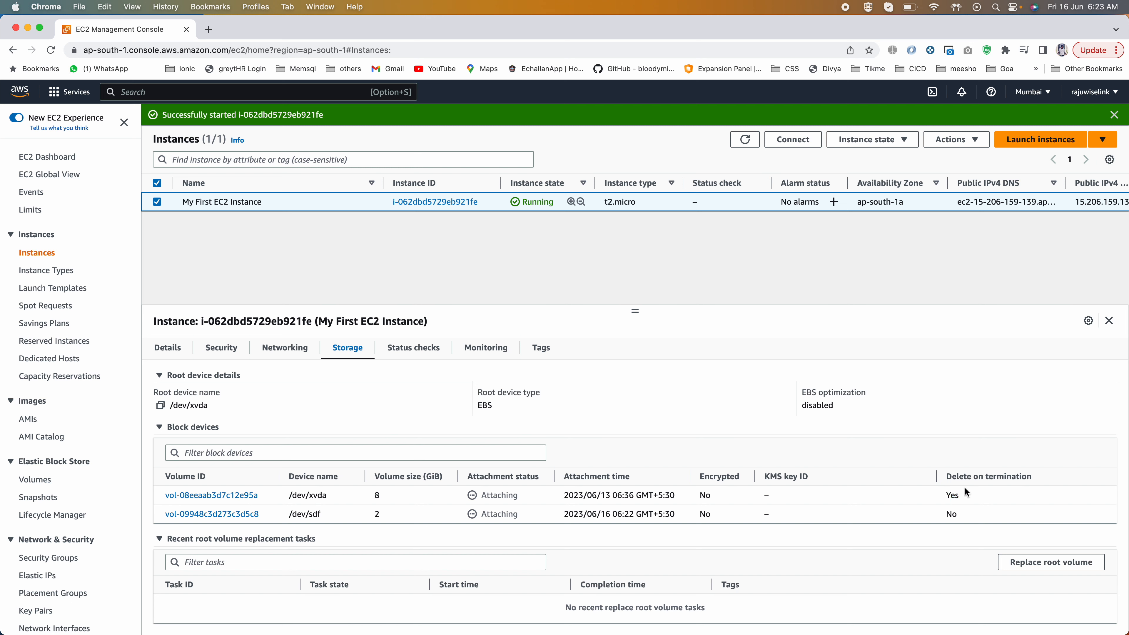
left_click_drag(945, 476, 1037, 477)
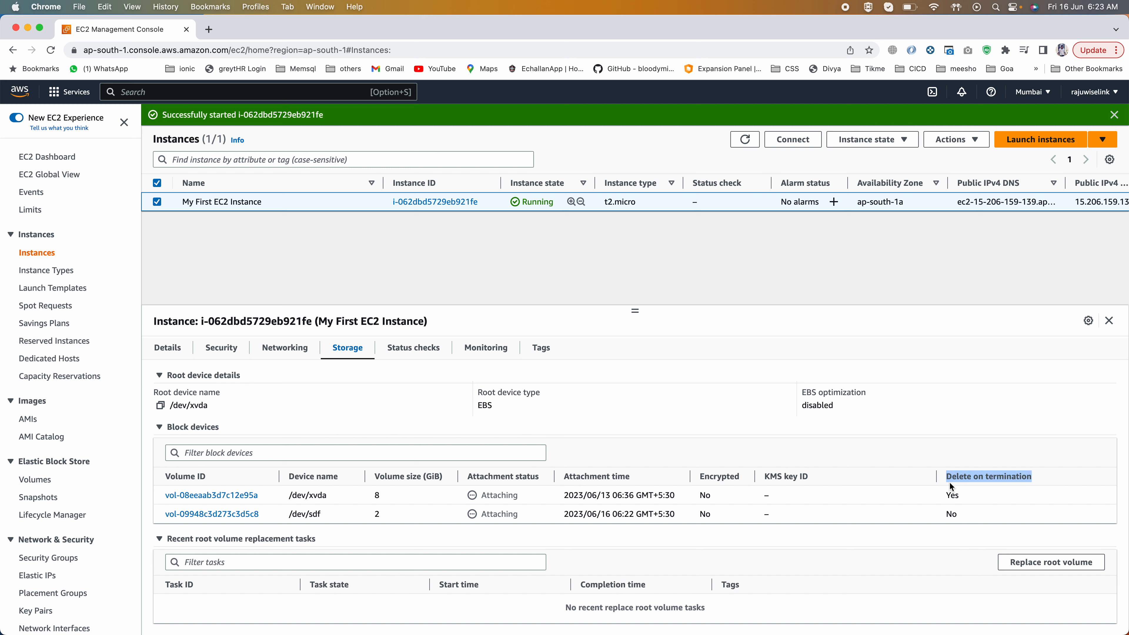
left_click(946, 496)
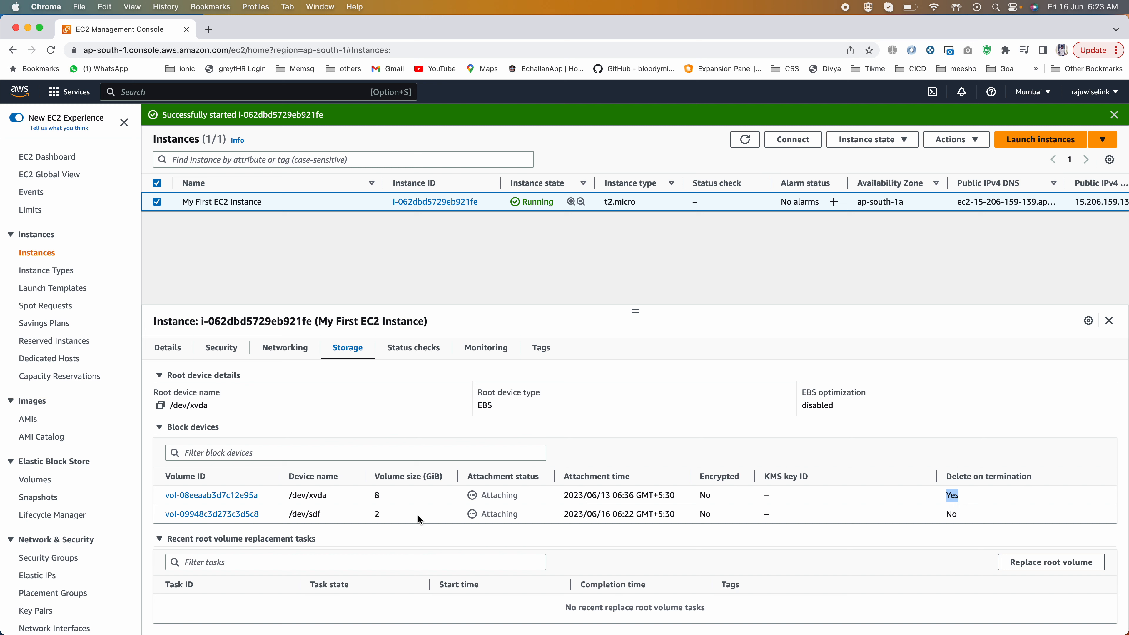
left_click(948, 513)
left_click_drag(951, 476, 1033, 478)
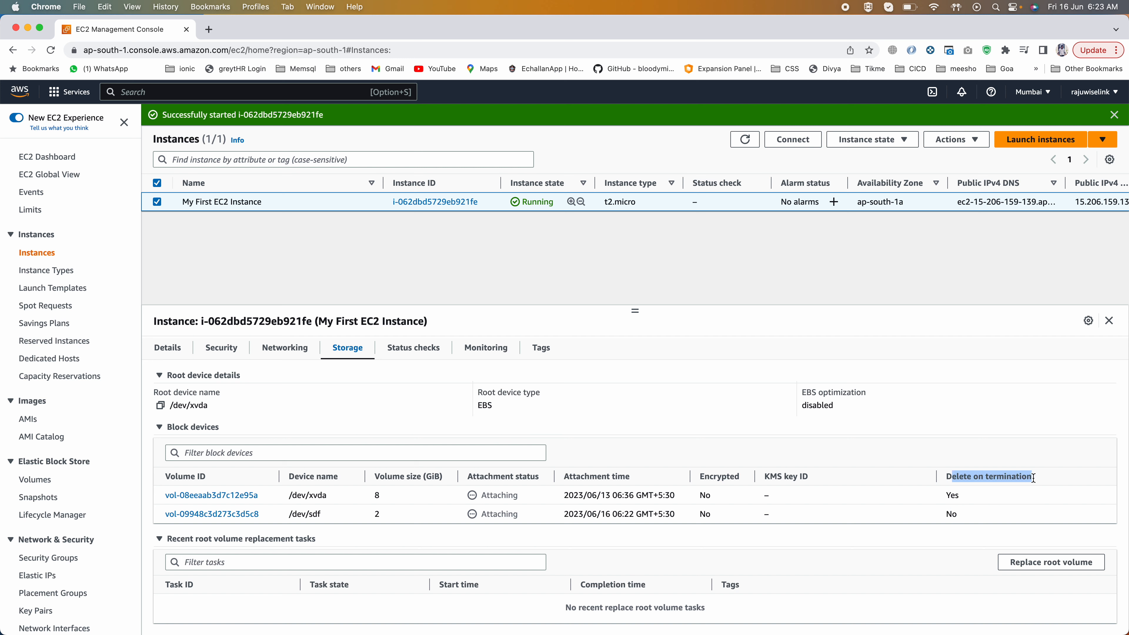
double_click(951, 513)
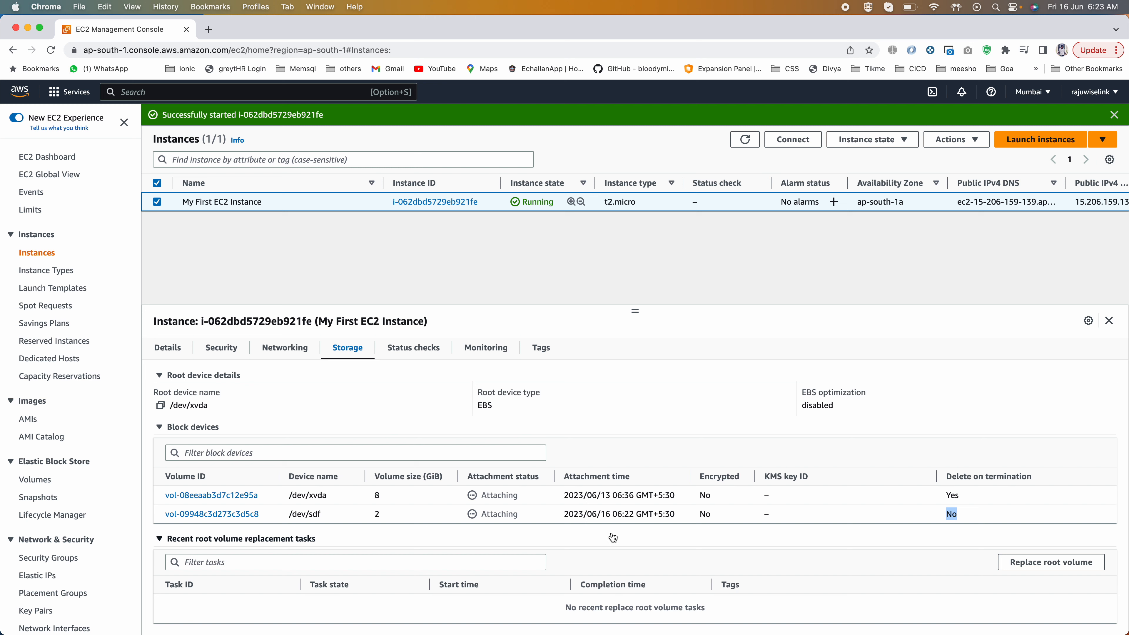
left_click_drag(495, 513, 657, 515)
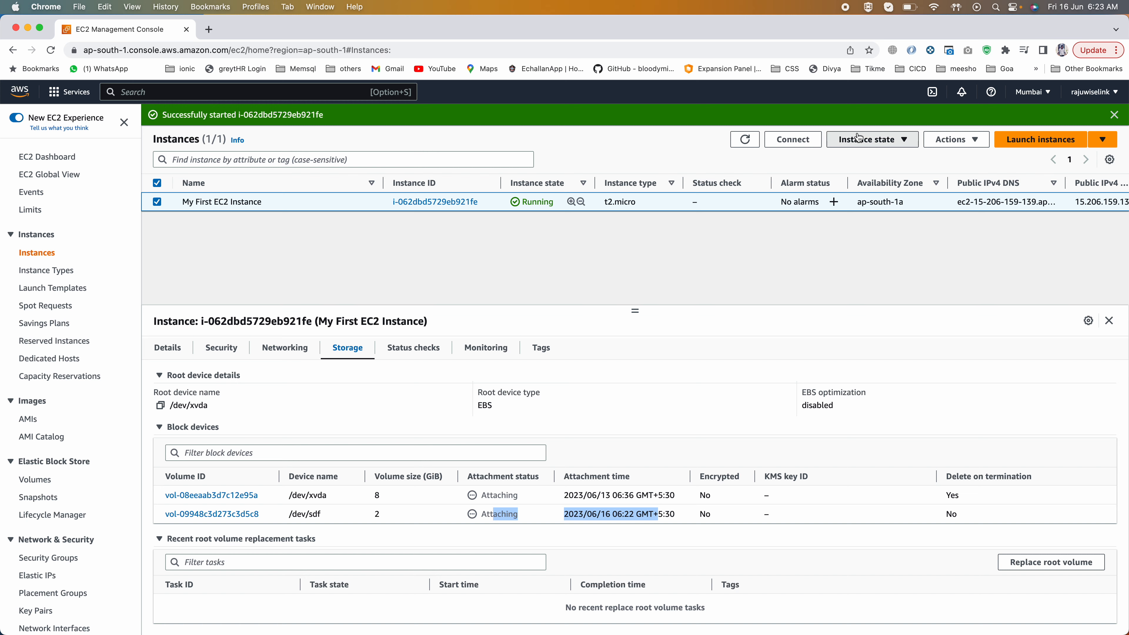
Step: Terminate My First EC2 Instance
left_click(867, 139)
left_click(861, 230)
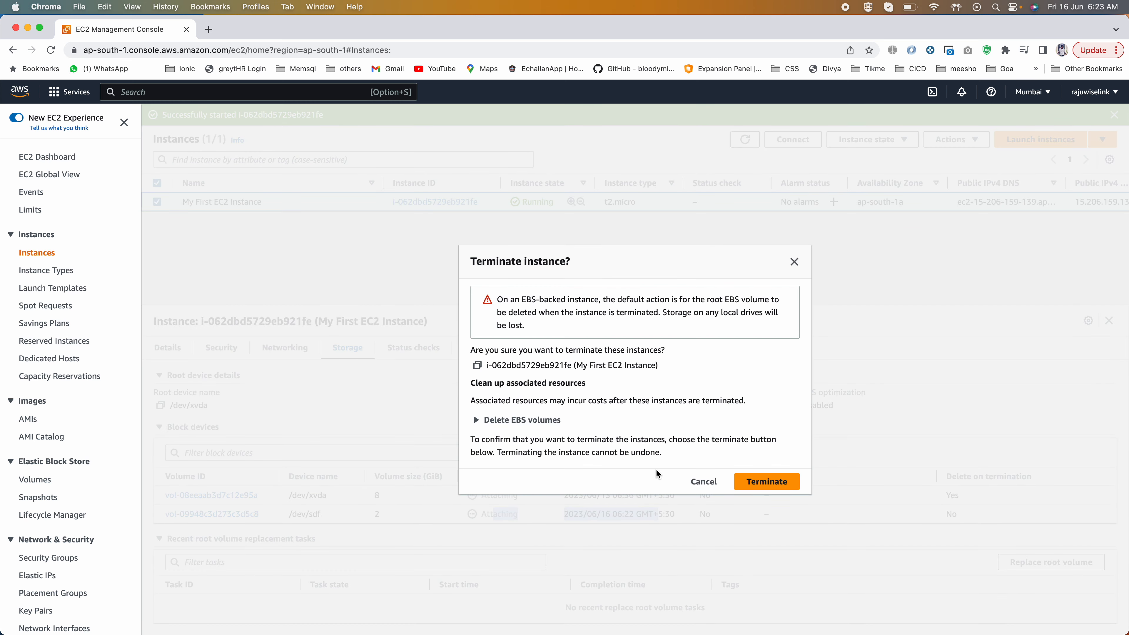
left_click(778, 484)
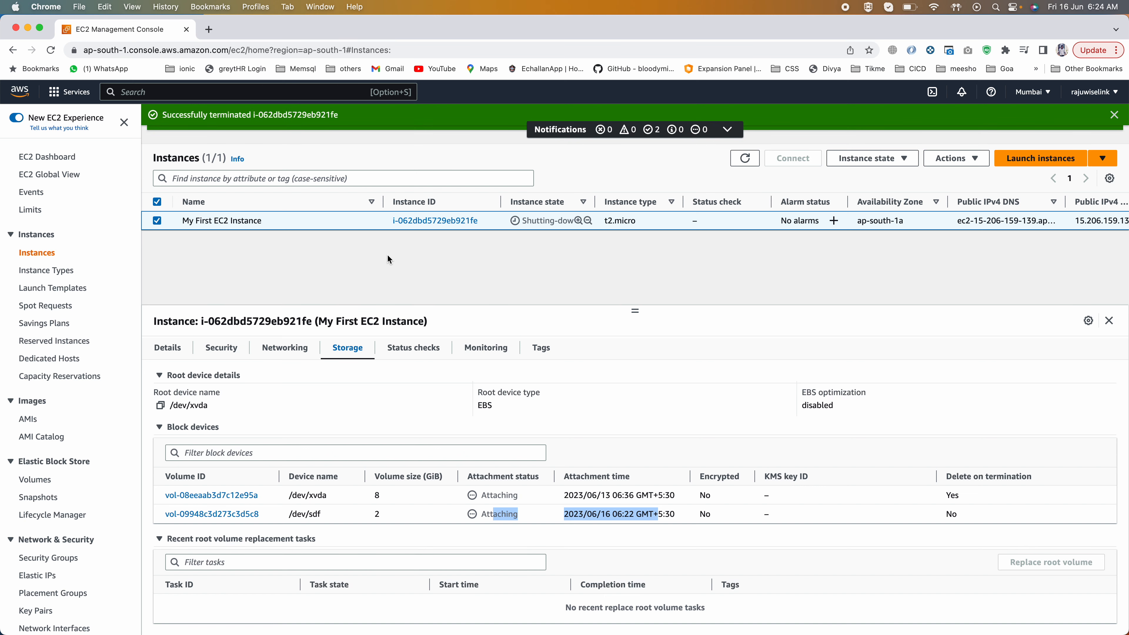
Step: Refresh the instances list to check the termination, and open the EBS volumes list
left_click(744, 158)
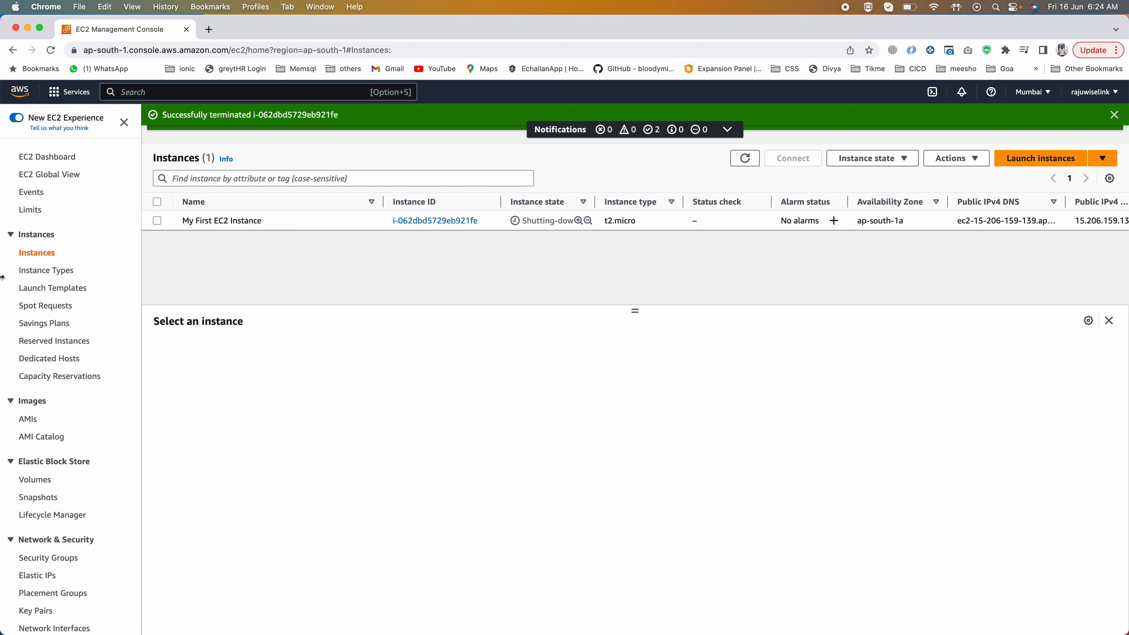
left_click(35, 479)
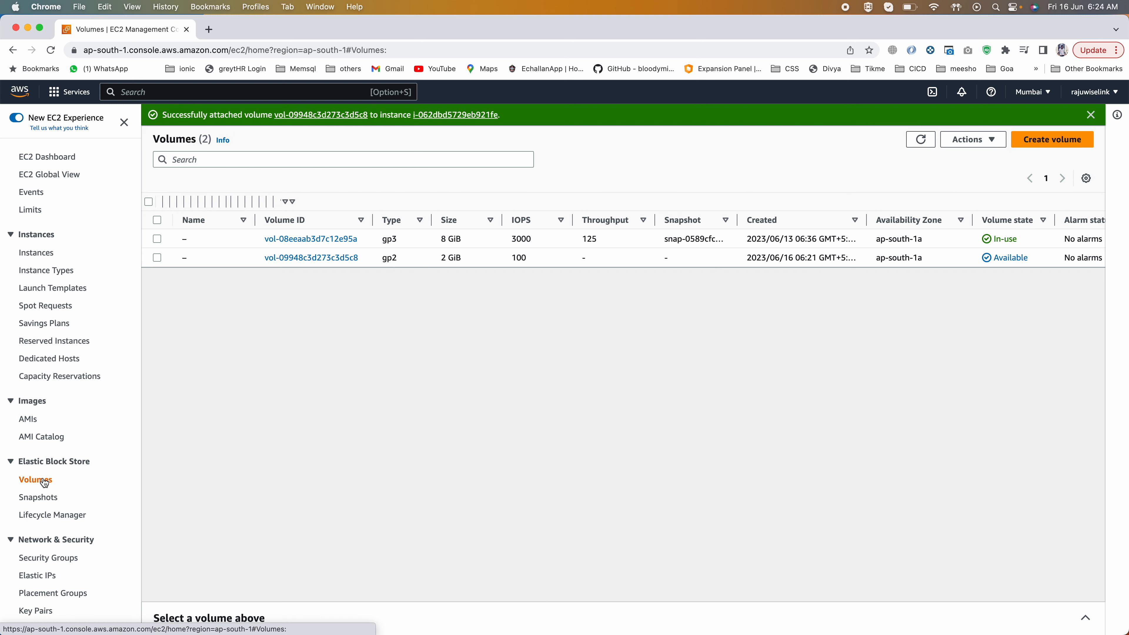
Step: Refresh the EBS volumes list and the instances list to compare the volume states with the instance's termination progress
left_click(921, 139)
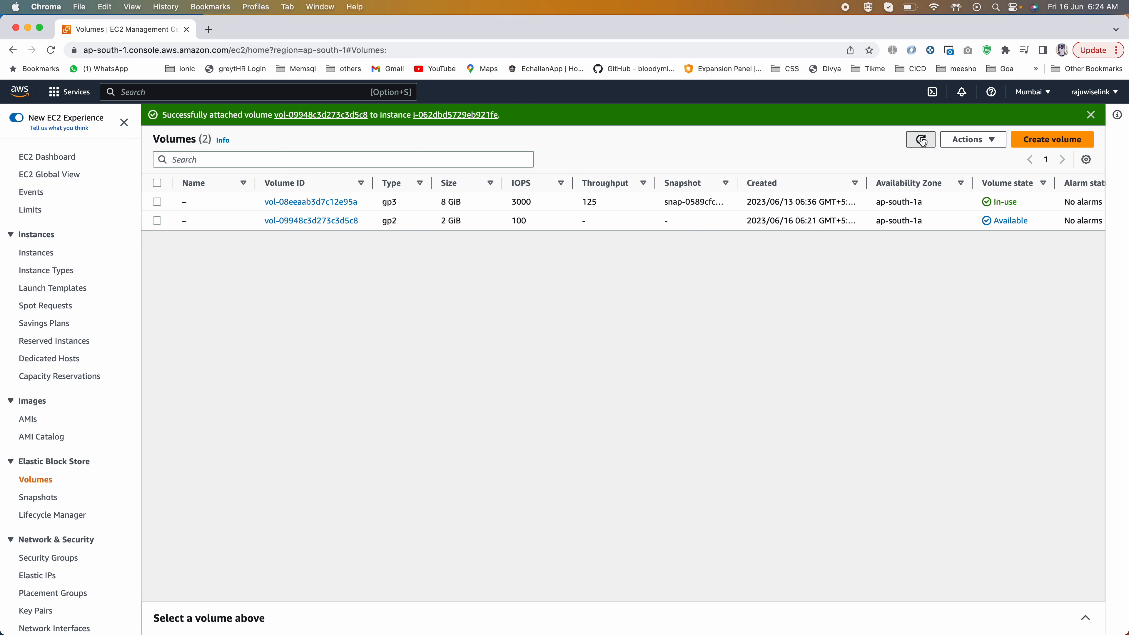
left_click(921, 139)
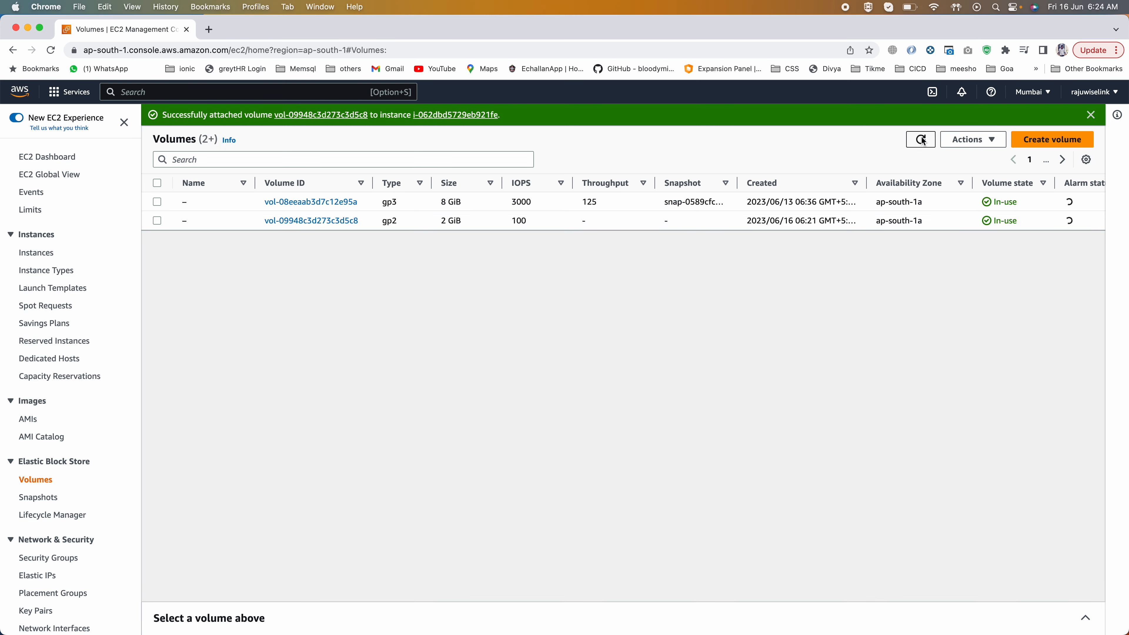
left_click(37, 252)
left_click(749, 156)
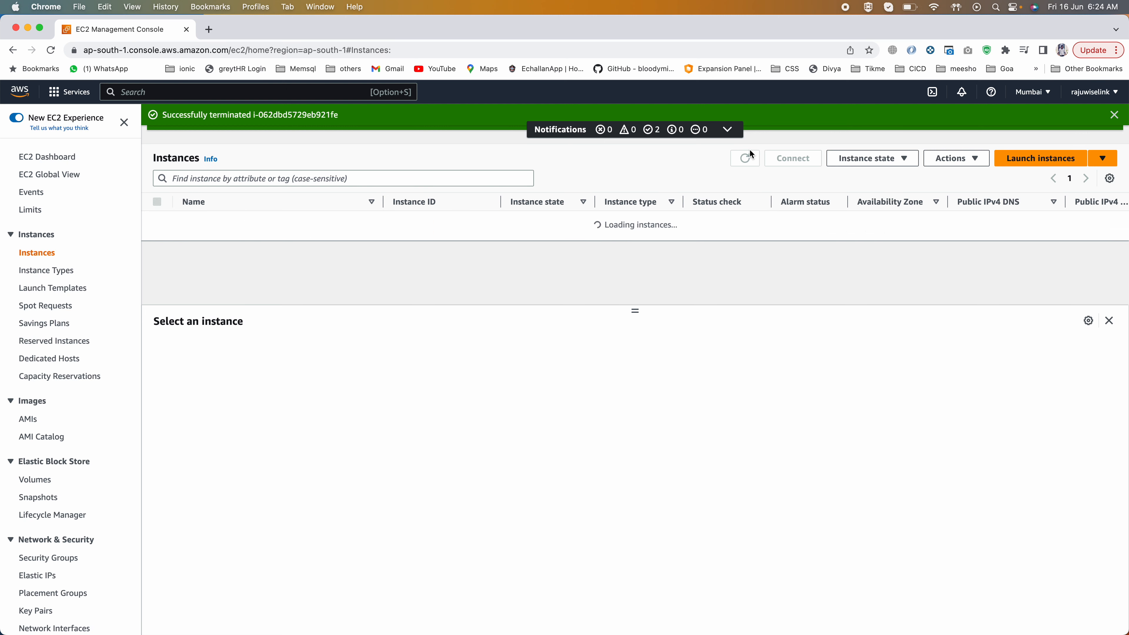
left_click(749, 153)
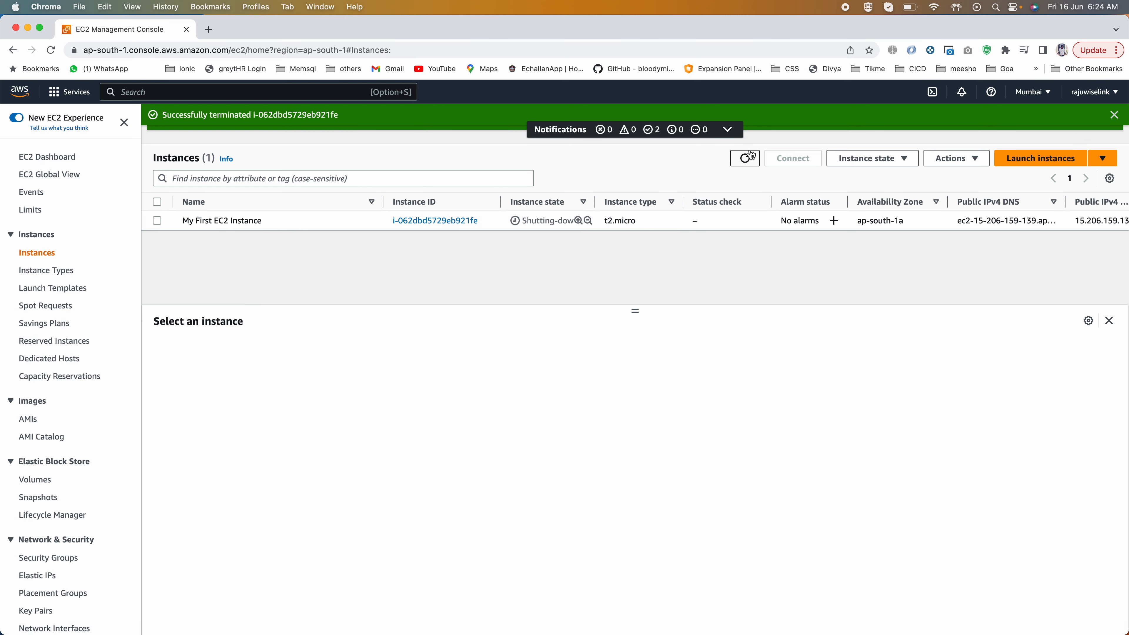
left_click(24, 480)
left_click(918, 140)
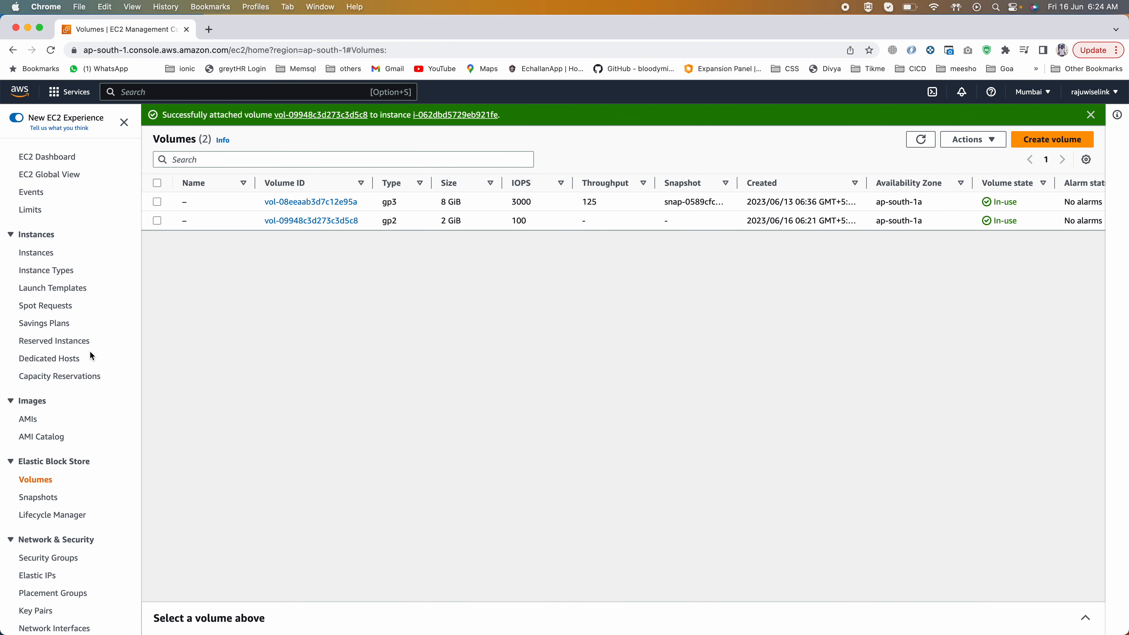
Step: Return to the instances list and select My First EC2 Instance to check its instance state
left_click(42, 238)
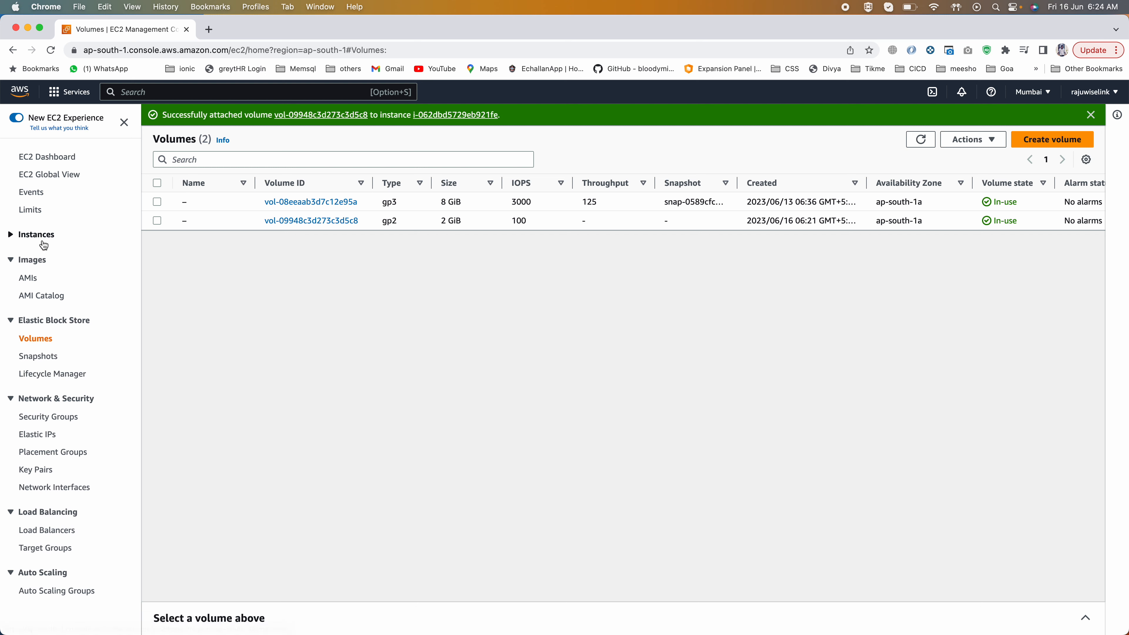
left_click(35, 234)
left_click(38, 253)
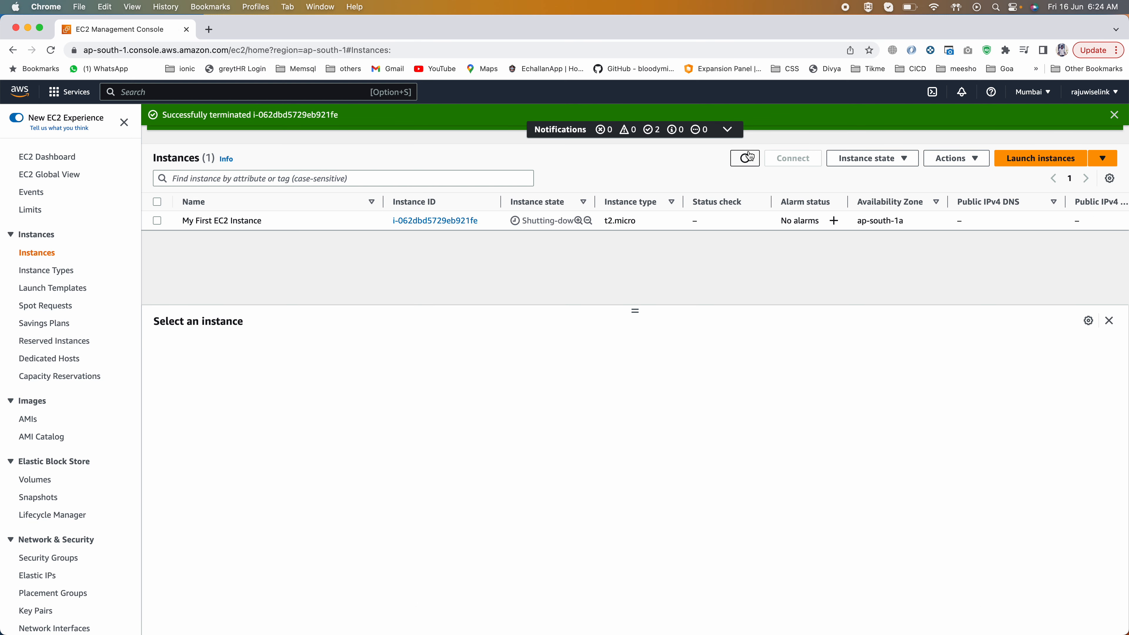
left_click_drag(522, 220, 572, 219)
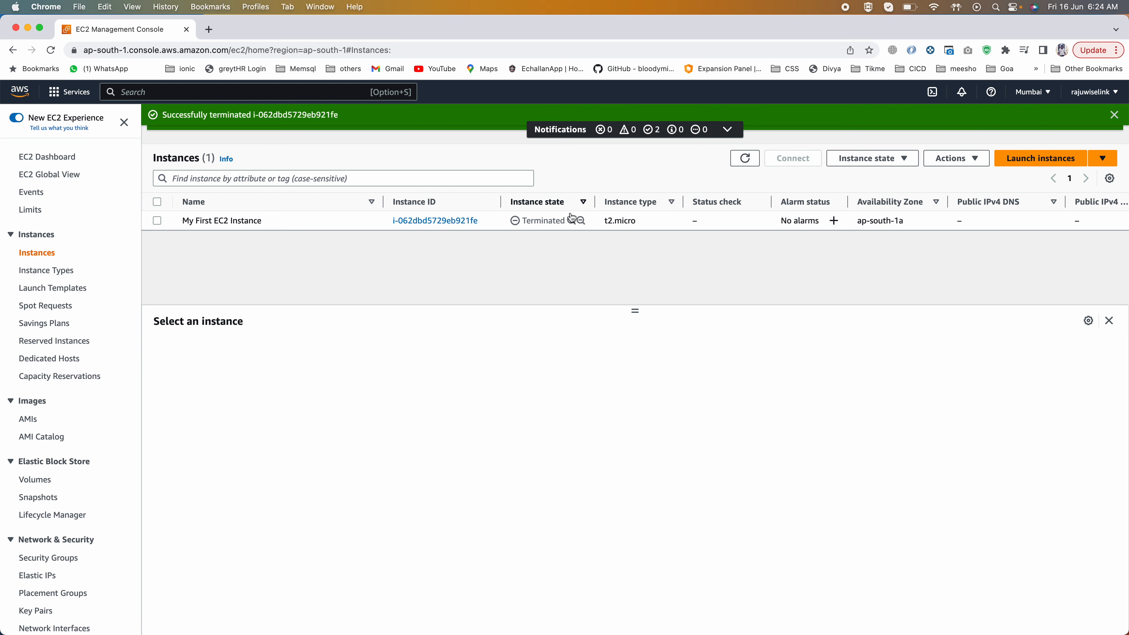
left_click(567, 221)
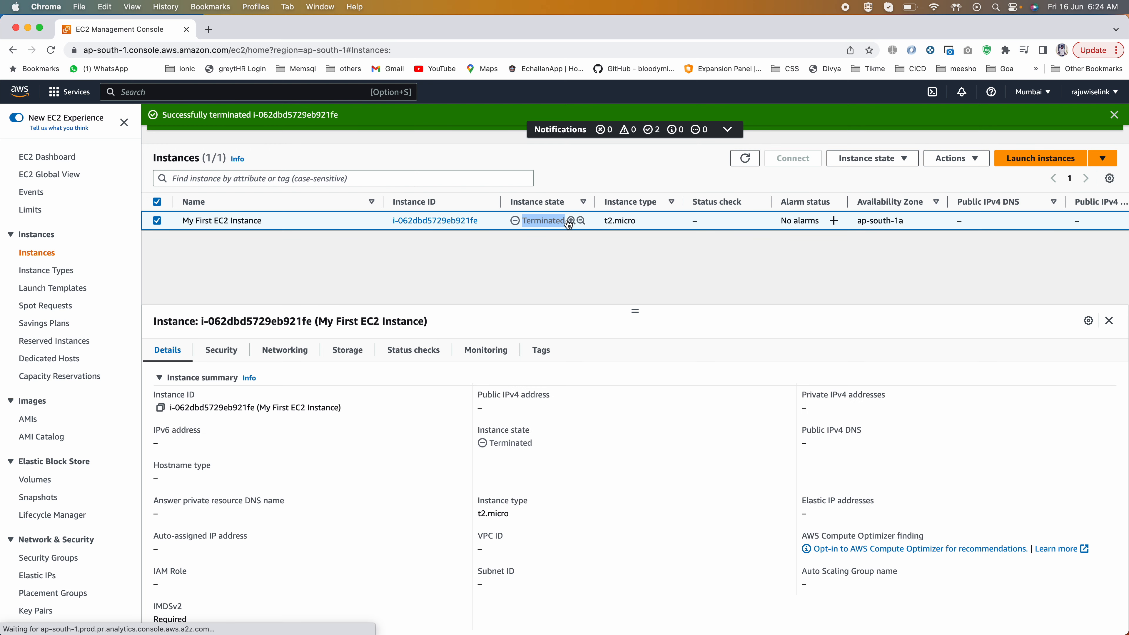
left_click(741, 163)
Step: Refresh the EBS volumes list and select the 2 GiB gp2 volume to show its details
left_click(38, 480)
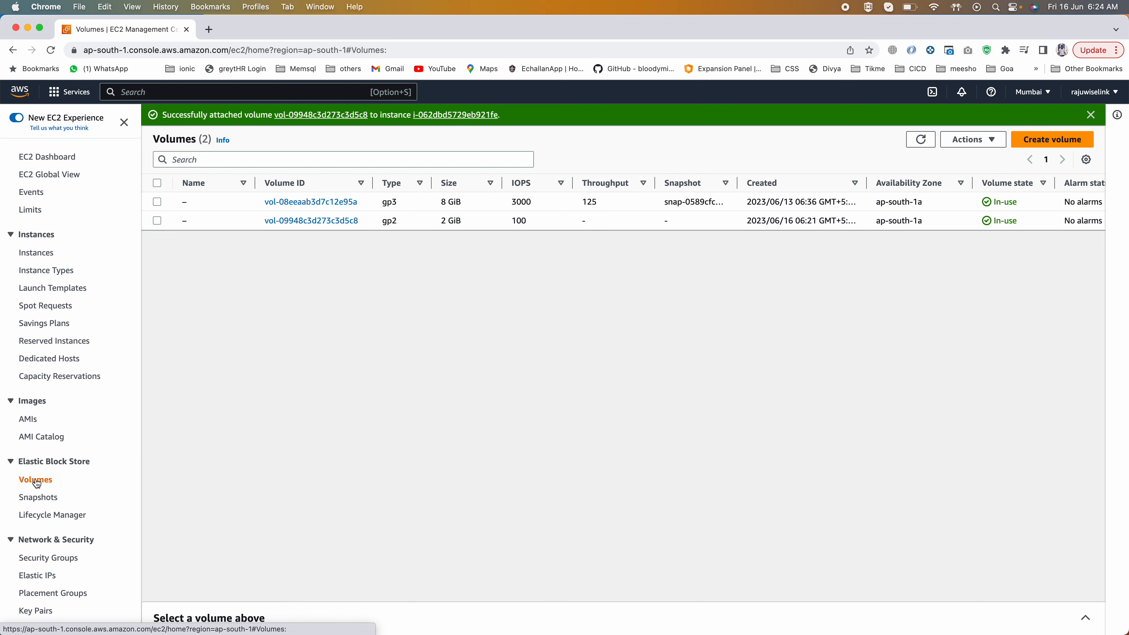
left_click(920, 139)
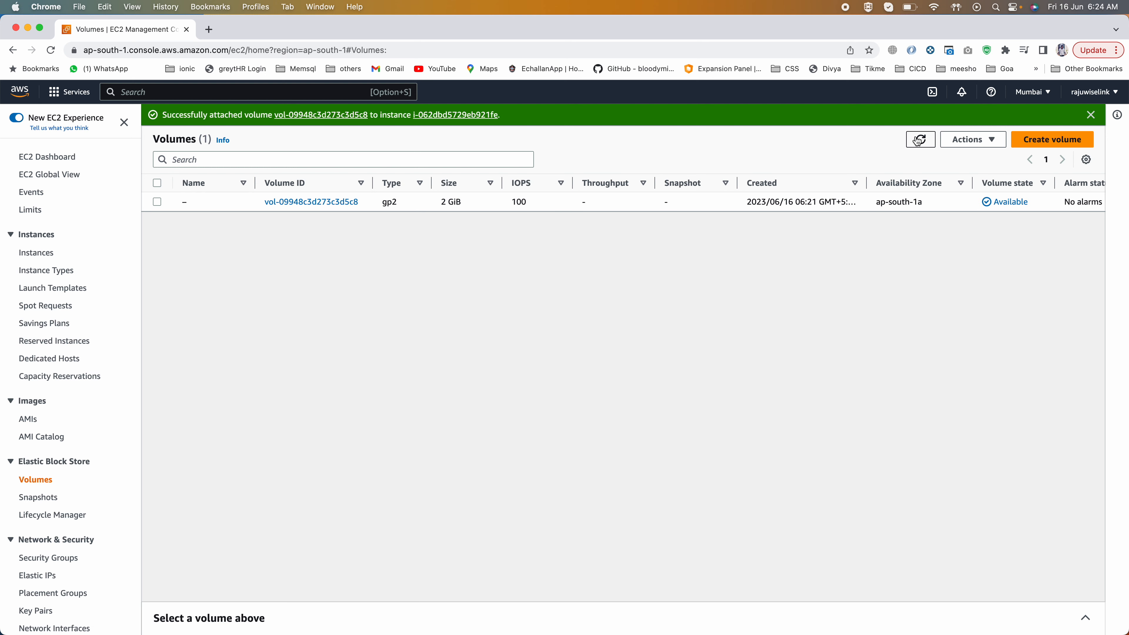
left_click_drag(454, 201, 432, 205)
left_click(430, 202)
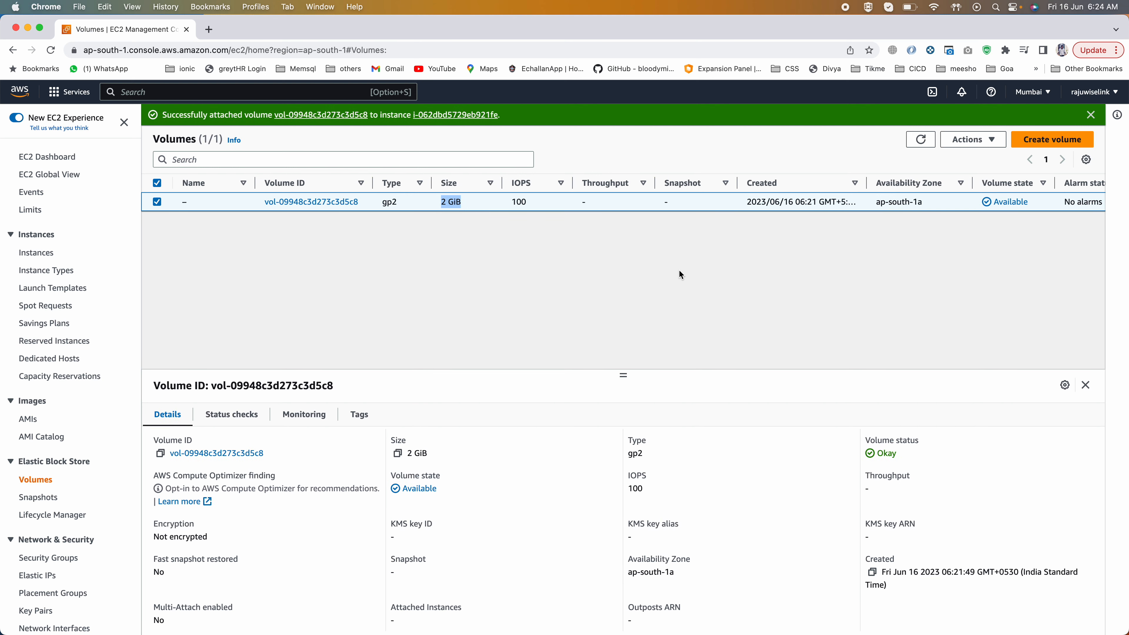
Step: Examine the volume state, attached instances and encryption columns of the 2 GiB gp2 volume
scroll(814, 203, "right", 3)
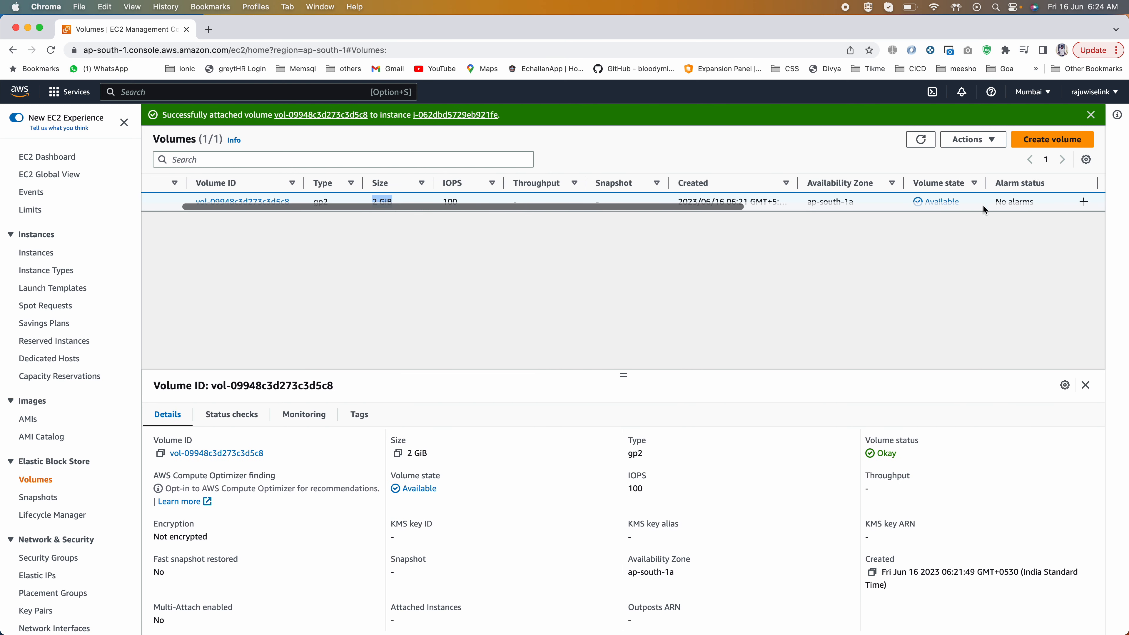
double_click(956, 200)
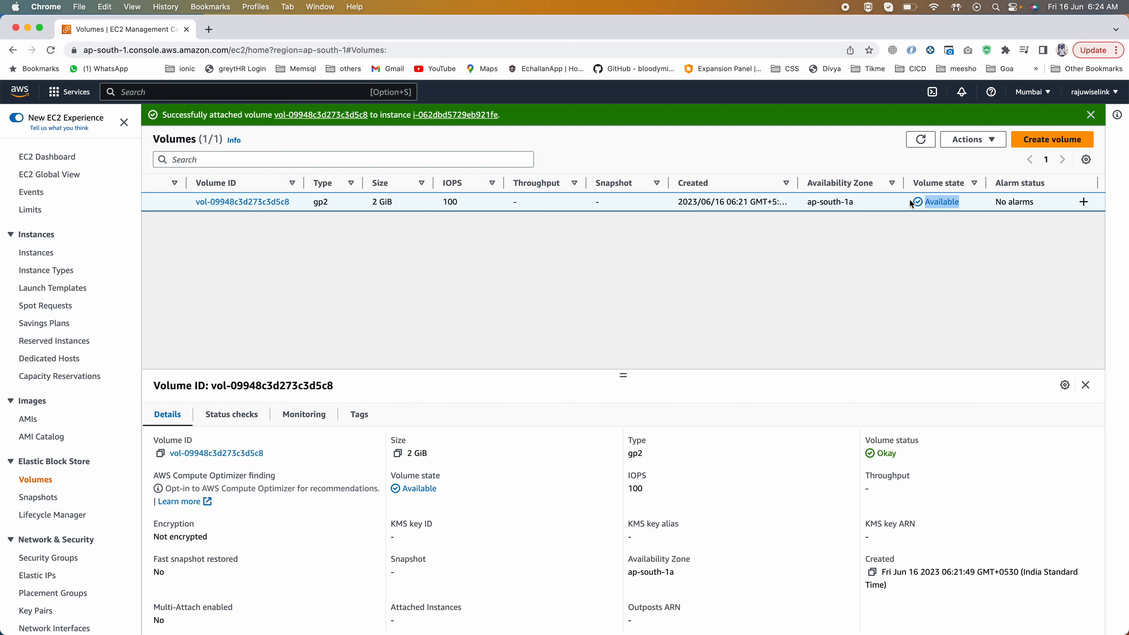
scroll(907, 202, "right", 10)
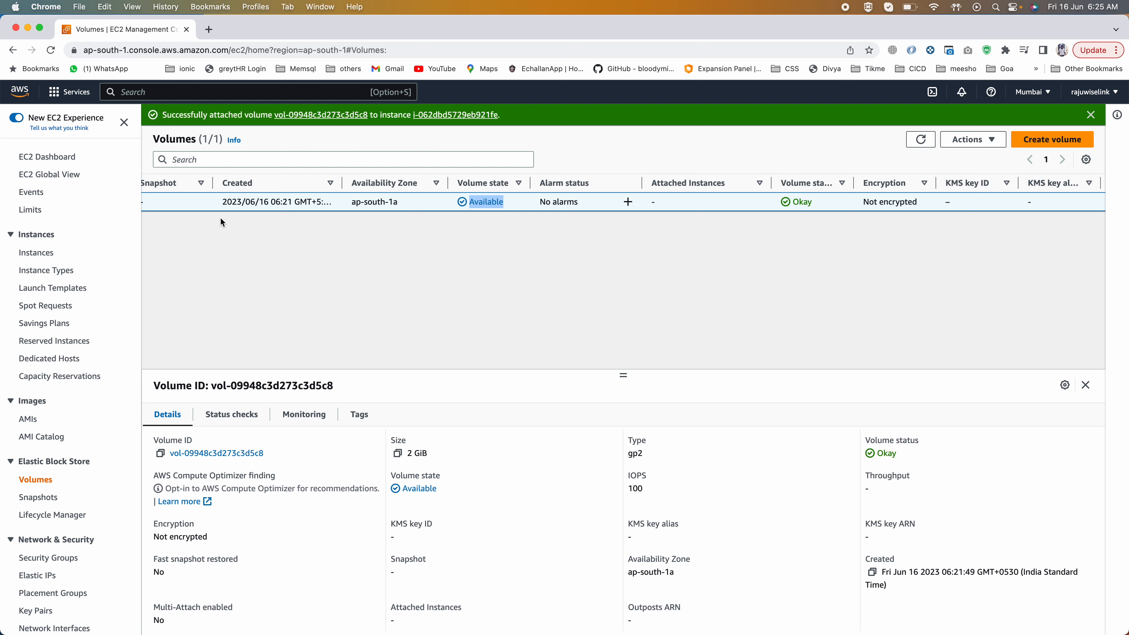
scroll(205, 200, "left", 10)
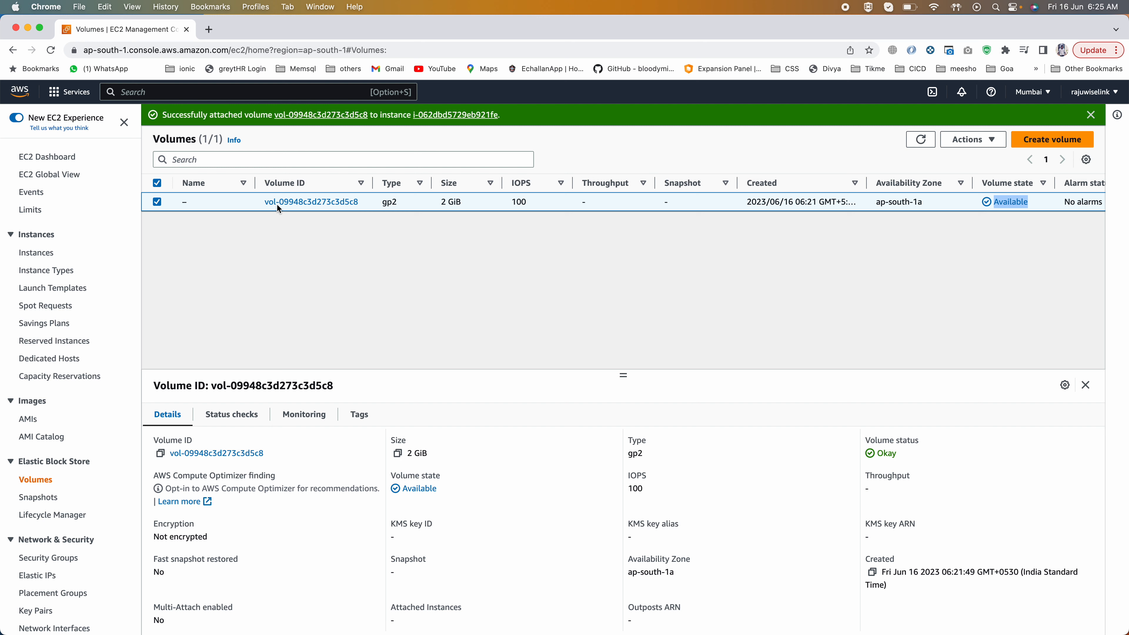
left_click_drag(257, 198, 433, 225)
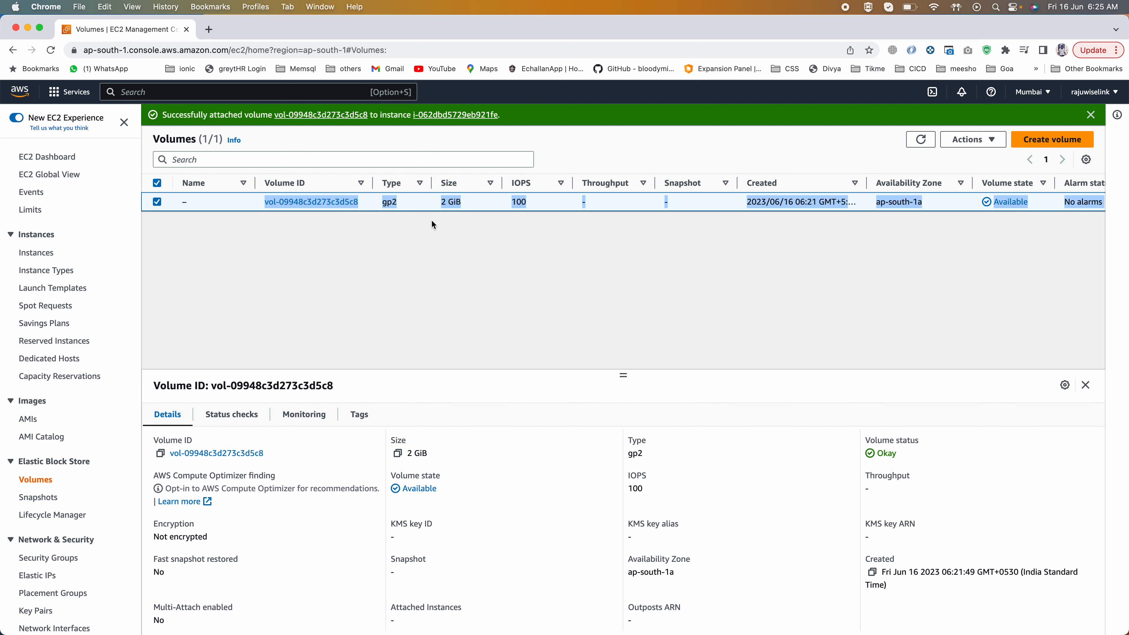
left_click(436, 228)
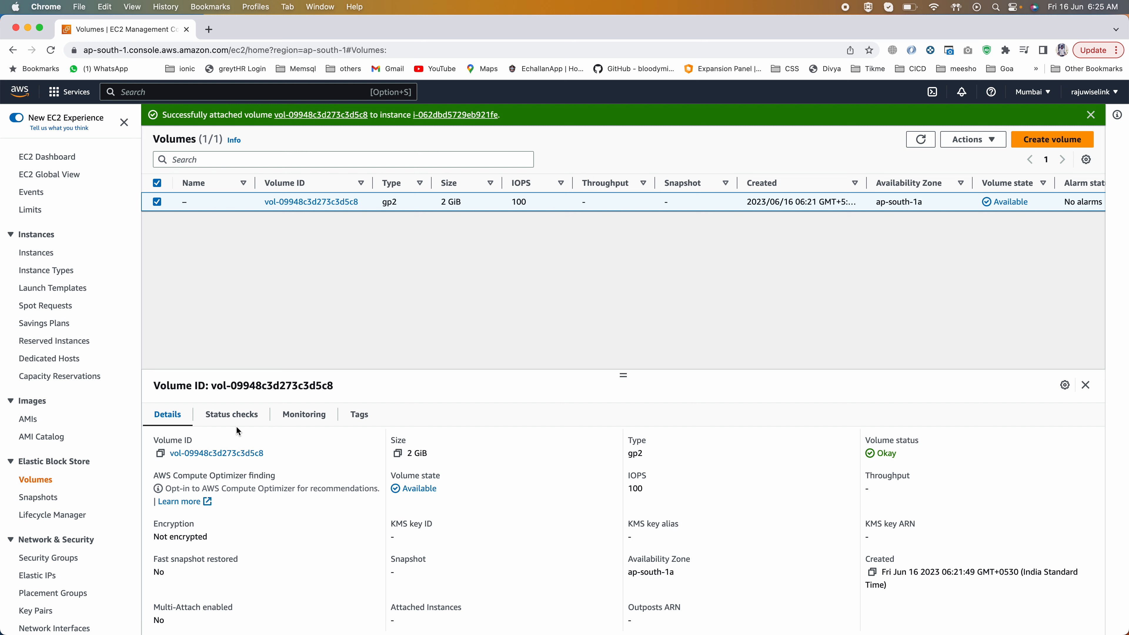
Step: View the actions available for the selected volume, and switch to the EC2 presentation in PowerPoint
left_click(972, 139)
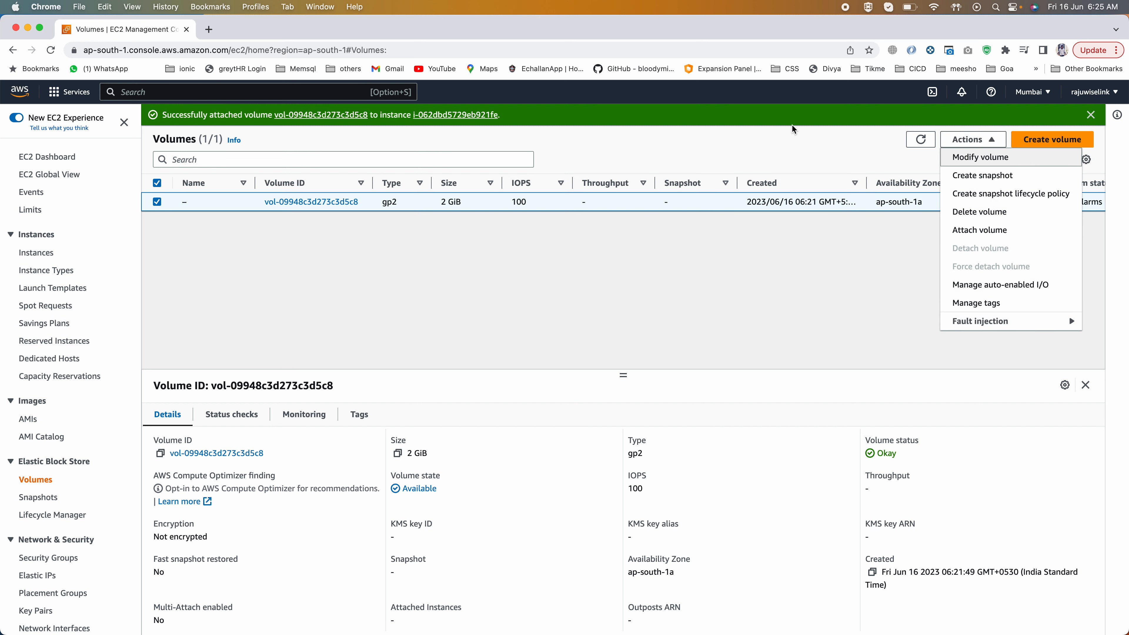
left_click(707, 267)
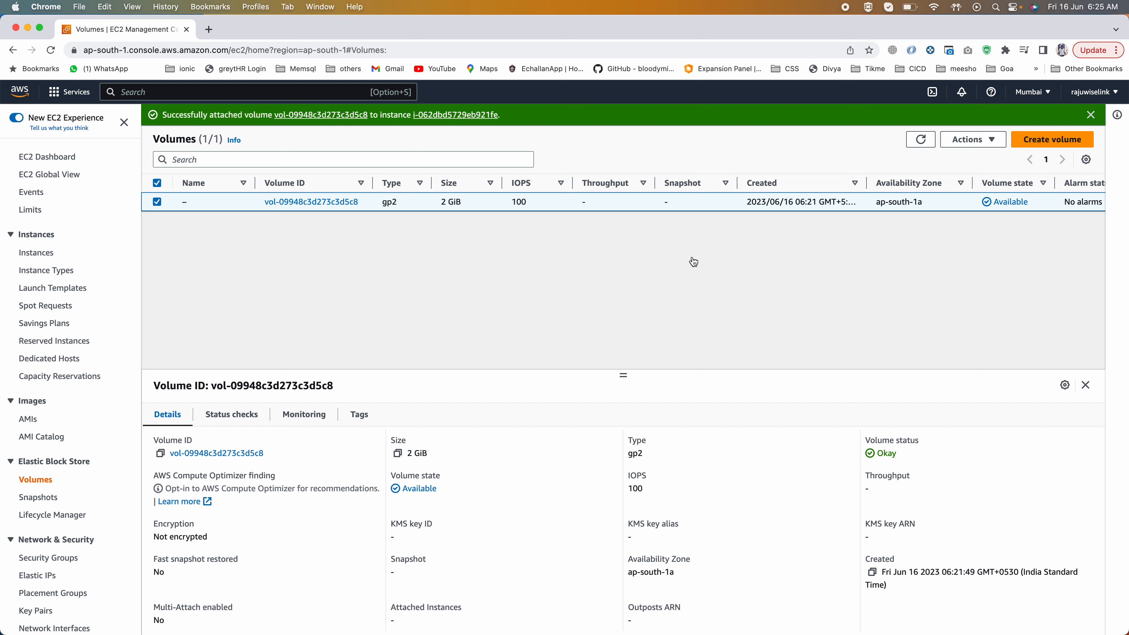
key("super+Tab")
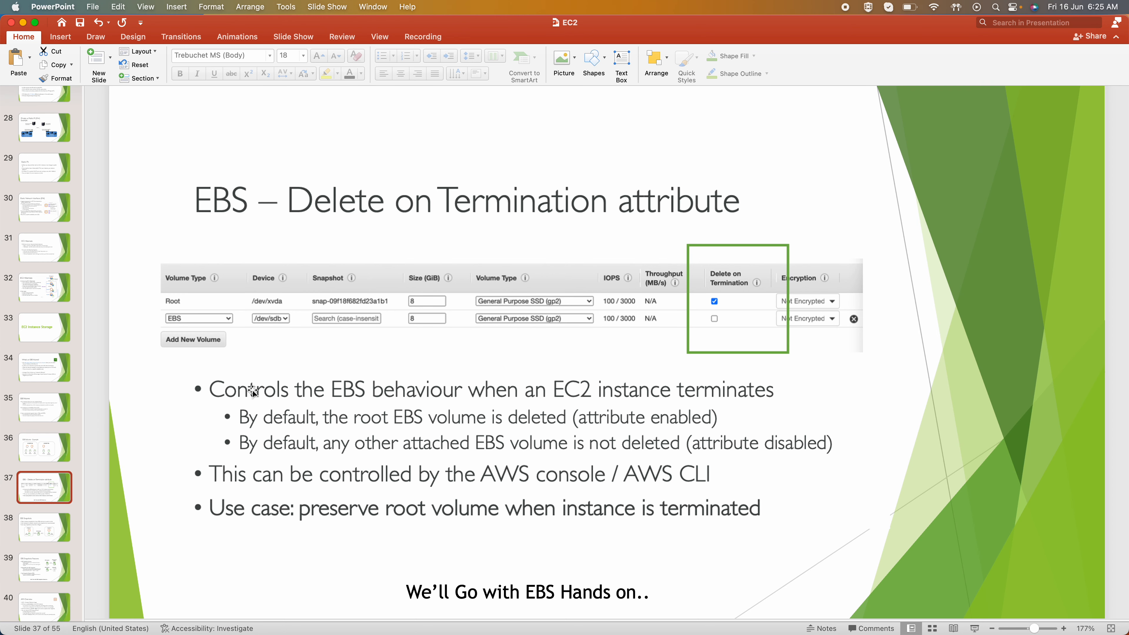
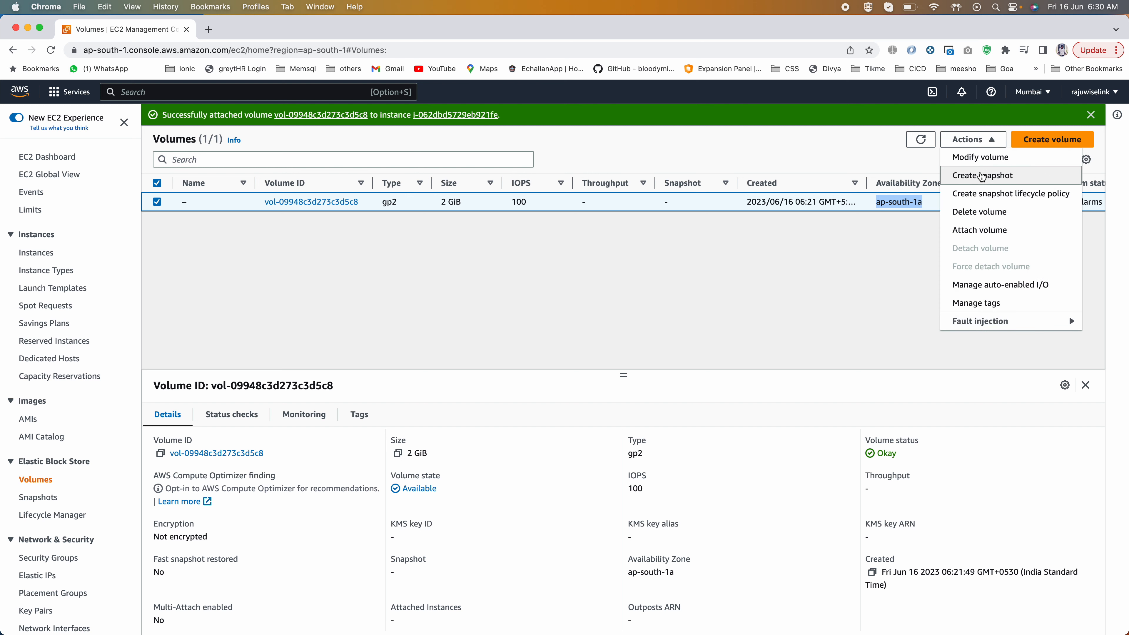
Step: Create a snapshot of the 2 GiB gp2 volume with the description MyDemoEBSSnapsot
left_click(981, 176)
left_click(118, 307)
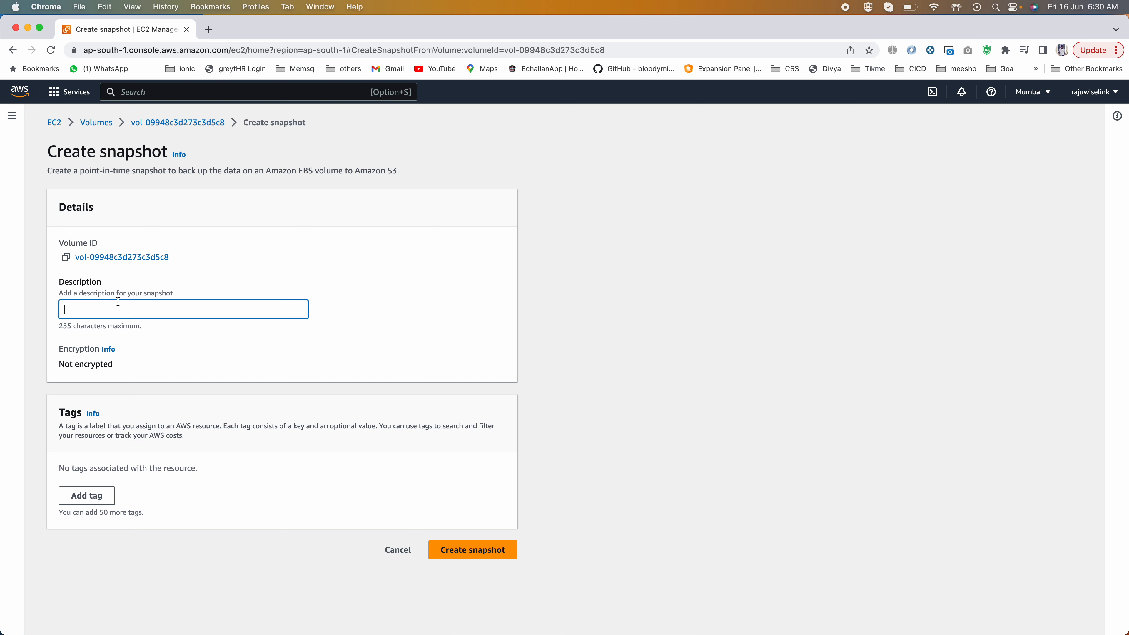
type("MyDemoE")
type("c")
type("BS")
type("Snapsot")
left_click_drag(61, 362, 122, 364)
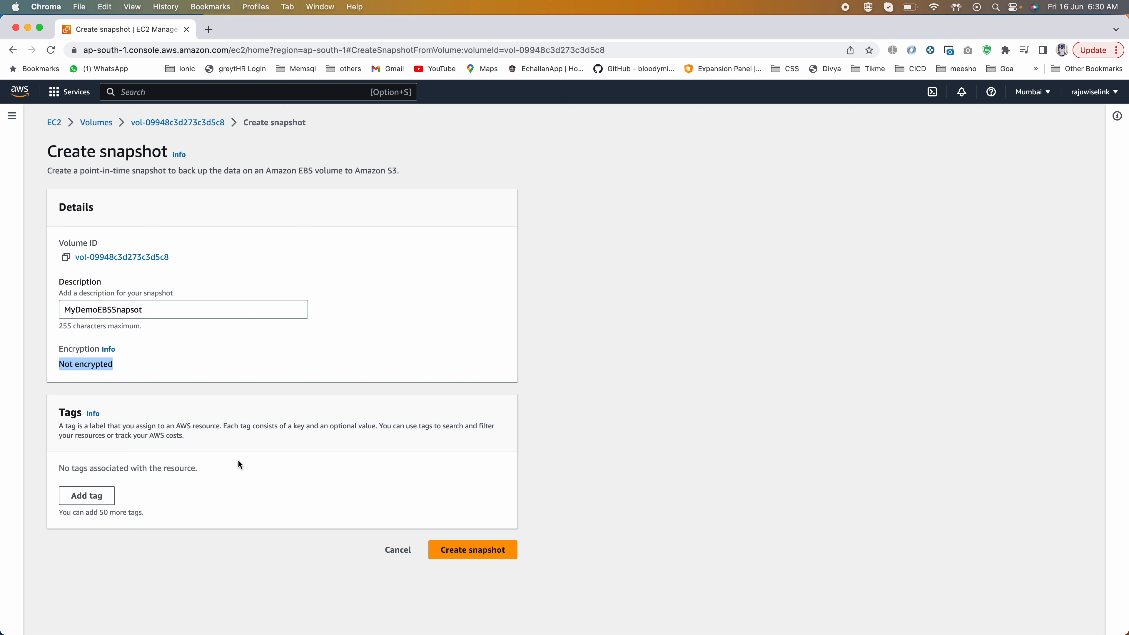
triple_click(74, 365)
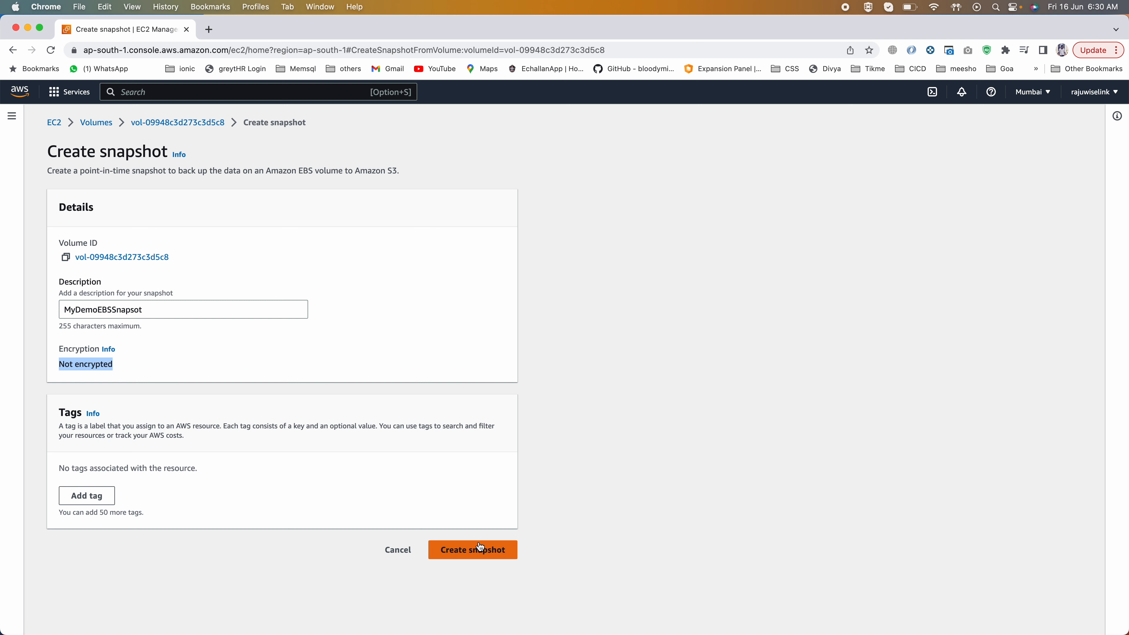
left_click(467, 549)
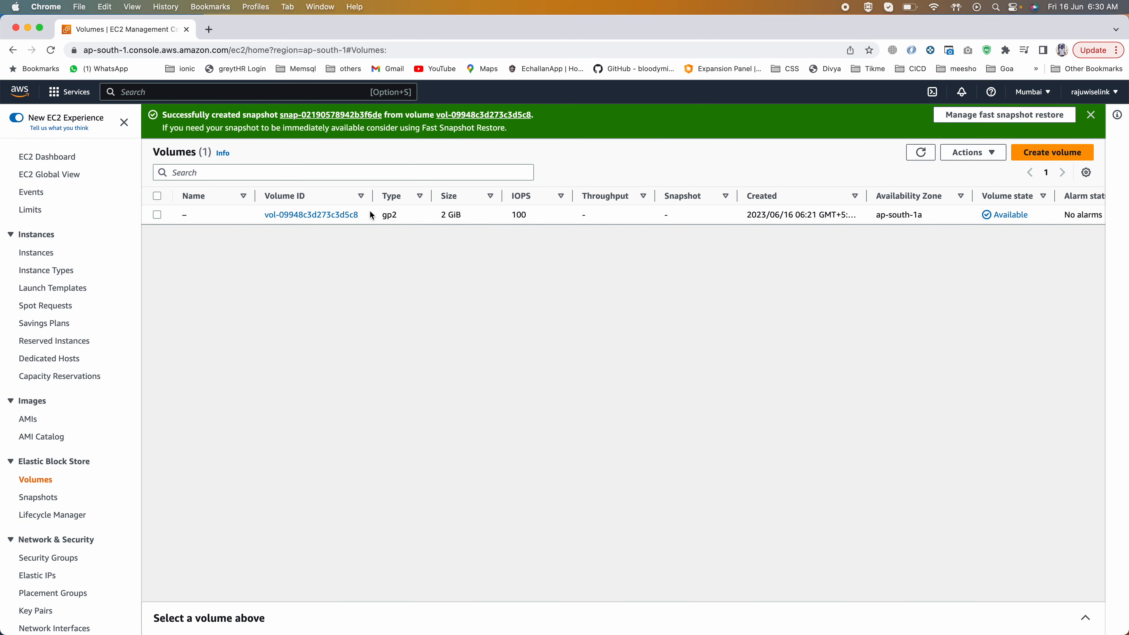
Step: Open the EBS snapshots list, check the snapshot's status and start time, and select MyDemoEBSSnapsot to show its details
left_click(37, 498)
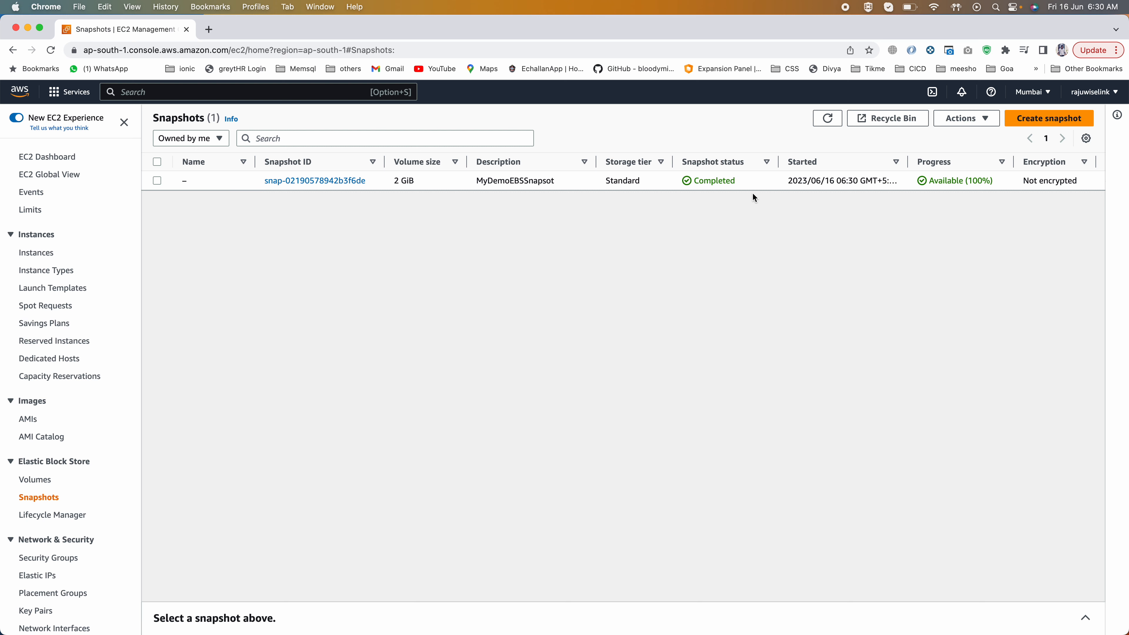
left_click_drag(786, 185, 886, 185)
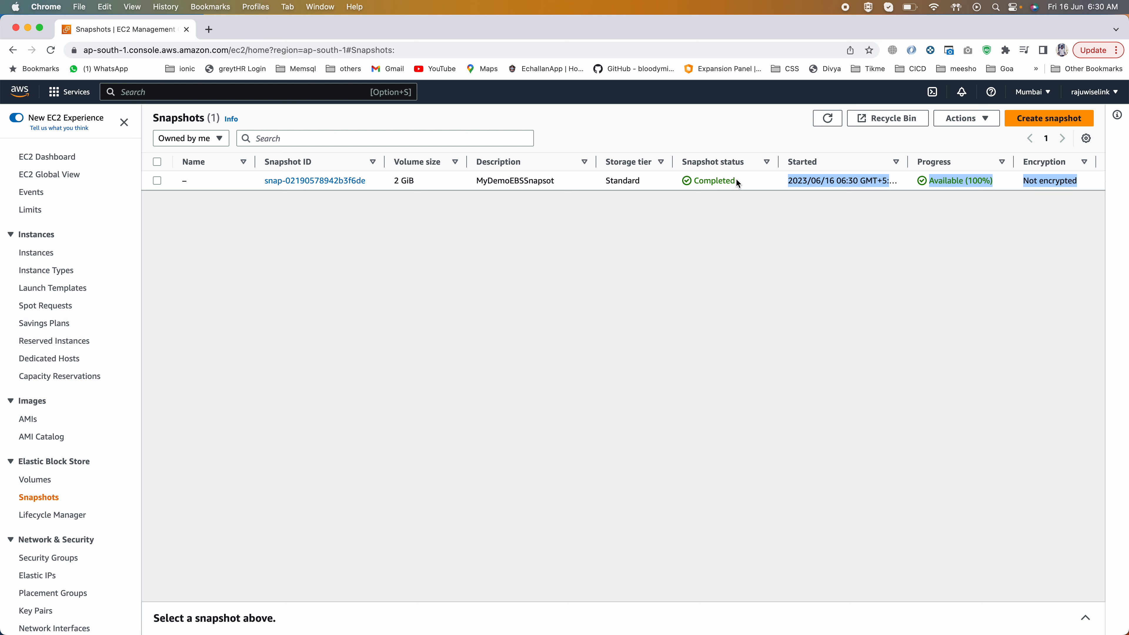
double_click(715, 180)
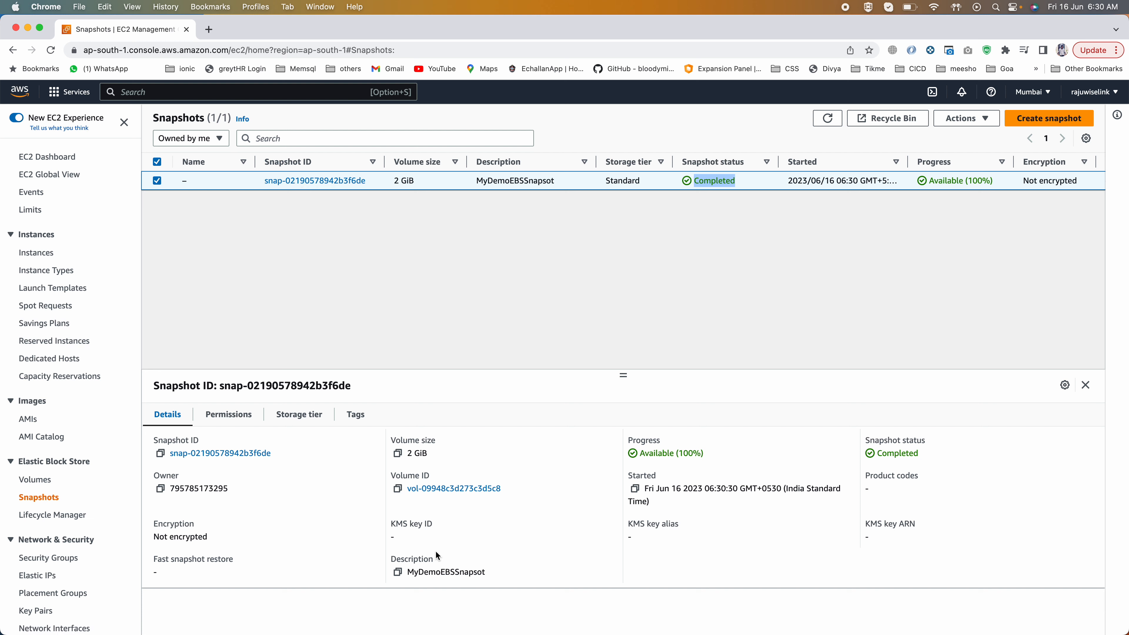
Step: Examine the selected snapshot's owner, encryption, permissions and tags, and return to its details
left_click_drag(174, 488, 291, 495)
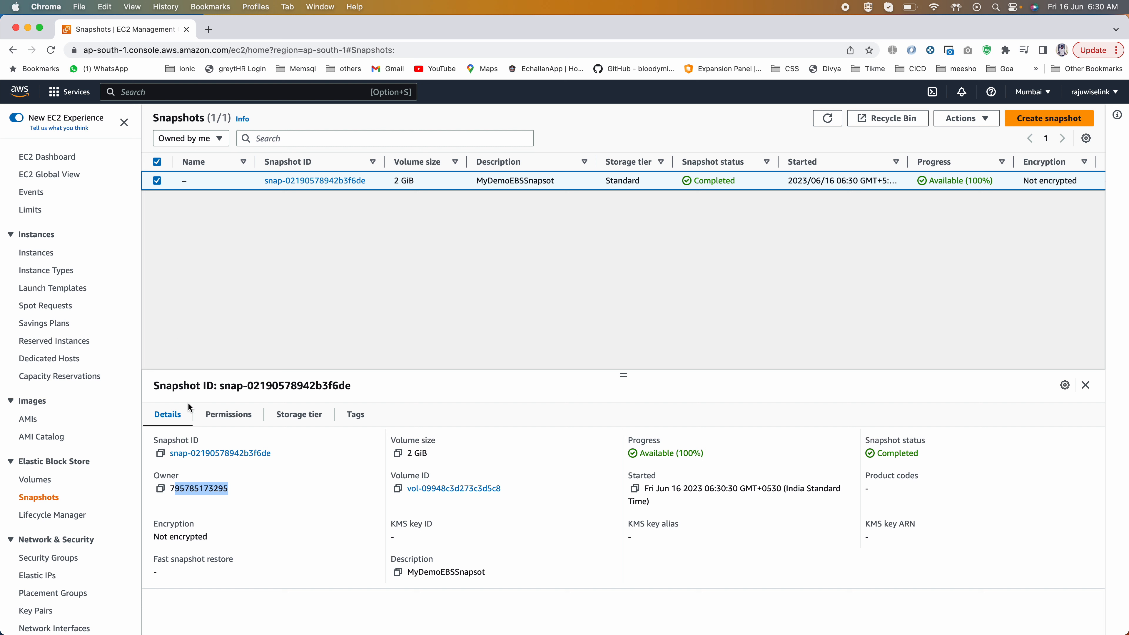
left_click_drag(155, 536, 211, 537)
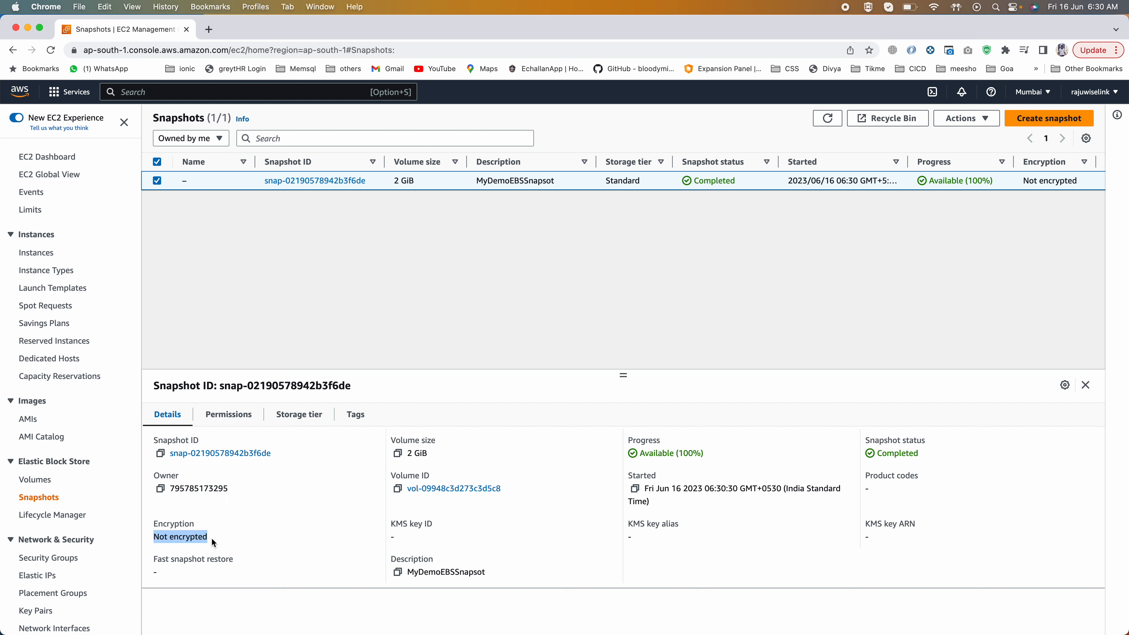
left_click(298, 509)
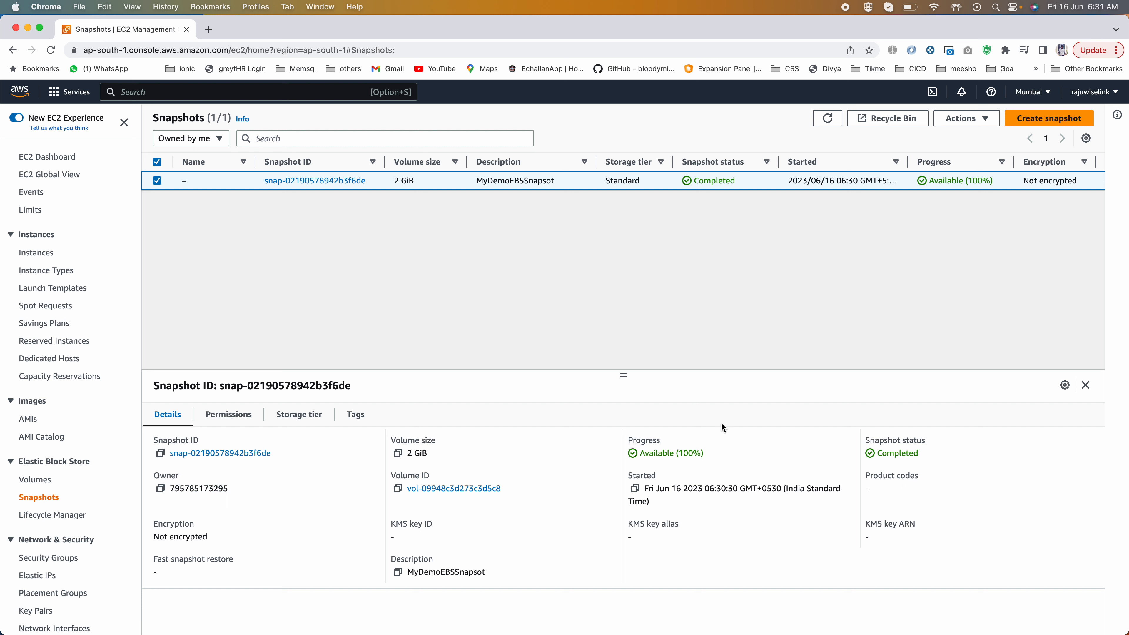
left_click(209, 423)
left_click(343, 414)
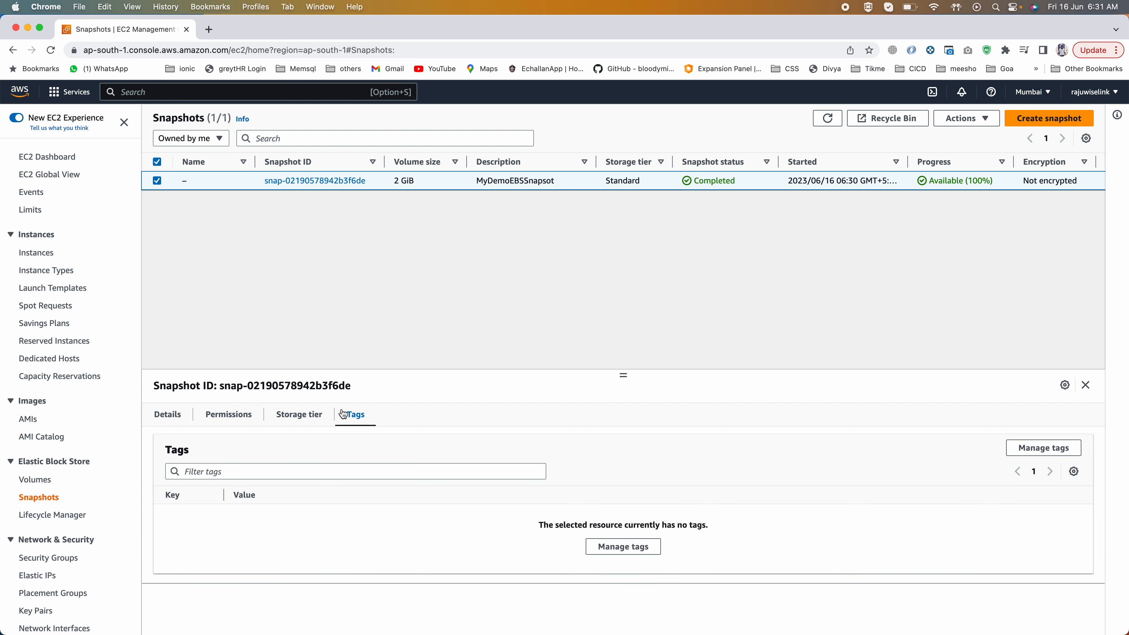
left_click(174, 418)
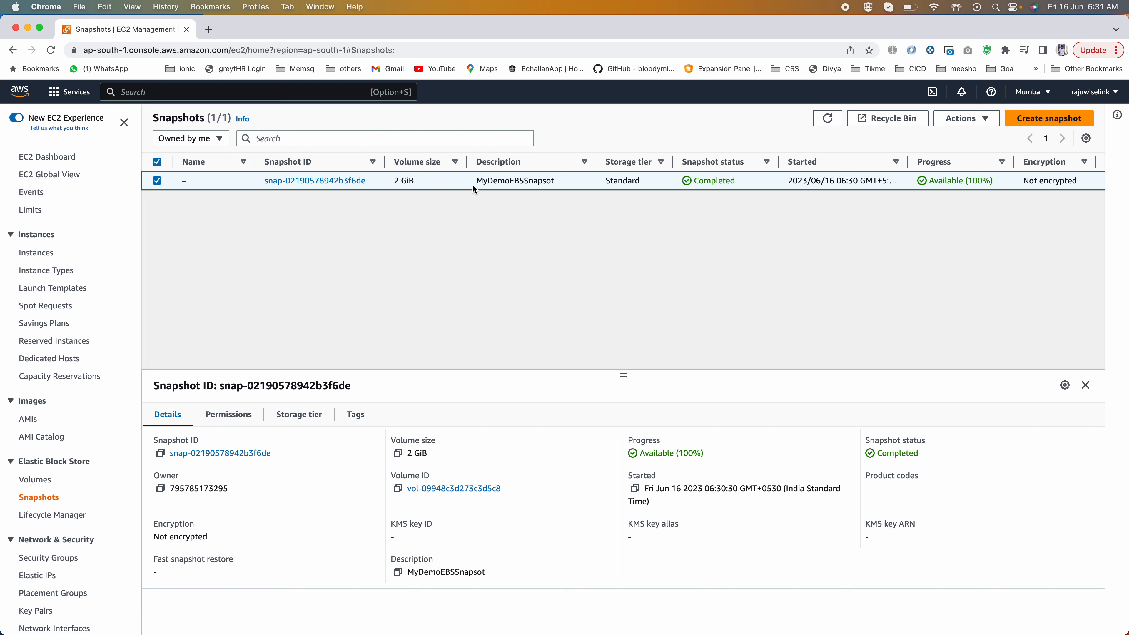
Step: Check the 2 GiB gp2 volume's availability zone in the volumes list, and return to the snapshots list
left_click(35, 479)
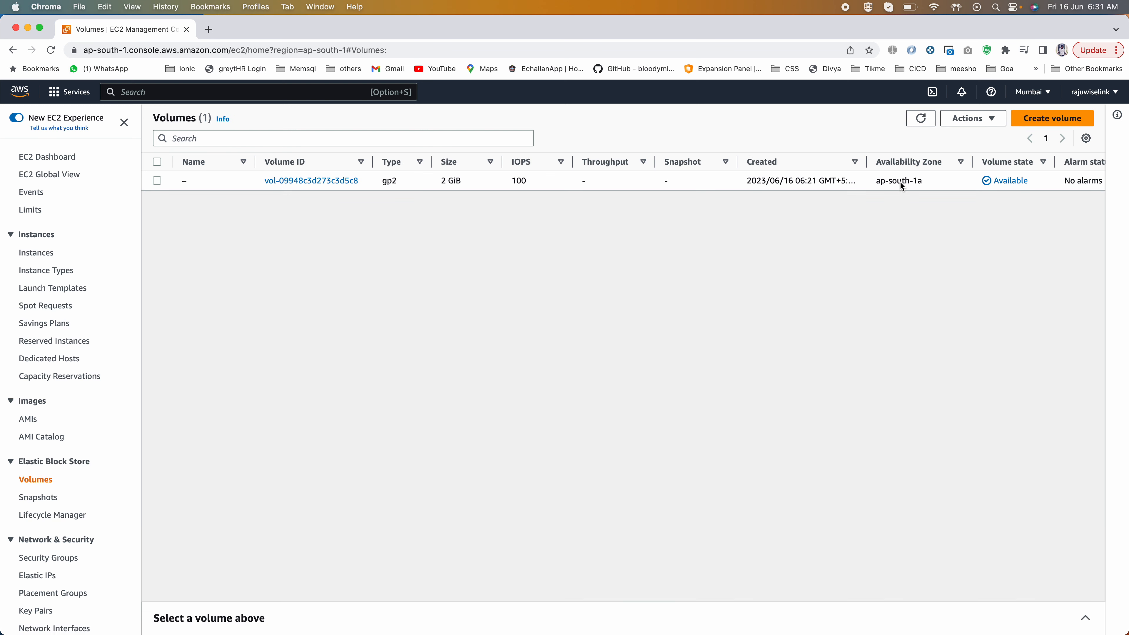
left_click(926, 178)
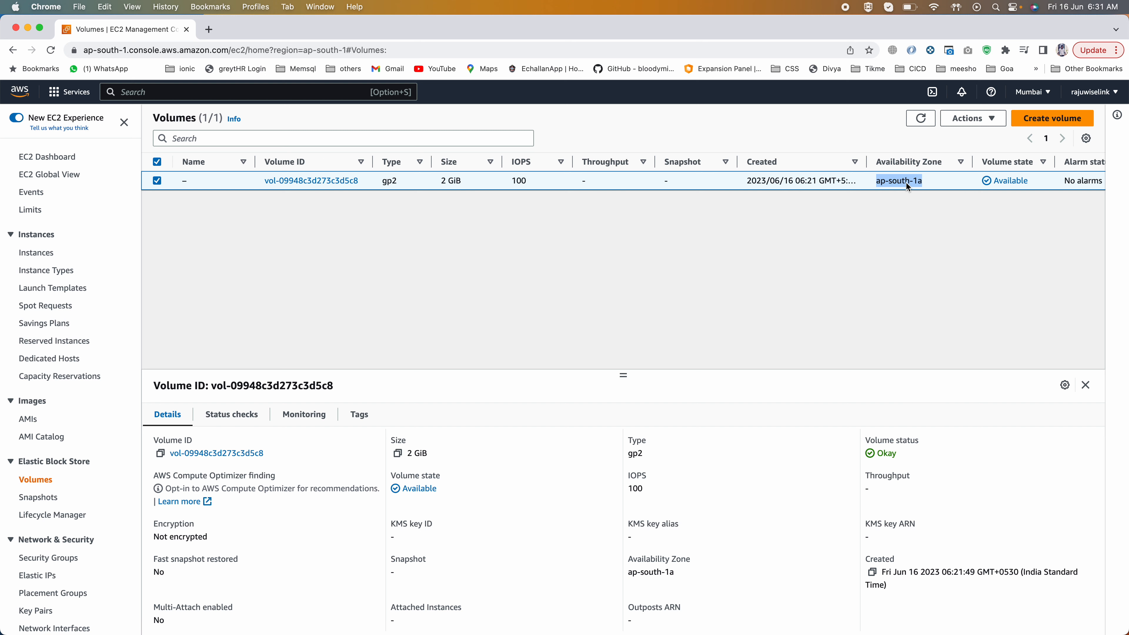
left_click(37, 500)
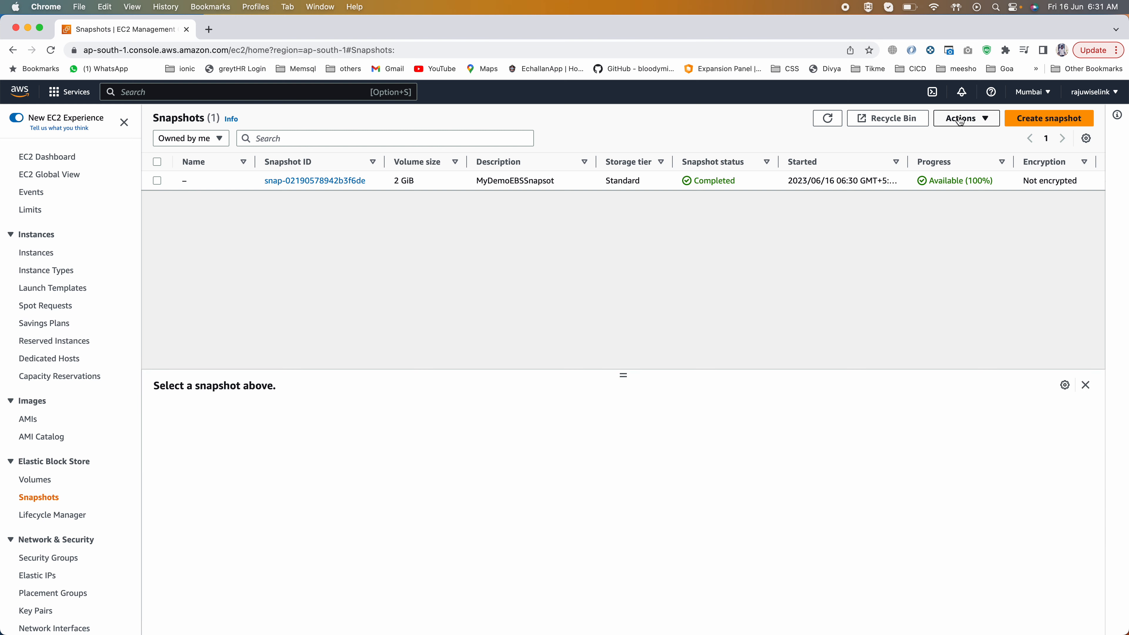
Step: Try destination regions such as ap-southeast-1 and ap-northeast-2 in the copy settings of the MyDemoEBSSnapsot snapshot, and cancel the copy
left_click(960, 119)
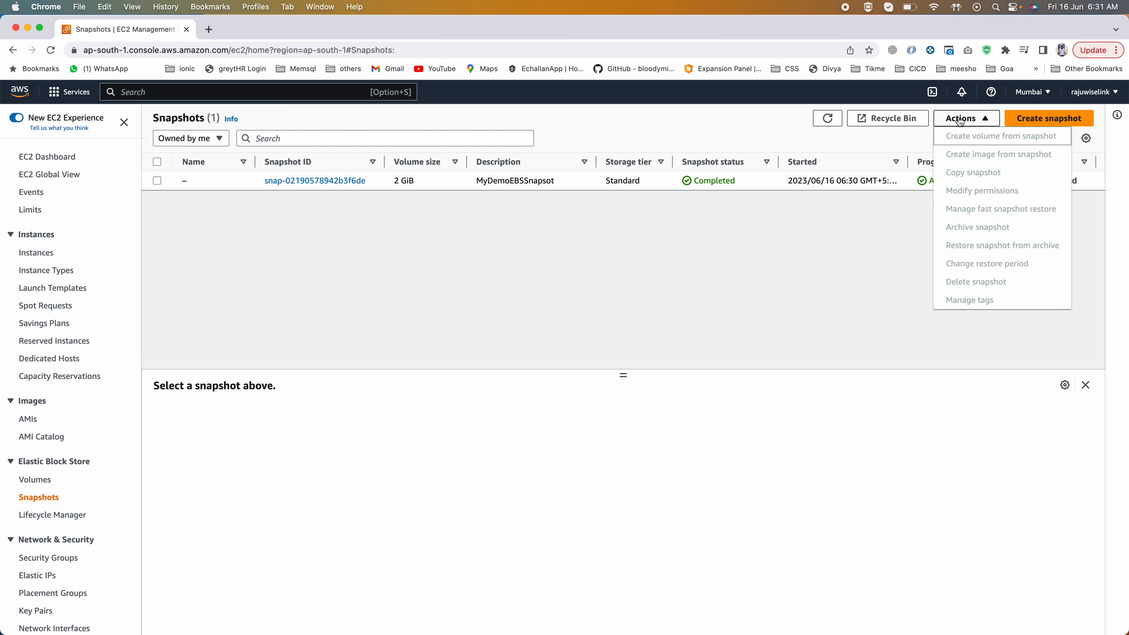
left_click(157, 181)
left_click(961, 118)
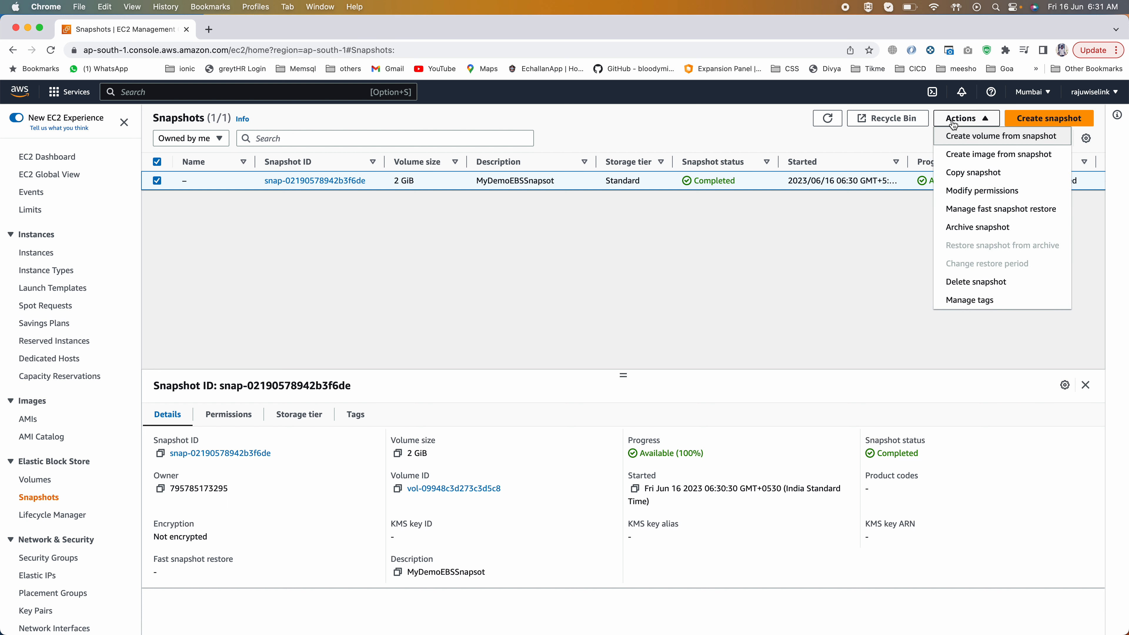
left_click(965, 174)
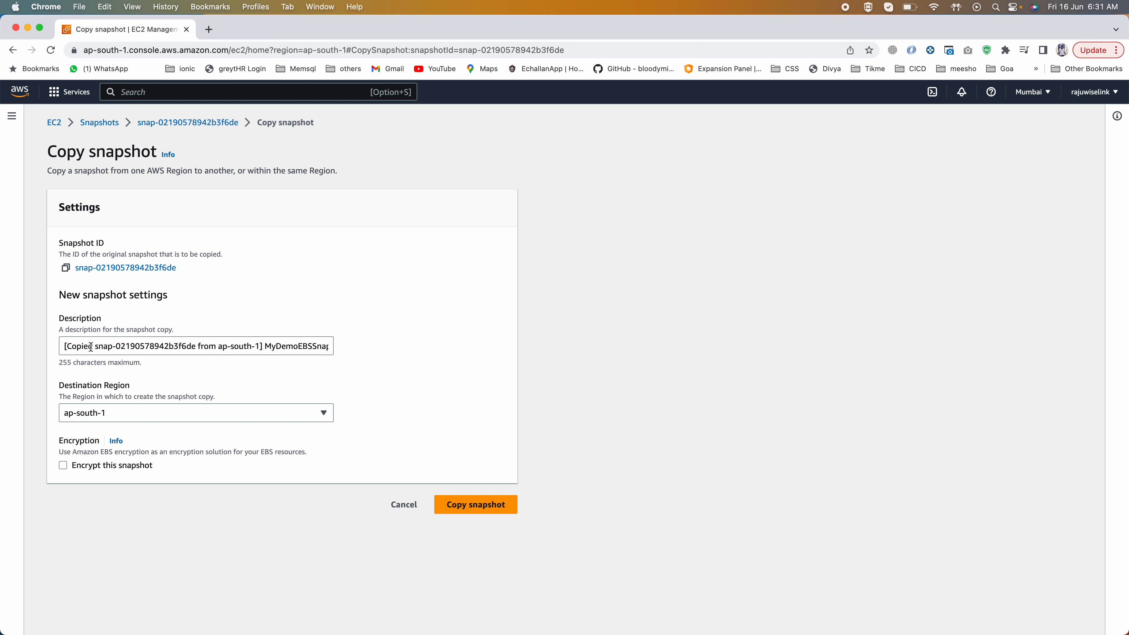
left_click(100, 413)
left_click(107, 385)
left_click(105, 345)
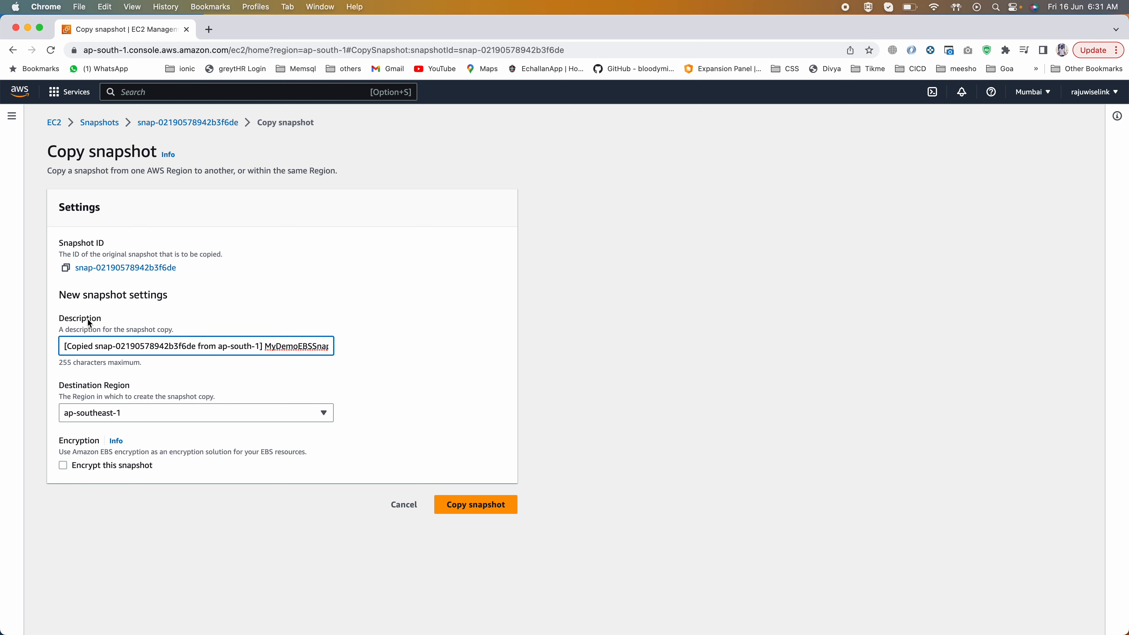
left_click(114, 415)
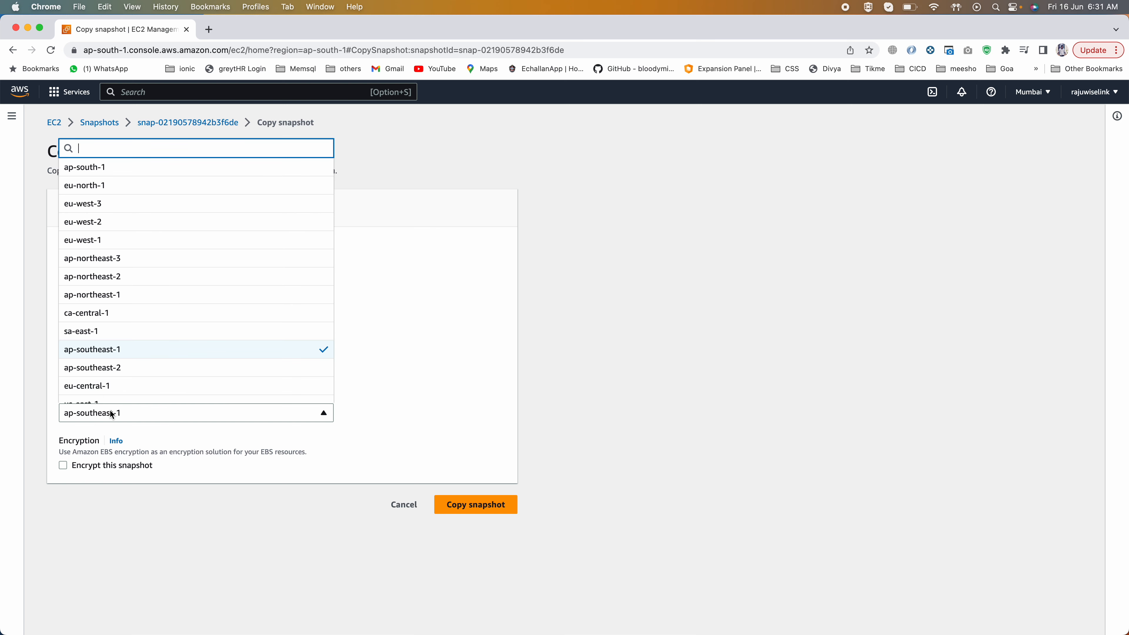
left_click(98, 276)
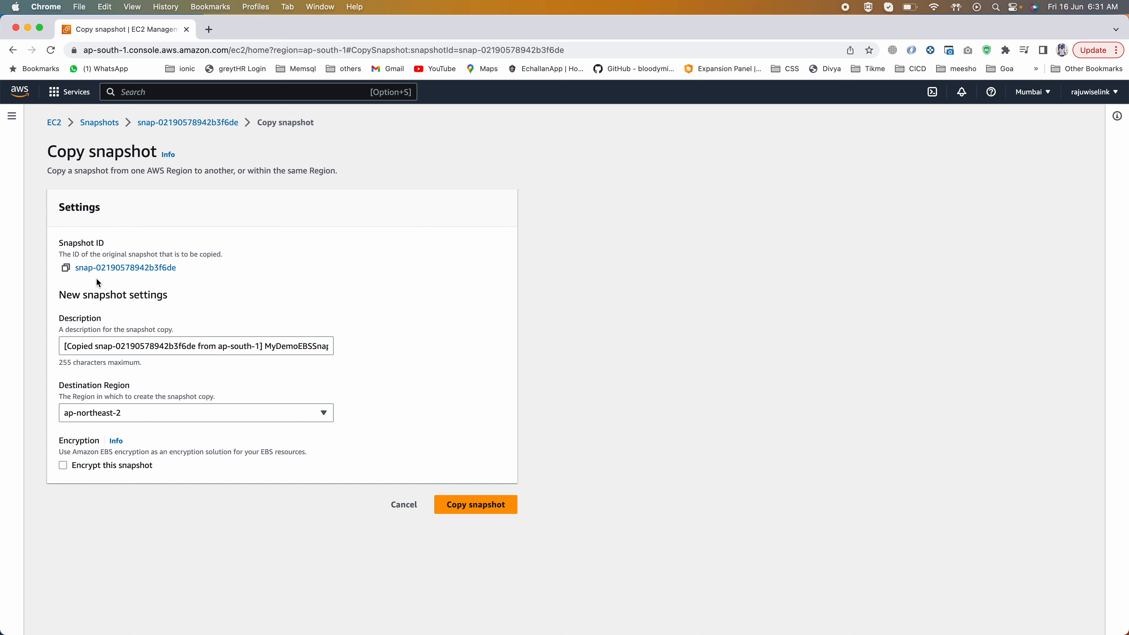
left_click(111, 414)
left_click(109, 244)
left_click(403, 504)
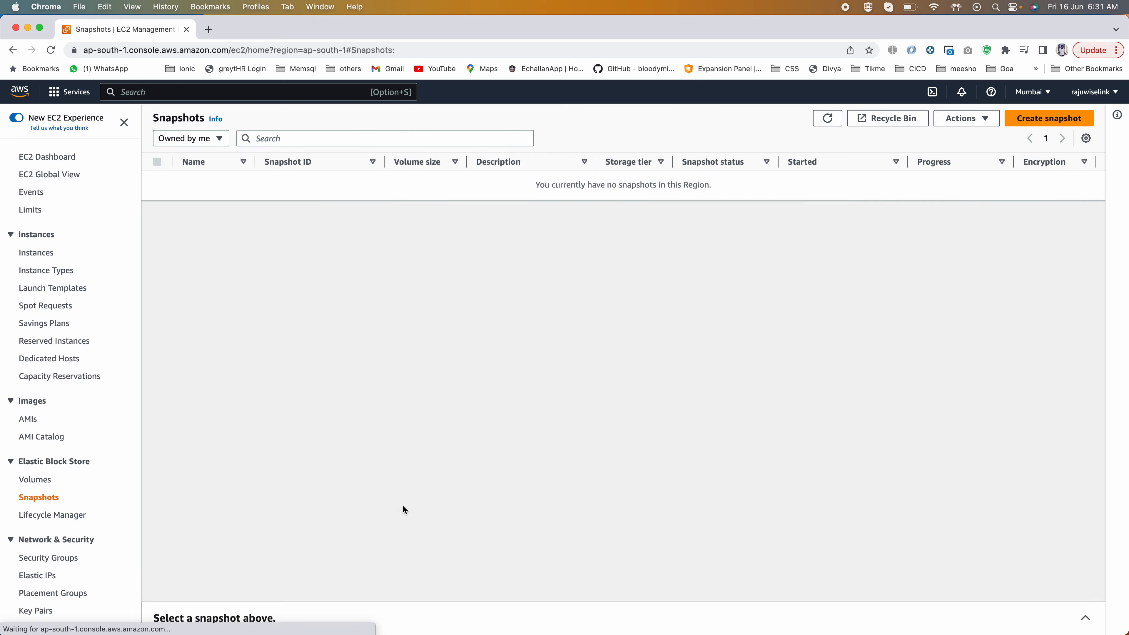
Step: Start creating a volume from the MyDemoEBSSnapsot snapshot and set its availability zone to ap-south-1b
left_click(158, 181)
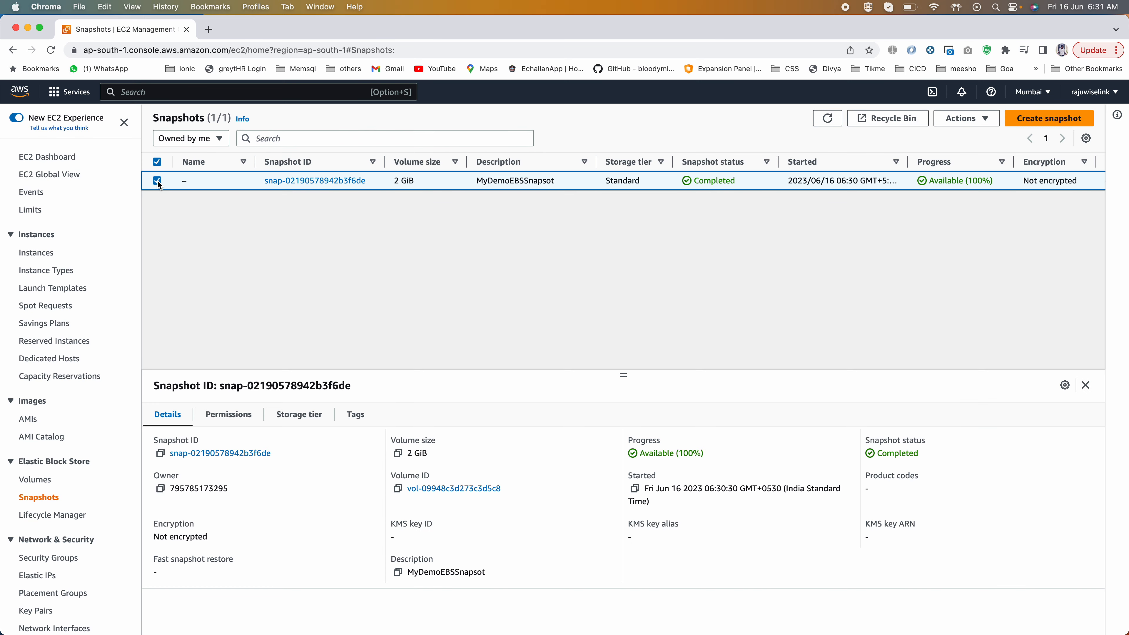
left_click(967, 120)
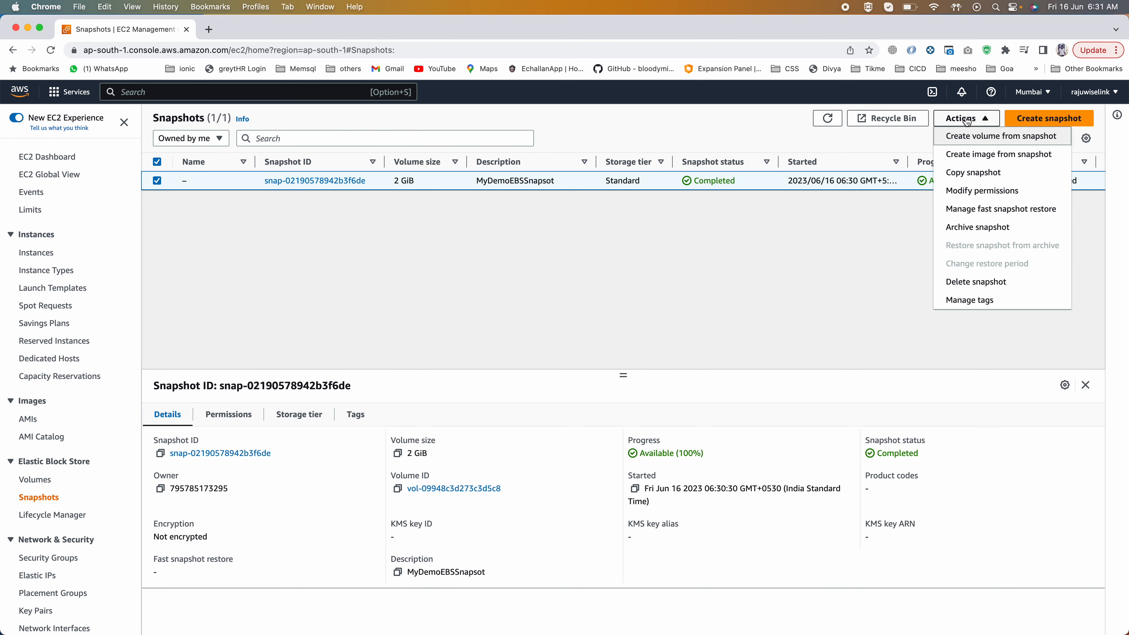
left_click(1005, 141)
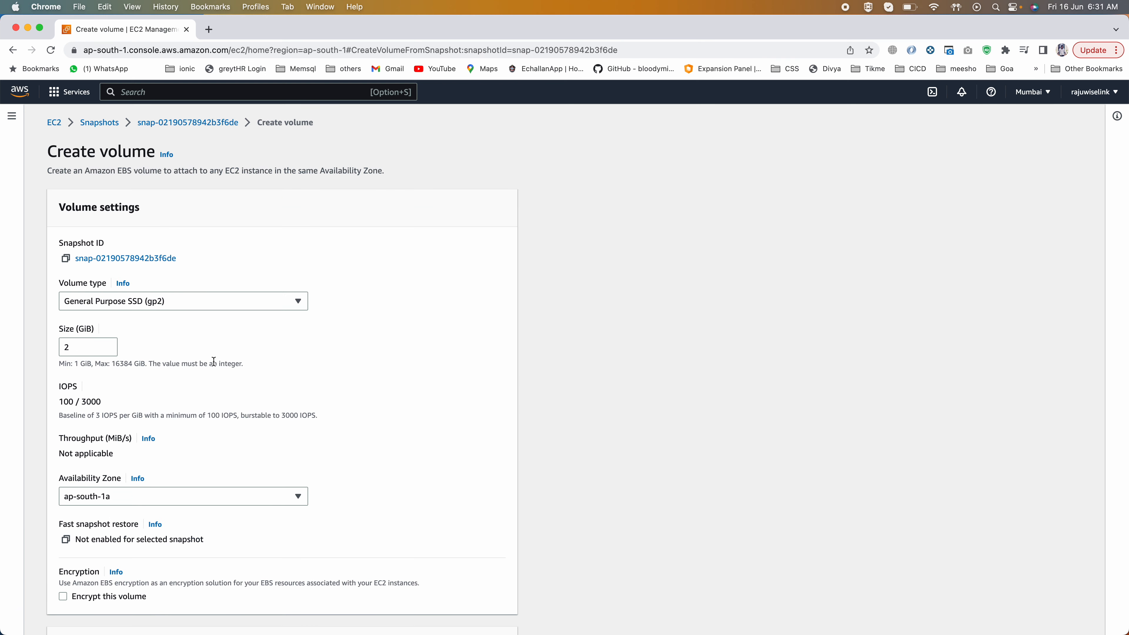
scroll(66, 285, "down", 2)
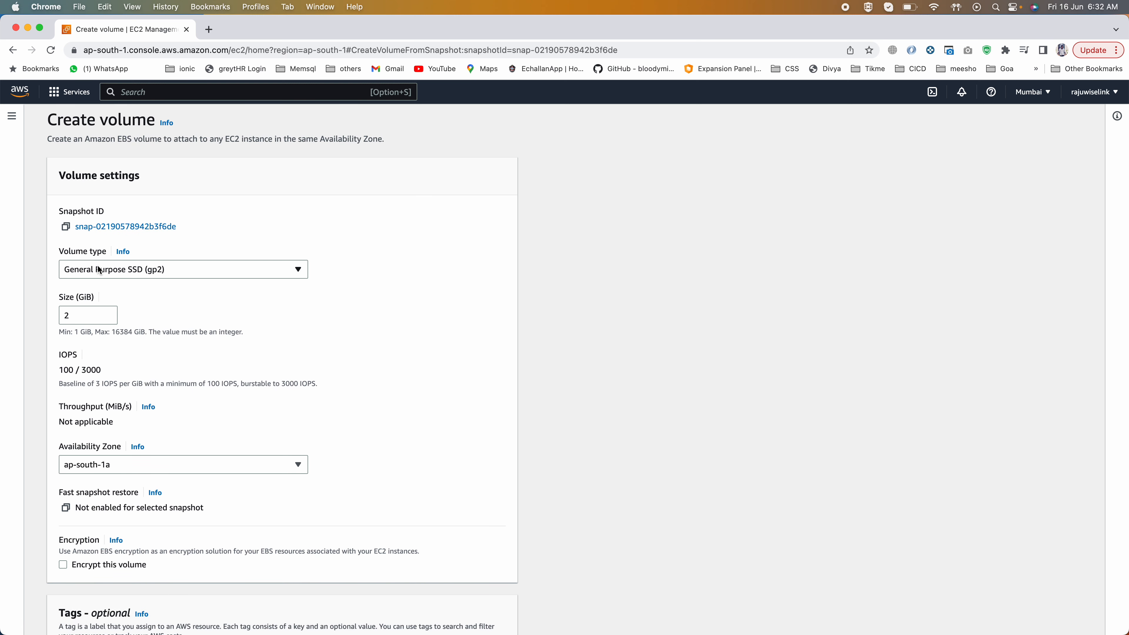
scroll(146, 328, "down", 2)
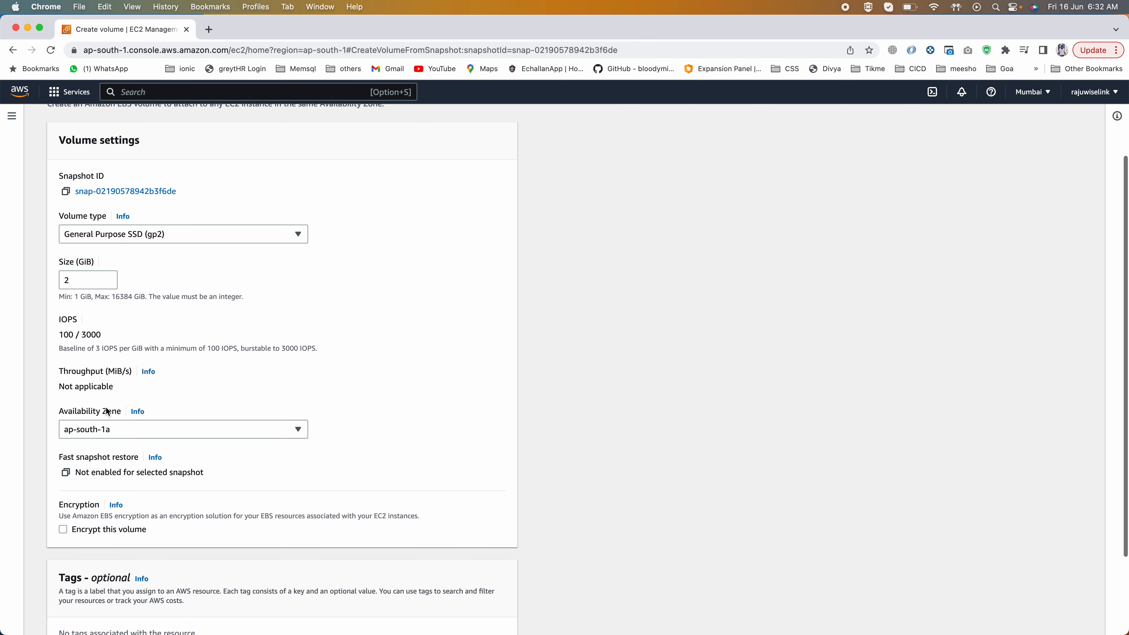
left_click(109, 427)
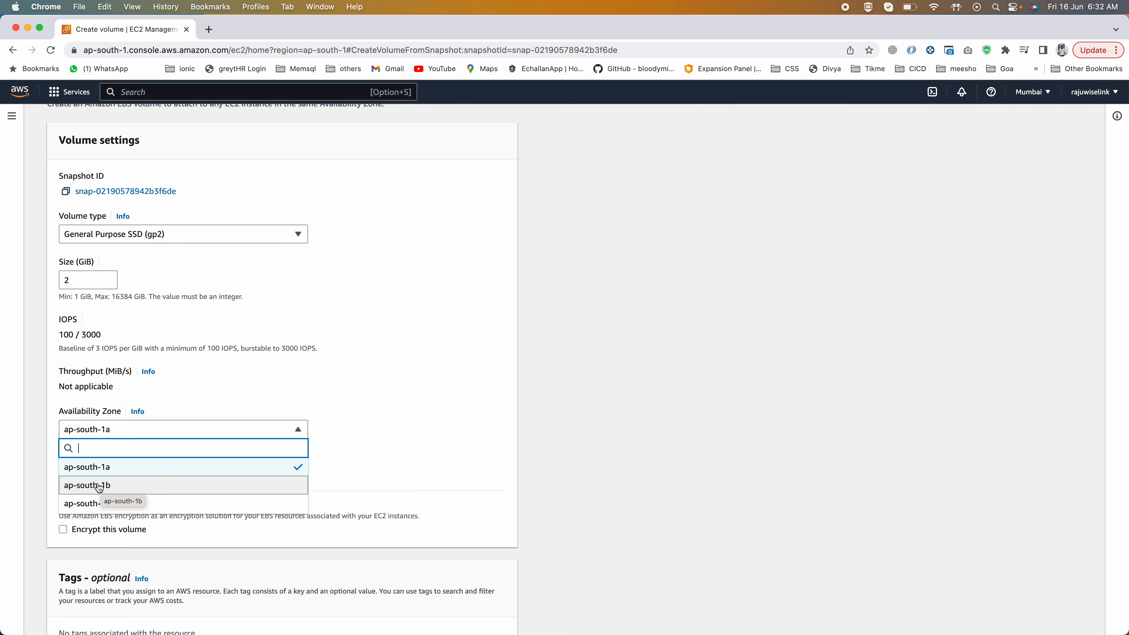
left_click(120, 486)
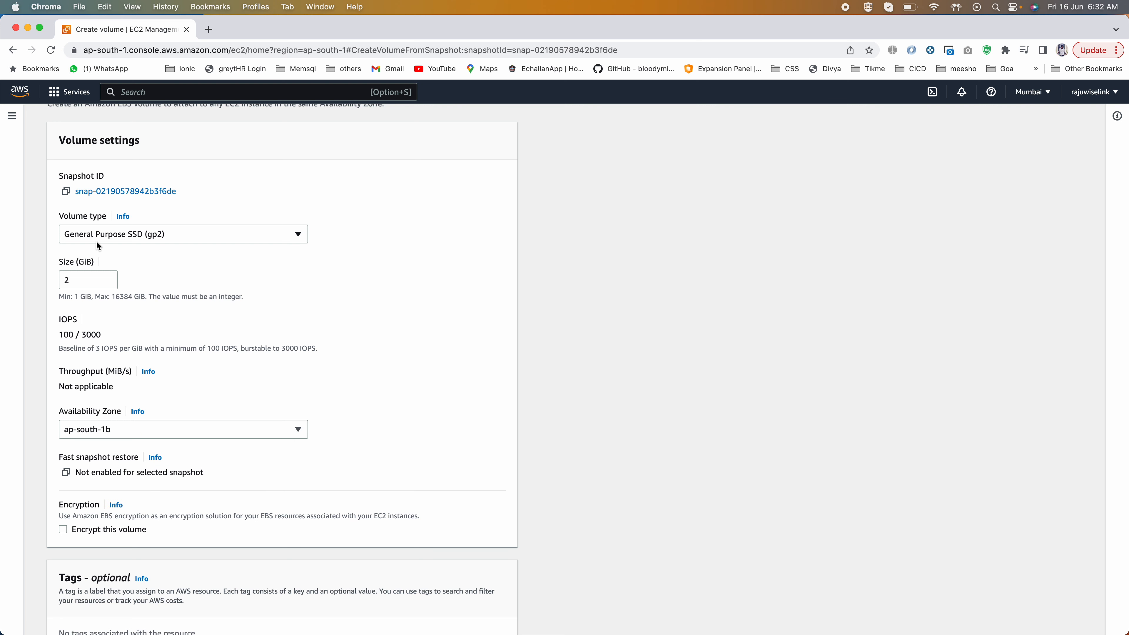
Step: Add a tag to the new volume with the key name and the value apSouth1B volume
scroll(139, 375, "down", 5)
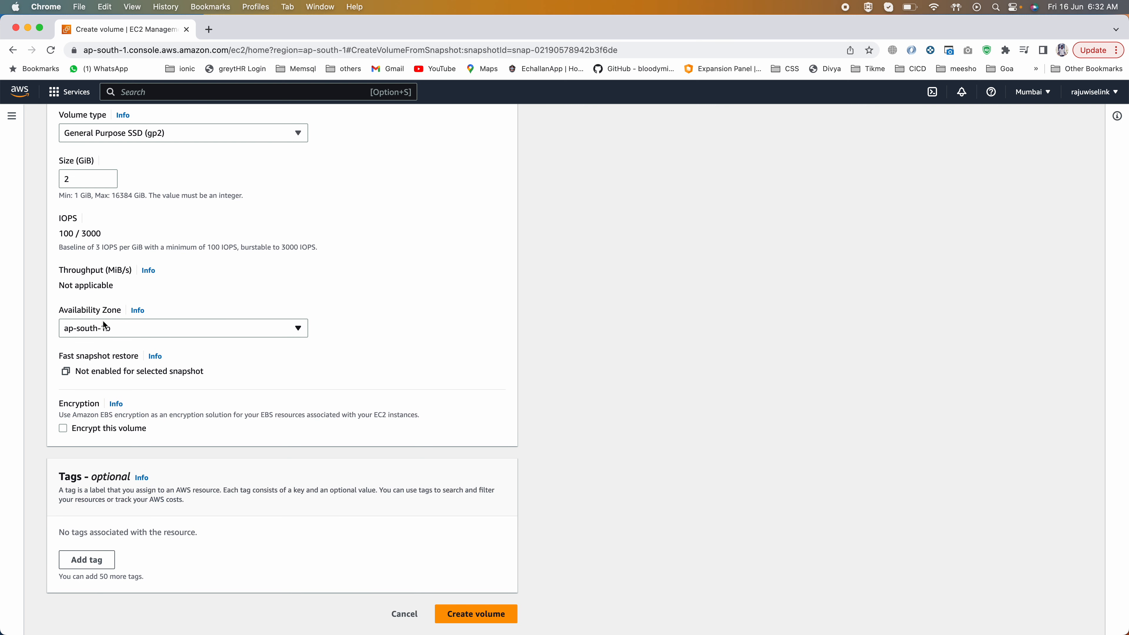
left_click(101, 552)
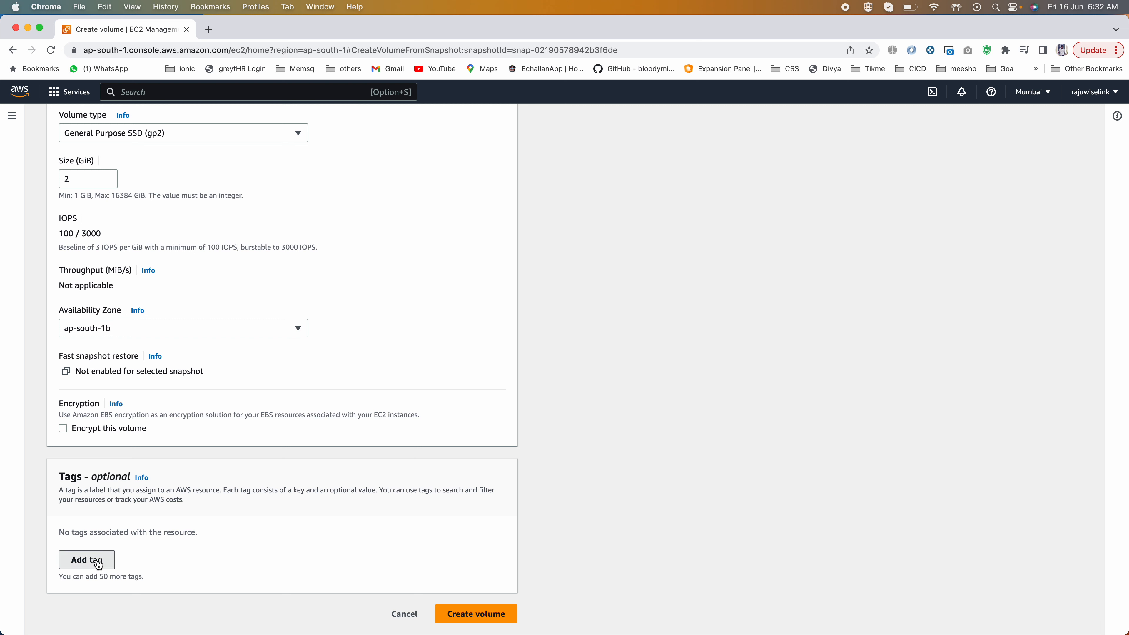
type("name")
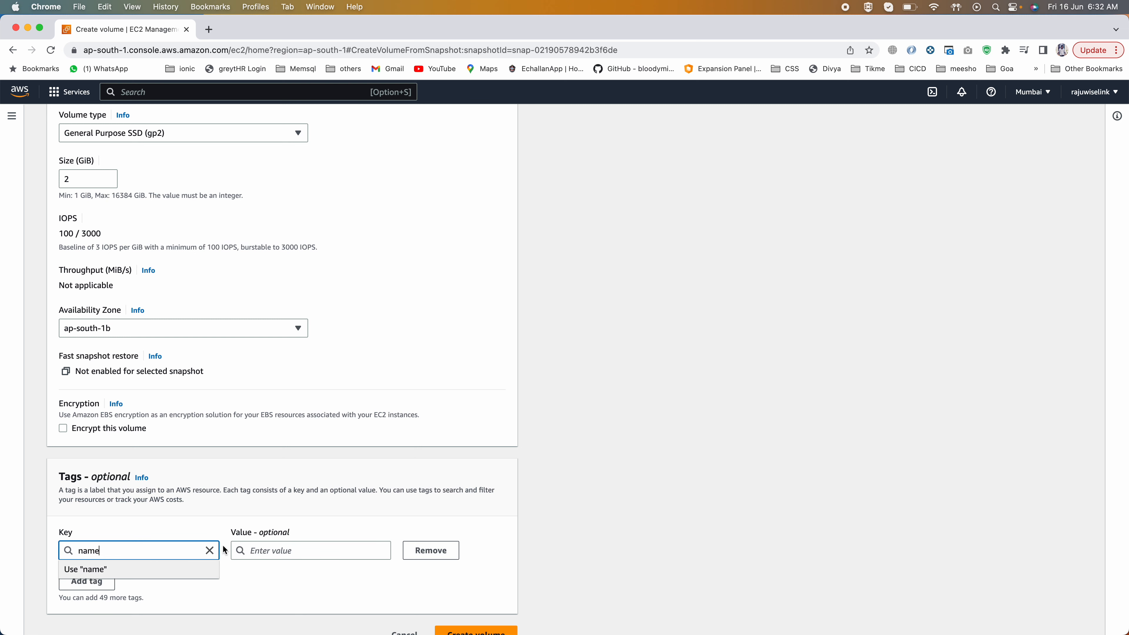
left_click(270, 533)
left_click(270, 539)
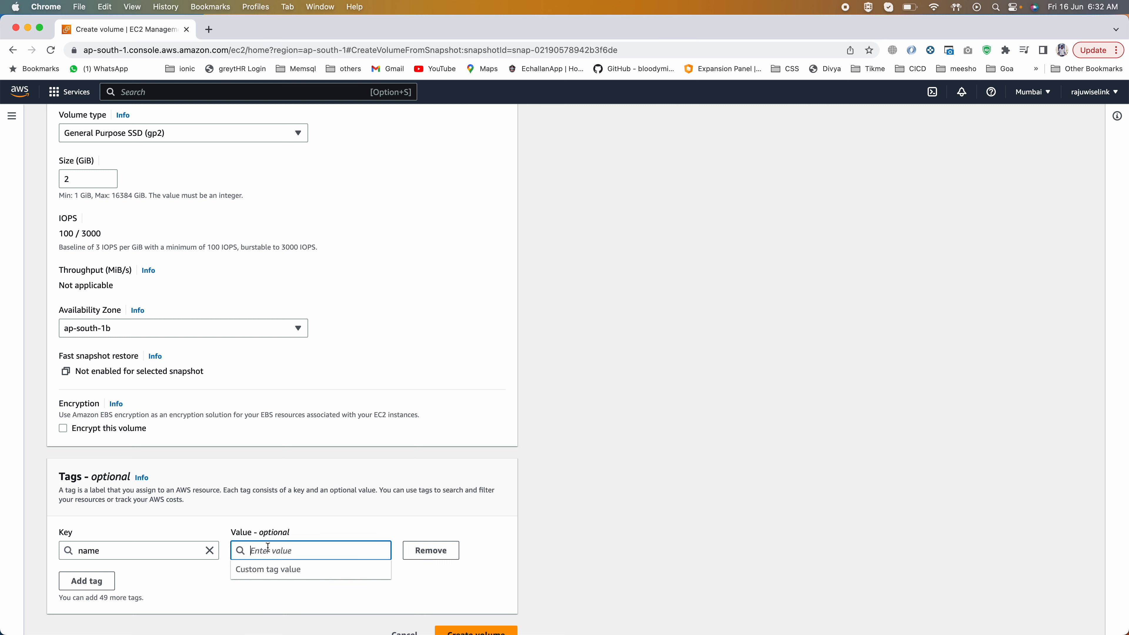
type("apsout")
key("BackSpace")
key("BackSpace")
key("BackSpace")
key("BackSpace")
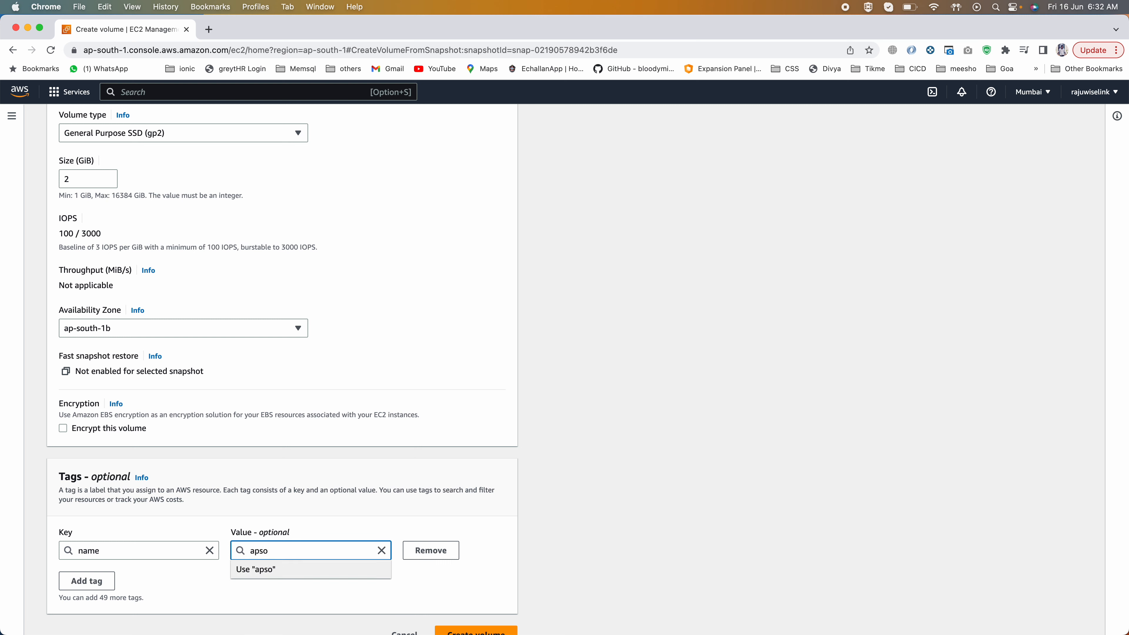
type("South1B volume")
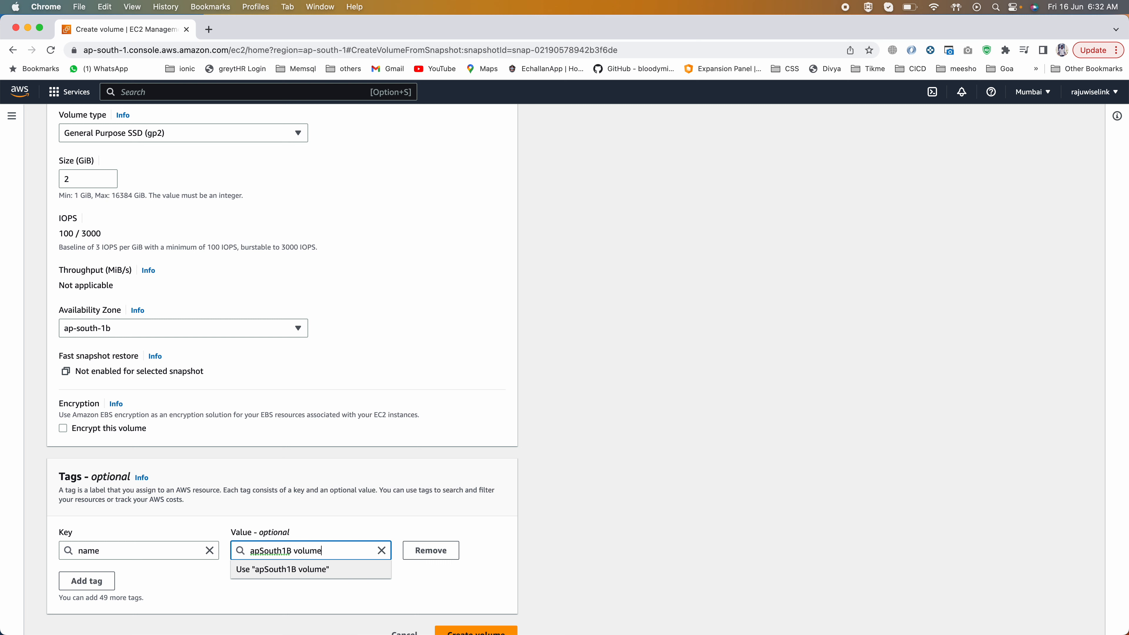
Step: Review the new volume's settings, keep ap-south-1b as its availability zone, and create the volume from the snapshot
left_click(310, 494)
scroll(432, 475, "down", 1)
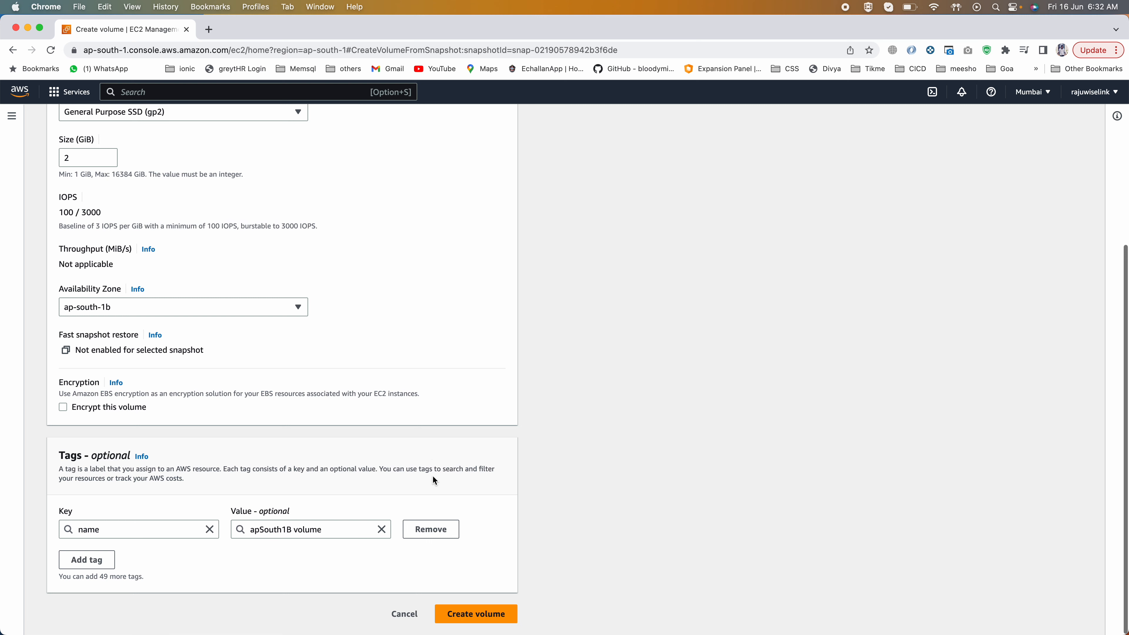
scroll(192, 355, "up", 4)
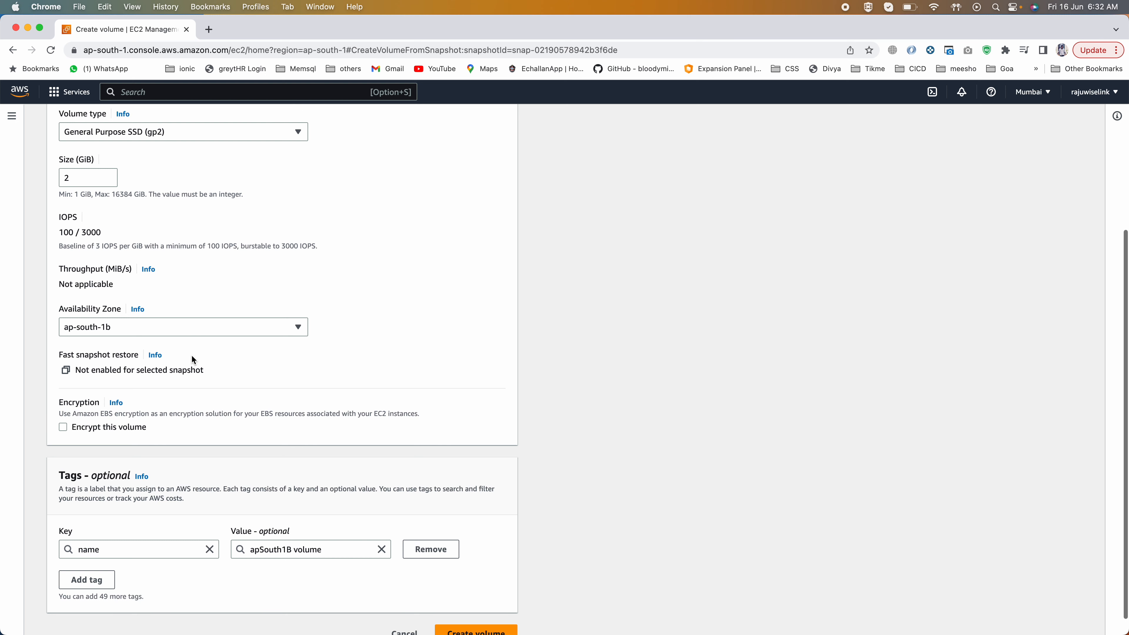
scroll(136, 118, "up", 3)
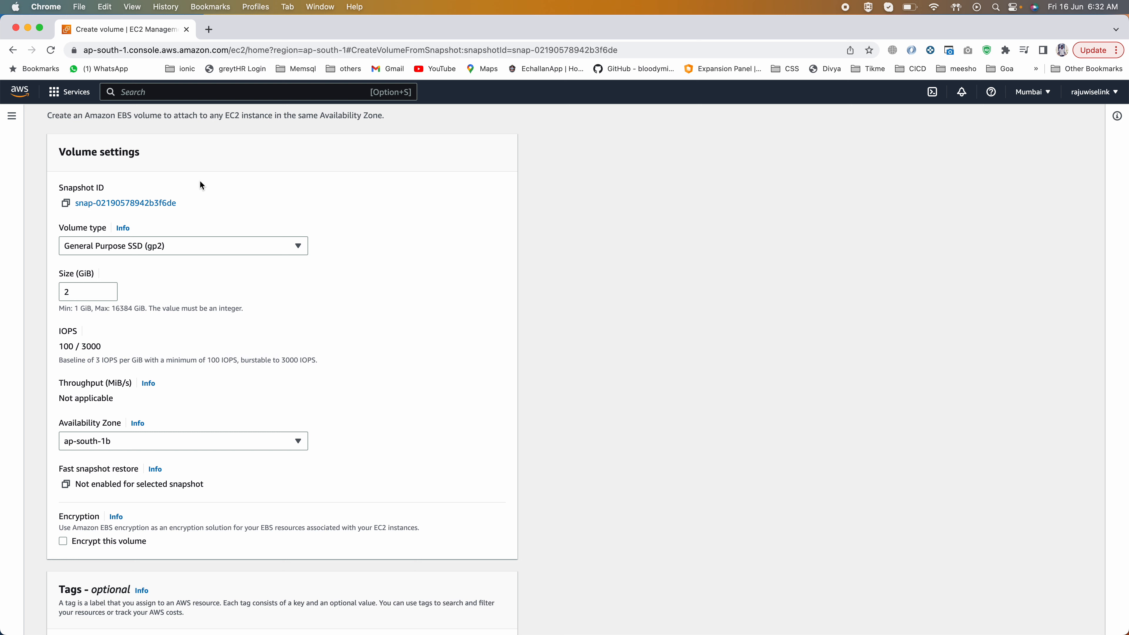
left_click_drag(59, 157, 144, 153)
scroll(144, 154, "down", 5)
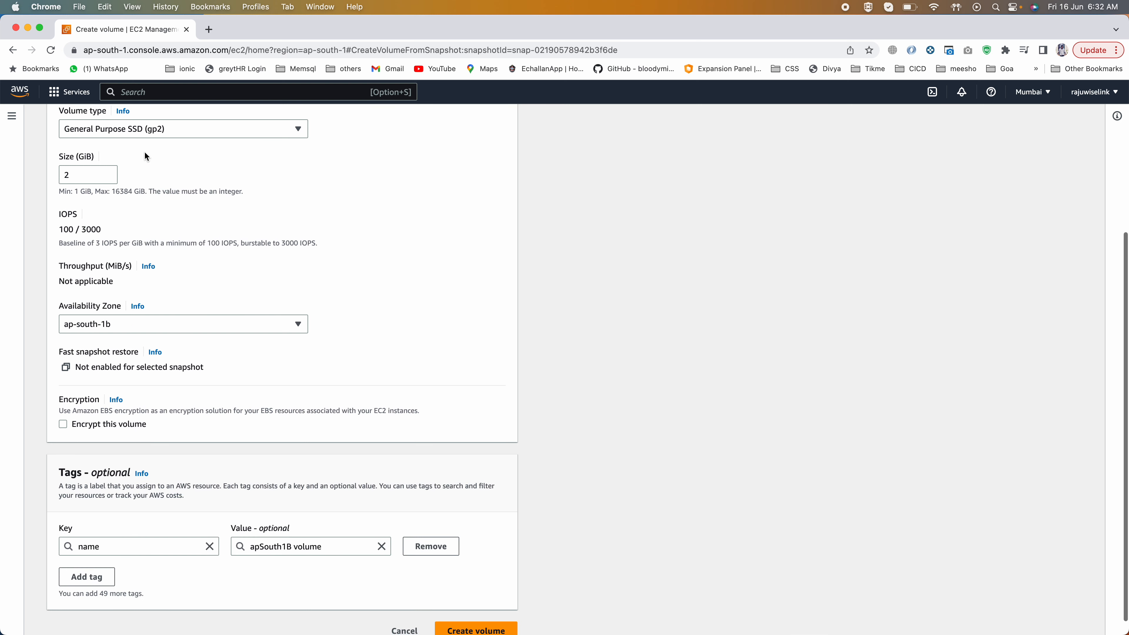
left_click(94, 324)
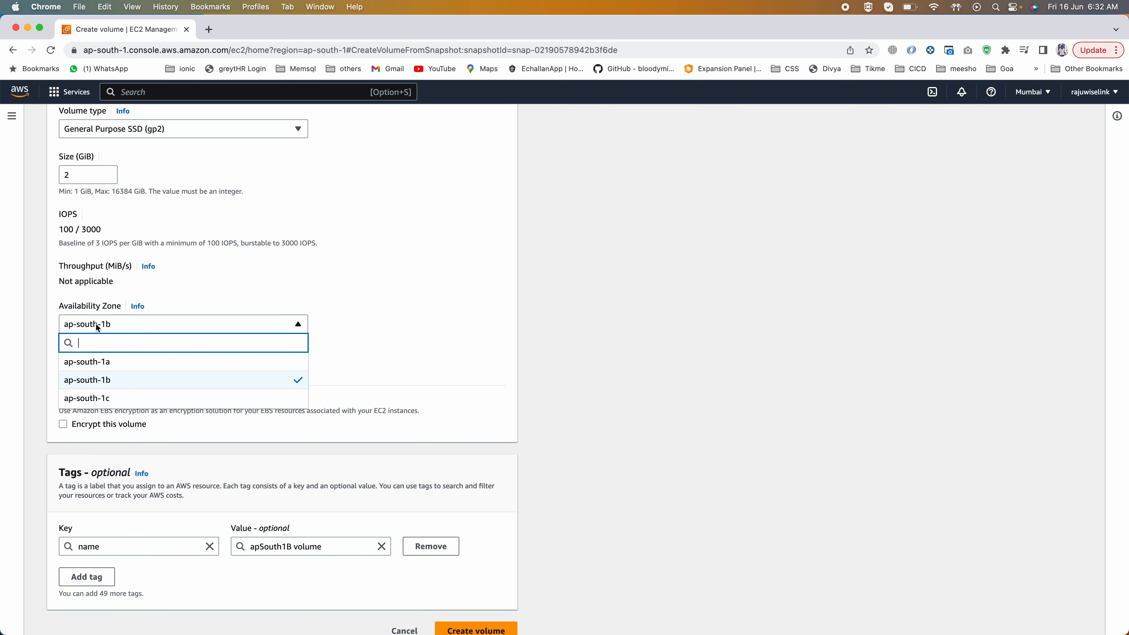
left_click(95, 379)
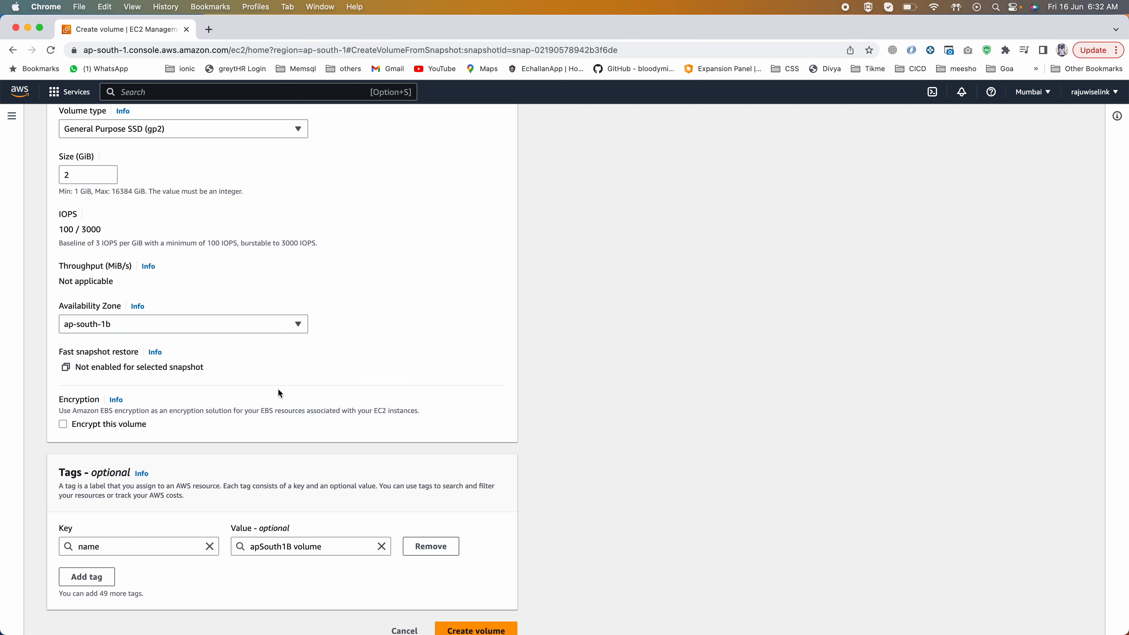
scroll(278, 388, "down", 1)
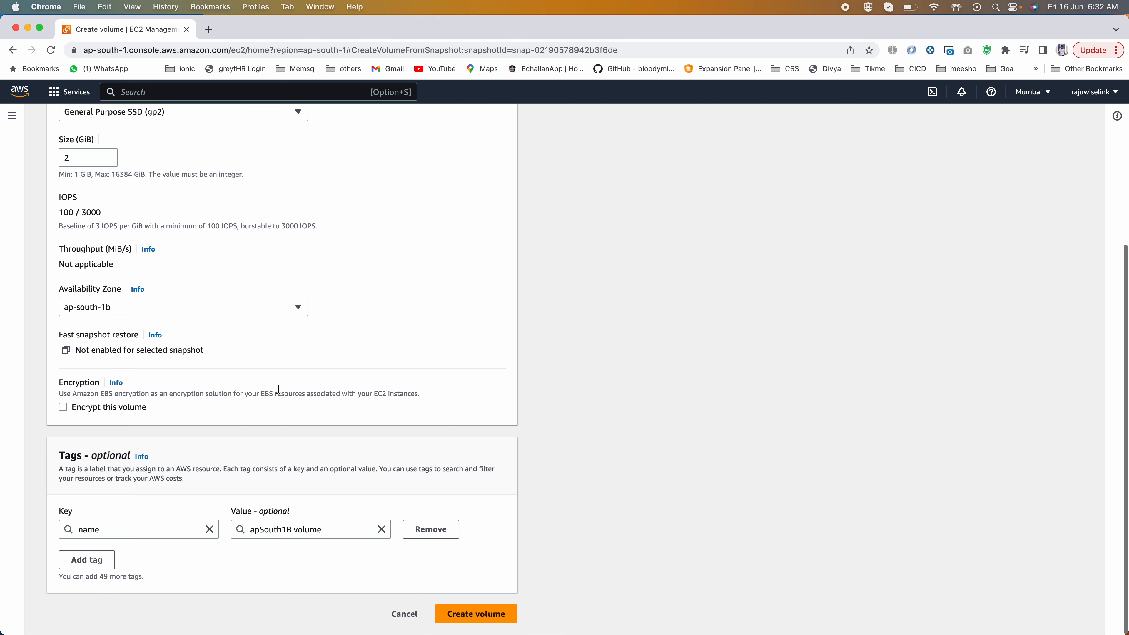
left_click(485, 617)
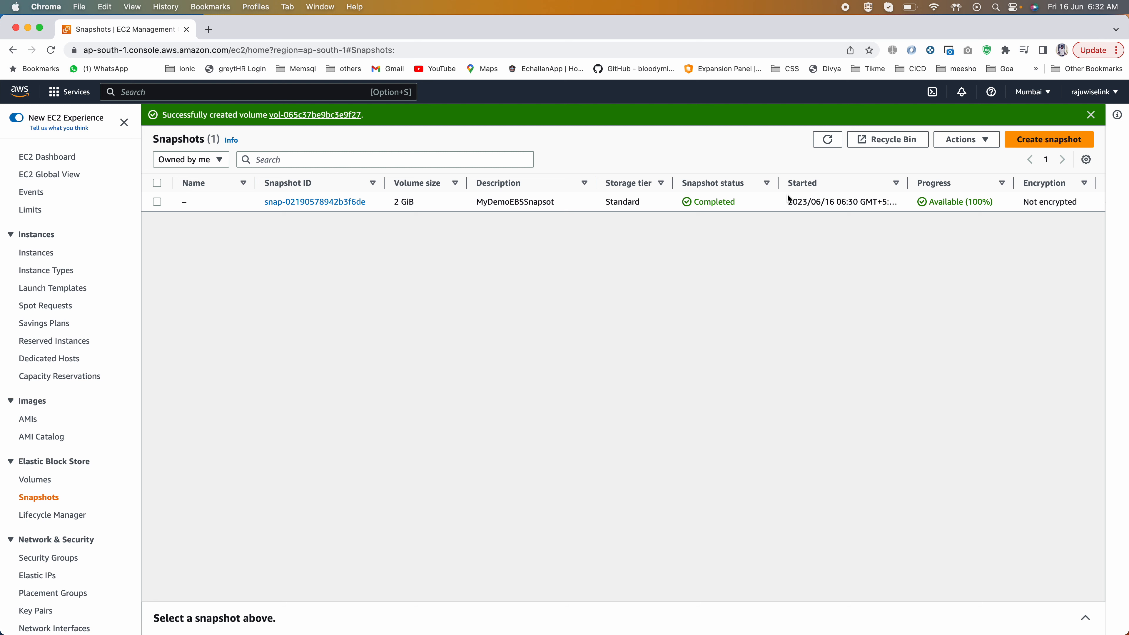
Step: Open the volumes list, widen the Snapshot column, and check the new volume's source snapshot and availability zone
left_click(32, 481)
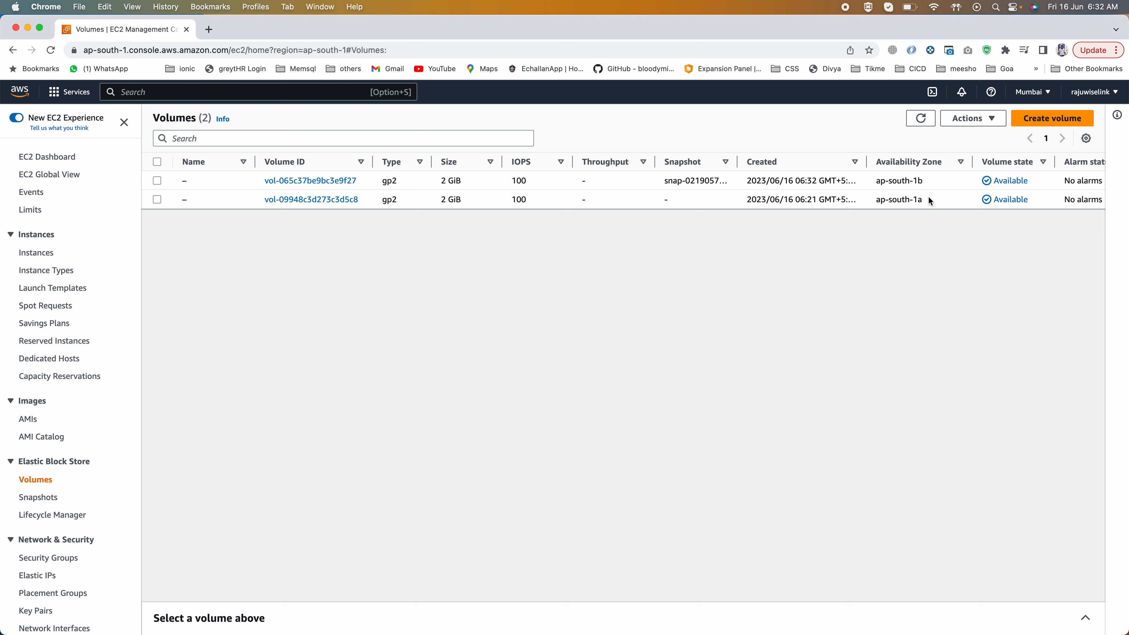
left_click_drag(924, 200, 874, 201)
left_click_drag(875, 201, 878, 177)
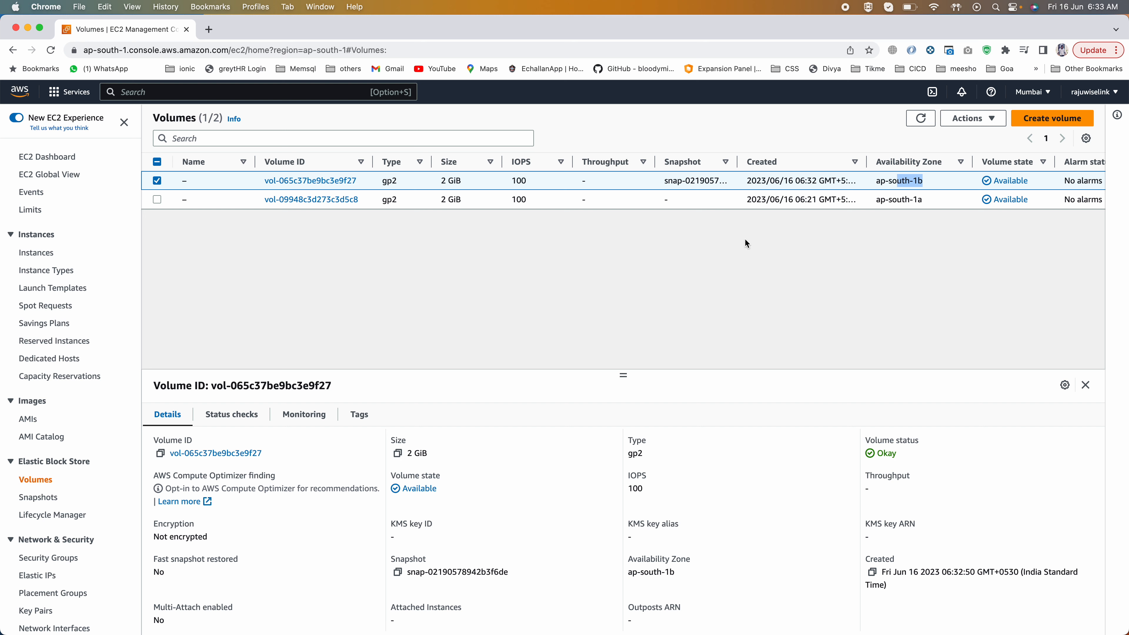
left_click_drag(665, 179, 782, 161)
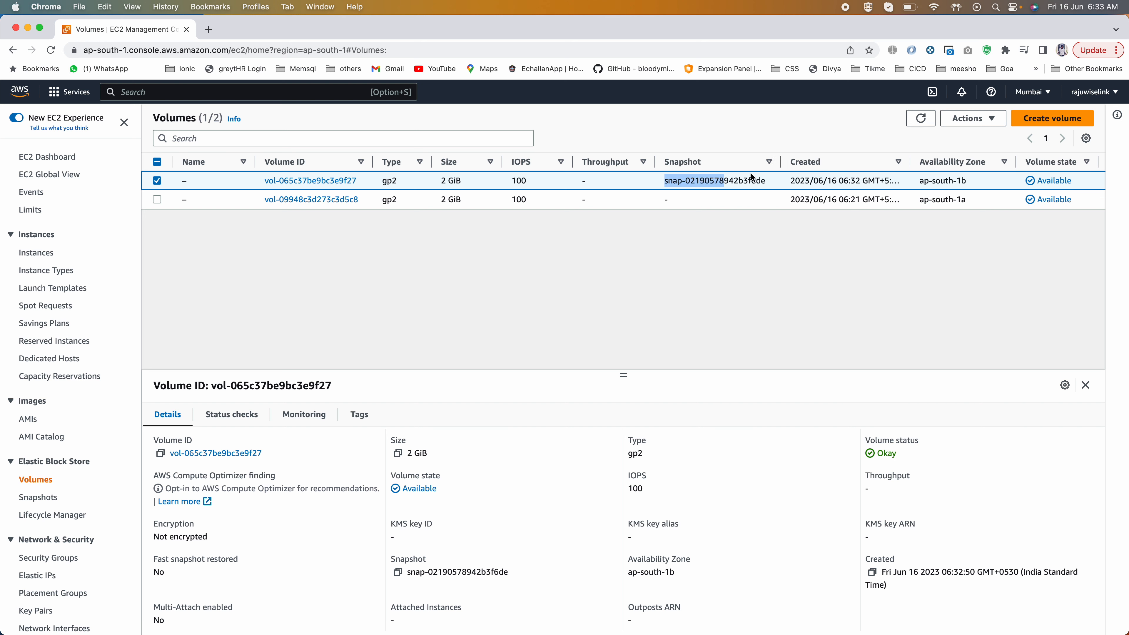
left_click(680, 181)
left_click_drag(665, 180, 751, 181)
left_click_drag(973, 181, 921, 179)
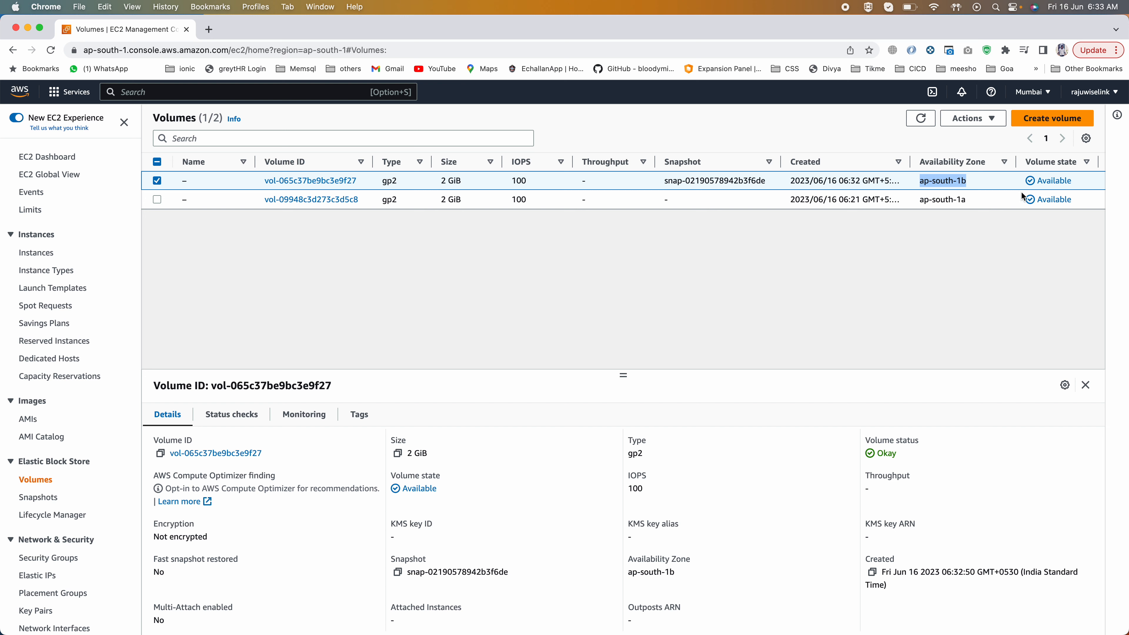
Step: Compare the availability zones of the original and new volumes, and recheck which snapshot the new volume comes from
left_click(914, 242)
left_click_drag(967, 199, 920, 200)
left_click(922, 202)
left_click_drag(959, 200, 919, 199)
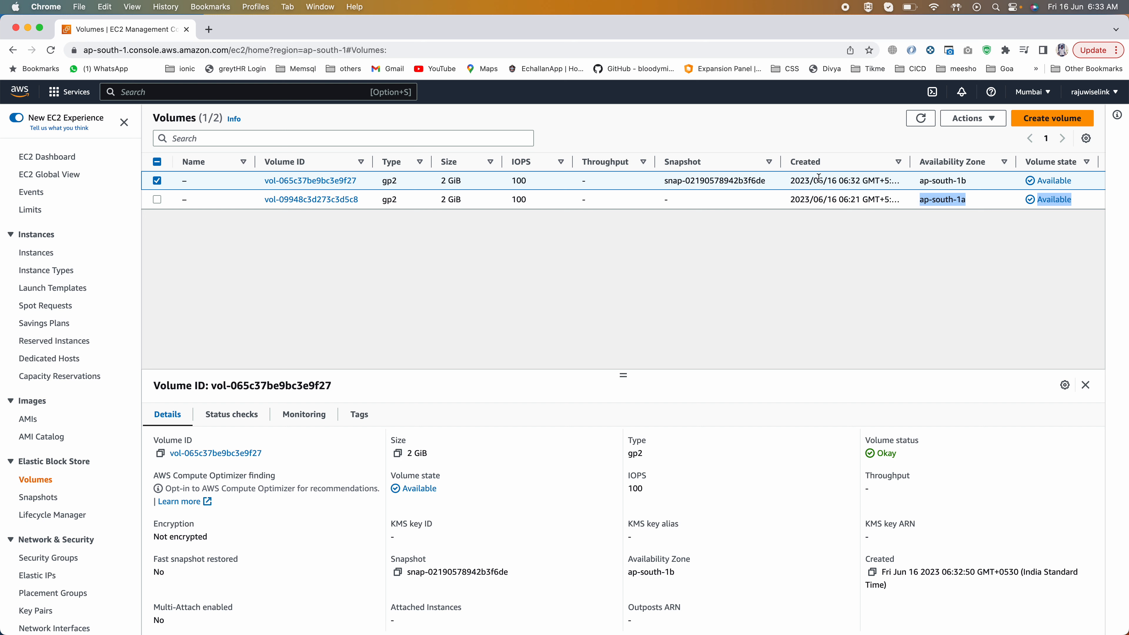
left_click_drag(918, 180, 966, 181)
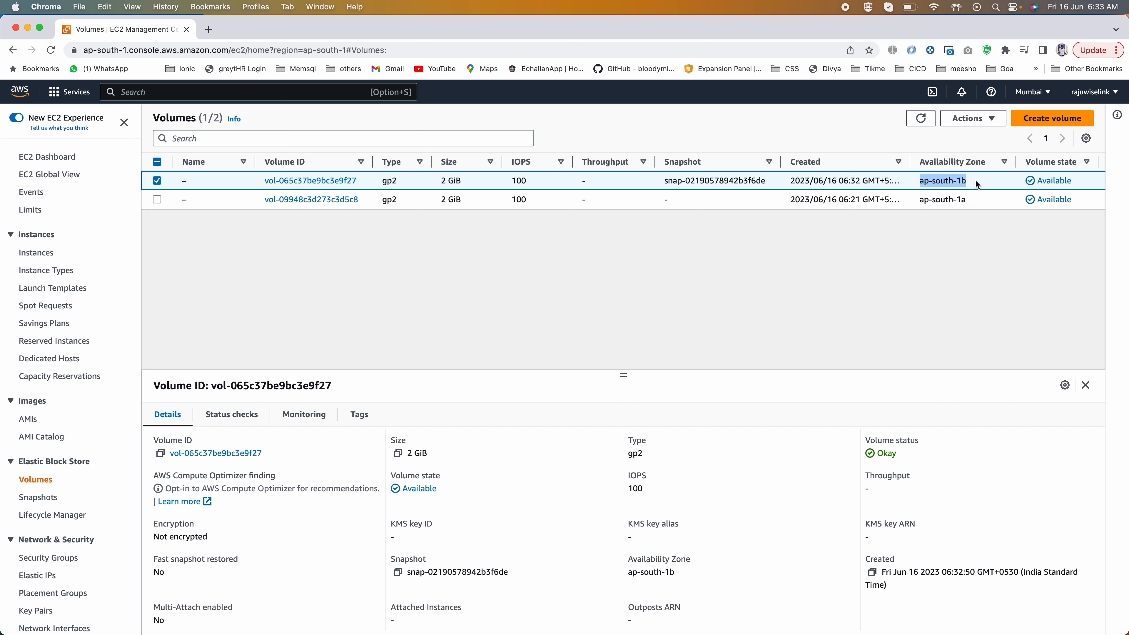
left_click_drag(662, 181, 769, 183)
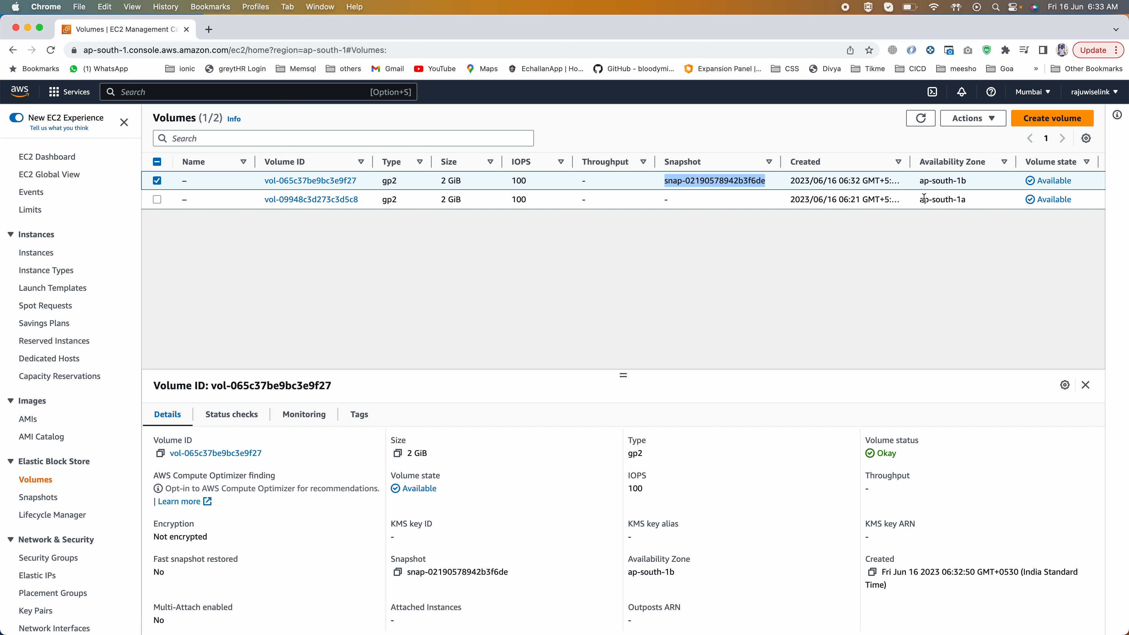
left_click(934, 203)
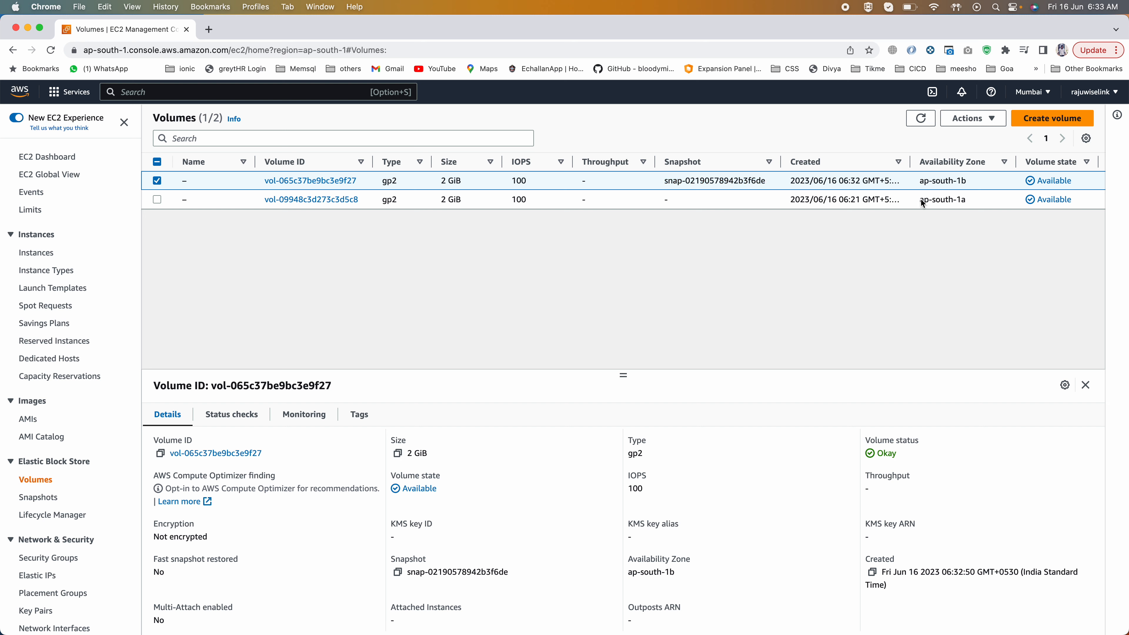
left_click_drag(970, 201, 986, 178)
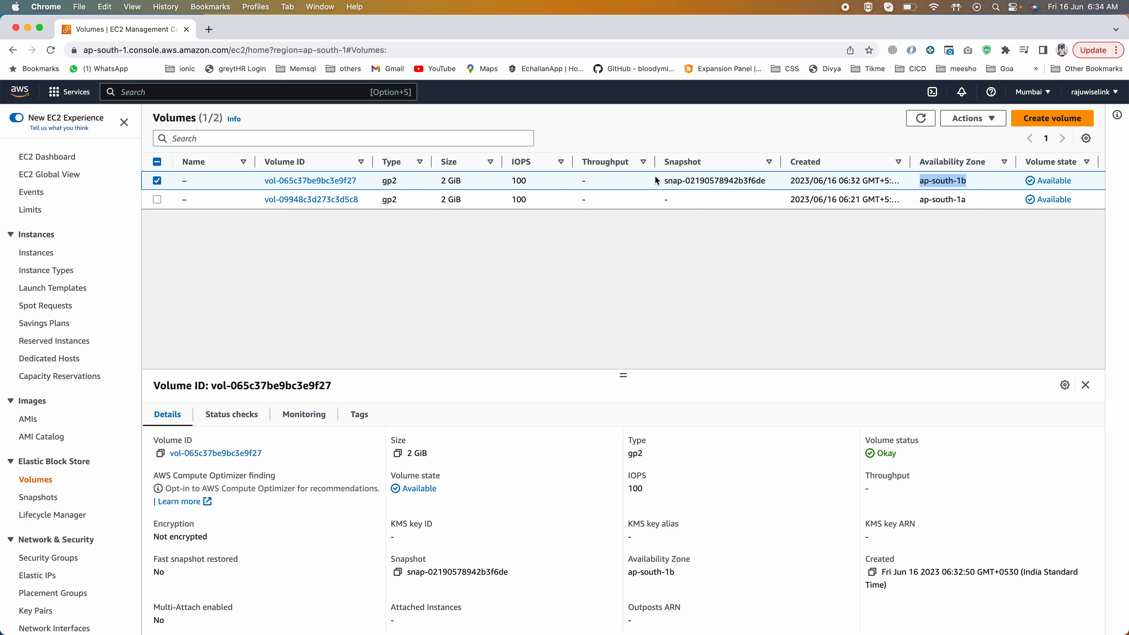
left_click_drag(662, 181, 772, 179)
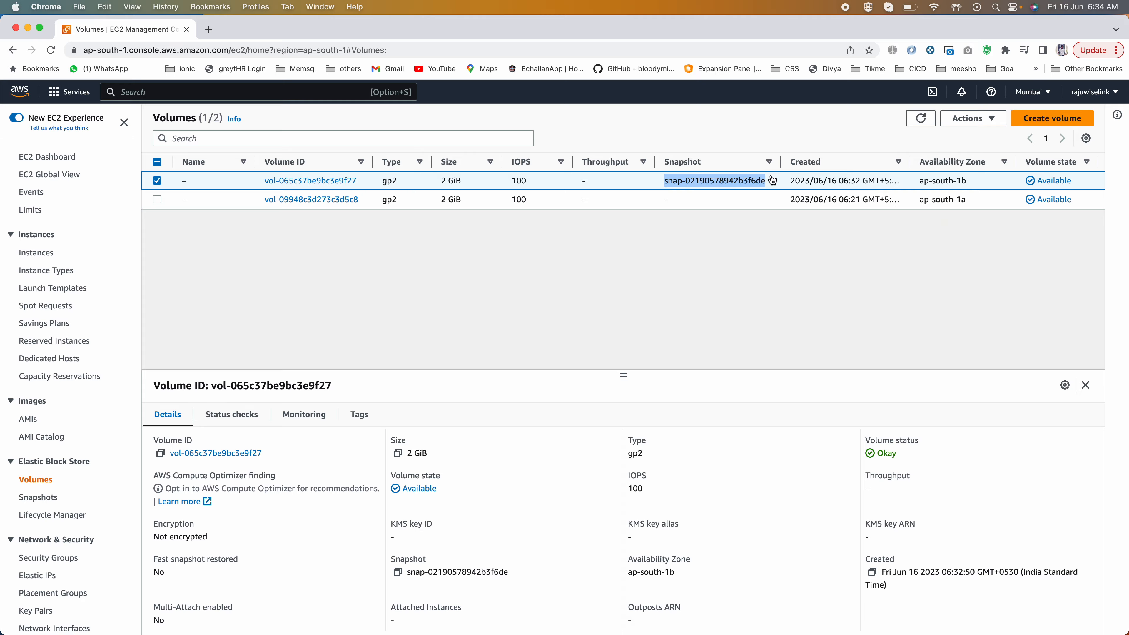
Step: Switch to the EC2 presentation in PowerPoint and show the AMI Overview slide after the EBS Snapshots Features slide
key("super+Tab")
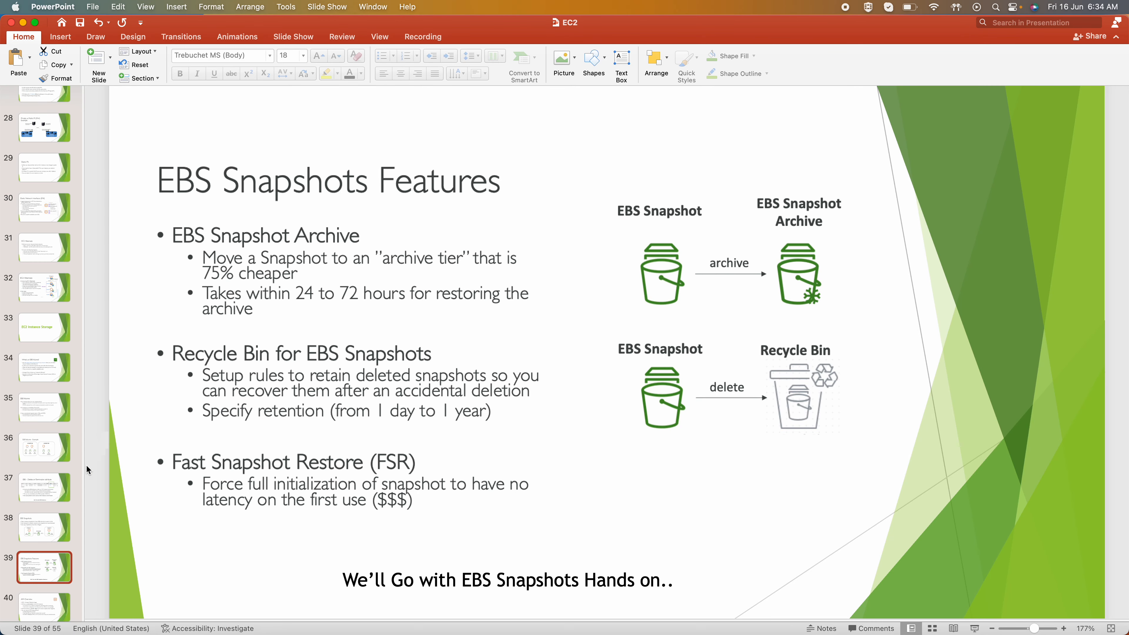
left_click(48, 612)
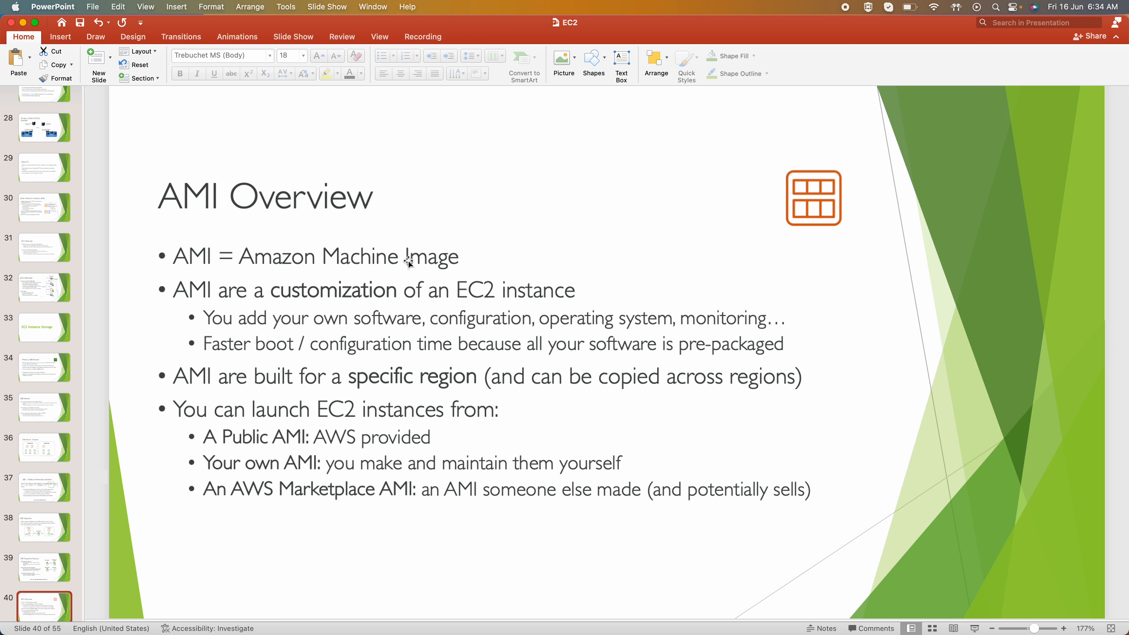
scroll(65, 502, "down", 2)
scroll(64, 502, "down", 5)
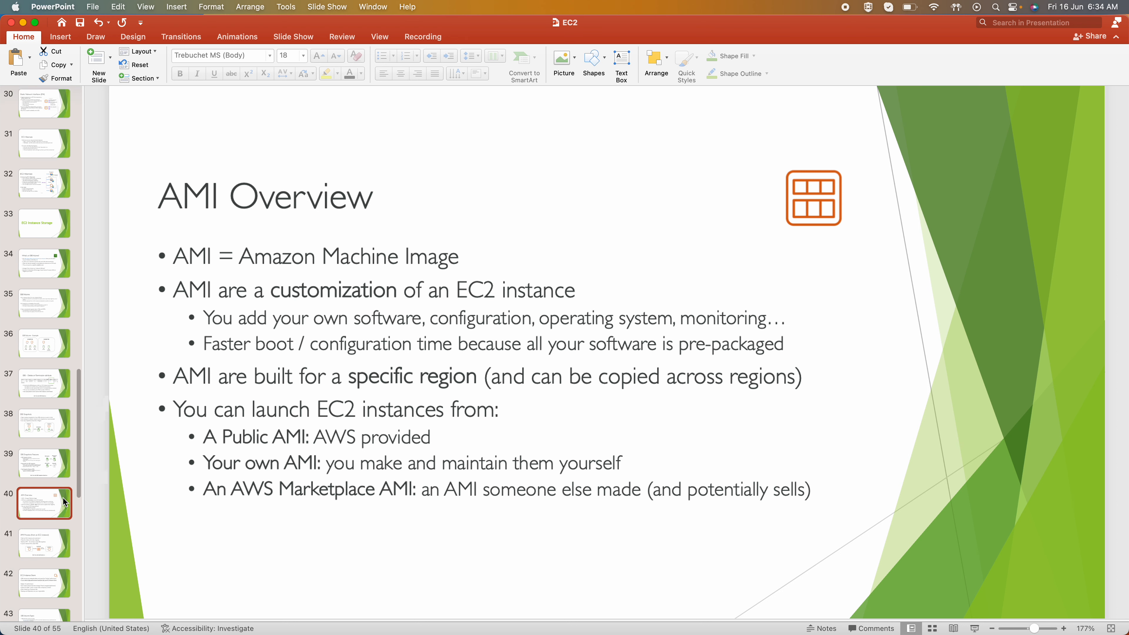
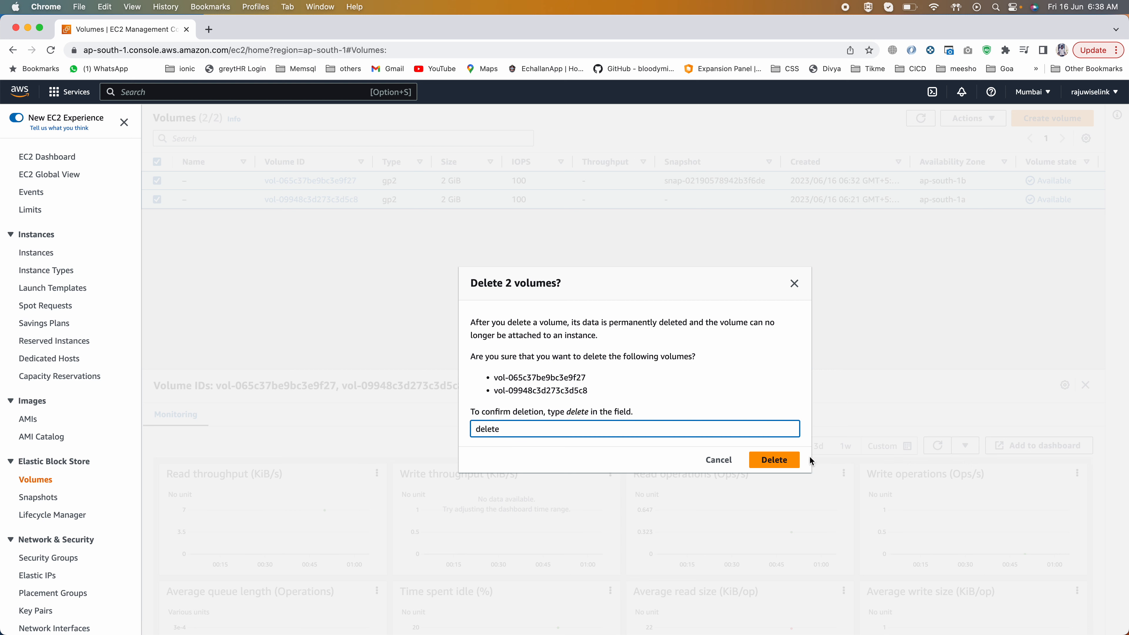
Step: Confirm deleting both EBS volumes, and delete the MyDemoEBSSnapsot snapshot
left_click(773, 459)
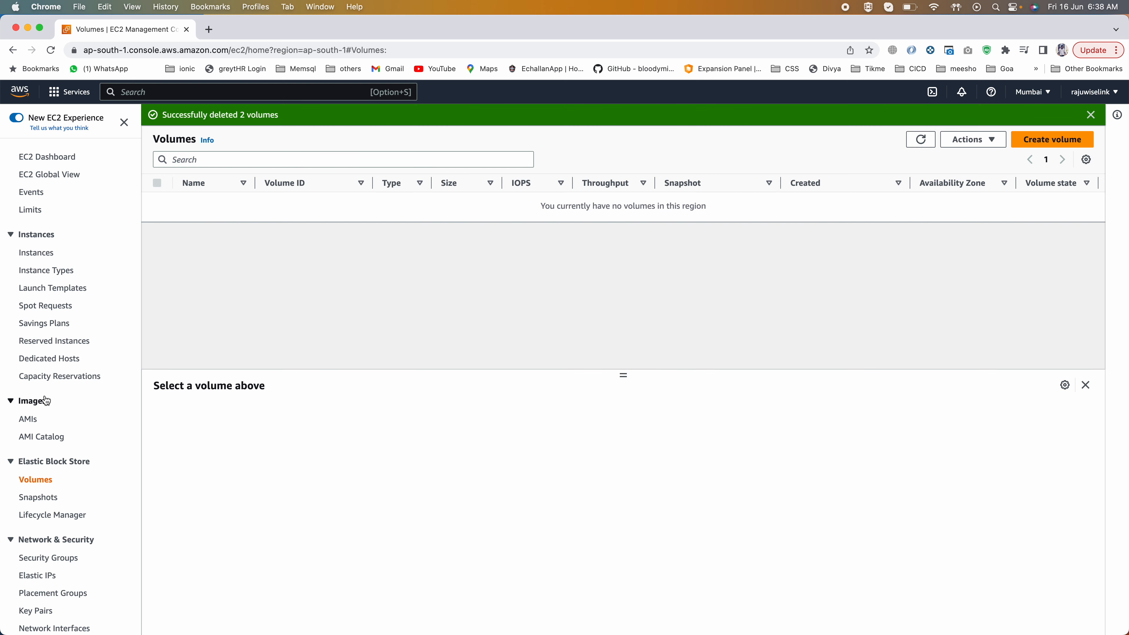
left_click(38, 496)
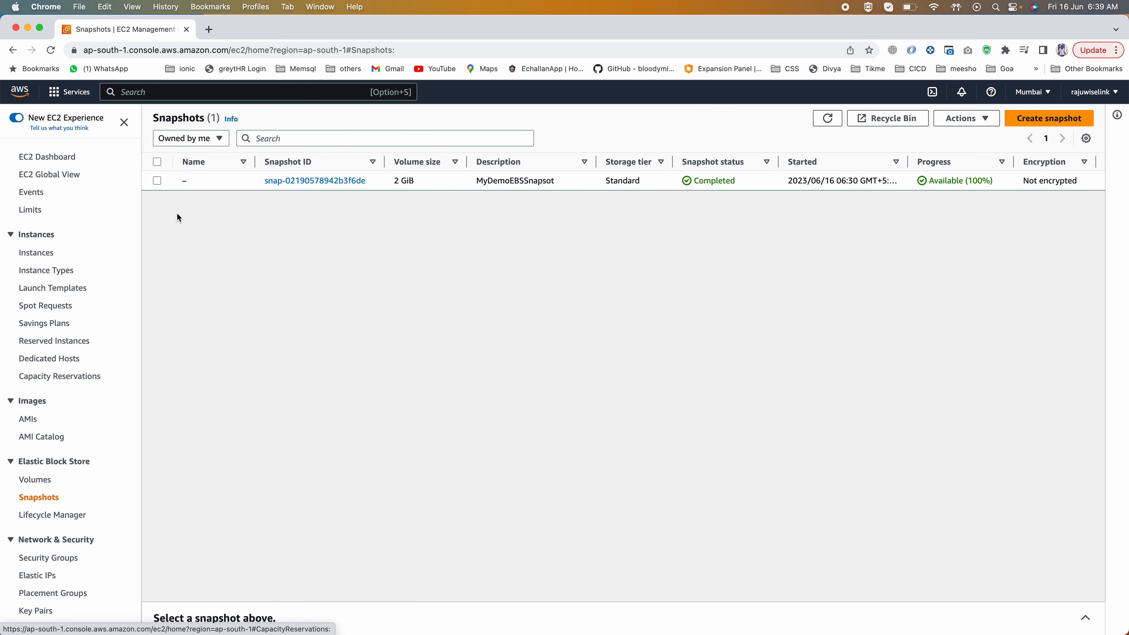
left_click(158, 180)
left_click(966, 118)
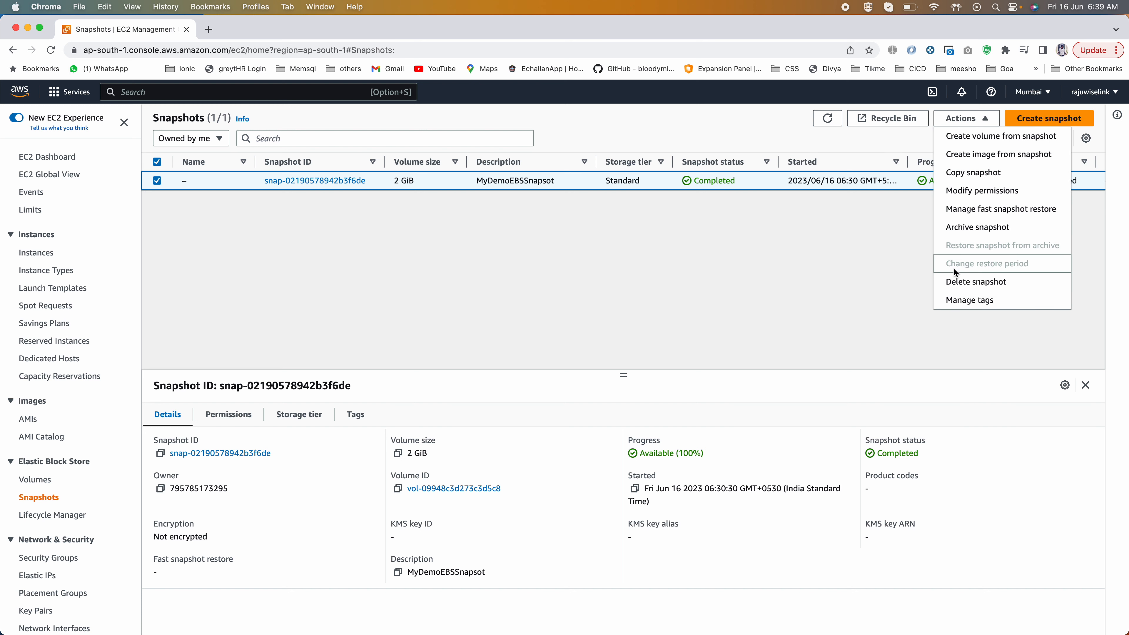
left_click(955, 283)
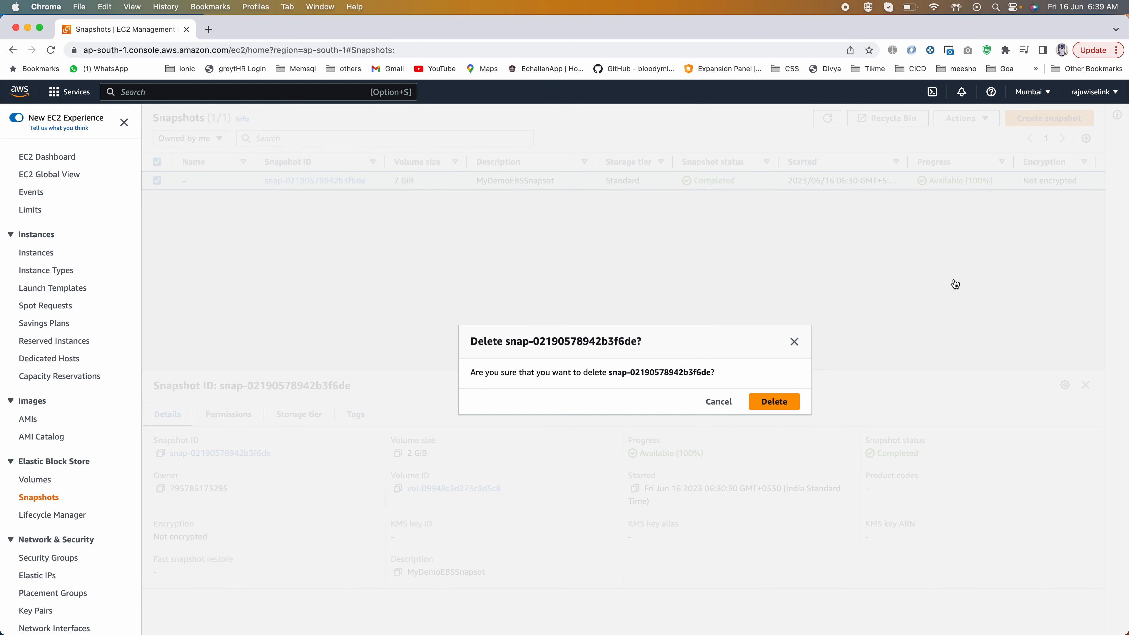
left_click(764, 401)
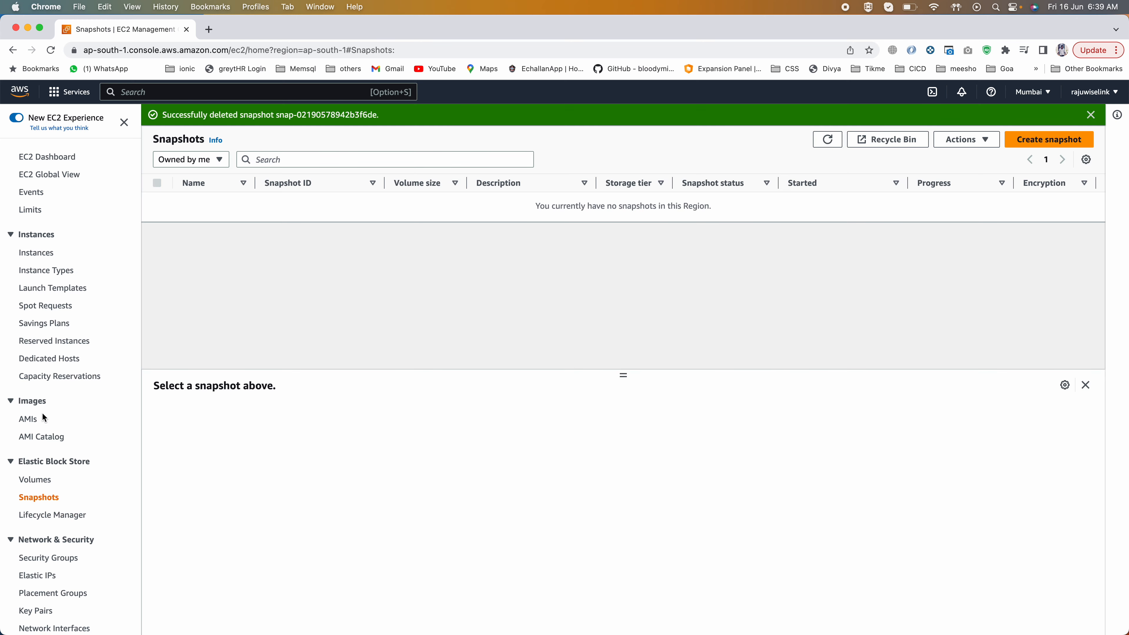
Step: Check the instances, volumes and owned AMIs lists for remaining resources
left_click(47, 252)
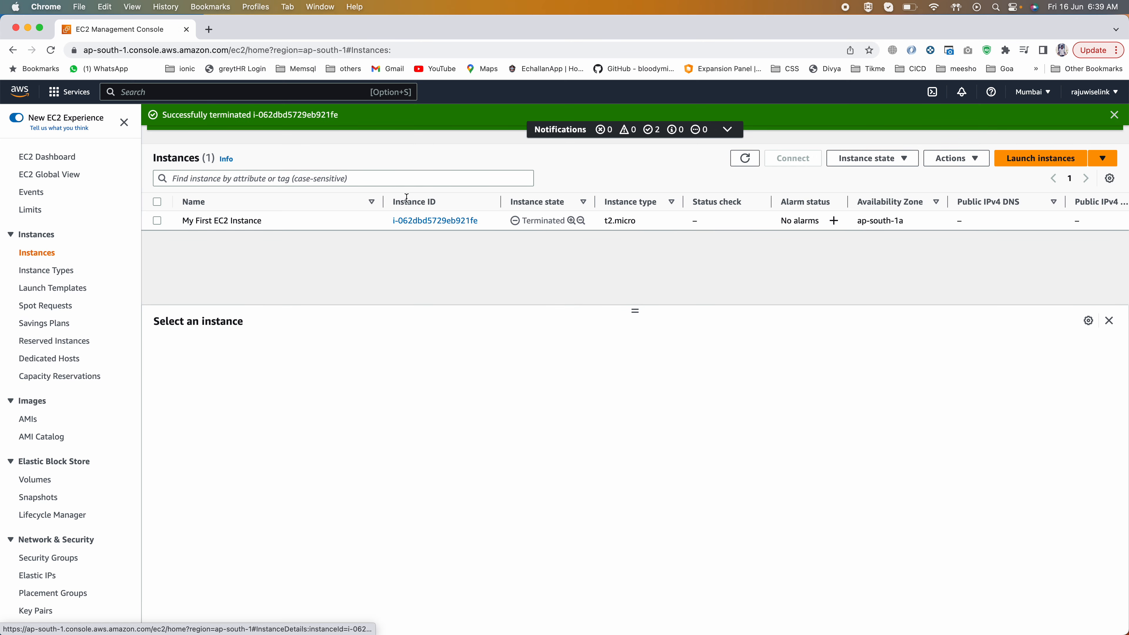
left_click(41, 481)
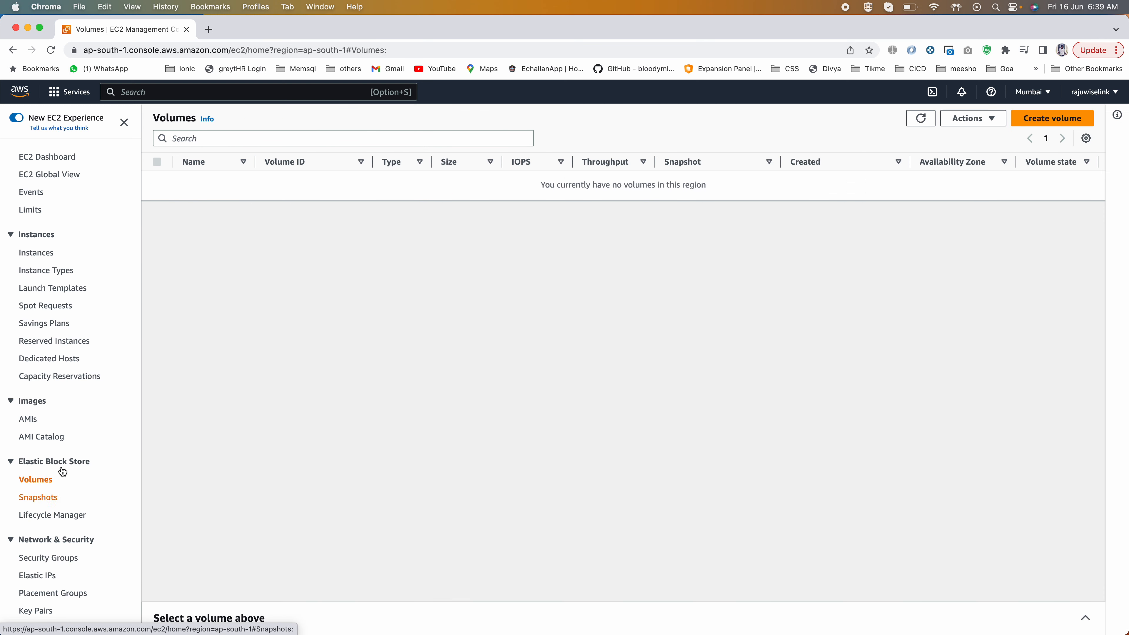
left_click(35, 421)
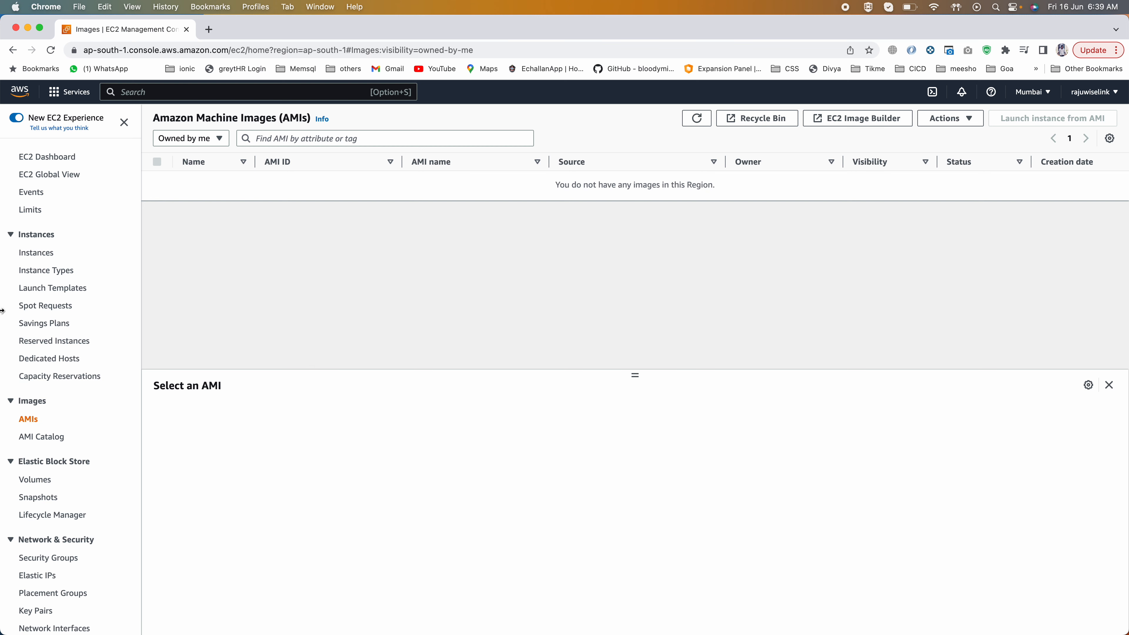
Step: Open the instance launch form from the instances list and view the Amazon Linux choices under Amazon Machine Image
left_click(44, 253)
left_click(1026, 120)
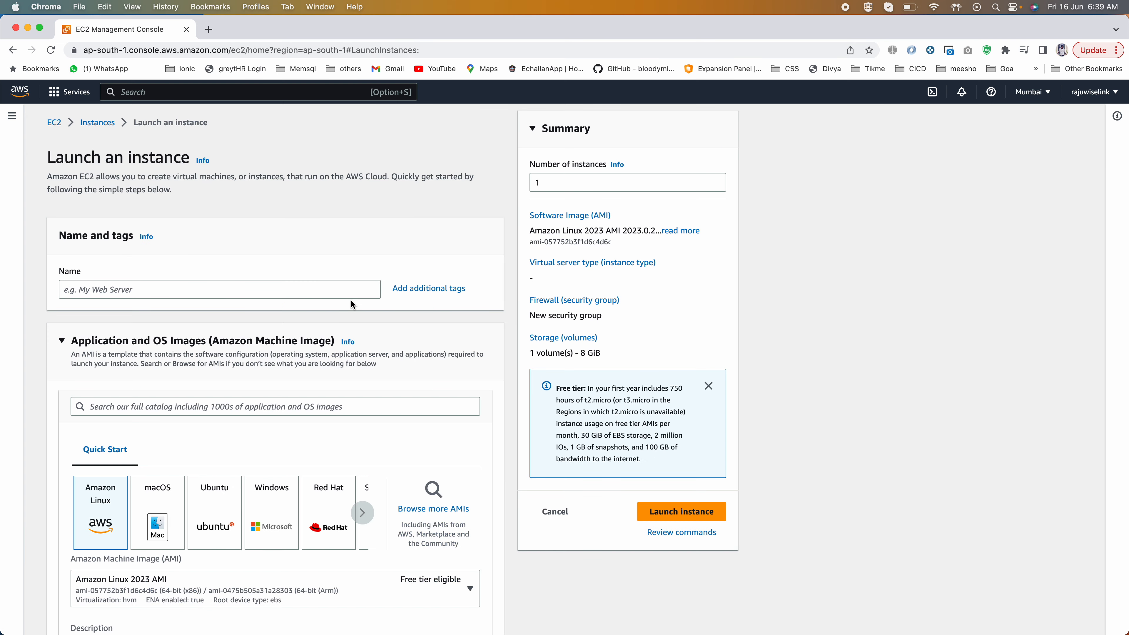
scroll(83, 388, "down", 5)
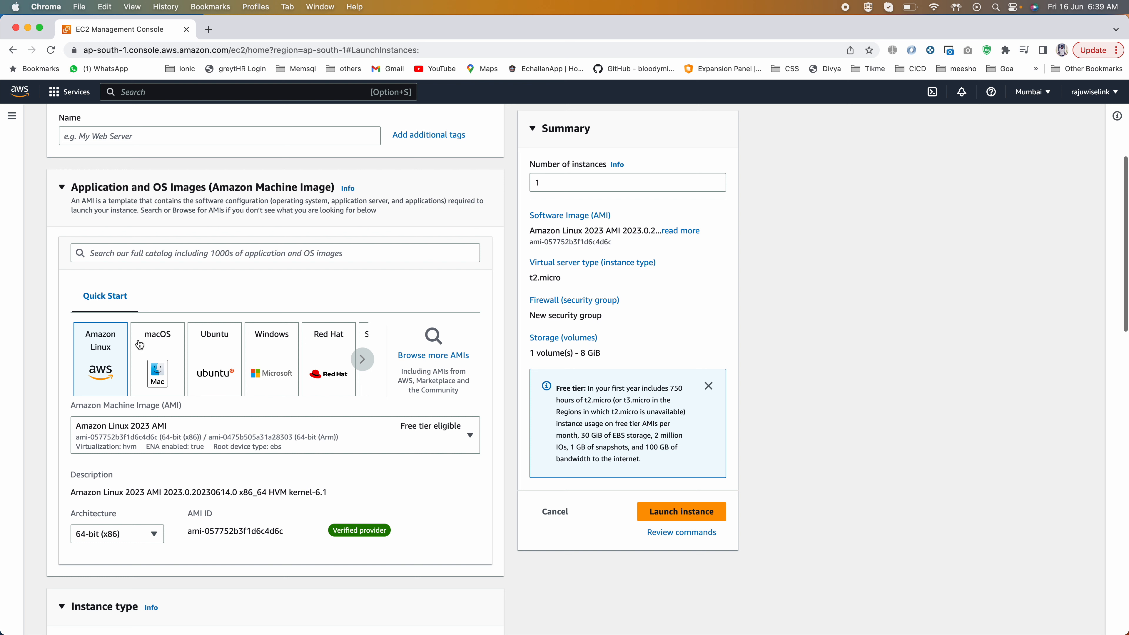
left_click_drag(188, 403, 68, 406)
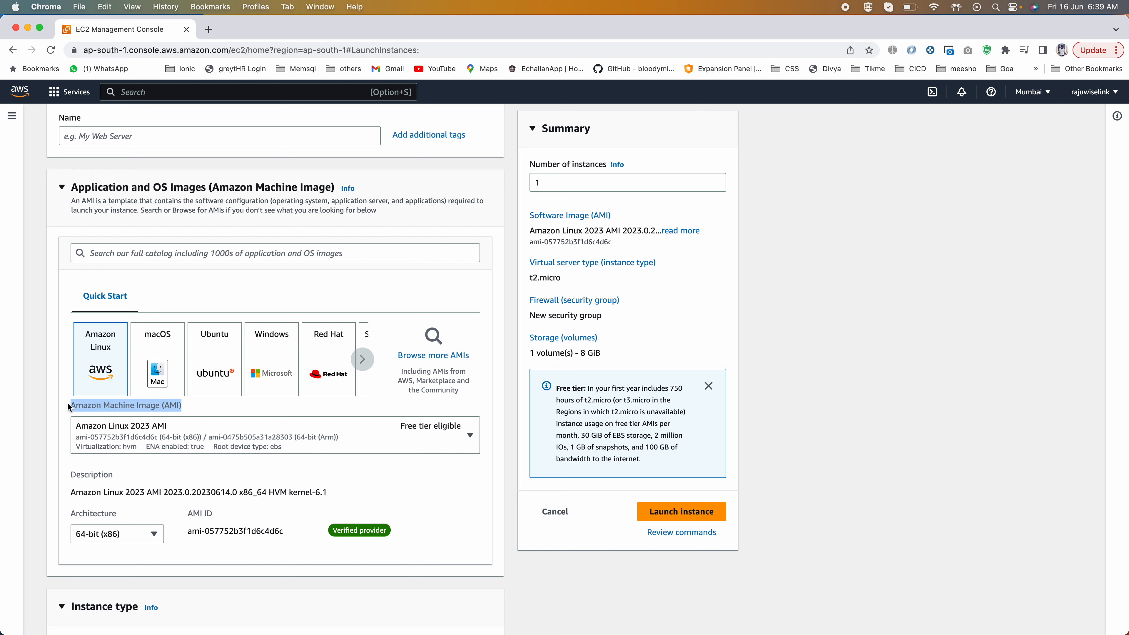
left_click(79, 429)
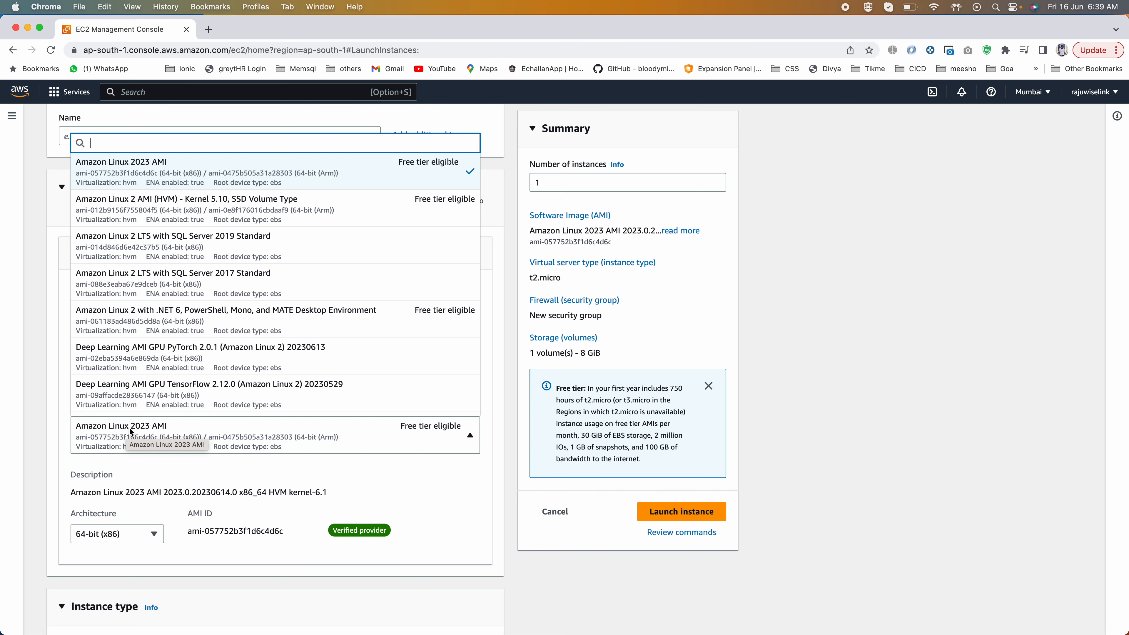
left_click(68, 462)
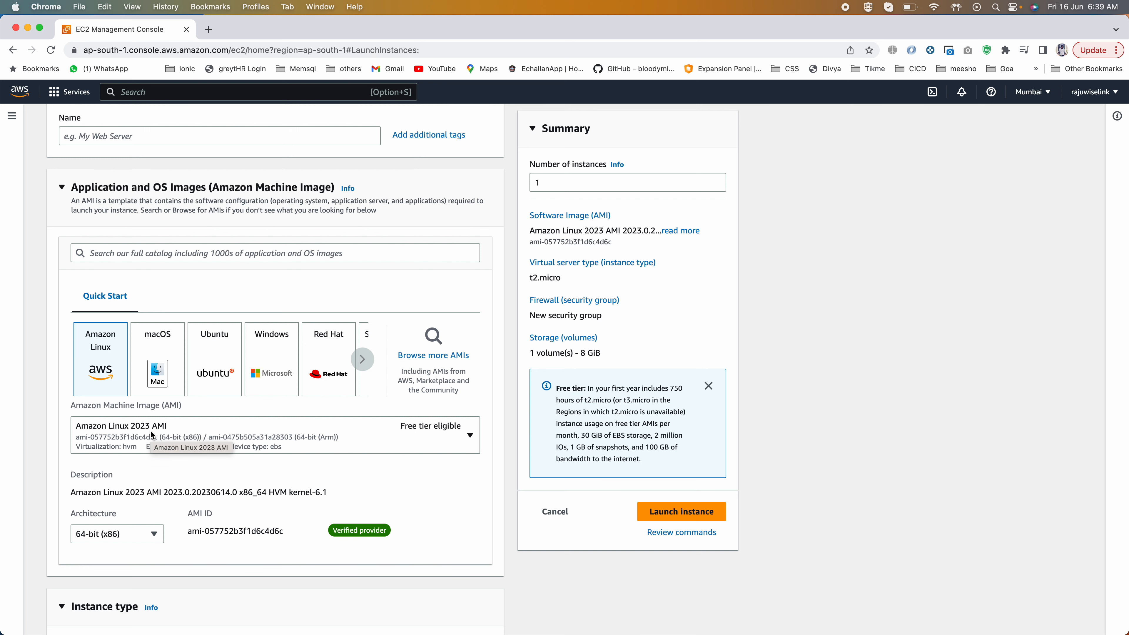
Step: Browse the Quickstart AMIs in the full AMI catalog, and return to the instances list
scroll(64, 447, "down", 2)
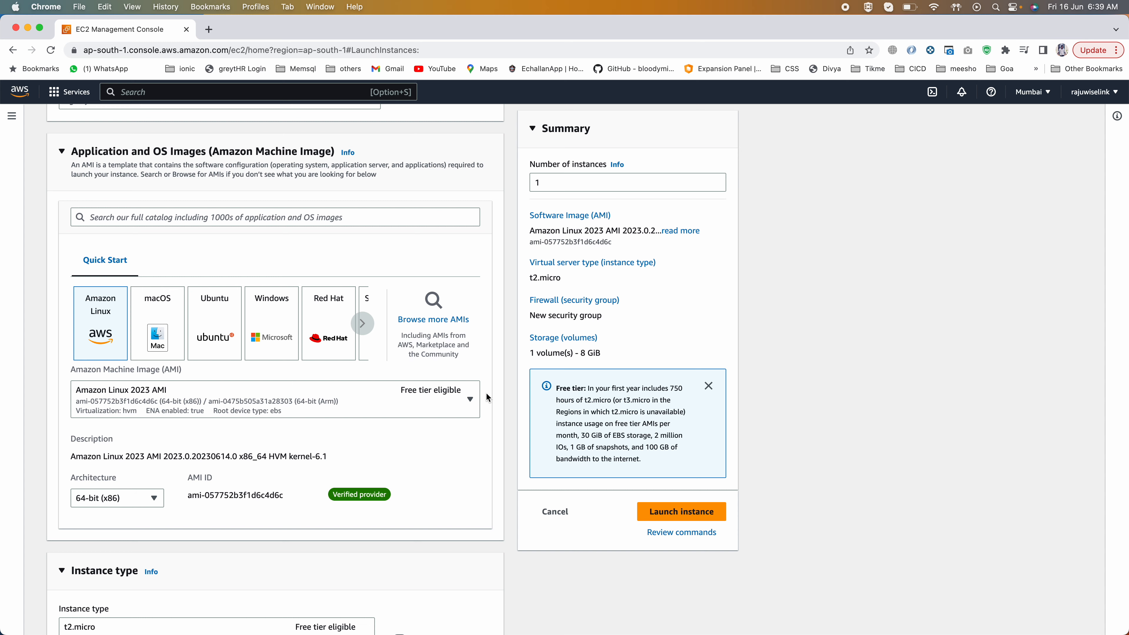
left_click(432, 320)
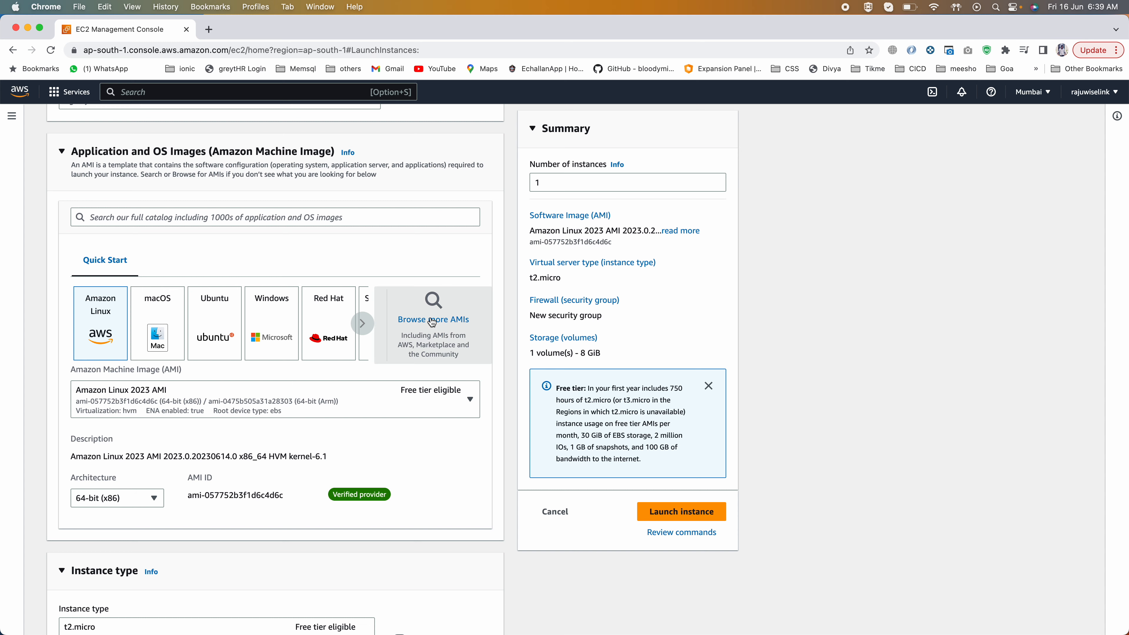
scroll(281, 480, "down", 3)
scroll(280, 481, "down", 5)
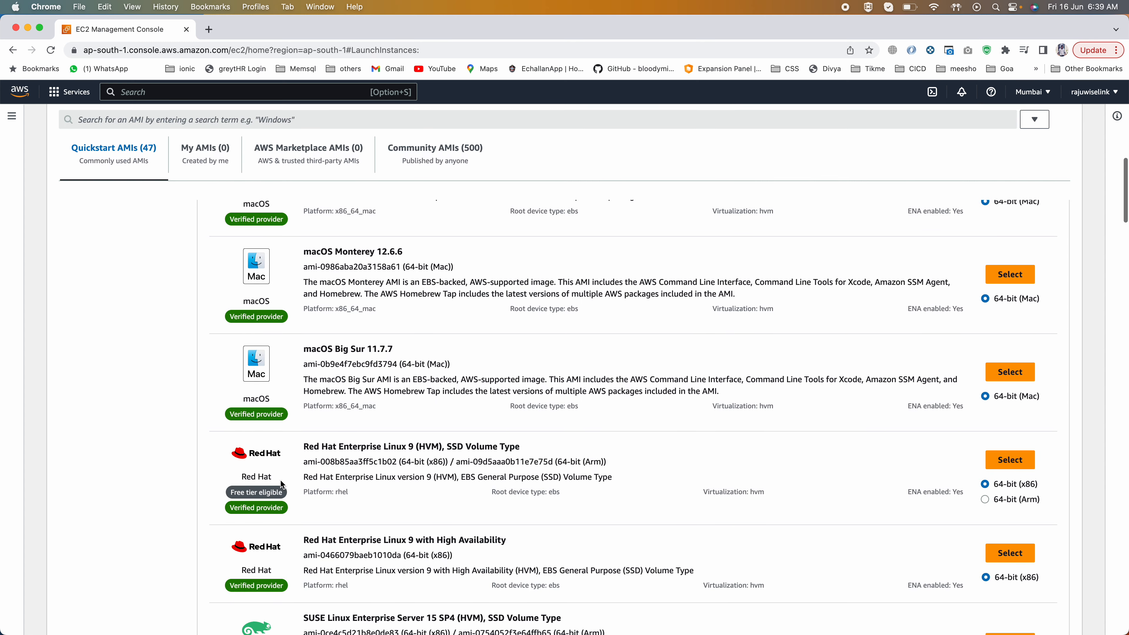
scroll(280, 479, "up", 8)
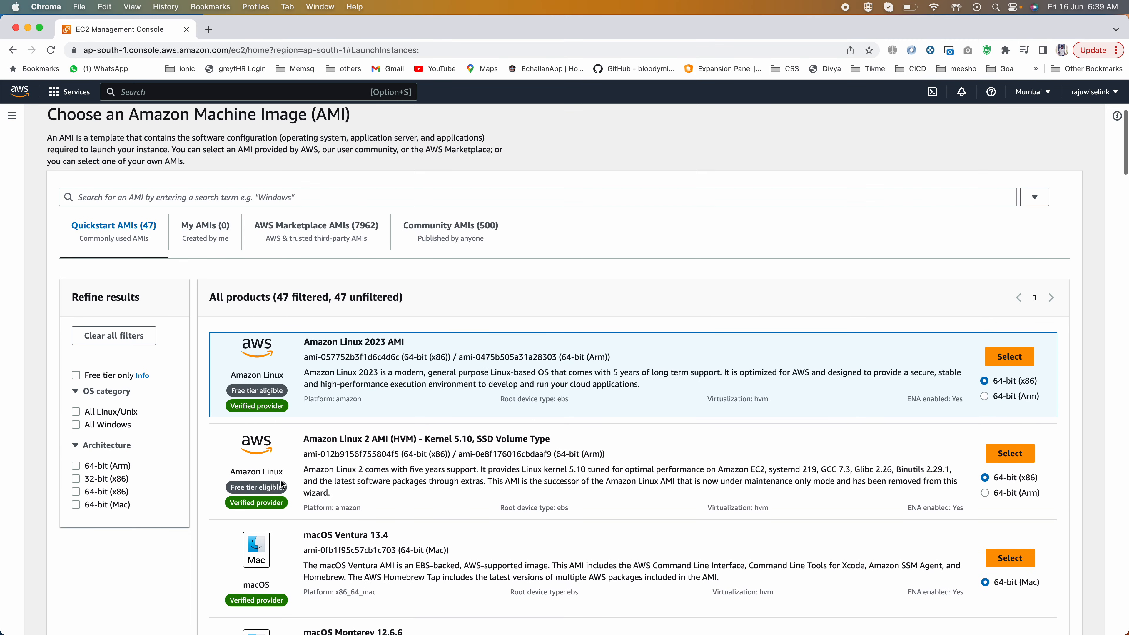
scroll(279, 479, "down", 10)
scroll(280, 479, "down", 2)
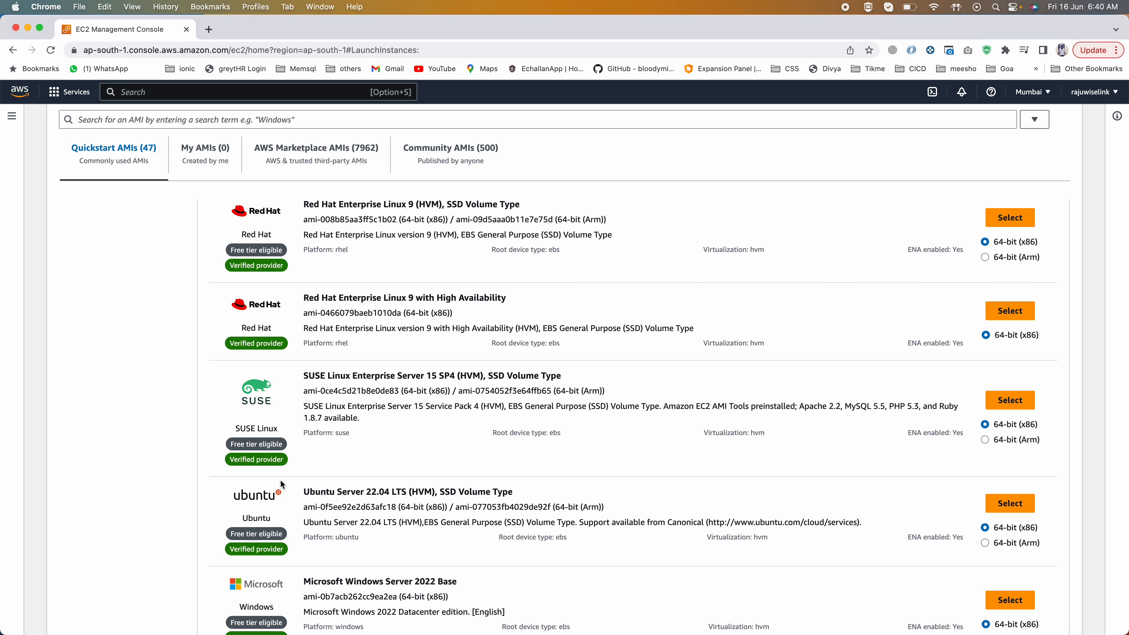
scroll(279, 479, "up", 15)
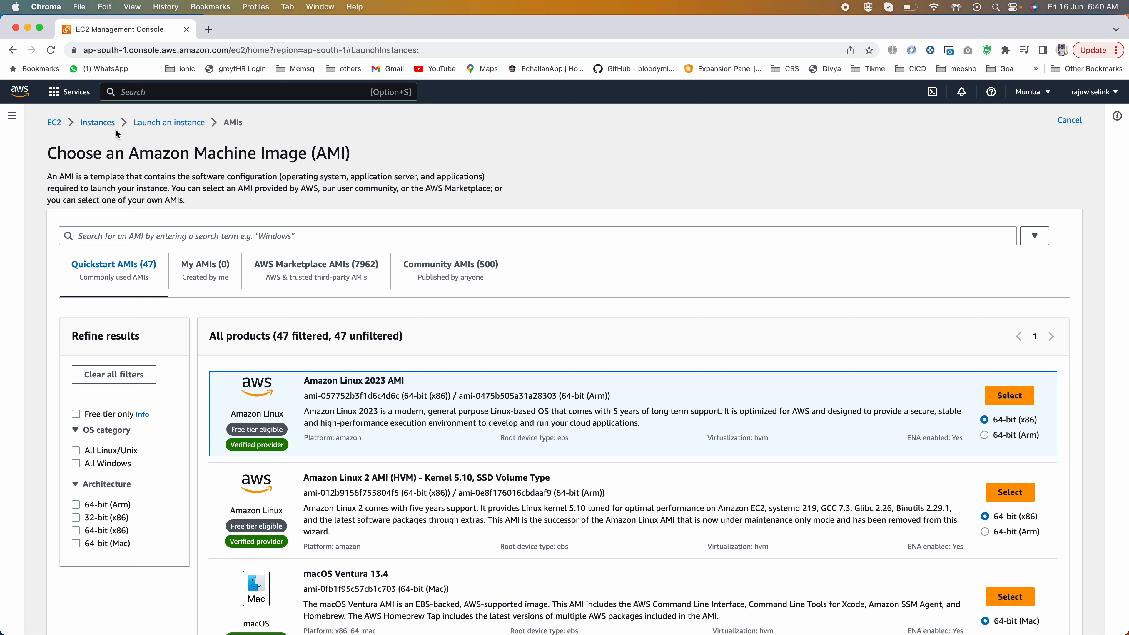
left_click(99, 122)
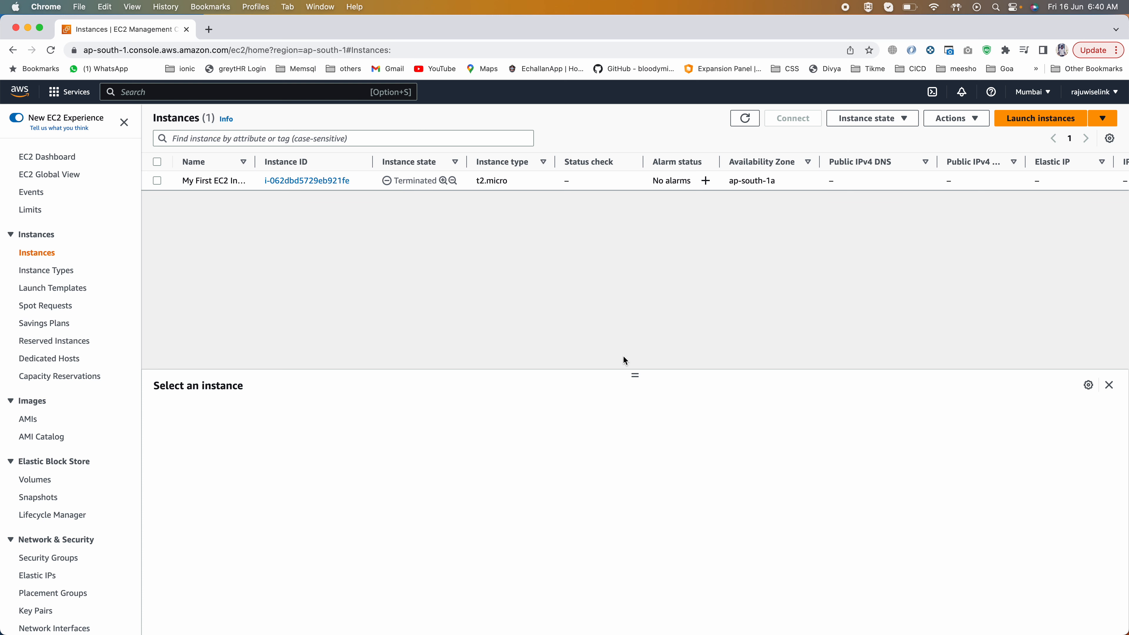
left_click_drag(635, 374, 635, 403)
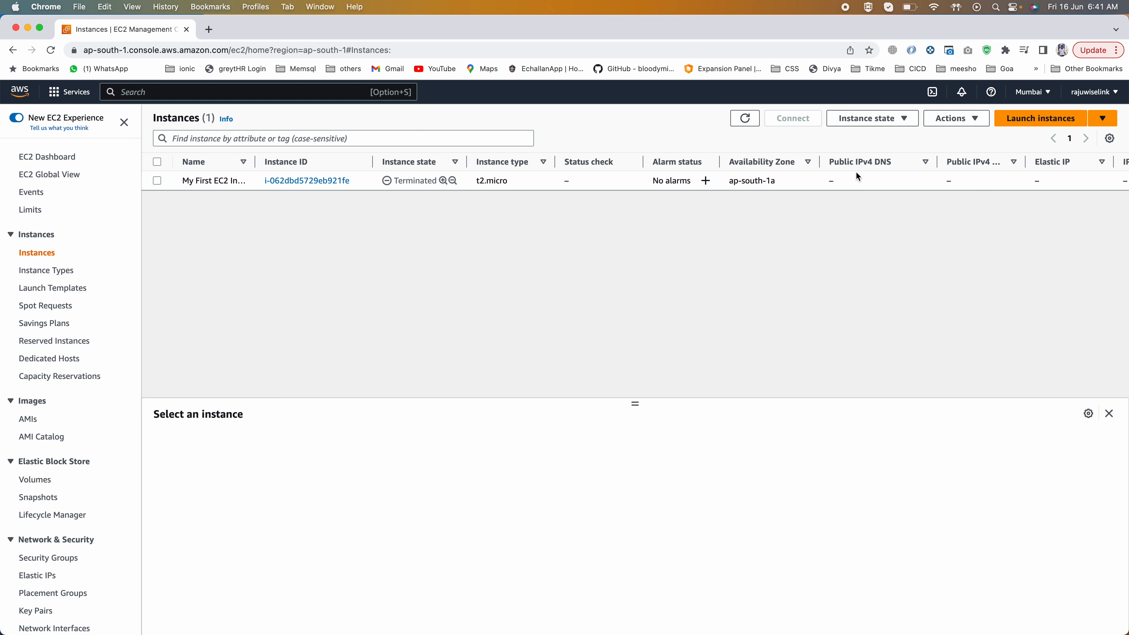
Step: Start launching a new EC2 instance and name it My First Instance EC2-1
left_click(1033, 120)
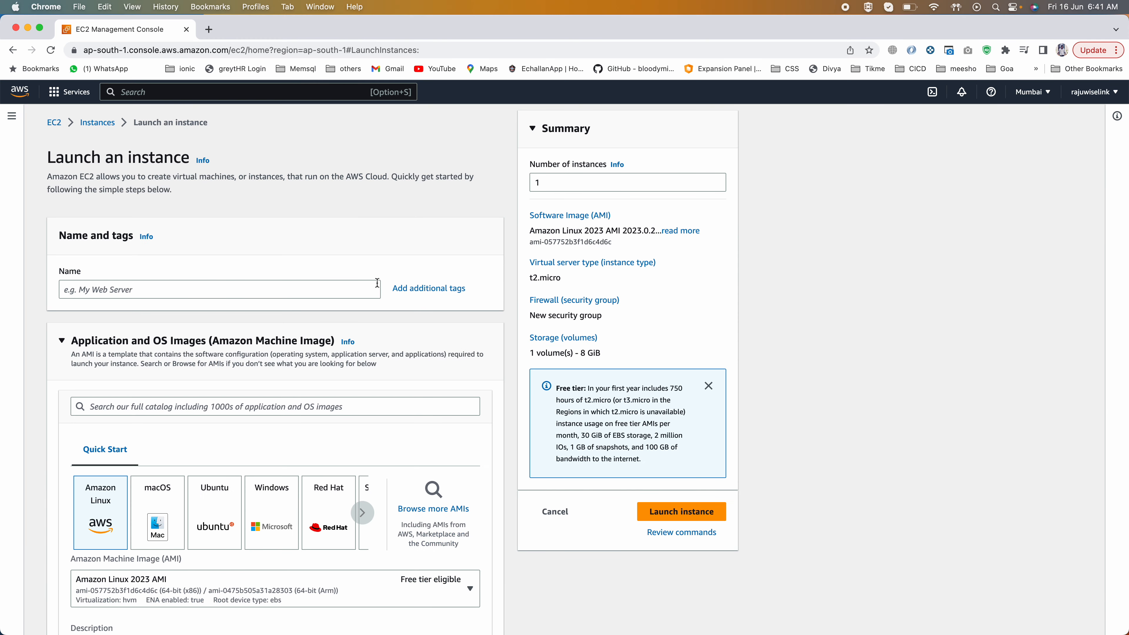
left_click(99, 291)
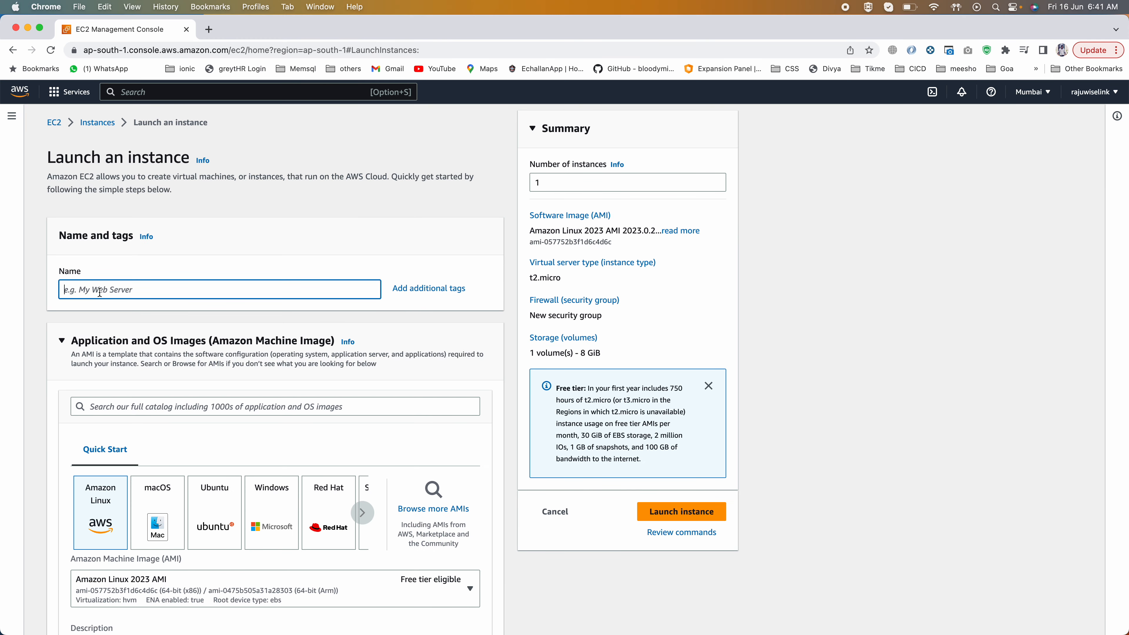
type("M")
key("BackSpace")
type("My Firs")
type("t Instance")
type(" EC@T")
key("BackSpace")
key("BackSpace")
type("21")
key("BackSpace")
type("-1")
Step: Keep the Amazon Linux 2023 AMI and t2.micro instance type, and select My Ec2 Key as the key pair
left_click(88, 331)
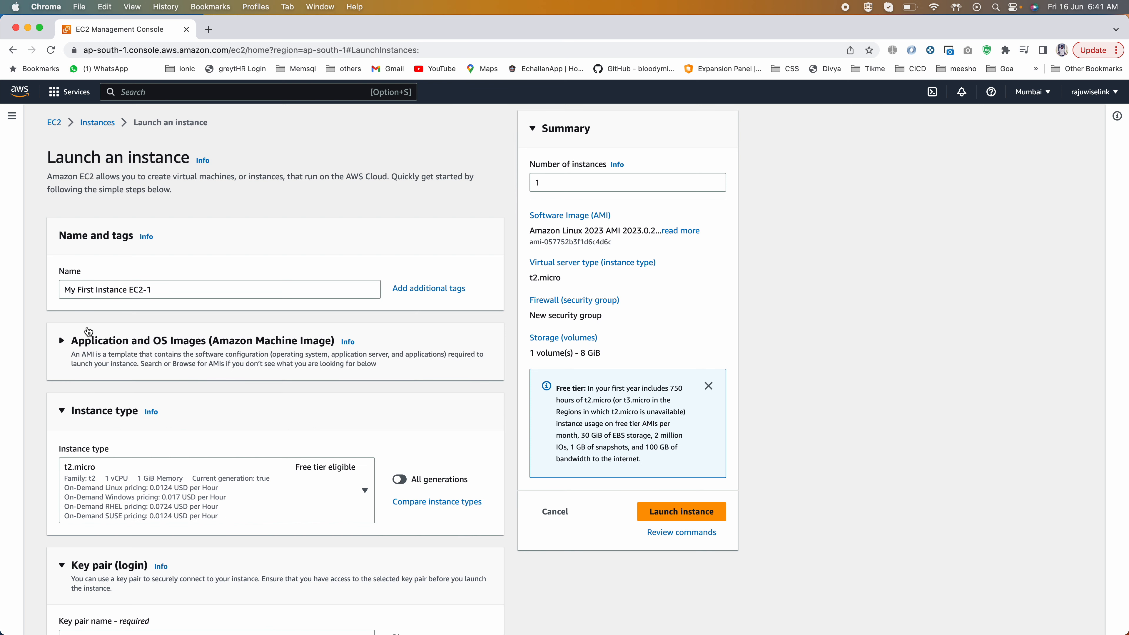
left_click(88, 331)
scroll(87, 338, "down", 3)
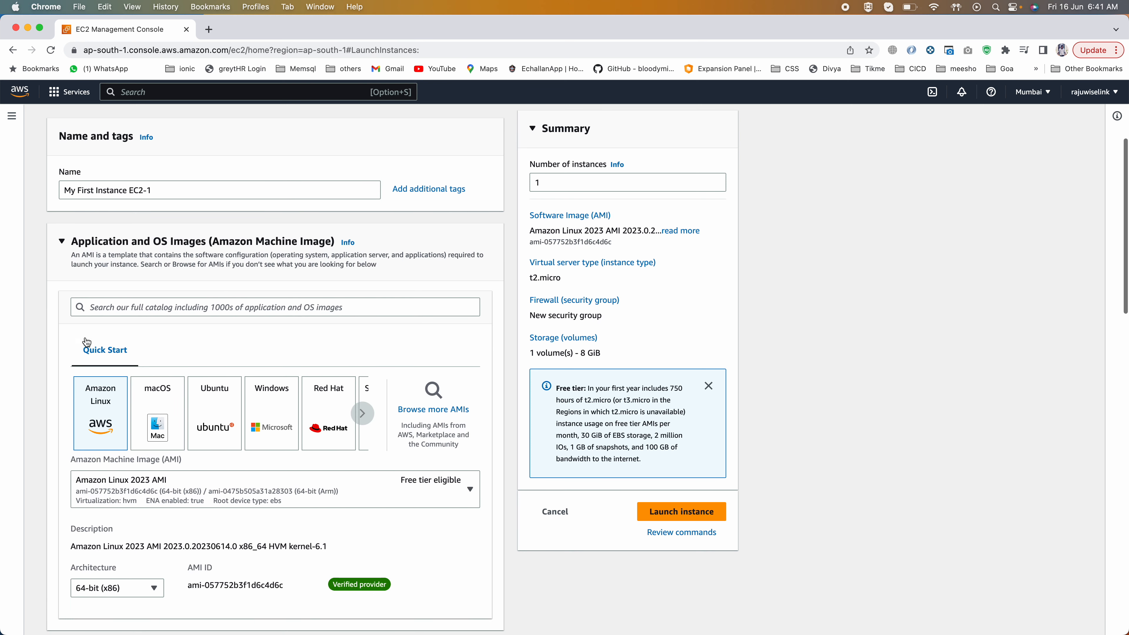
scroll(87, 342, "down", 1)
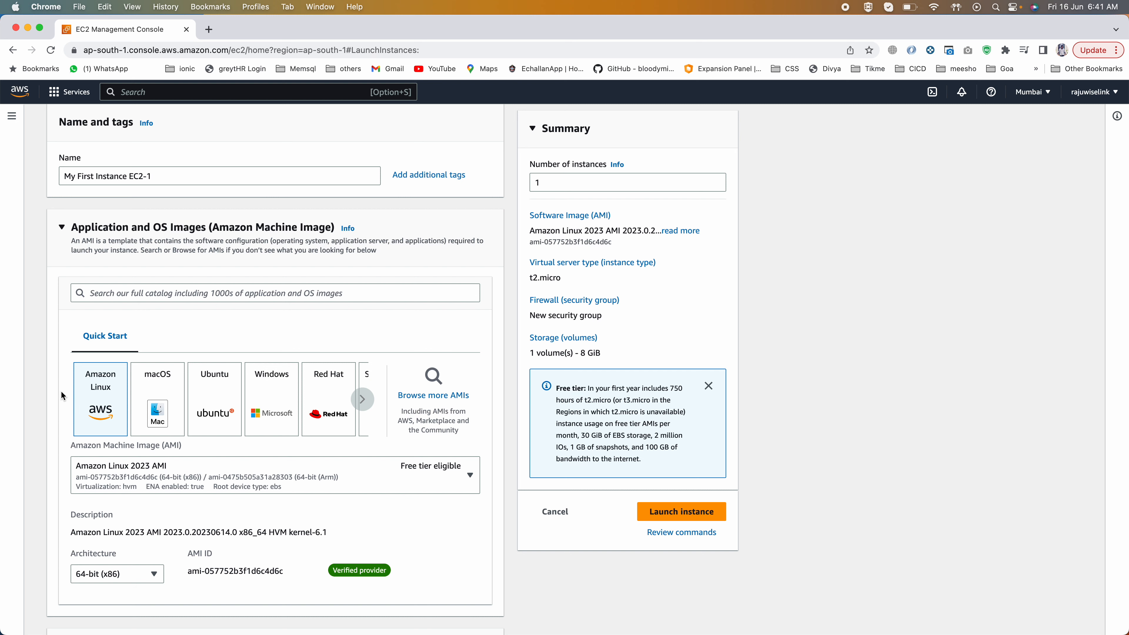
scroll(62, 393, "down", 2)
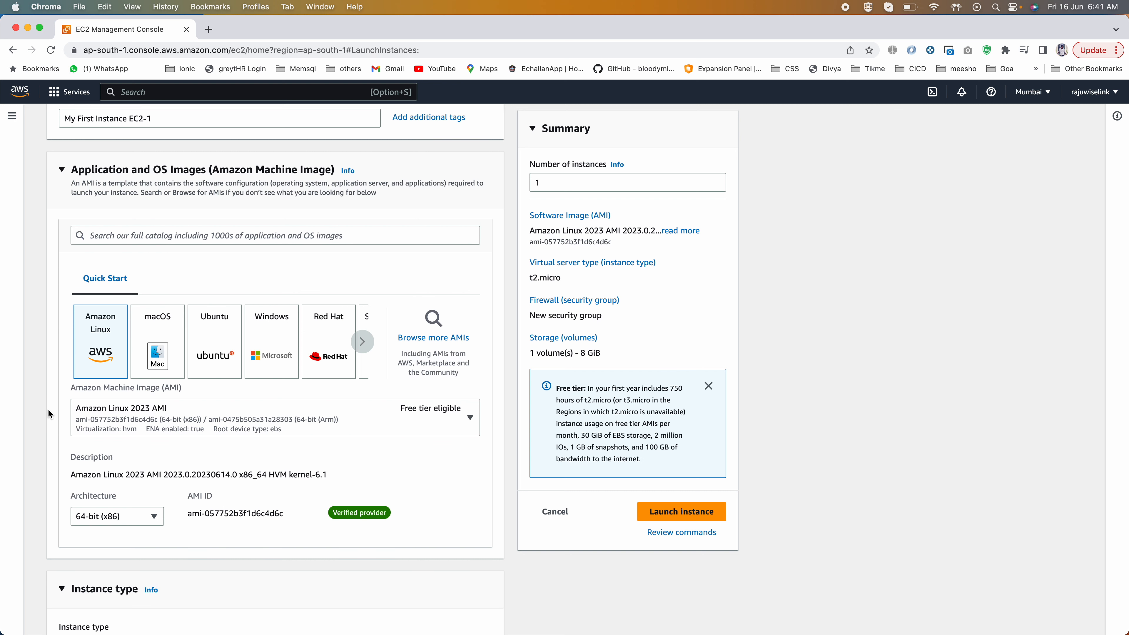
scroll(47, 409, "down", 3)
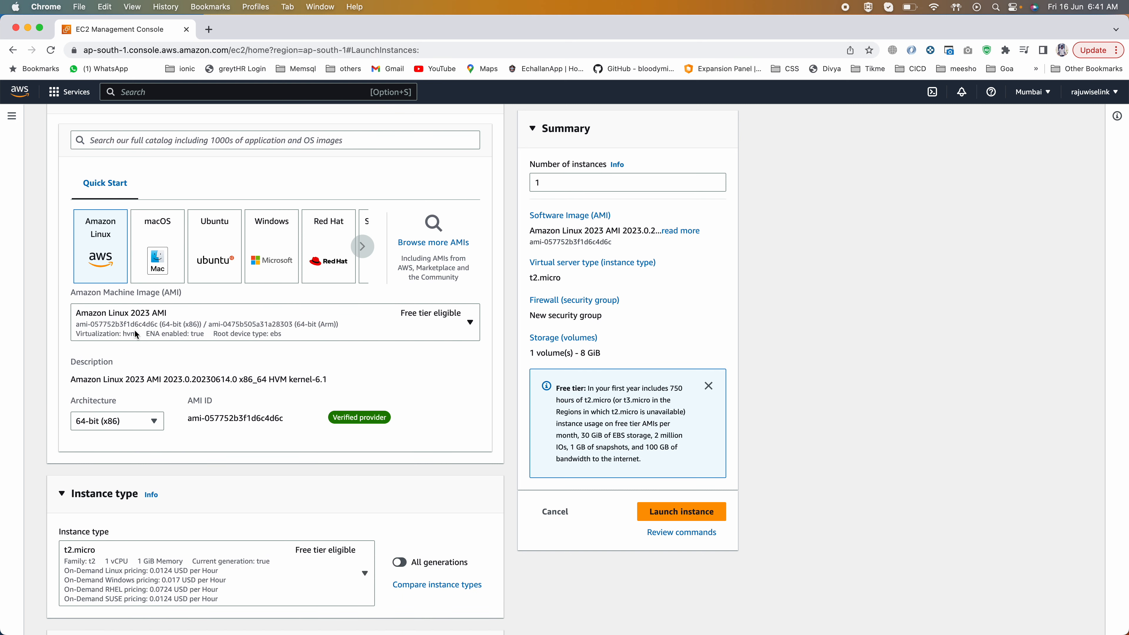
scroll(259, 453, "down", 4)
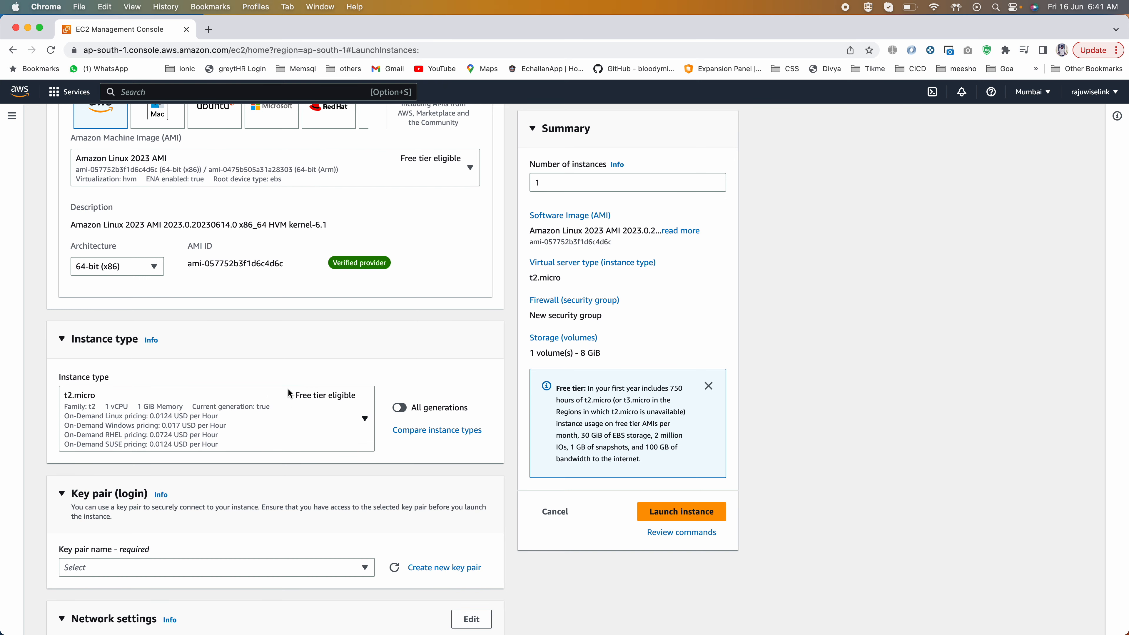
scroll(126, 408, "down", 3)
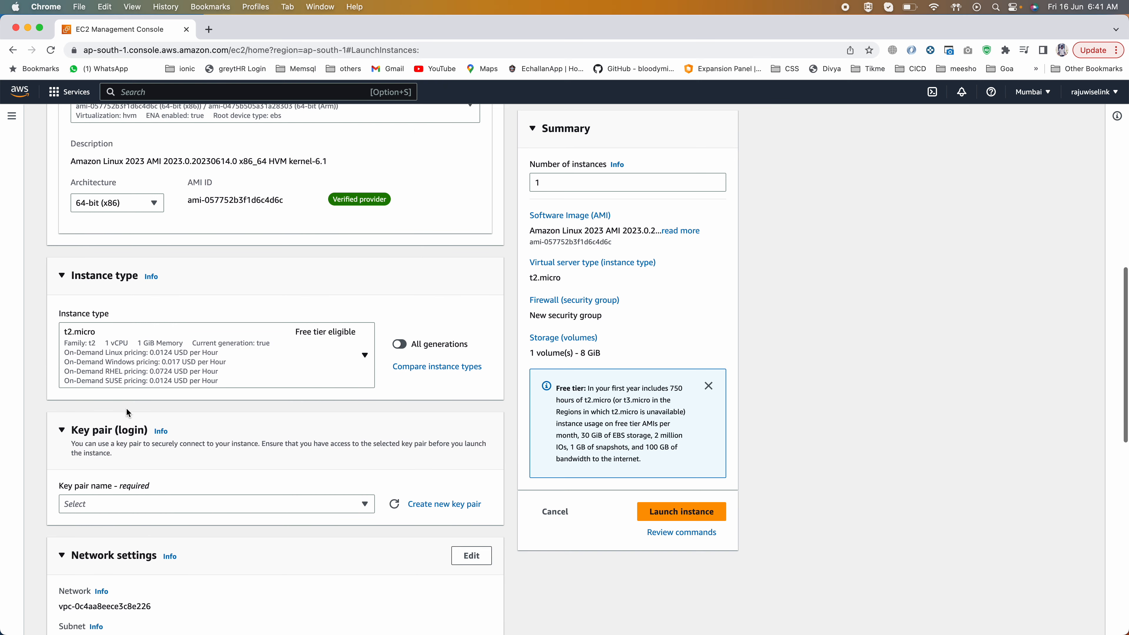
scroll(168, 323, "down", 2)
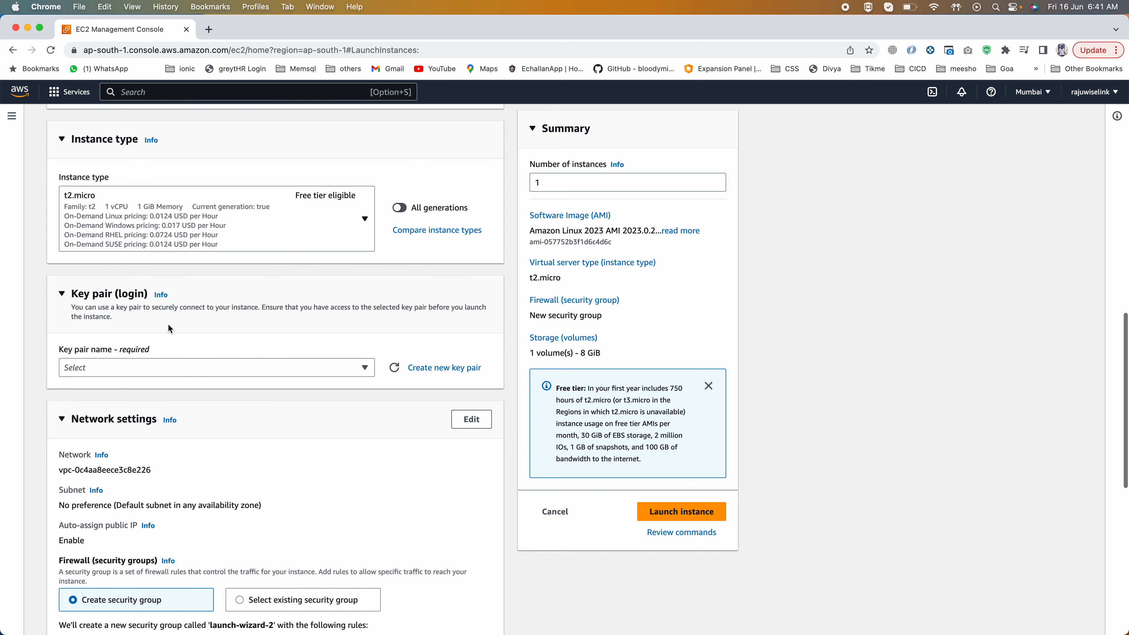
left_click(101, 371)
left_click(99, 428)
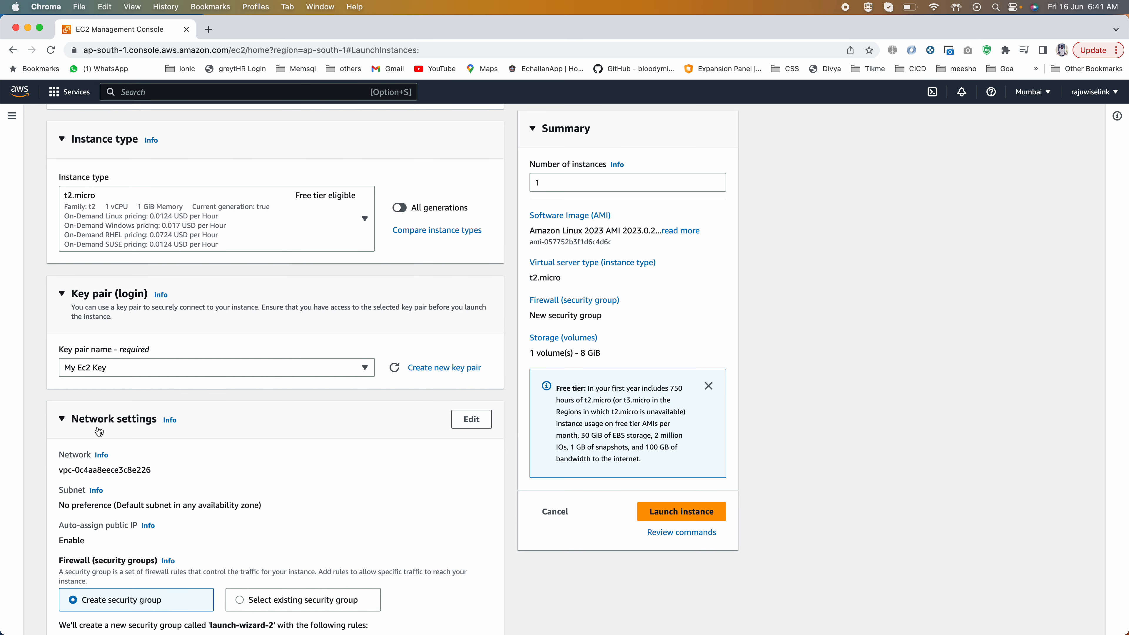
Step: Use the existing security group launch-wizard-1 for the instance's firewall
scroll(183, 402, "down", 4)
scroll(183, 397, "down", 1)
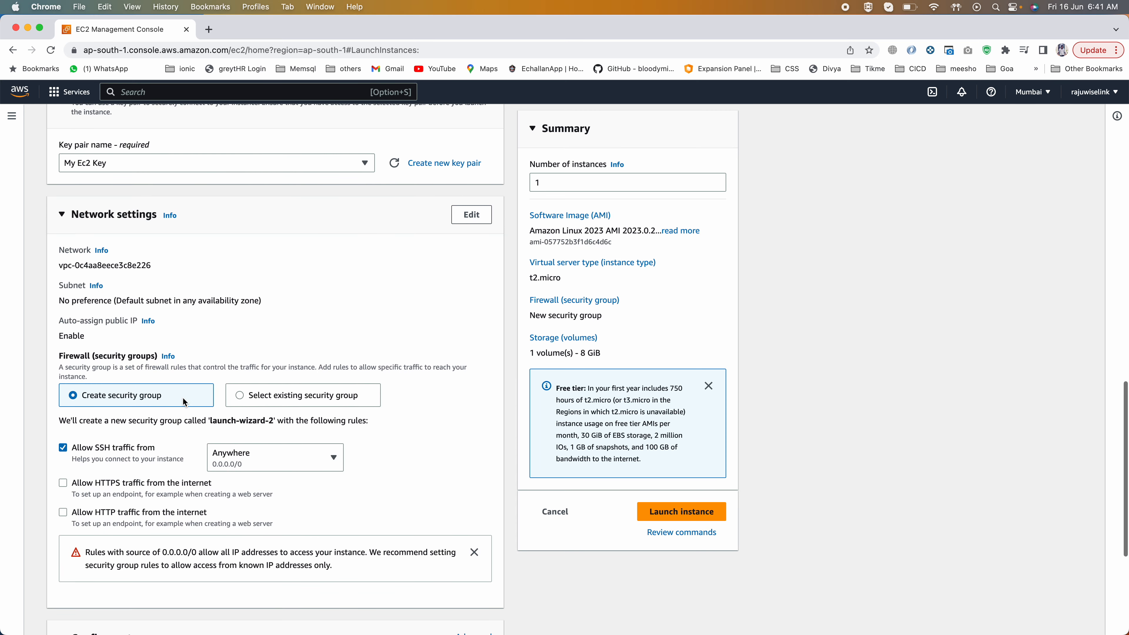
left_click(255, 396)
left_click(175, 446)
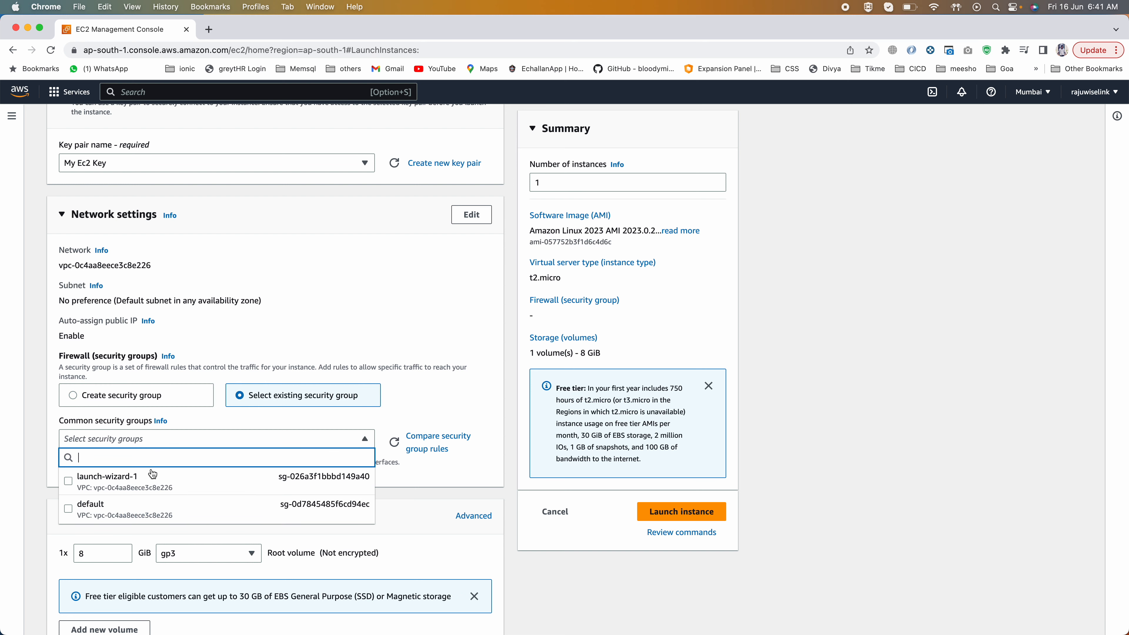
left_click(139, 484)
scroll(138, 483, "down", 3)
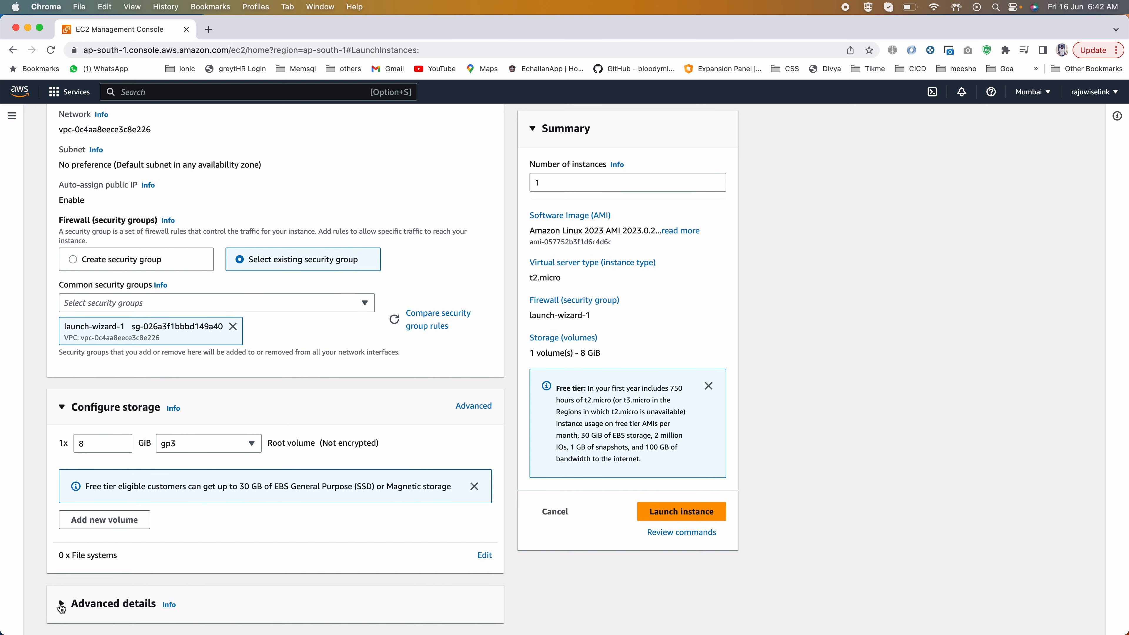
Step: Expand the advanced details and advanced storage settings, and examine the root volume's Delete on termination options
left_click(144, 603)
scroll(143, 557, "down", 2)
scroll(144, 557, "down", 5)
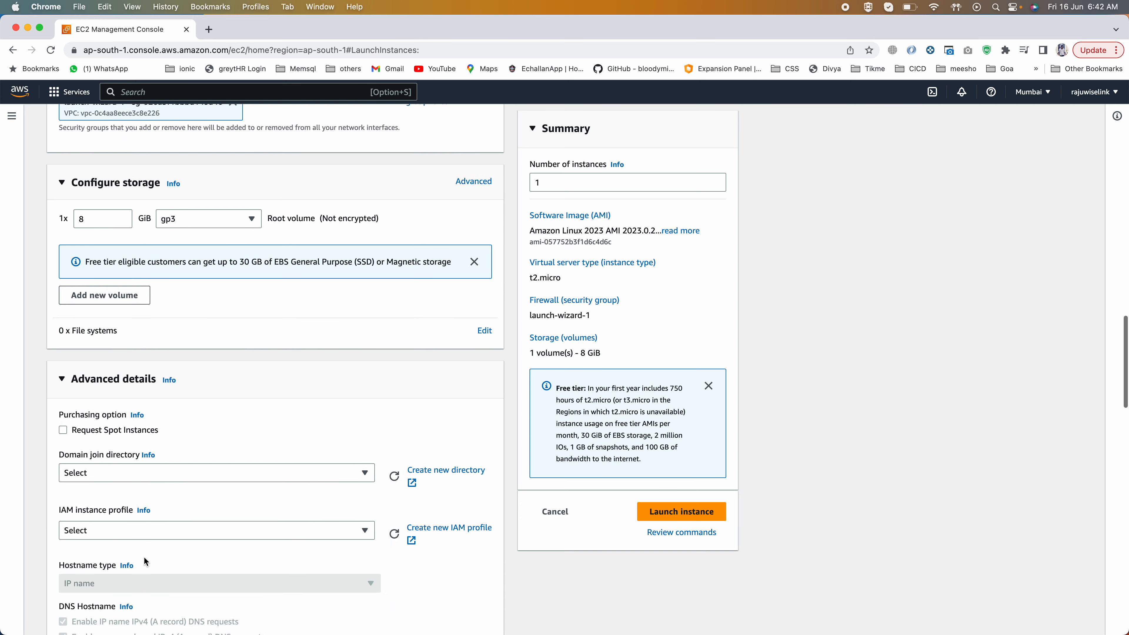
left_click(475, 130)
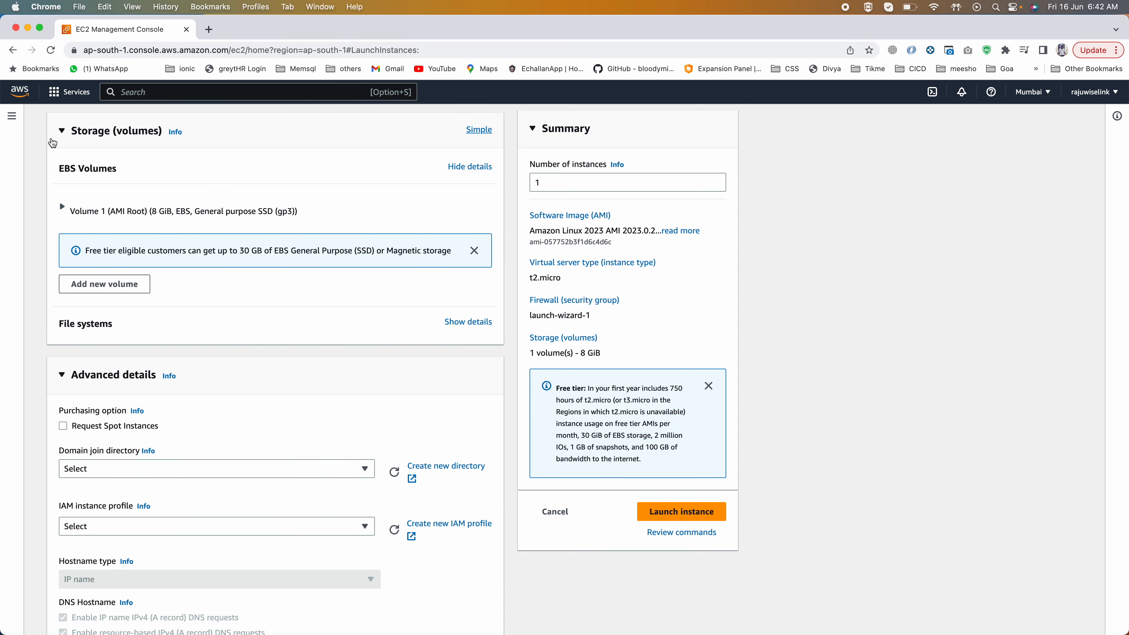
left_click(63, 209)
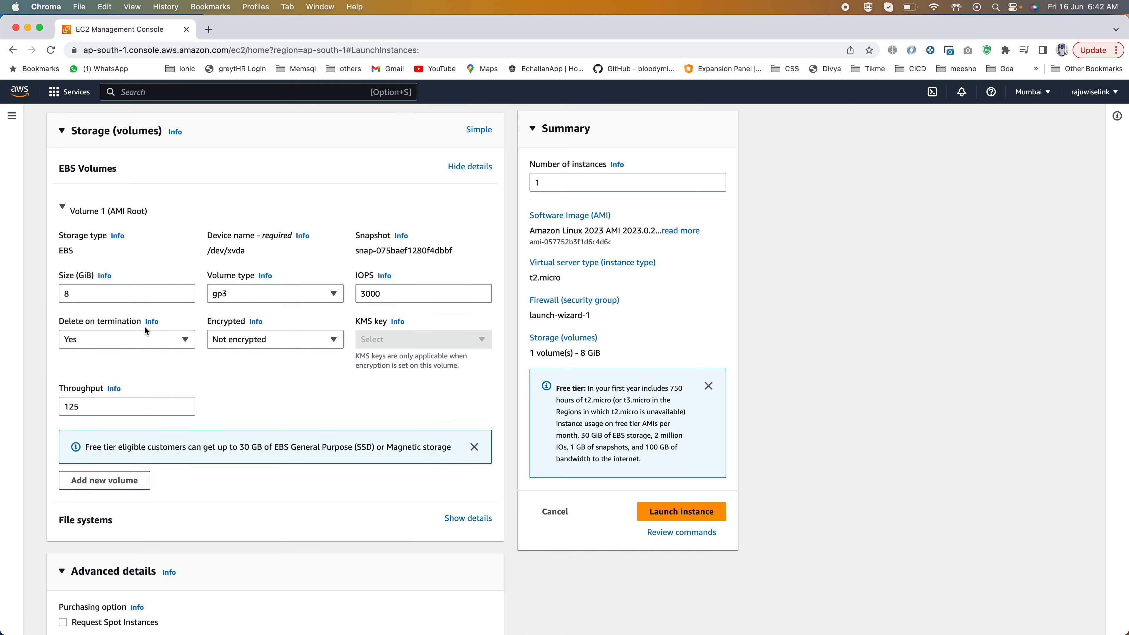
left_click_drag(57, 325, 139, 326)
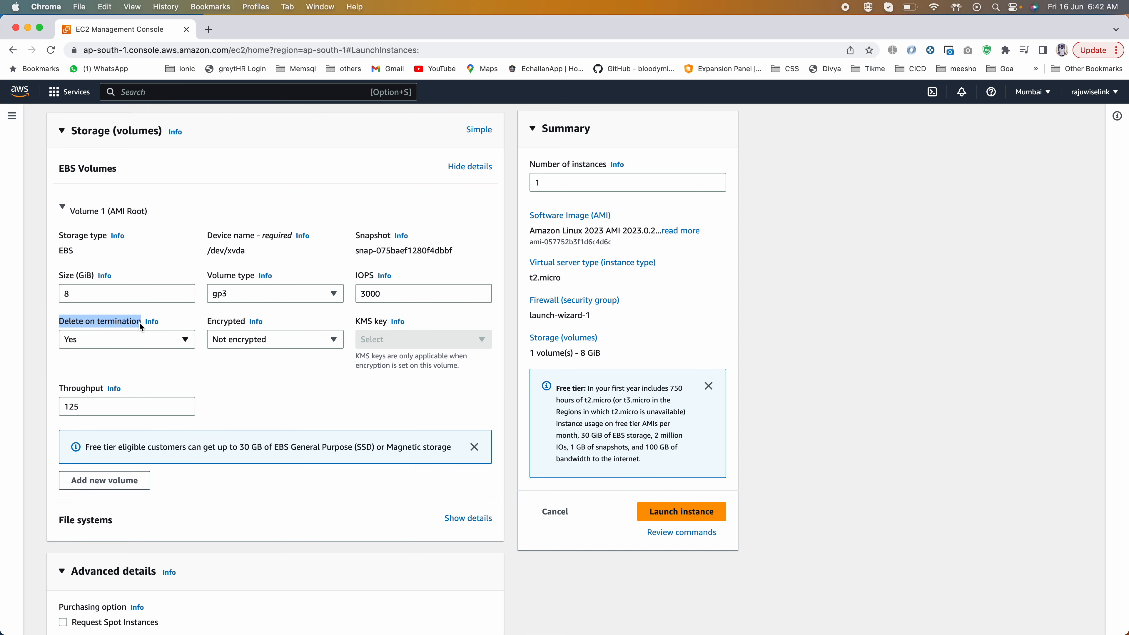
left_click(98, 339)
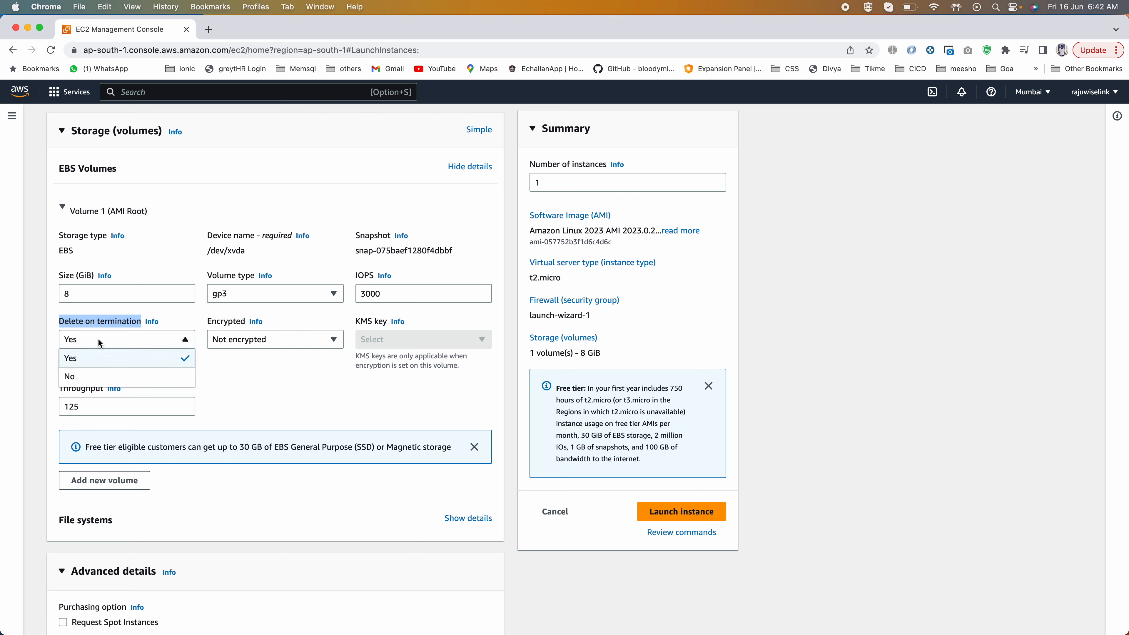
left_click(185, 318)
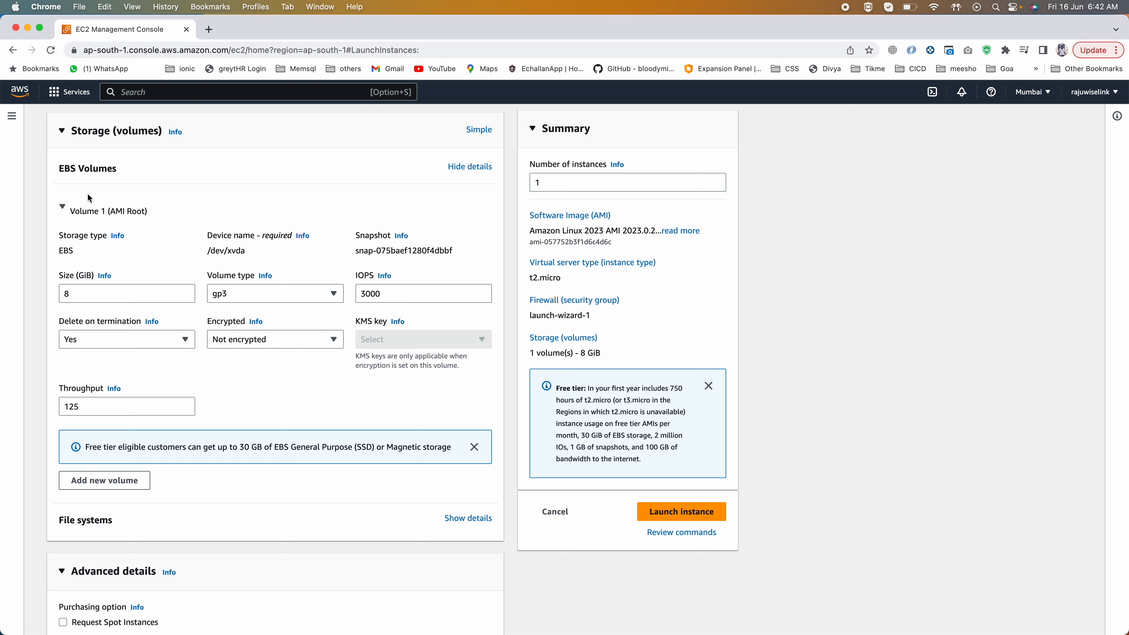
left_click(61, 209)
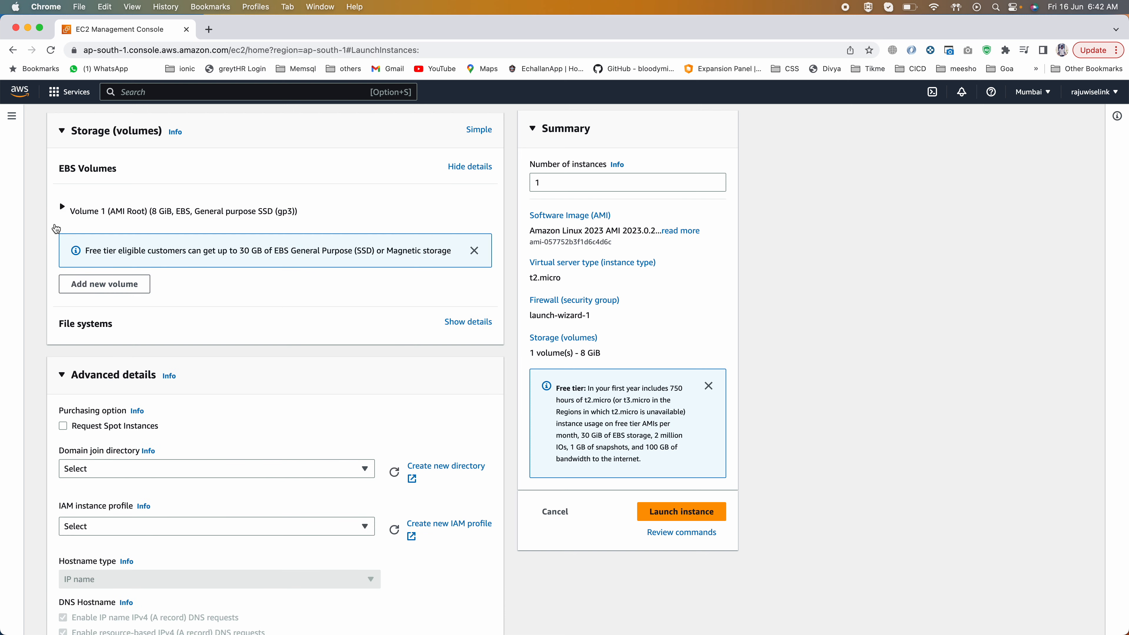
Step: Add a second EBS volume and check its Delete on termination options, keeping No
left_click(110, 291)
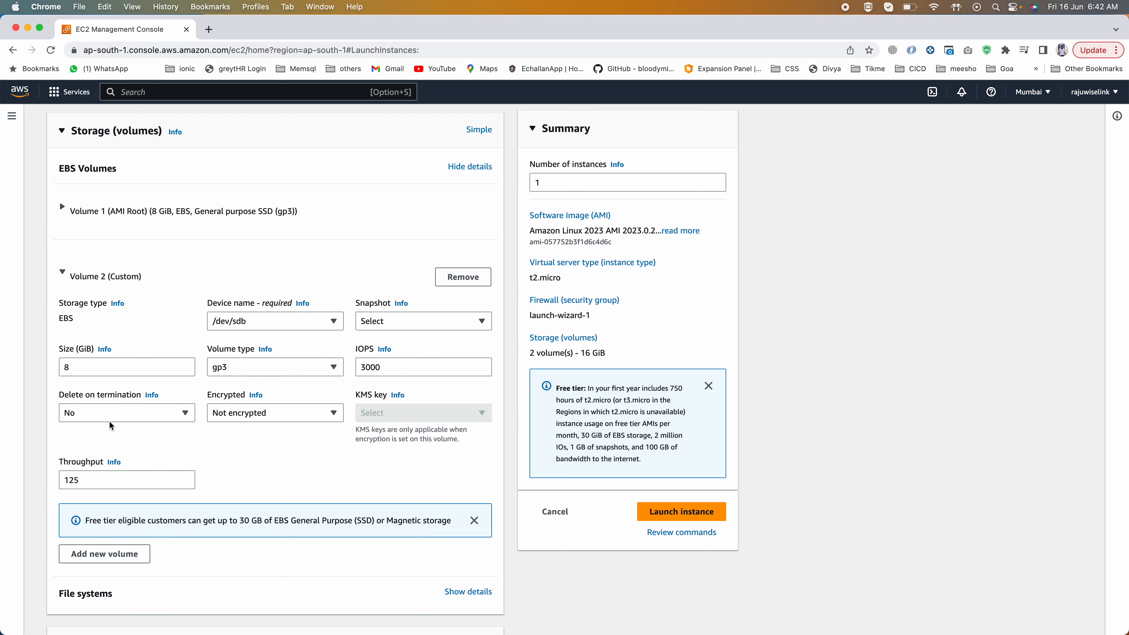
left_click_drag(68, 396, 98, 395)
left_click(100, 409)
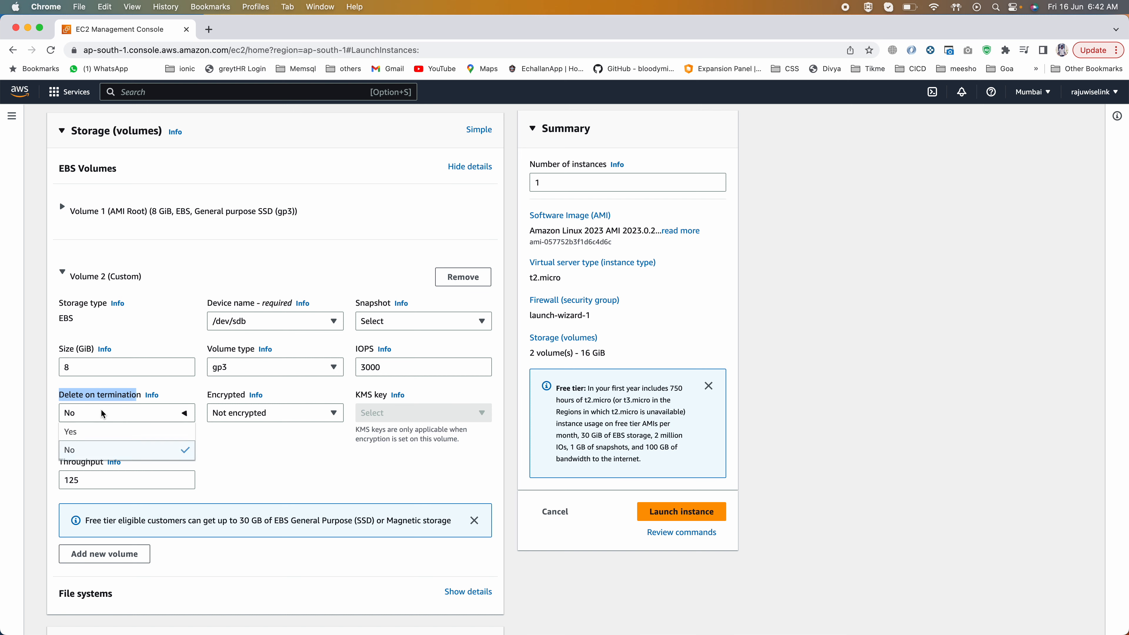
left_click(63, 272)
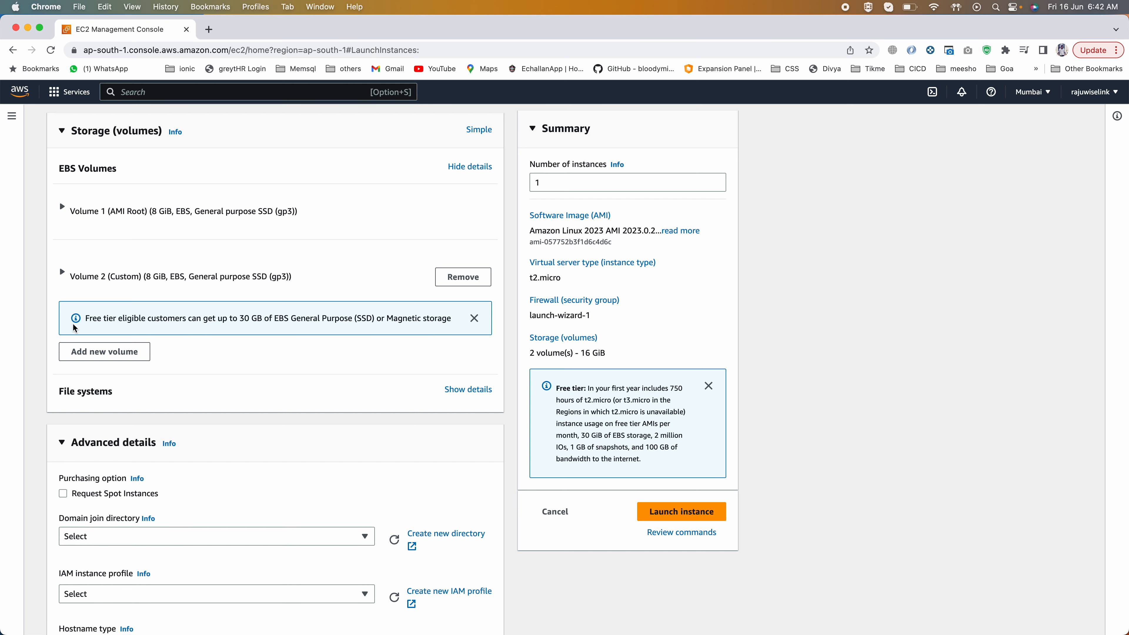
left_click(61, 271)
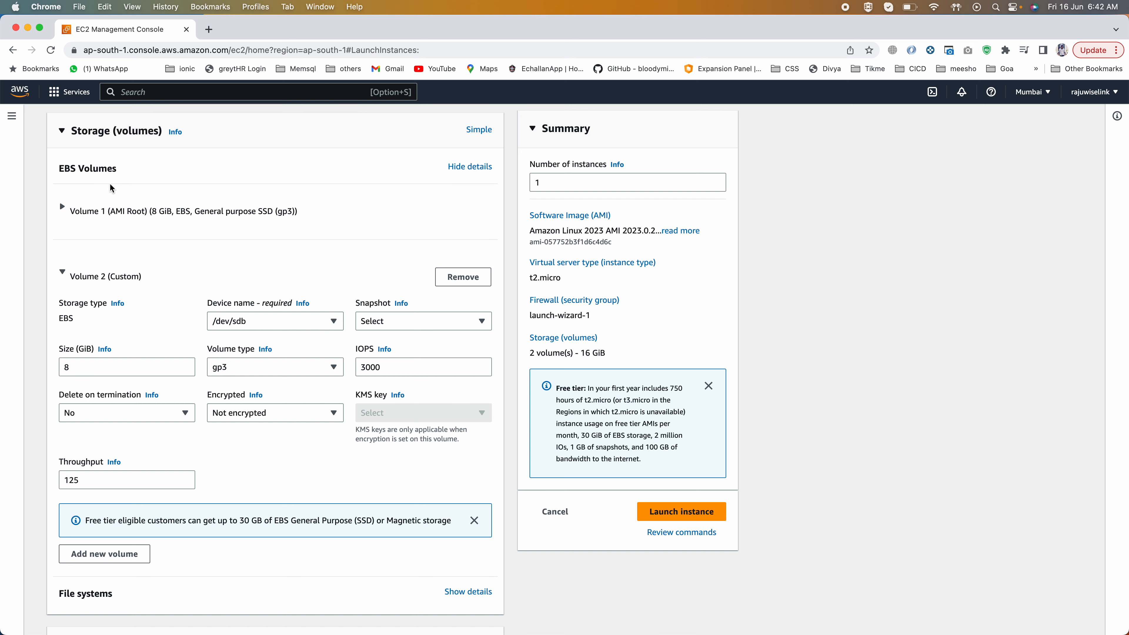
scroll(120, 330, "down", 1)
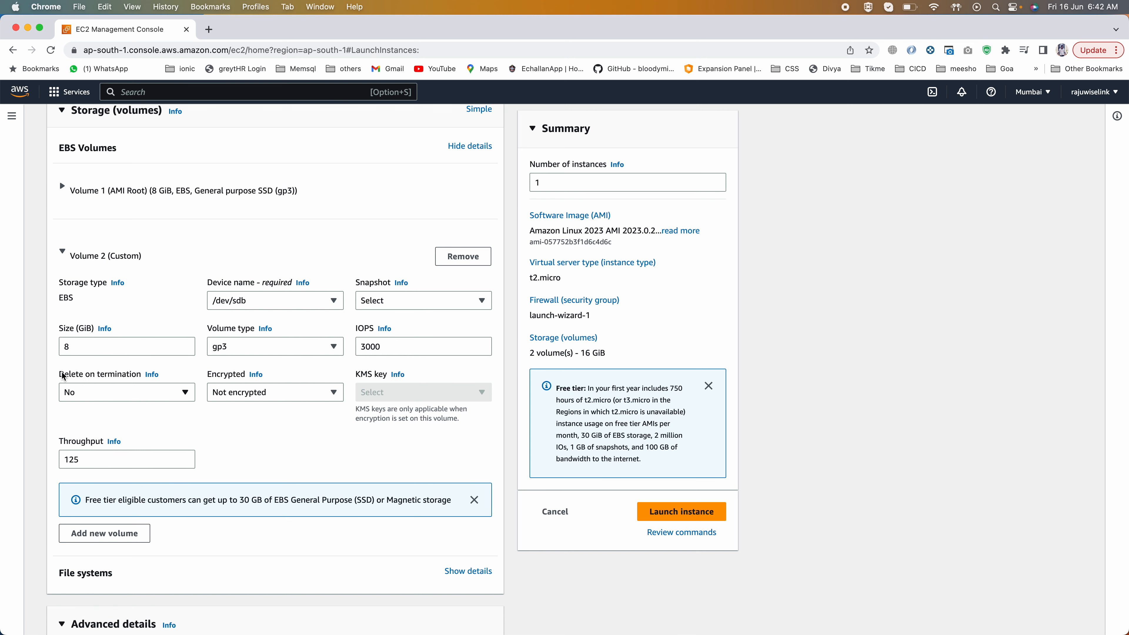
left_click_drag(64, 374, 141, 375)
left_click(97, 395)
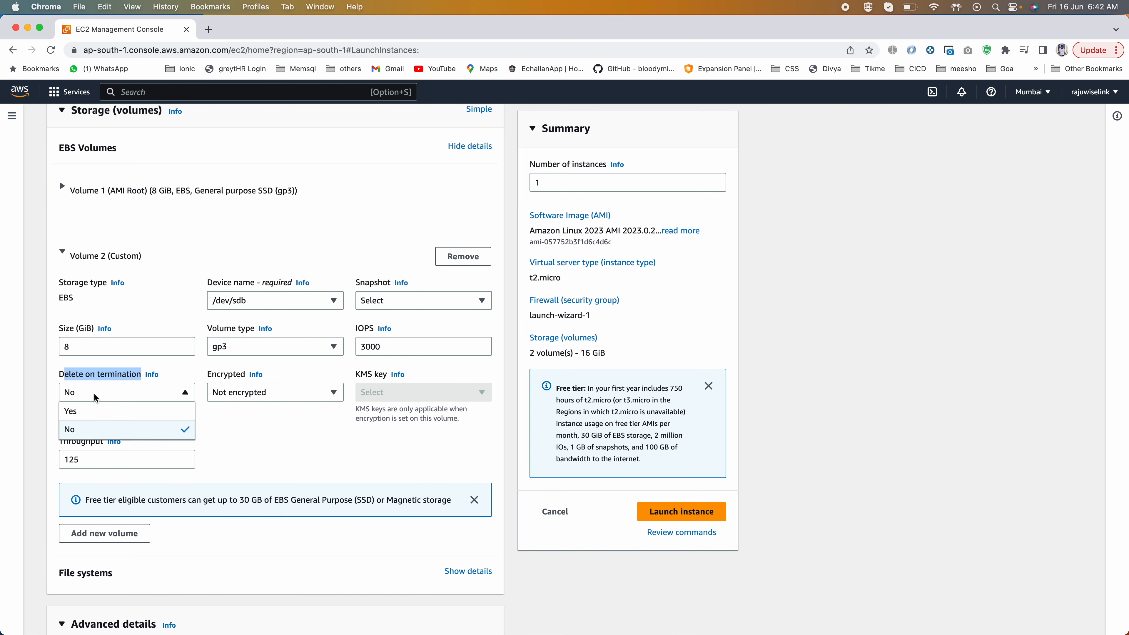
left_click(79, 430)
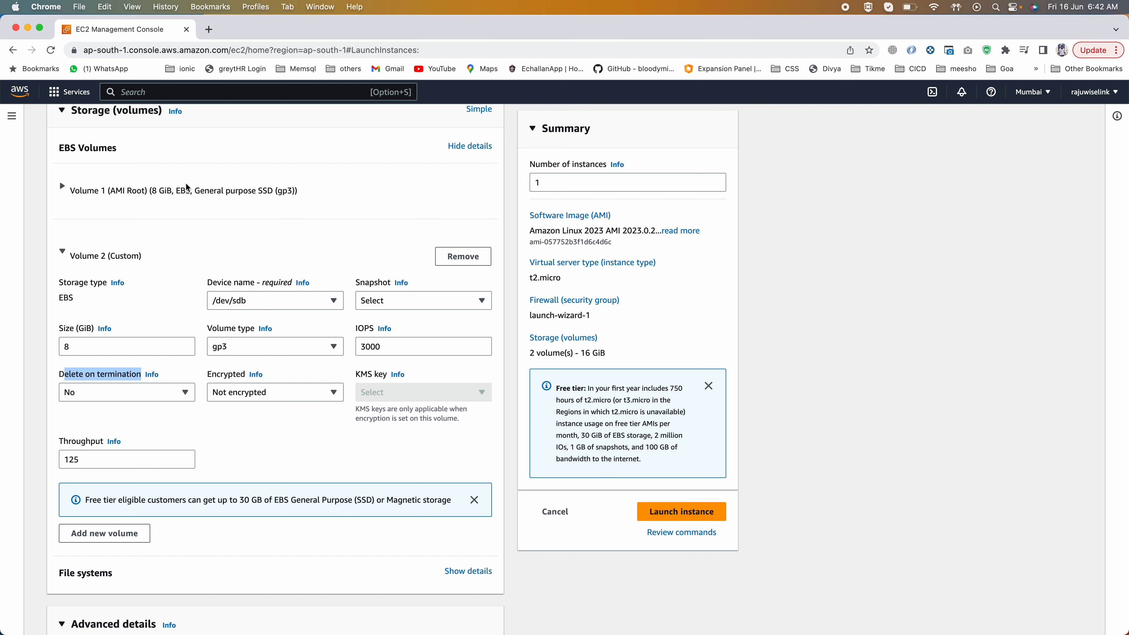
left_click(63, 252)
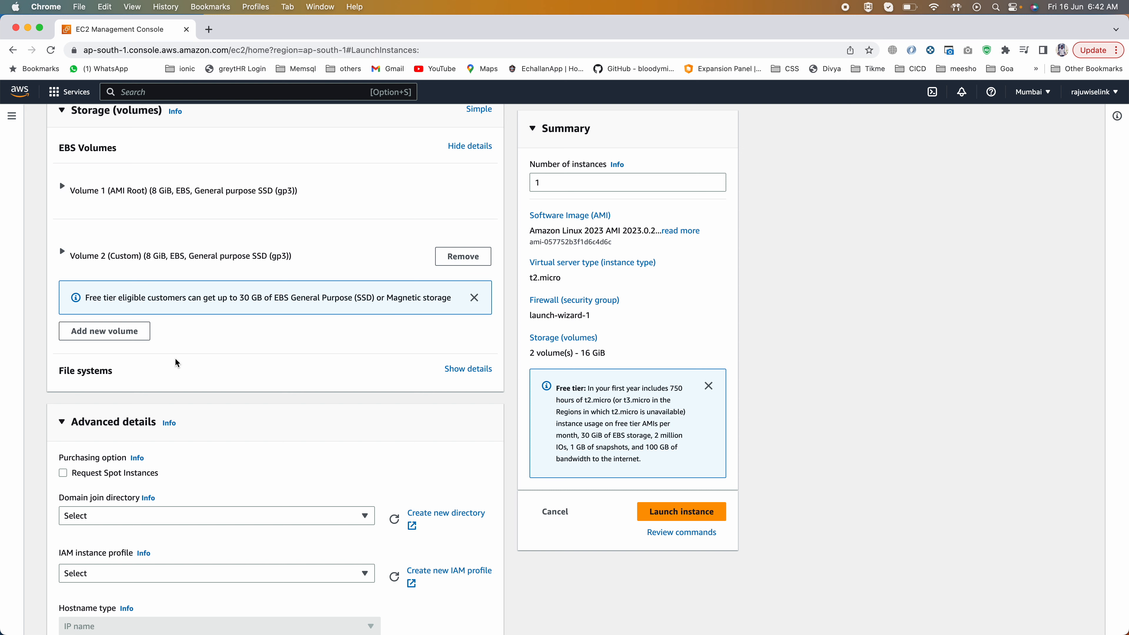
Step: Remove the added second volume and review the root volume's settings again
left_click(463, 256)
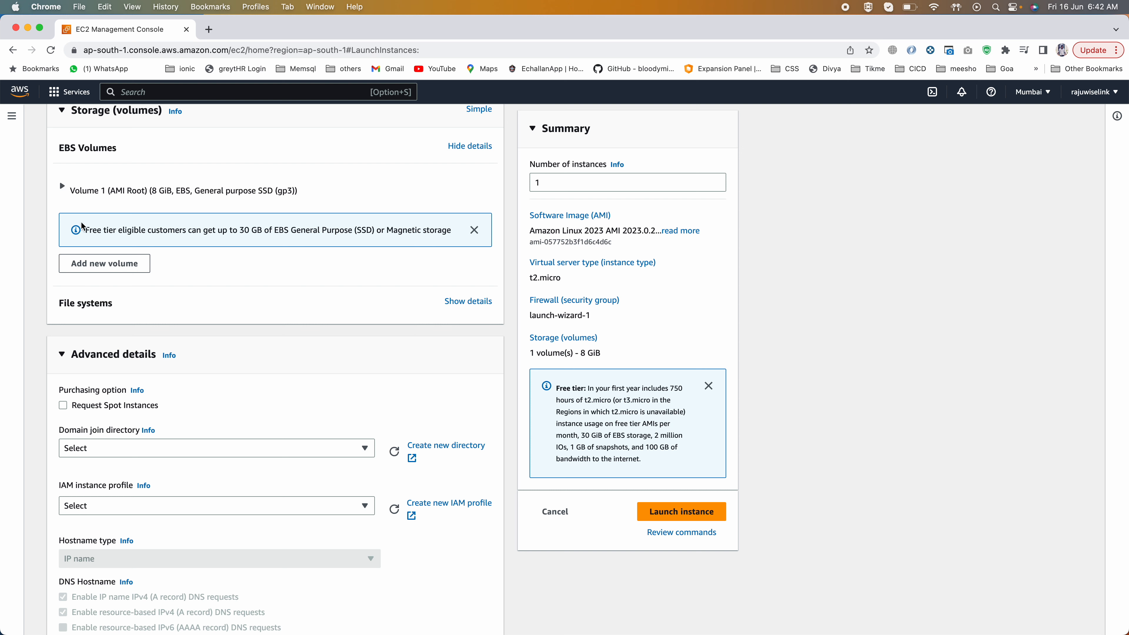
left_click(62, 188)
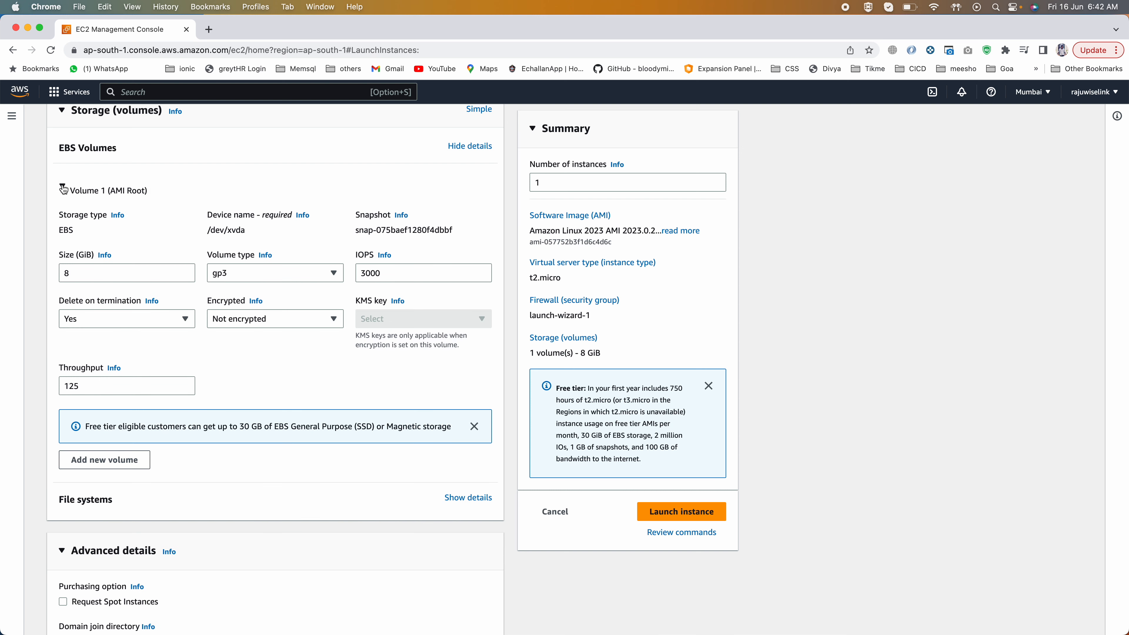
left_click(63, 188)
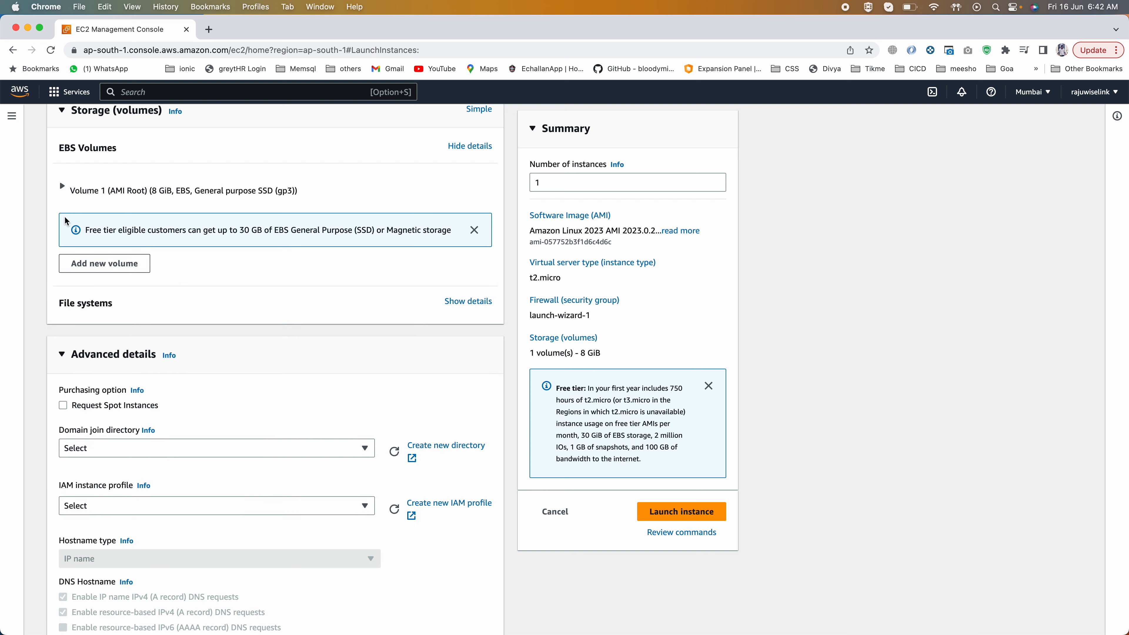
Step: Copy the bash script through systemctl enable httpd from the slide comment in PowerPoint into the instance's user data in Chrome
scroll(244, 368, "down", 5)
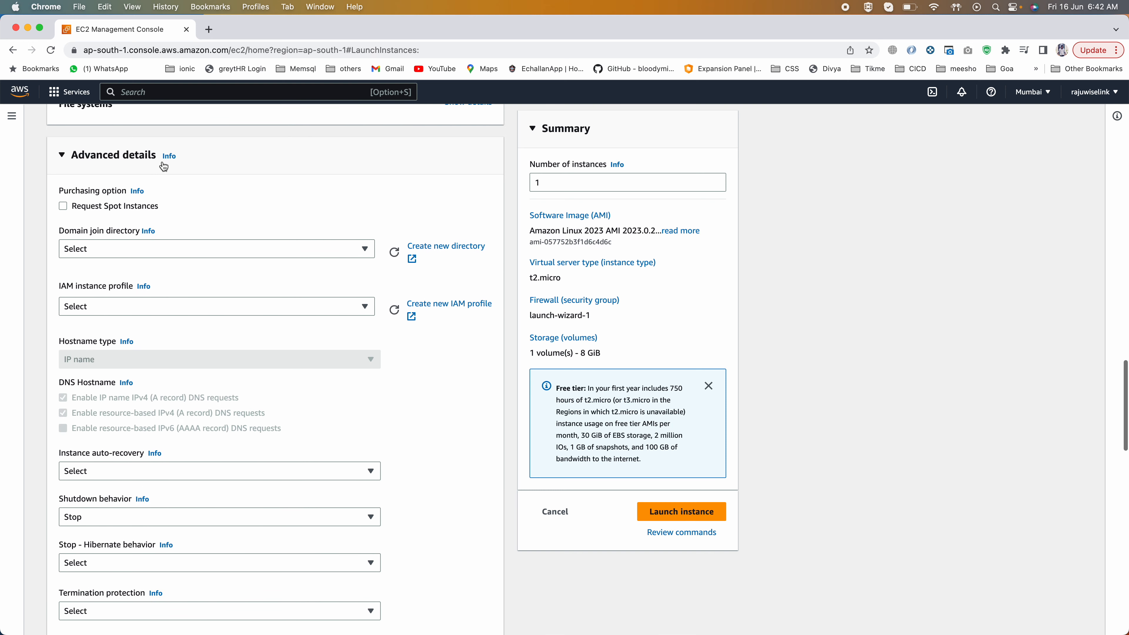
scroll(174, 449, "down", 15)
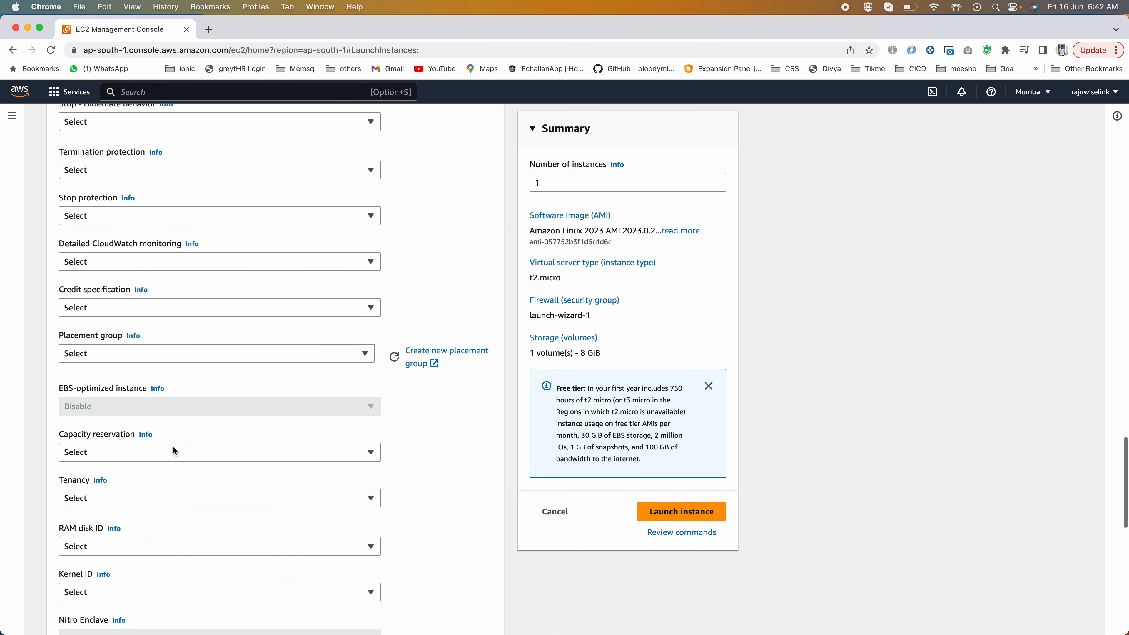
scroll(174, 450, "down", 5)
left_click(184, 406)
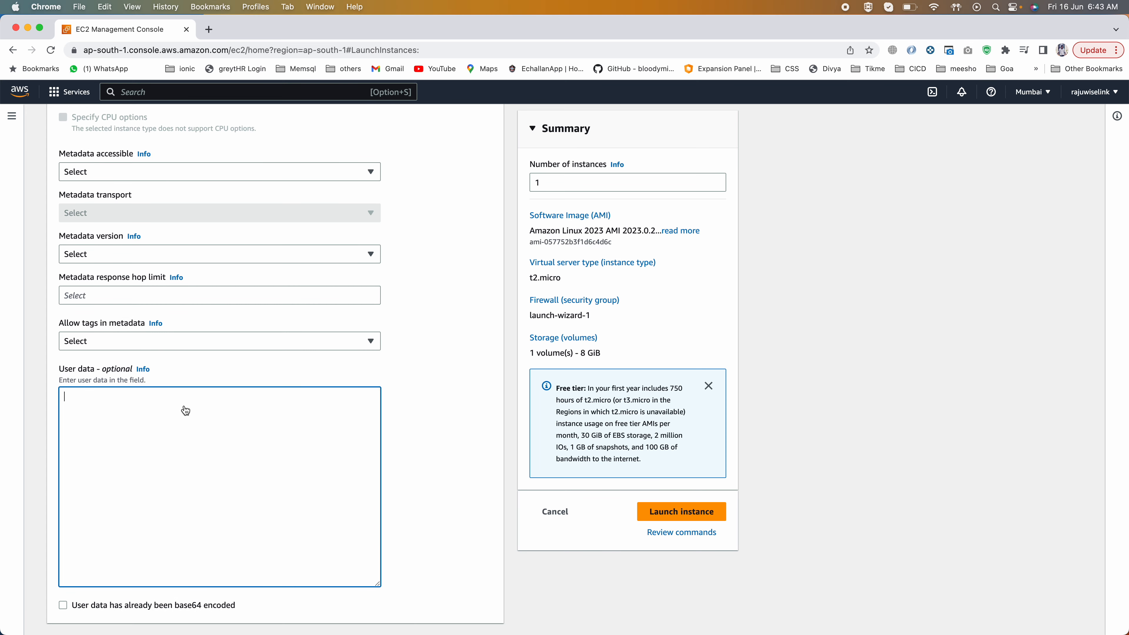
key("super+Tab")
left_click(1013, 173)
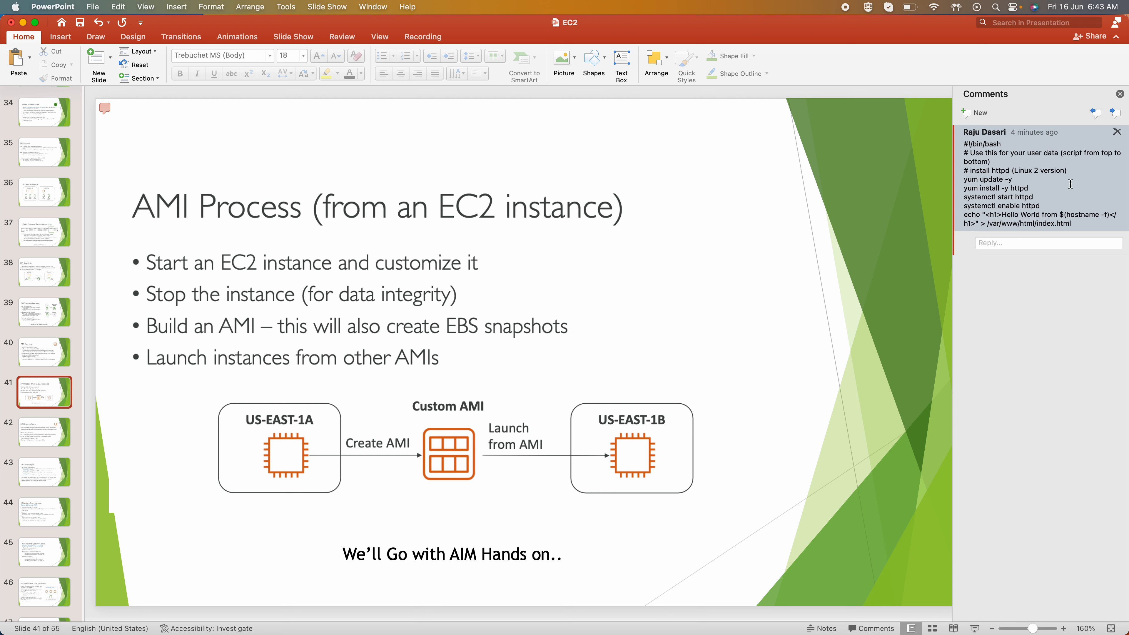
left_click(1043, 205)
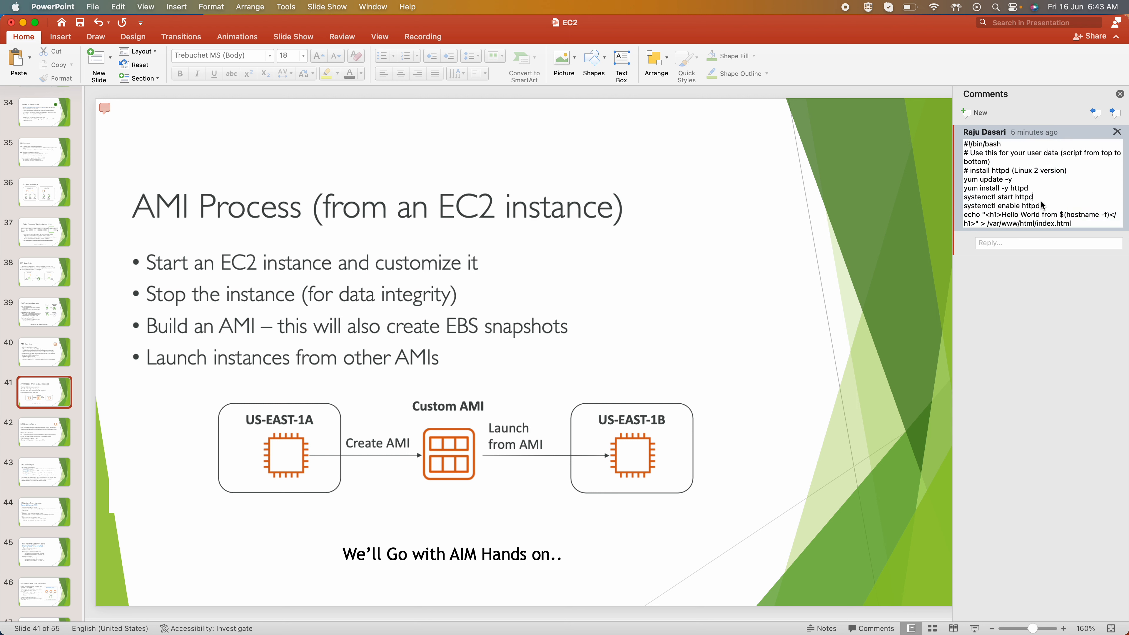
left_click_drag(1042, 205, 961, 148)
key("super+c")
key("super+Tab")
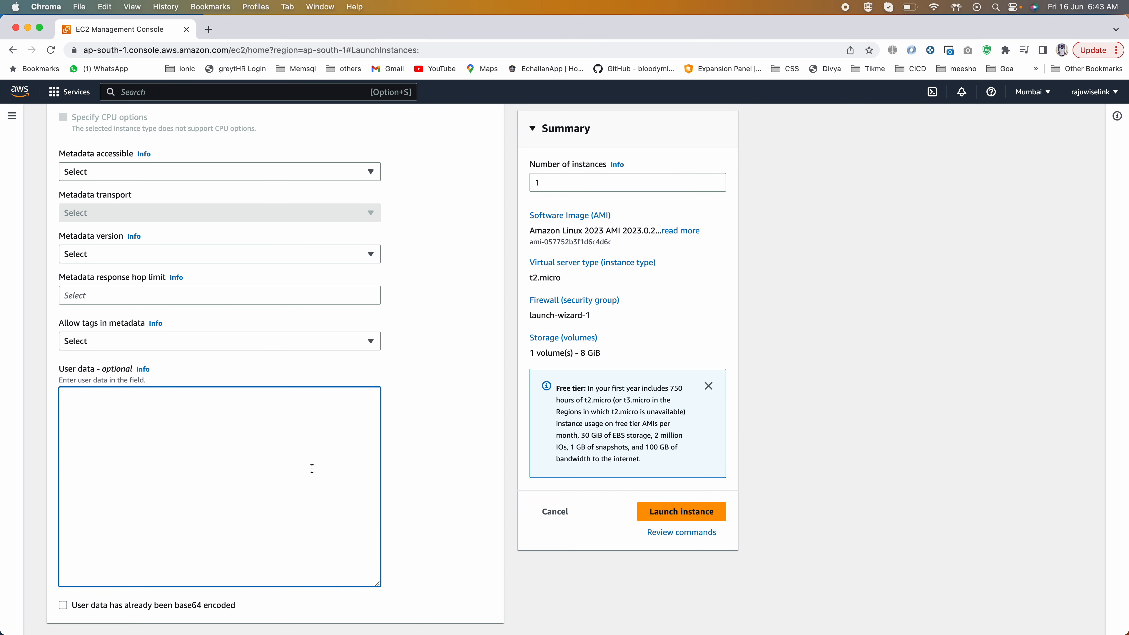
key("super+v")
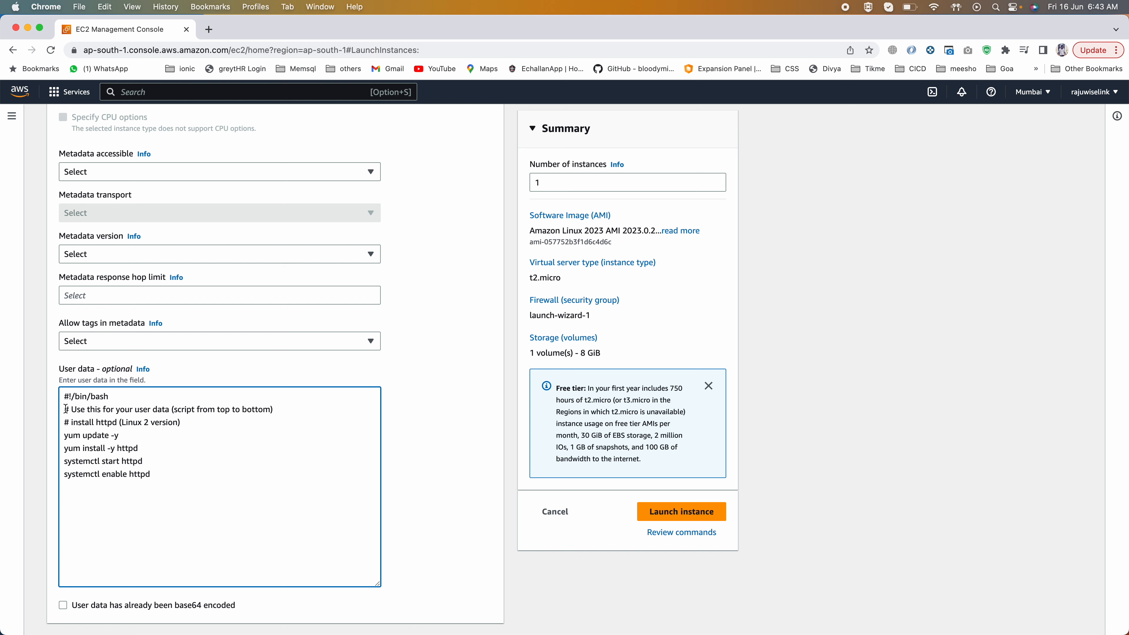
Step: Review the user data script's commands for updating packages and for installing, starting and enabling httpd
left_click_drag(124, 437, 50, 441)
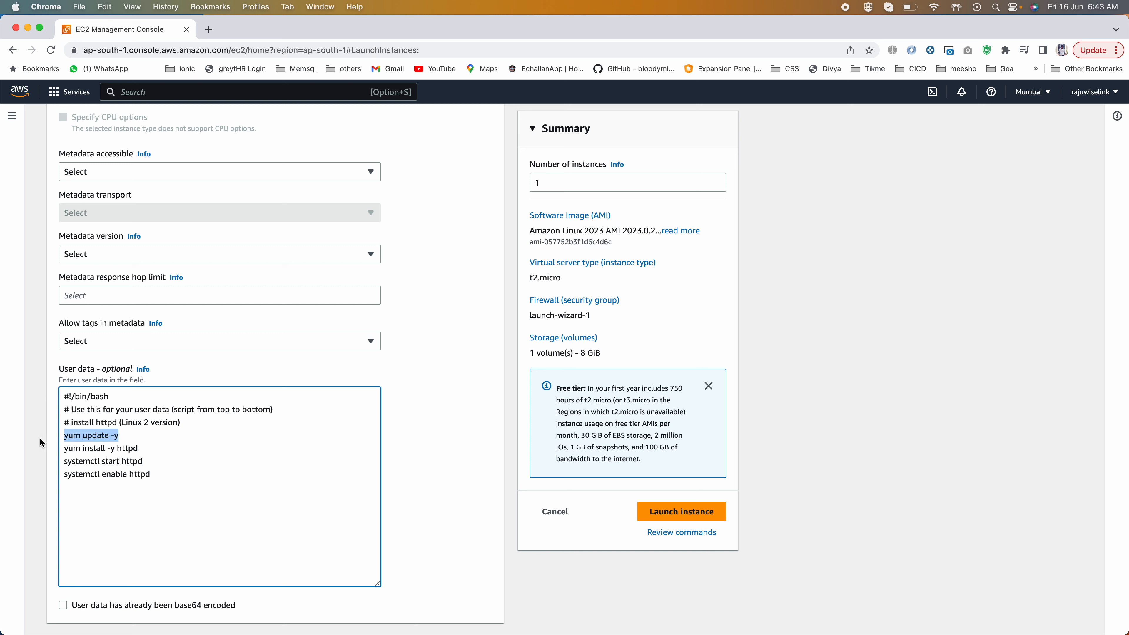
left_click_drag(151, 450, 47, 453)
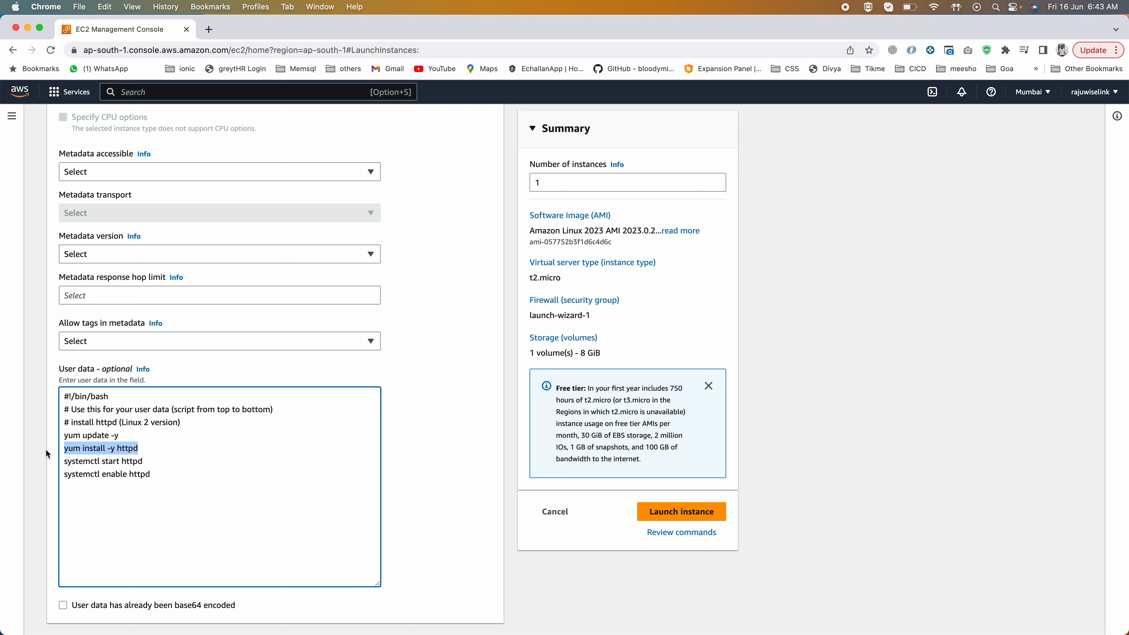
double_click(132, 449)
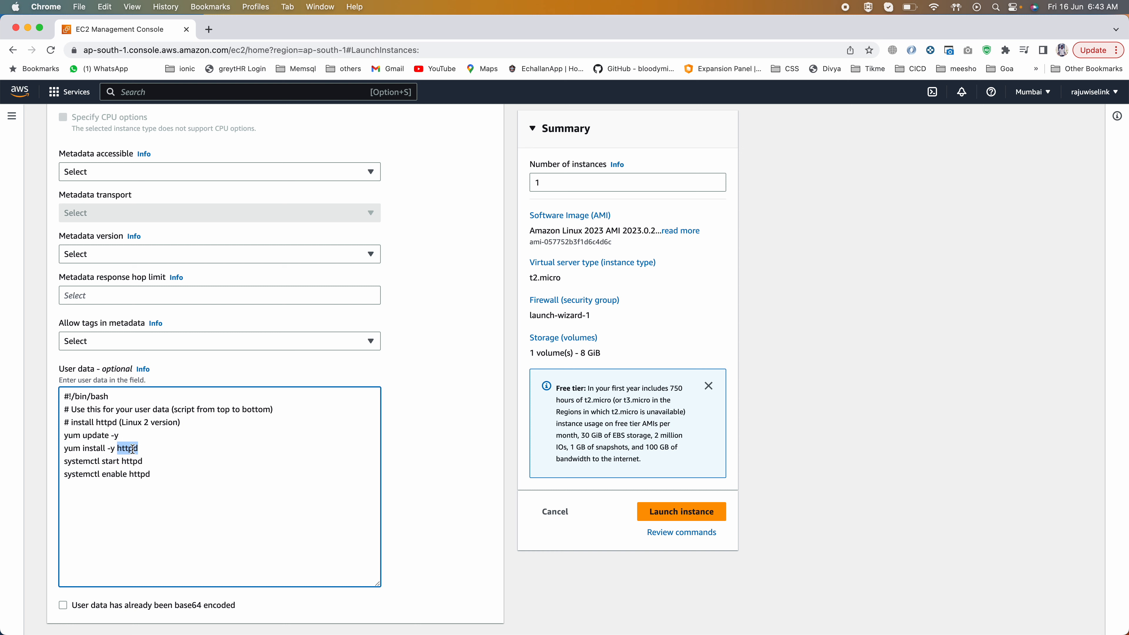
left_click_drag(65, 449, 55, 379)
left_click(151, 474)
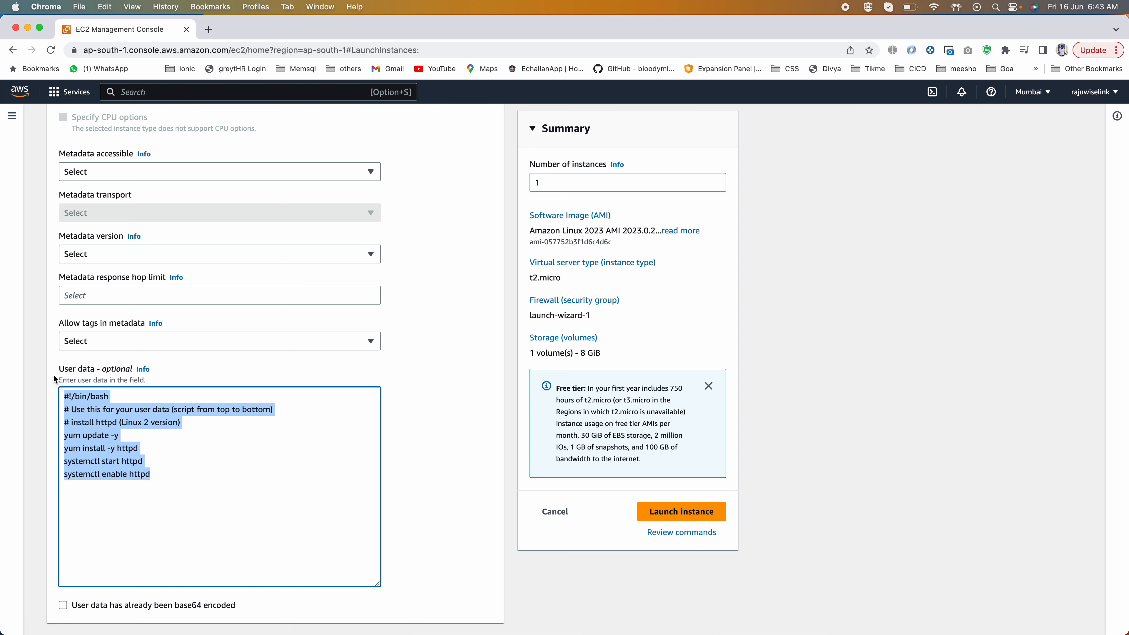
left_click(492, 363)
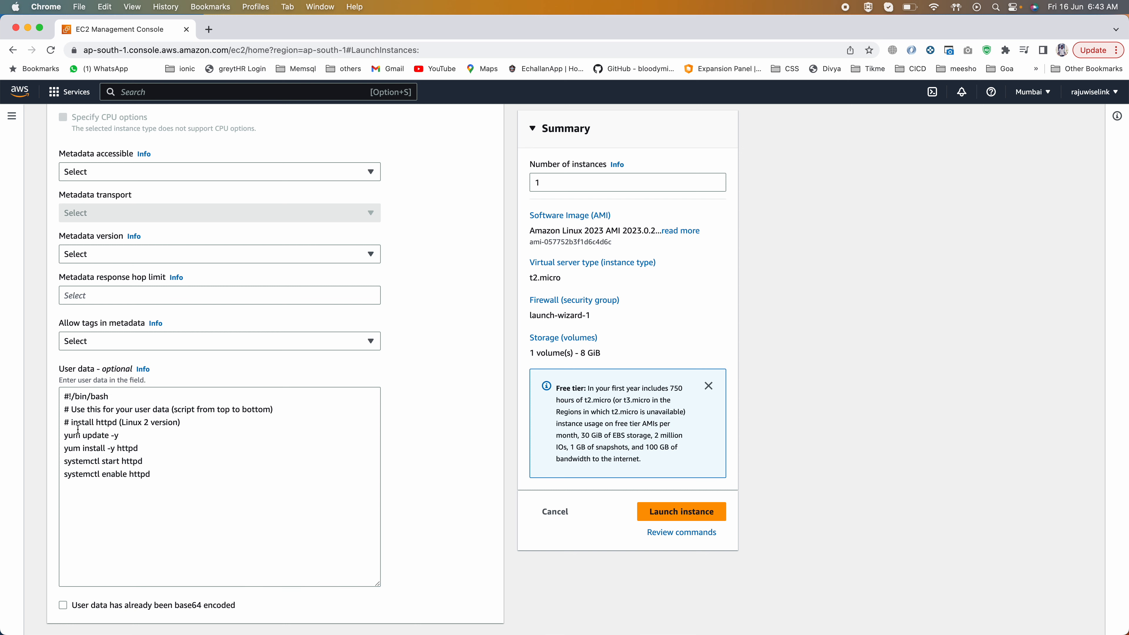
left_click_drag(150, 476, 61, 439)
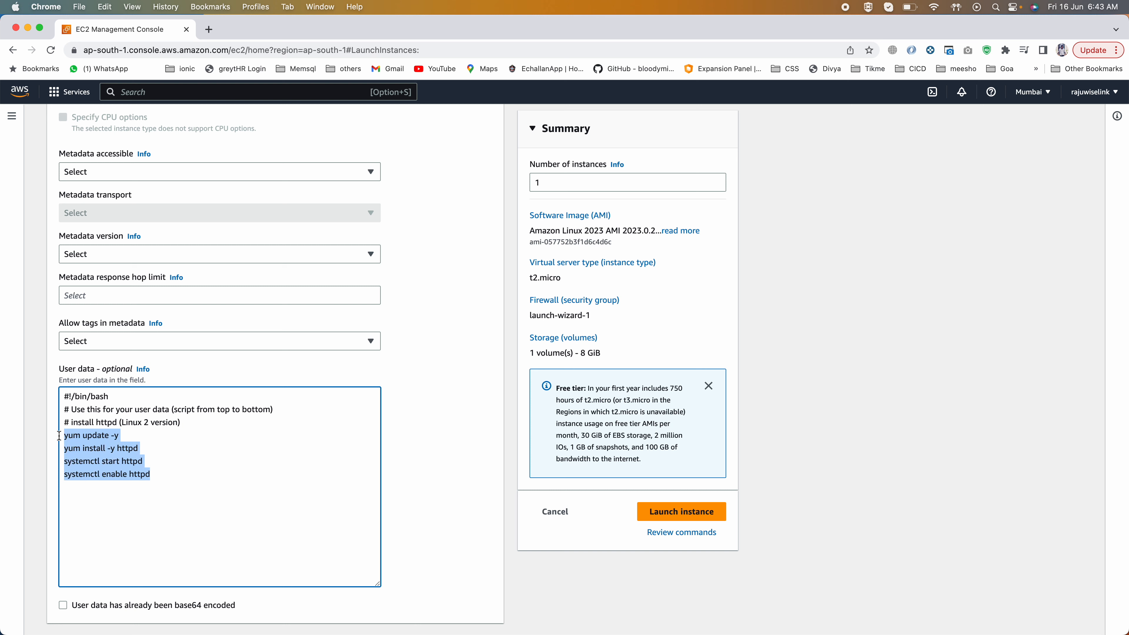
left_click(72, 486)
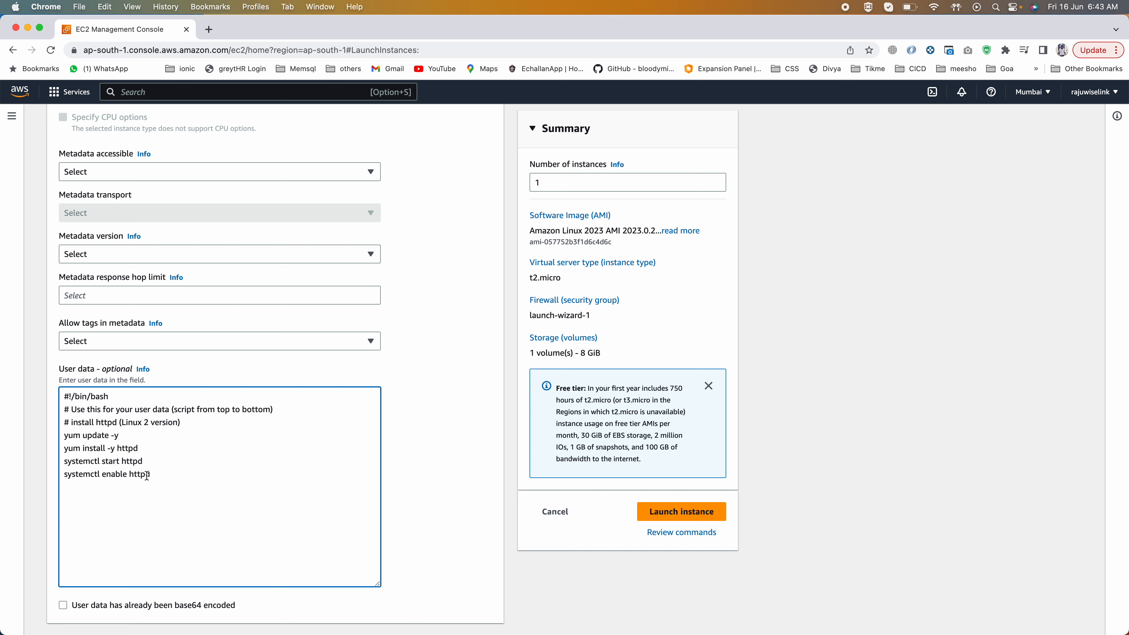
Step: Check the rest of the script in the PowerPoint comment, return to Chrome, and launch the instance
key("super+Tab")
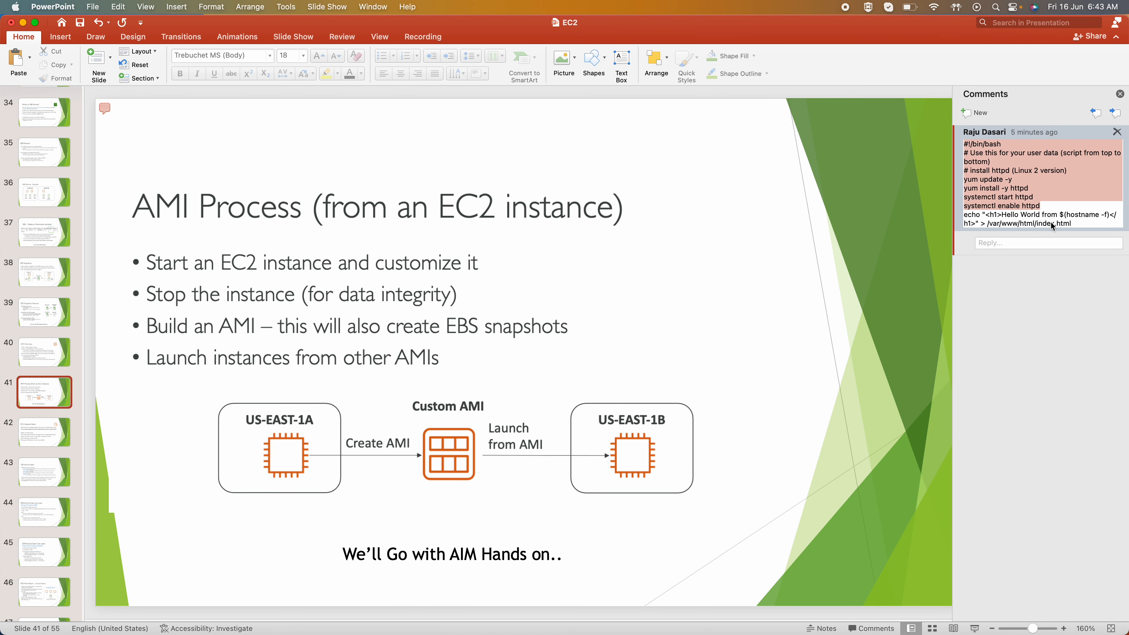
key("super+Tab")
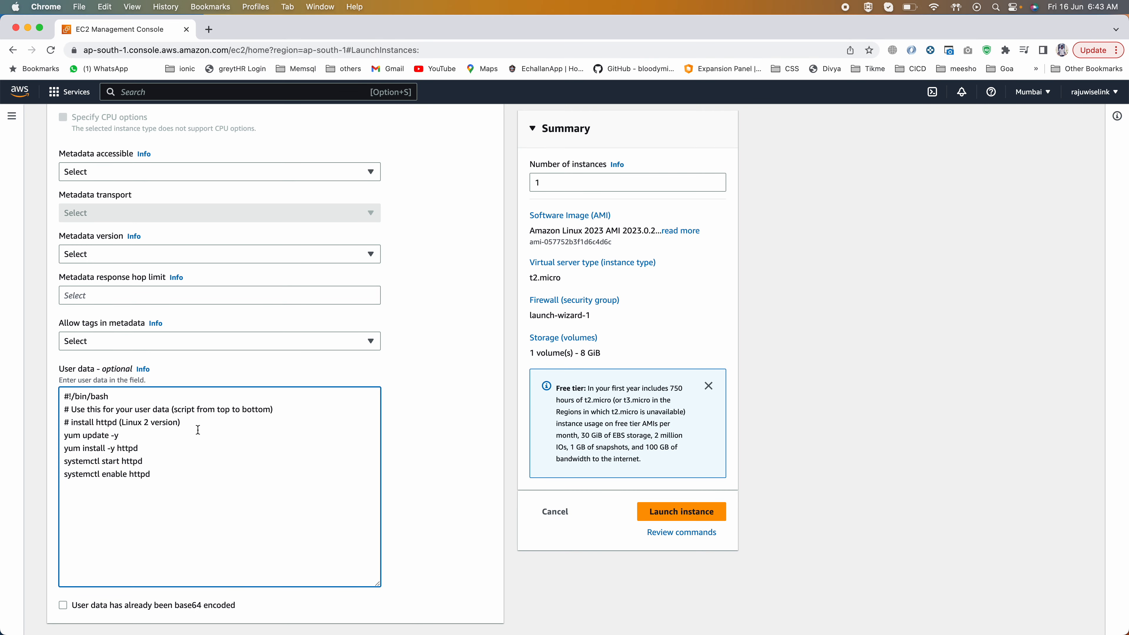
left_click(672, 513)
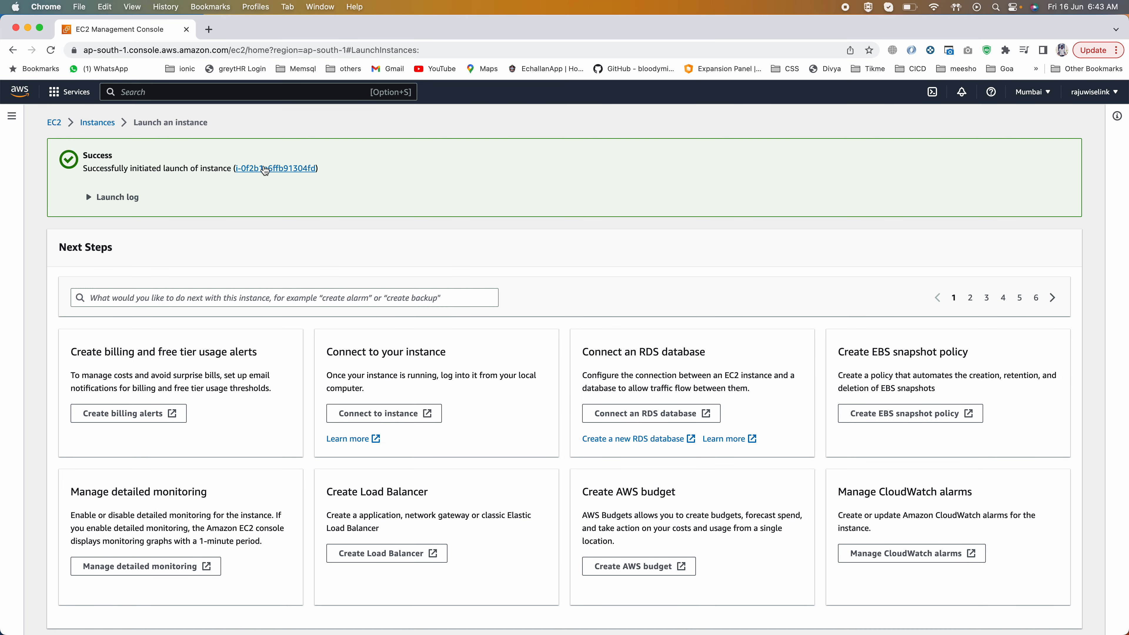
Step: Open the newly launched instance in the instances list and check its state and the EBS volumes
left_click(266, 170)
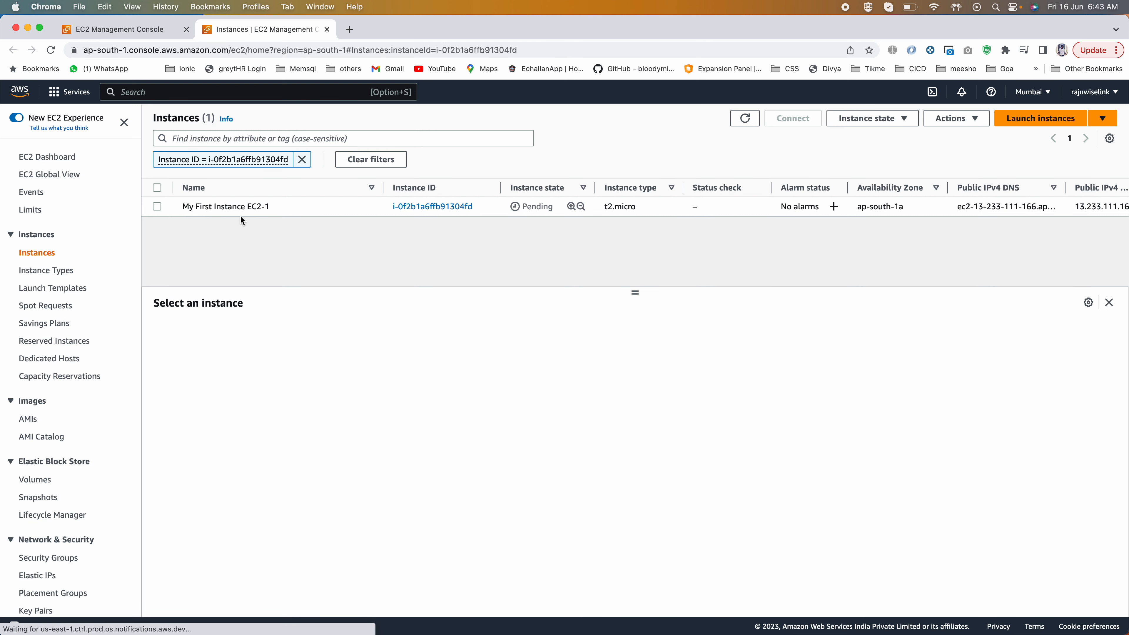
left_click_drag(521, 206, 549, 206)
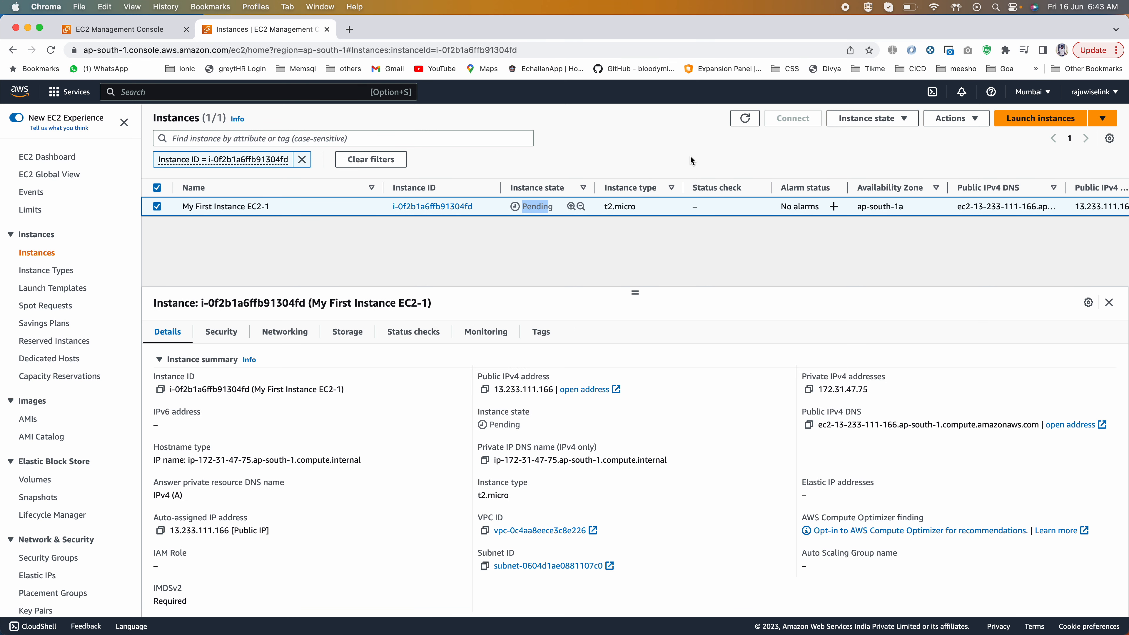
left_click(745, 118)
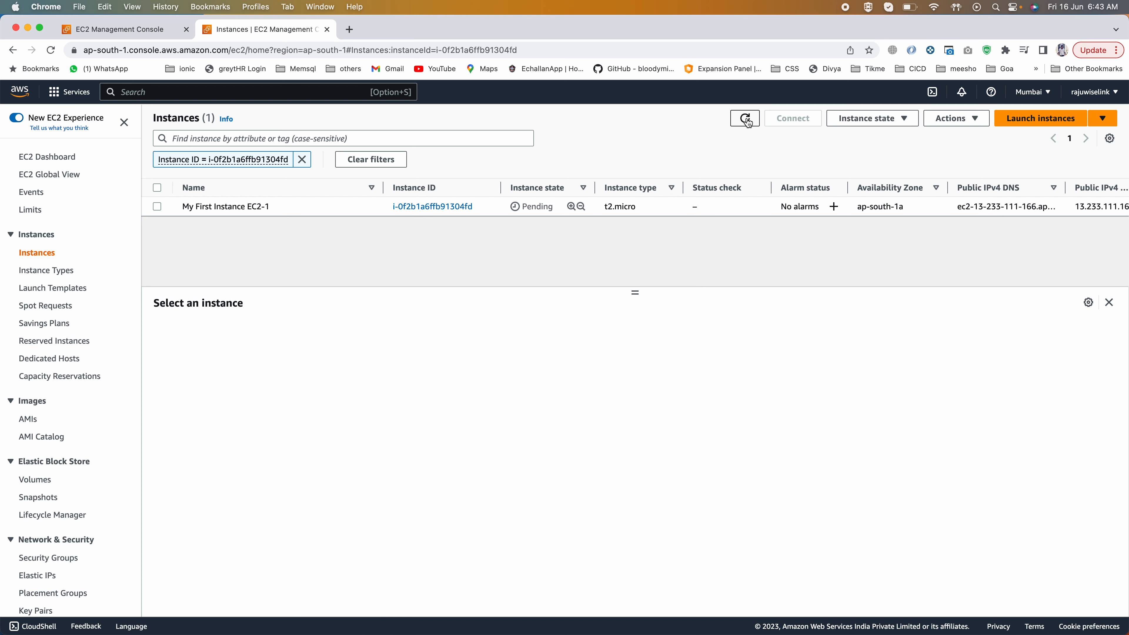
left_click(157, 206)
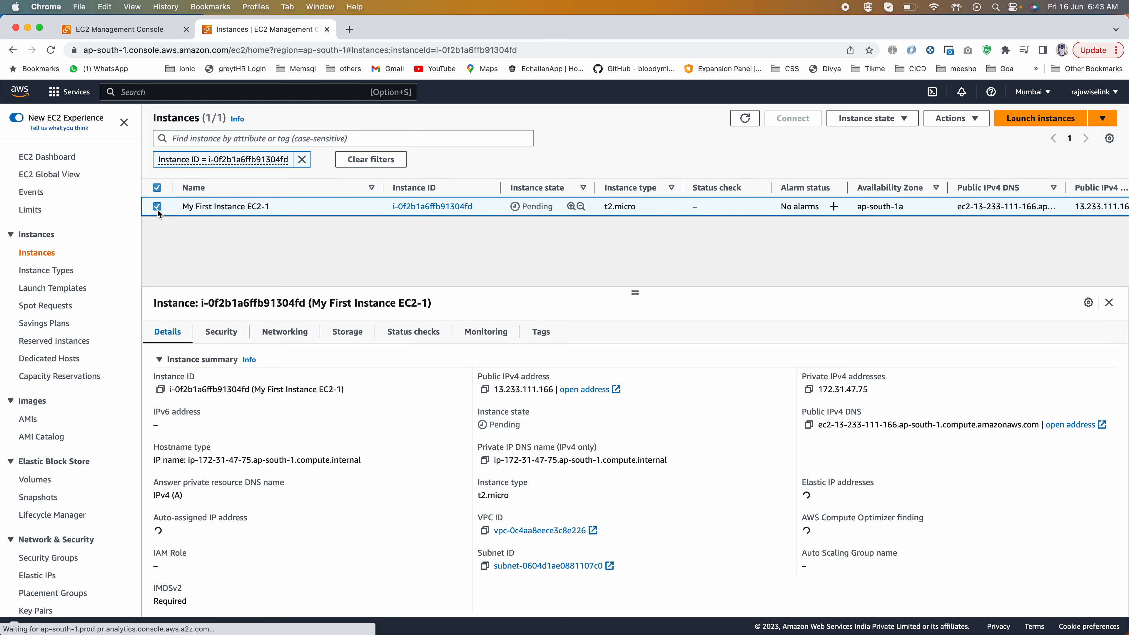
left_click(37, 480)
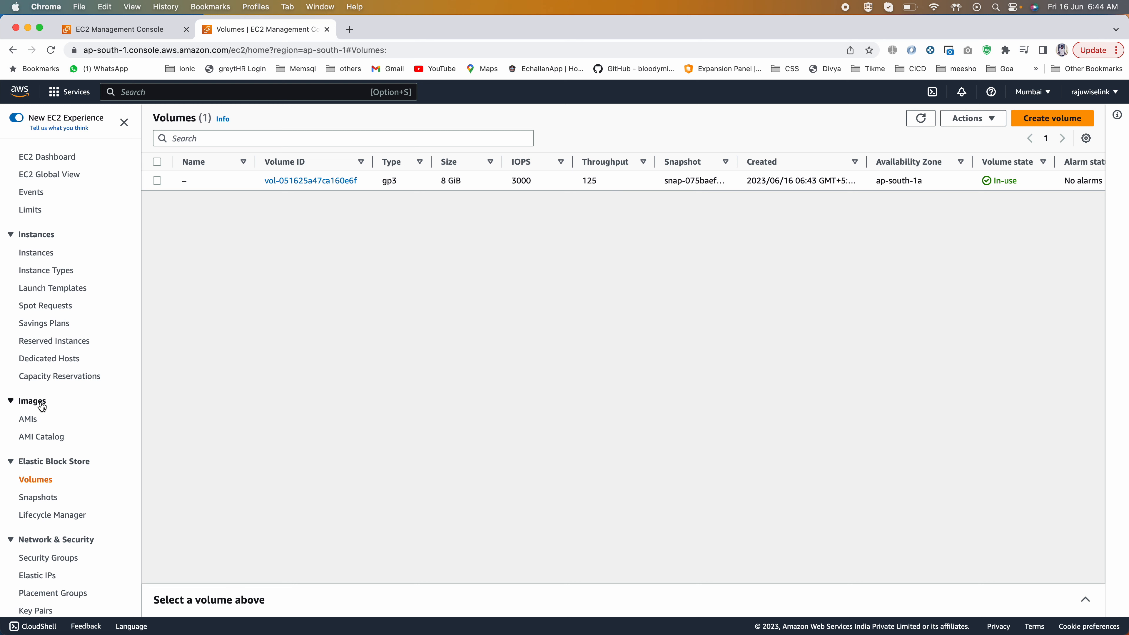
left_click(35, 253)
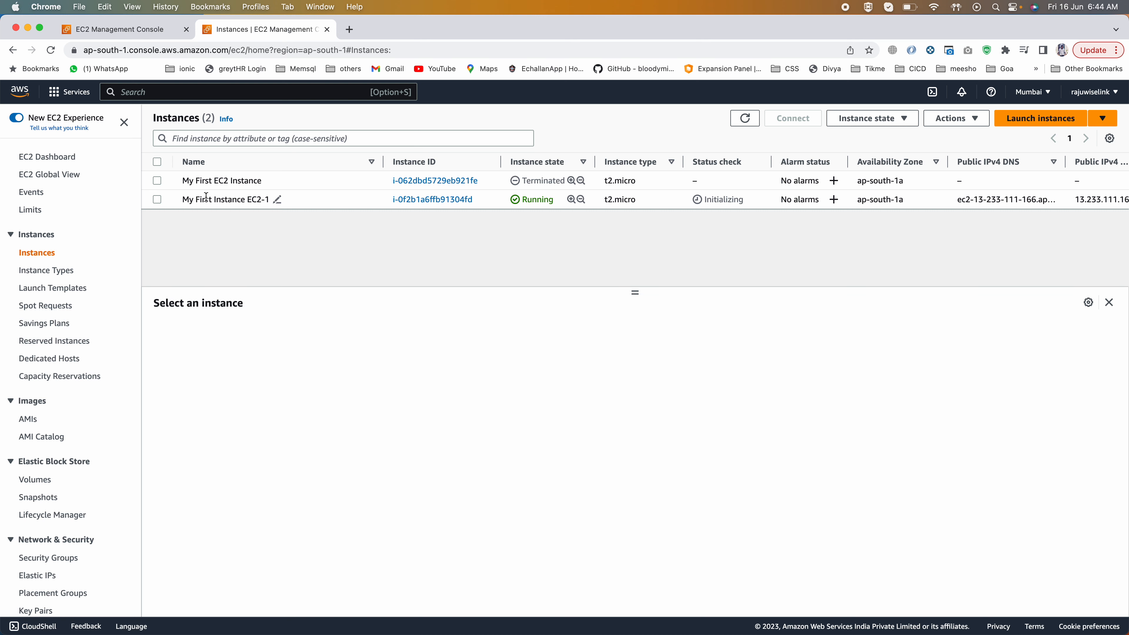
Step: Select My First Instance EC2-1 and load its public IPv4 address in a new browser tab
left_click(158, 199)
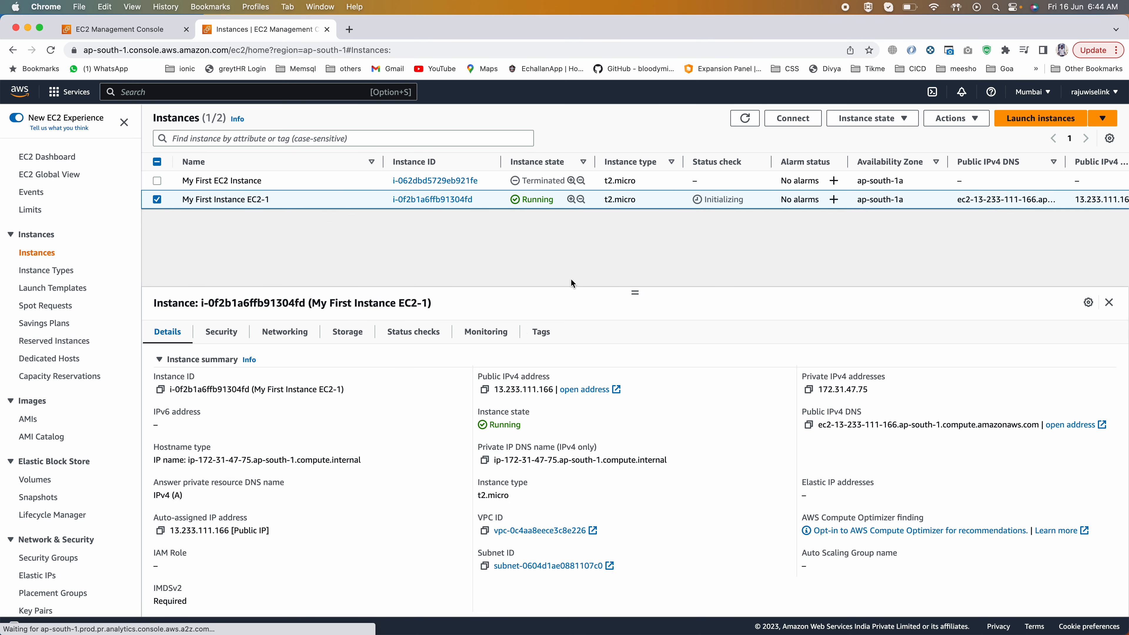
double_click(518, 387)
key("super+c")
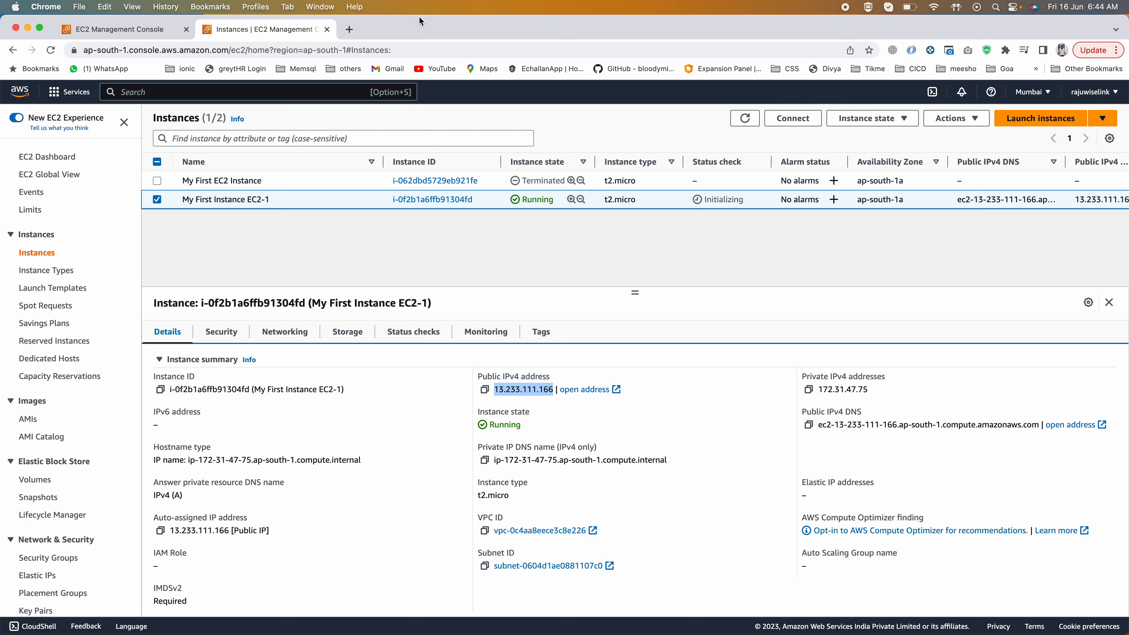
left_click(350, 29)
key("super+v")
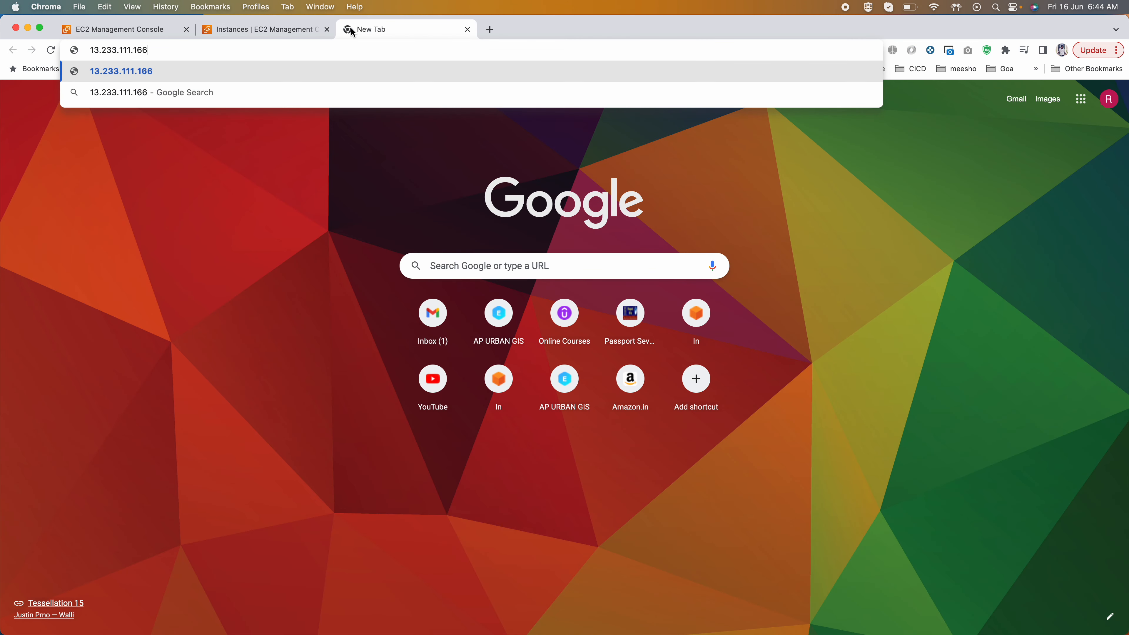
key("Return")
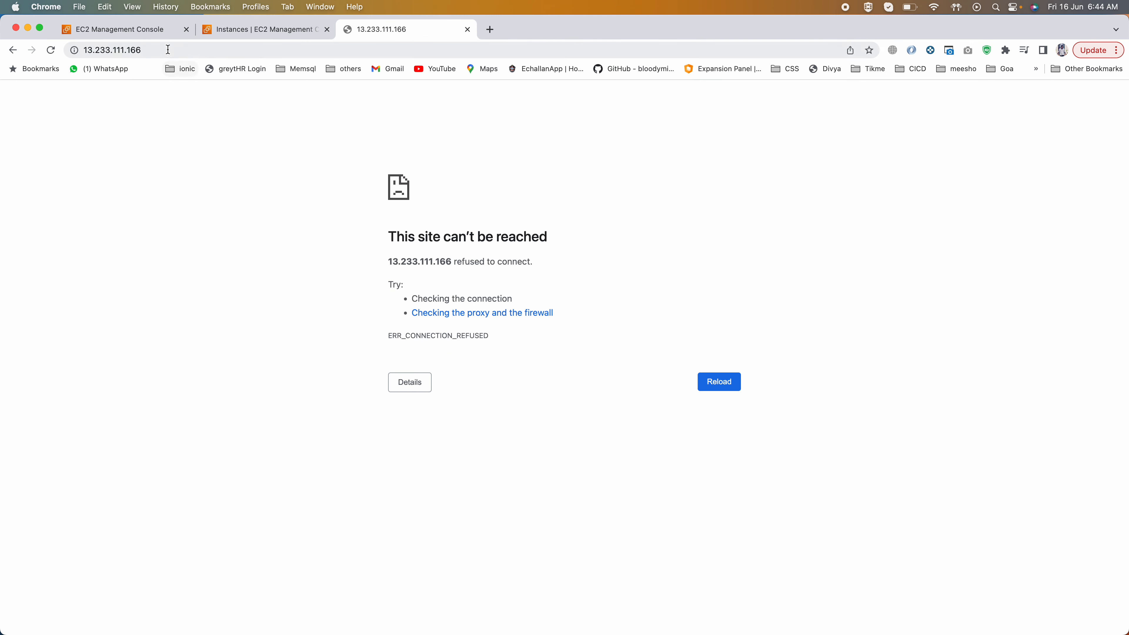
Step: Return to the instances list, refresh it, and check the instance's state and status check
left_click(286, 27)
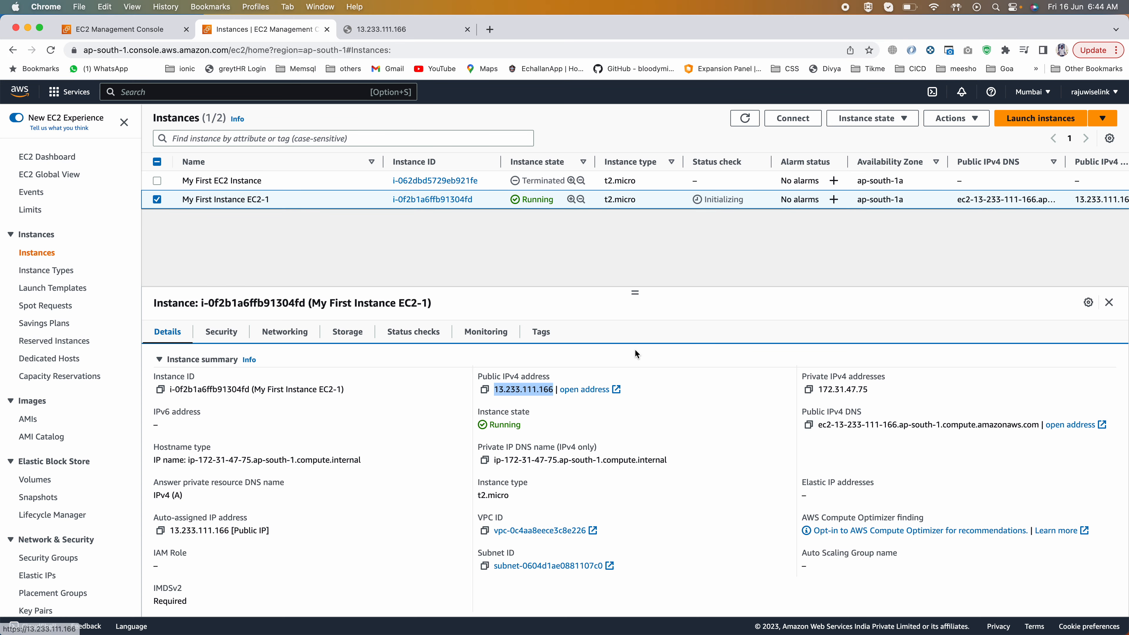
left_click(744, 119)
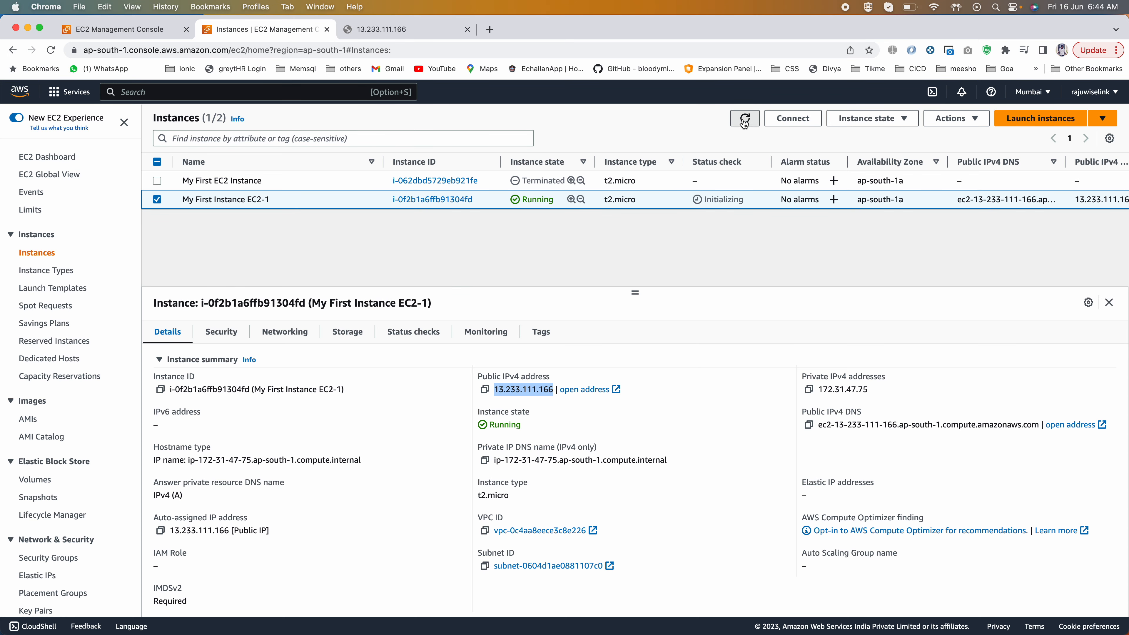
left_click_drag(529, 197, 554, 200)
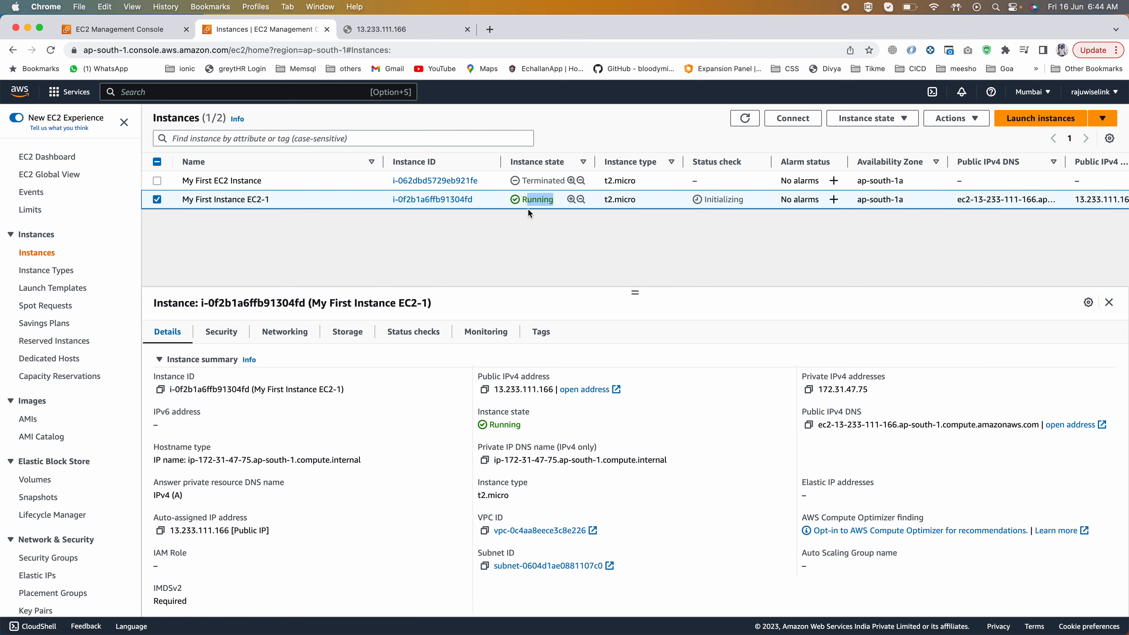
left_click_drag(744, 199, 697, 201)
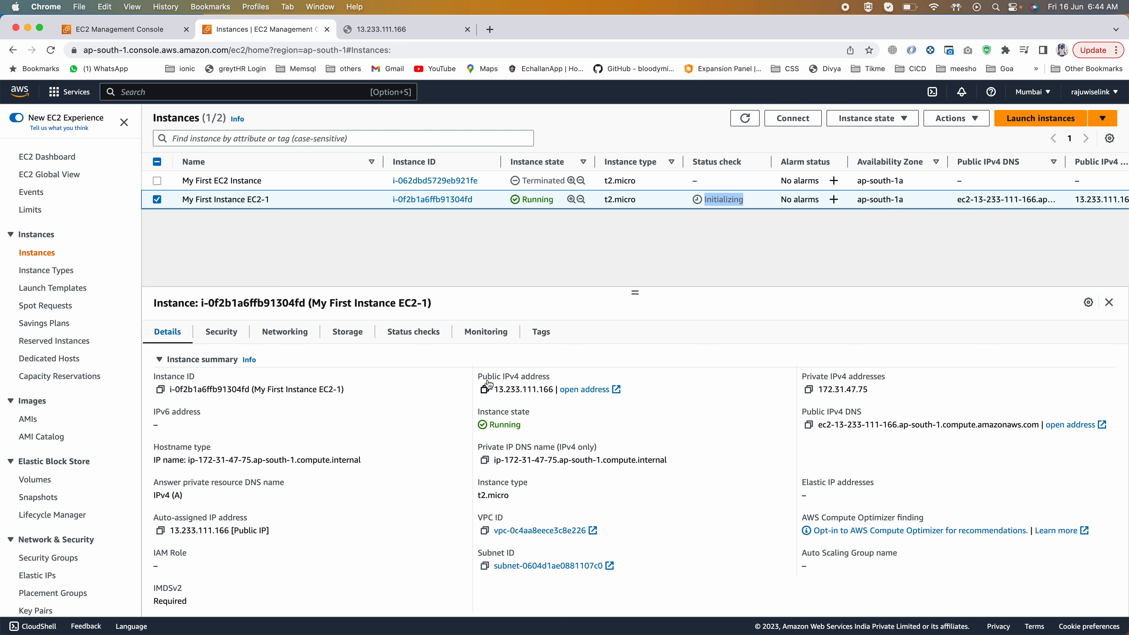
Step: Copy the instance's public IPv4 address, load it again in the existing address tab, and check the served page
left_click(485, 390)
left_click(353, 30)
left_click(303, 50)
key("Return")
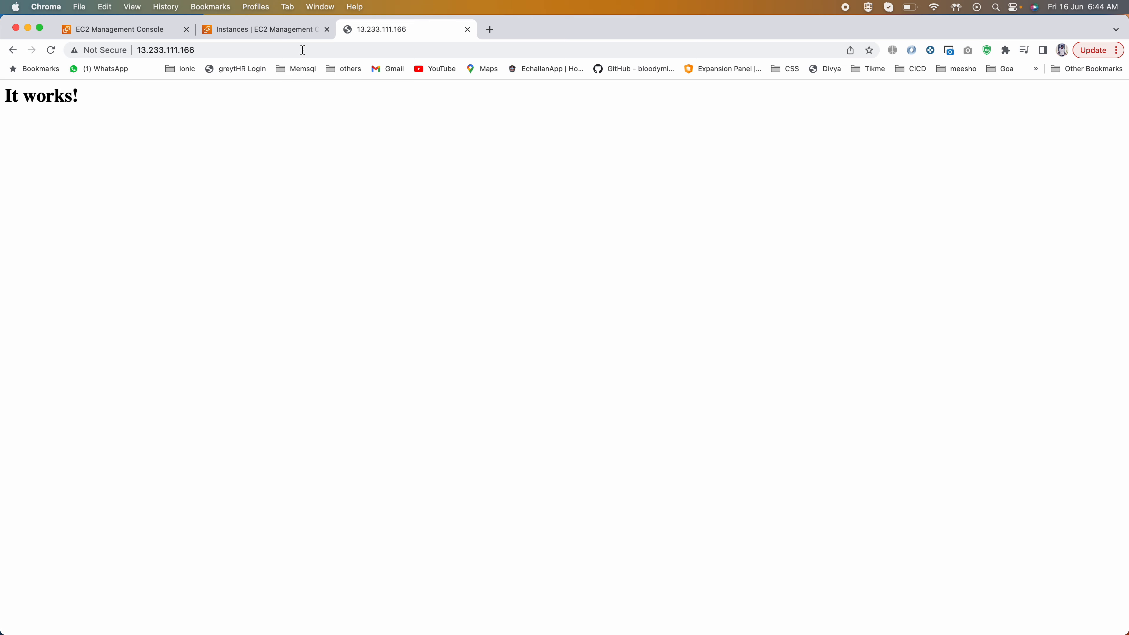
left_click(151, 51)
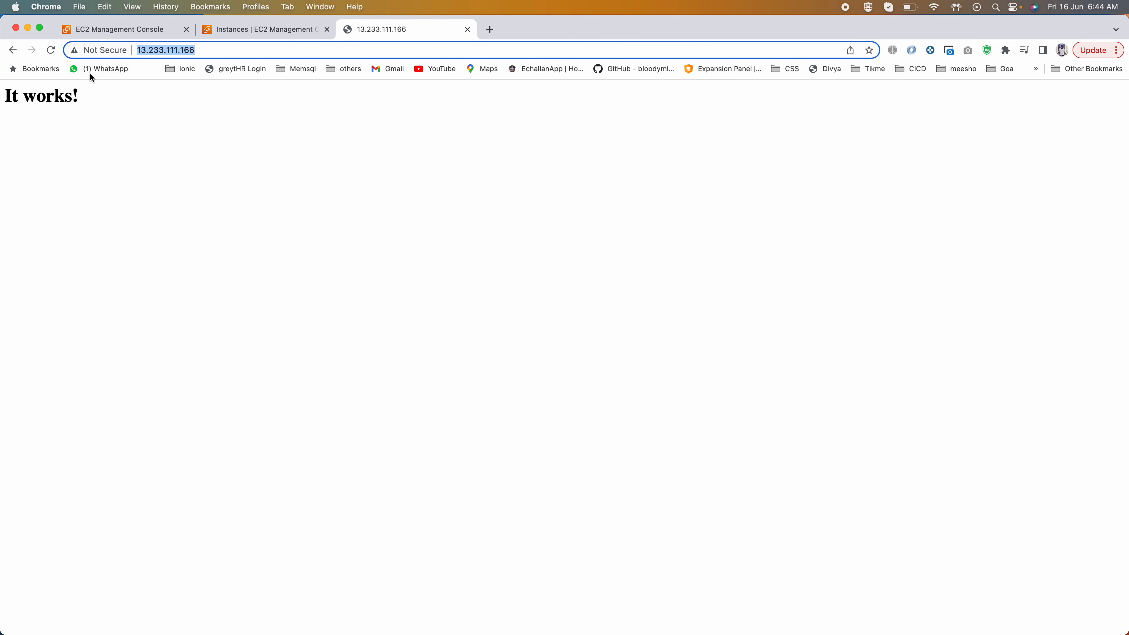
left_click_drag(79, 93, 2, 98)
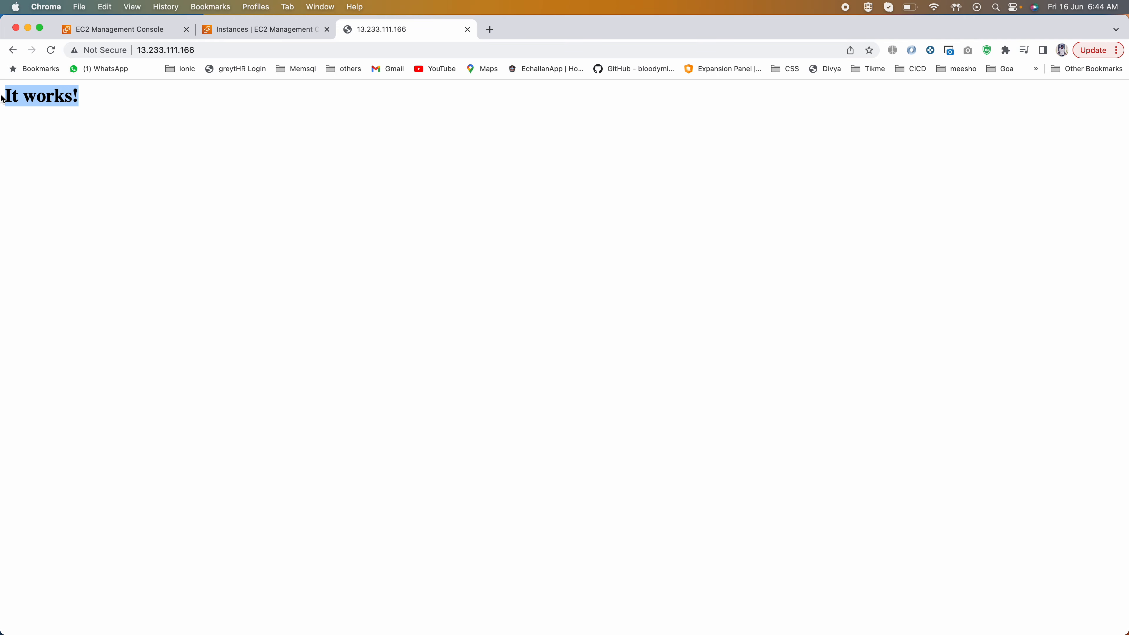
Step: Switch to PowerPoint and review the script comment's httpd install, start and enable commands and its closing echo line
left_click(231, 36)
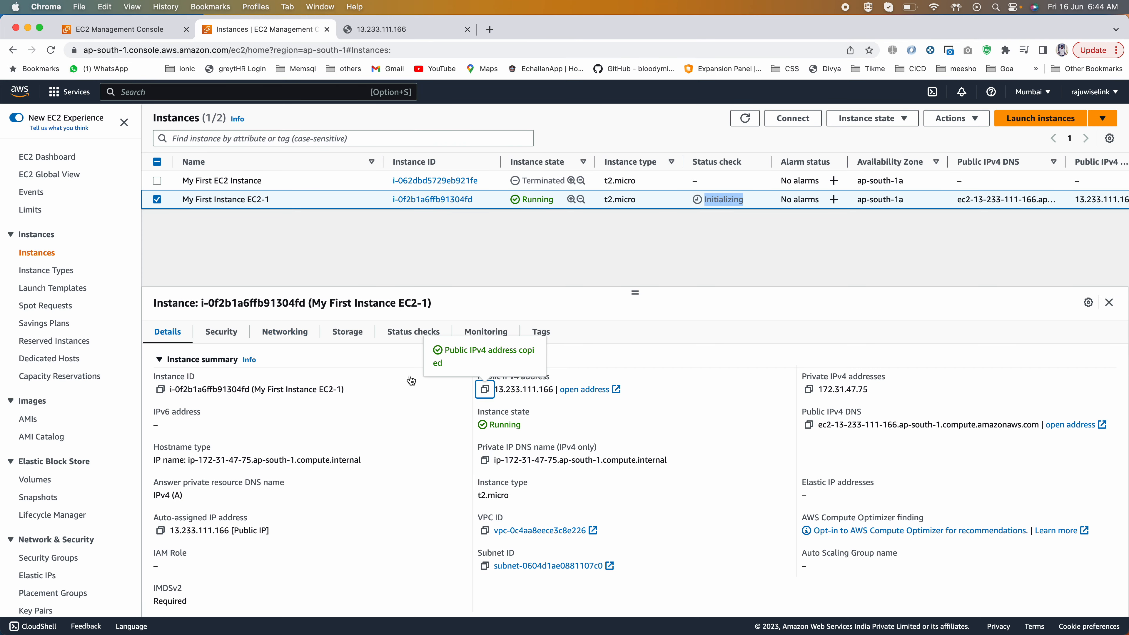
left_click(516, 397)
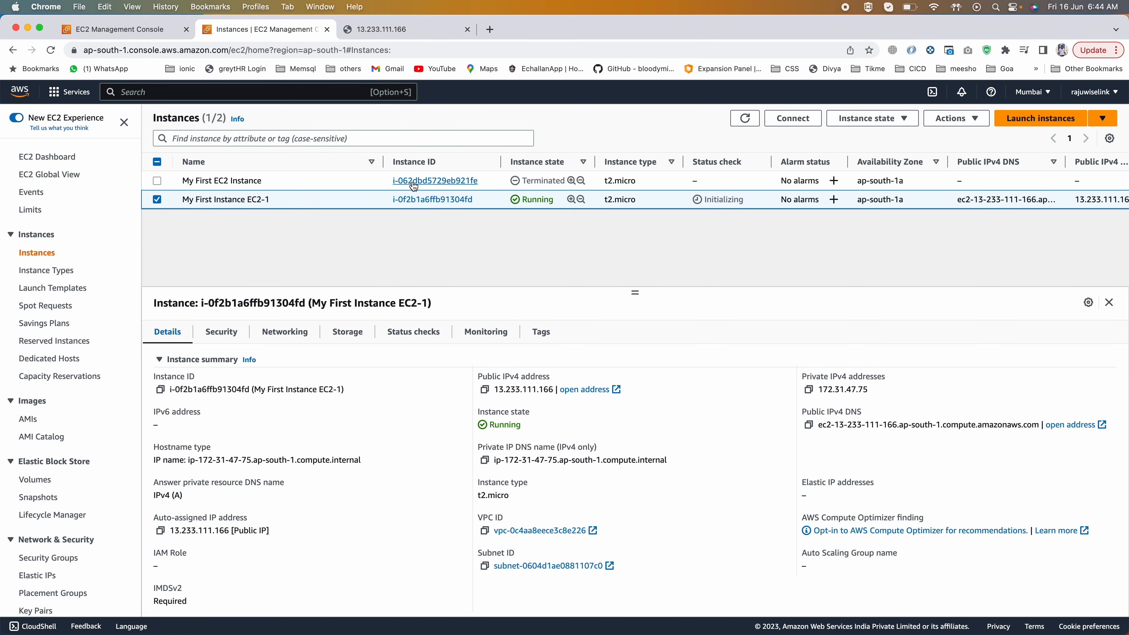
key("super+Tab")
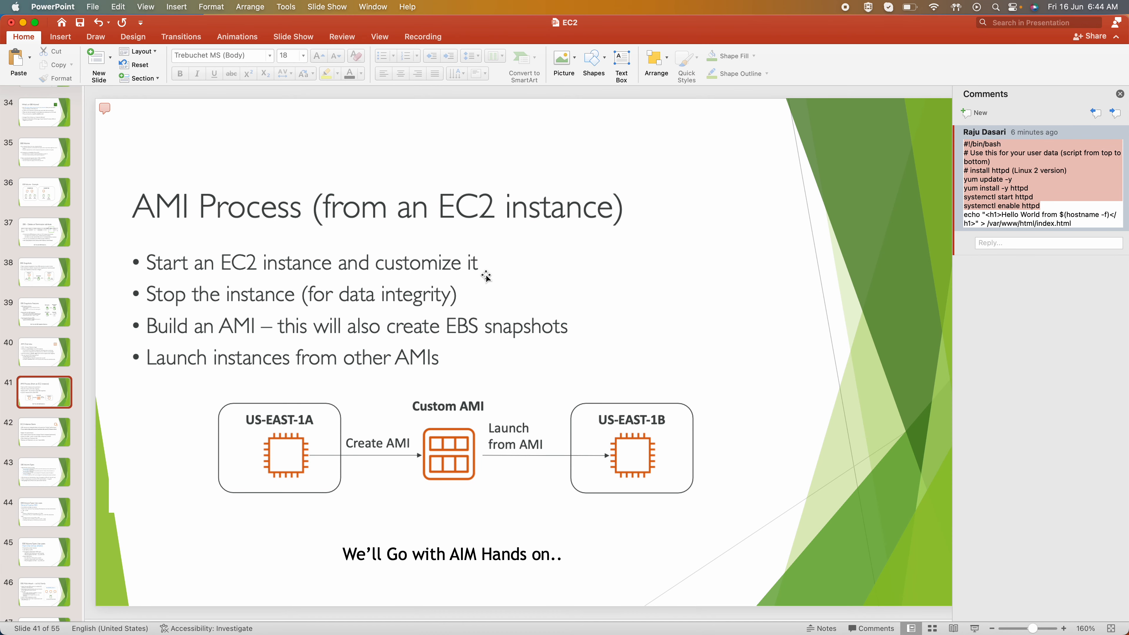
left_click_drag(1018, 188, 967, 190)
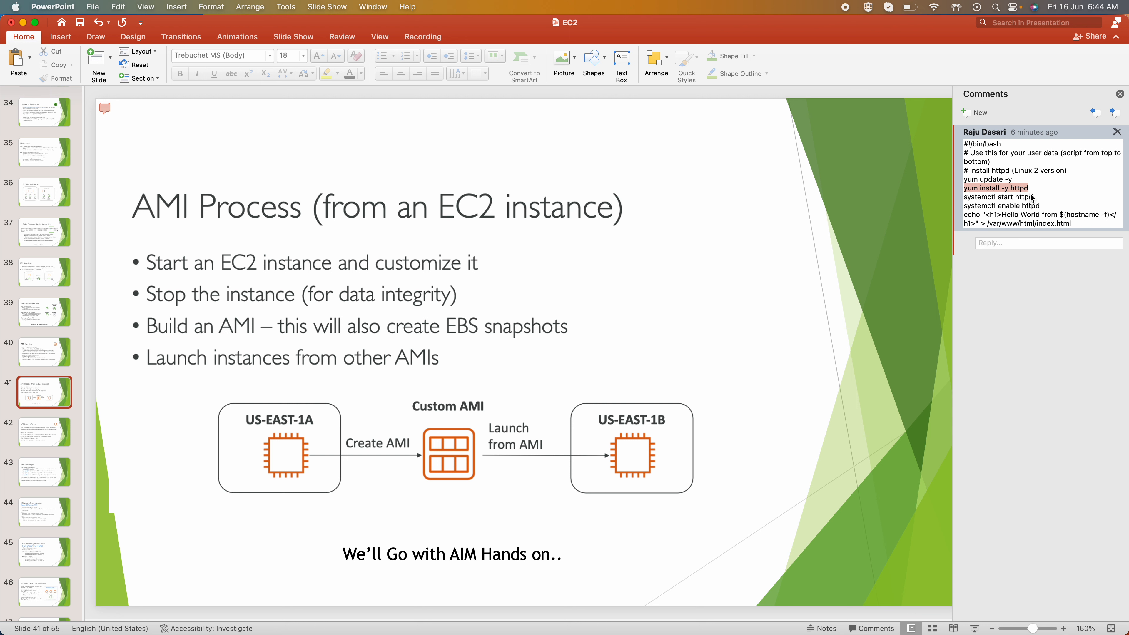
left_click_drag(1033, 197, 959, 198)
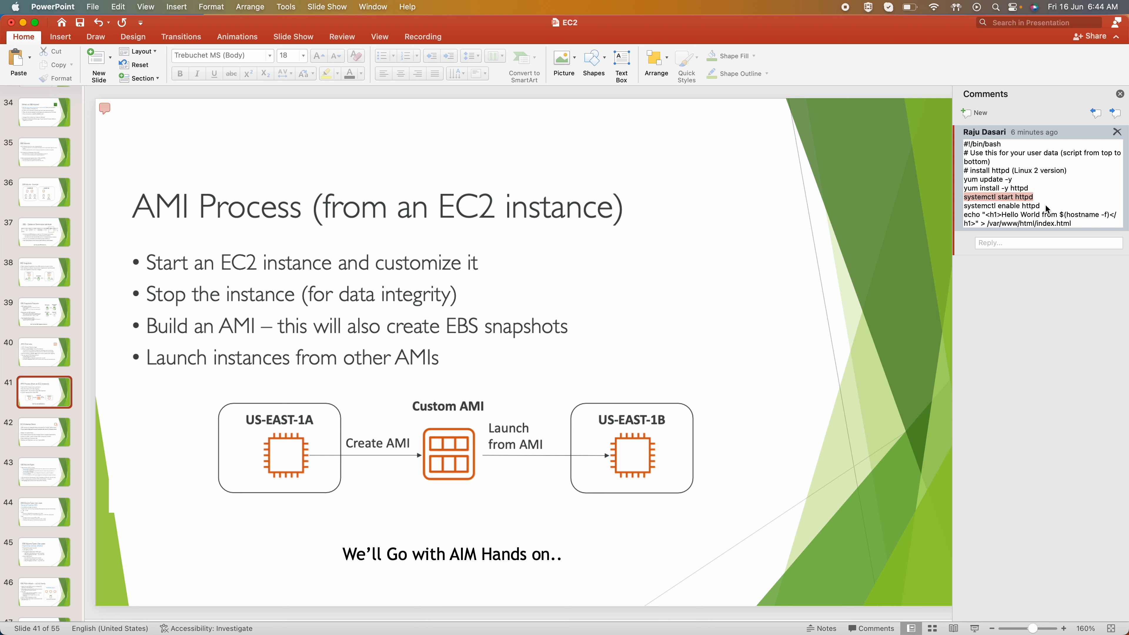
left_click_drag(1047, 206, 944, 136)
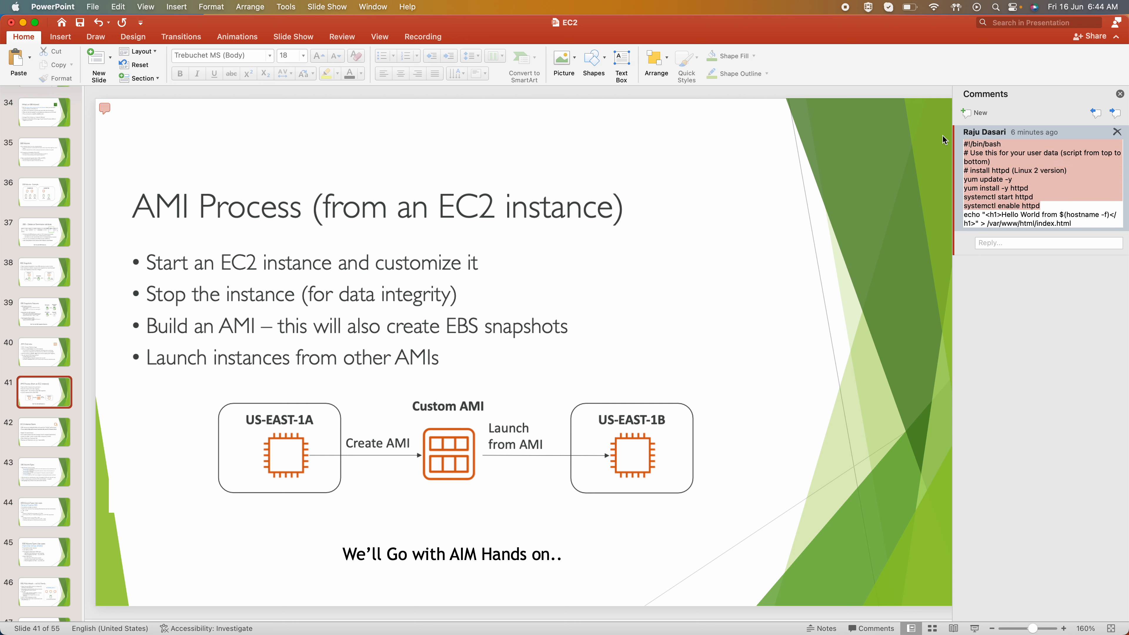
left_click_drag(1079, 226, 1014, 218)
left_click(1030, 216)
Step: Return to Chrome, refresh the instances list, and select My First Instance EC2-1
key("super+Tab")
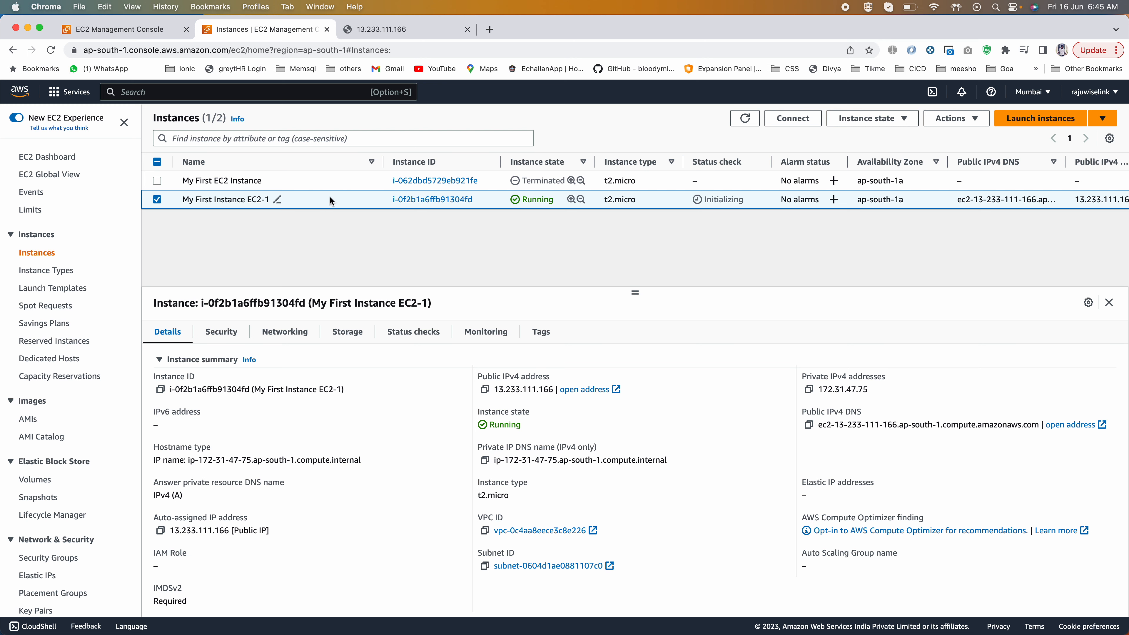
left_click(744, 120)
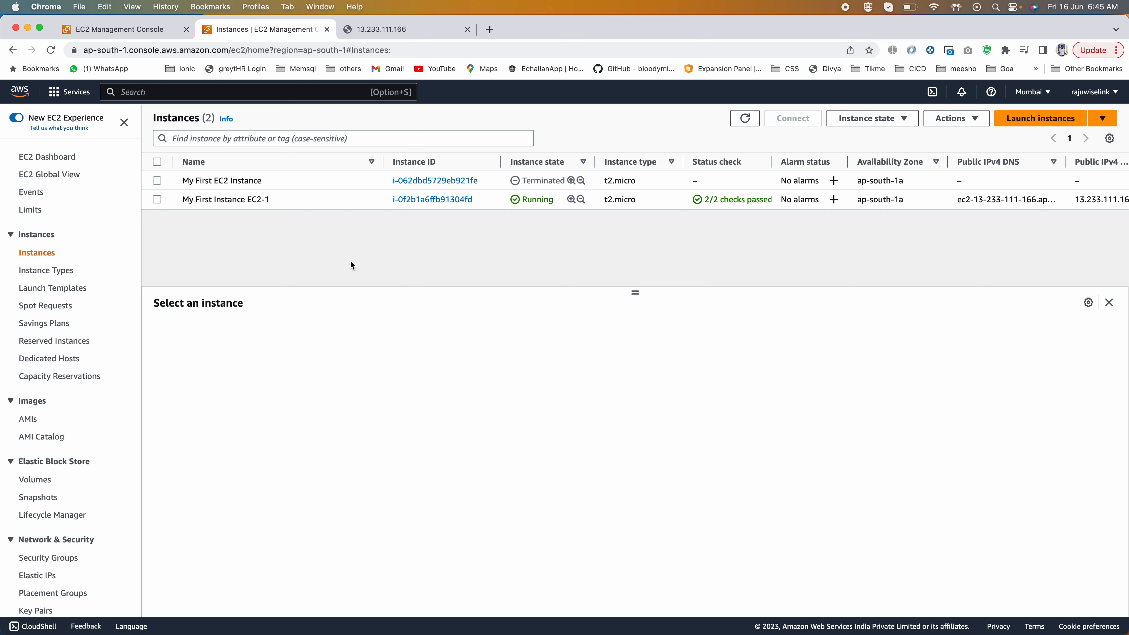
left_click(158, 200)
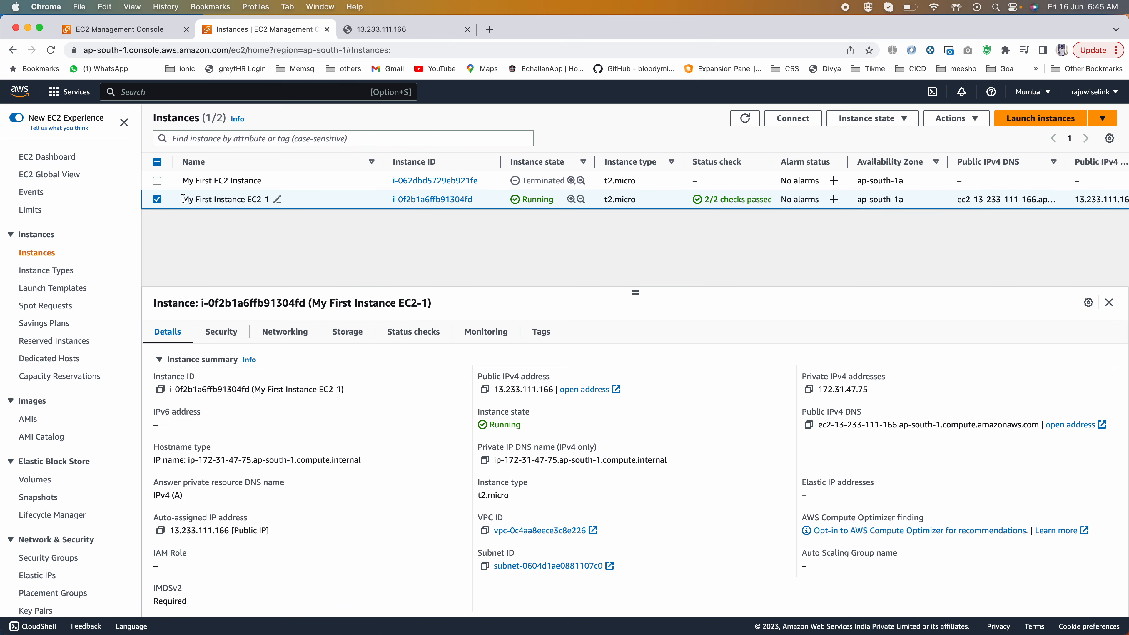
left_click_drag(182, 200, 282, 198)
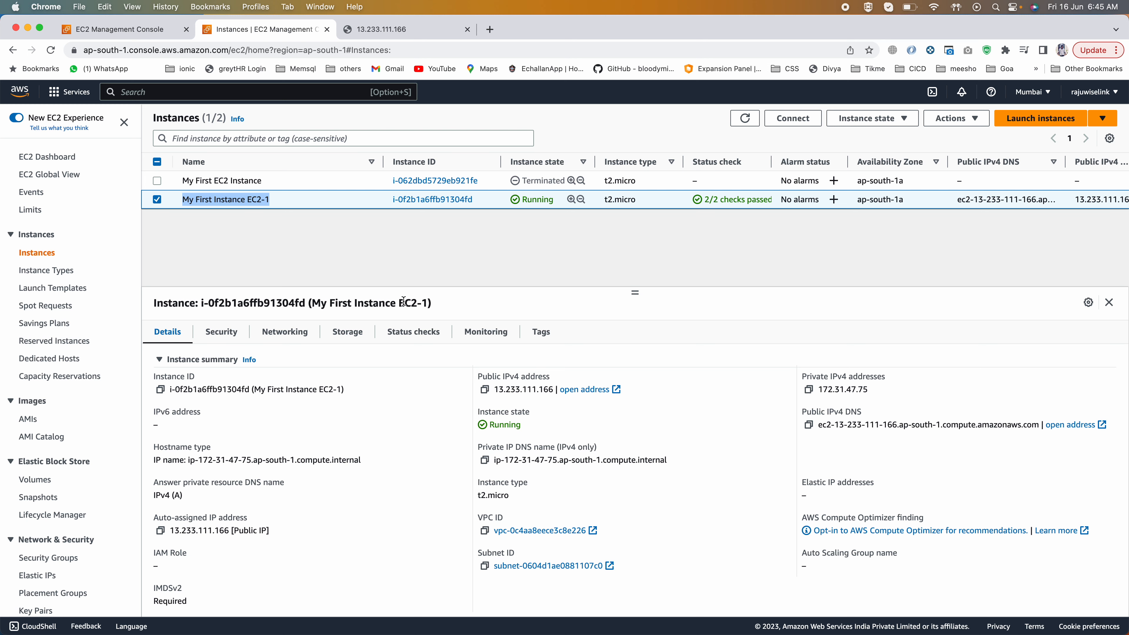
left_click(156, 200)
left_click(157, 199)
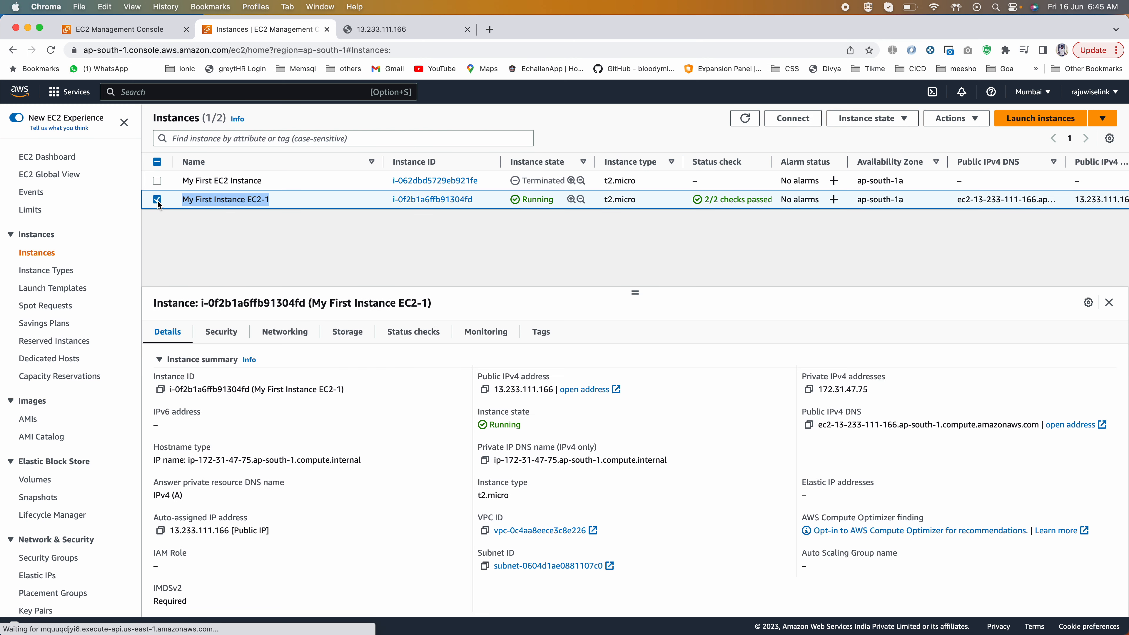
Step: Start creating an image from the selected instance and name the image myEc21AMI
left_click(953, 118)
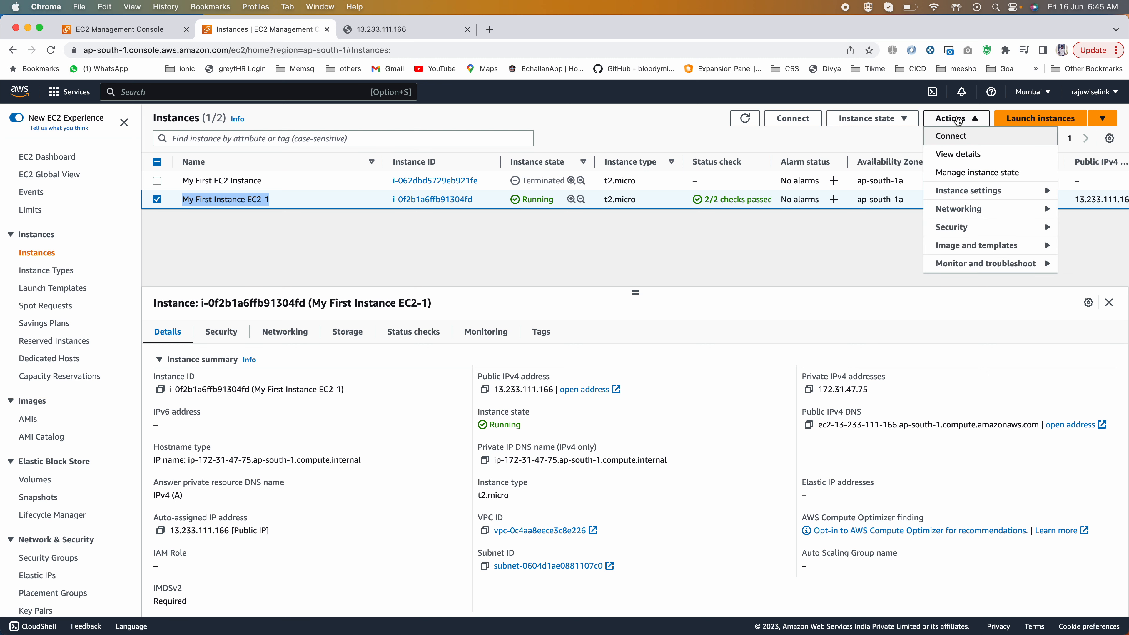
mouse_move(961, 247)
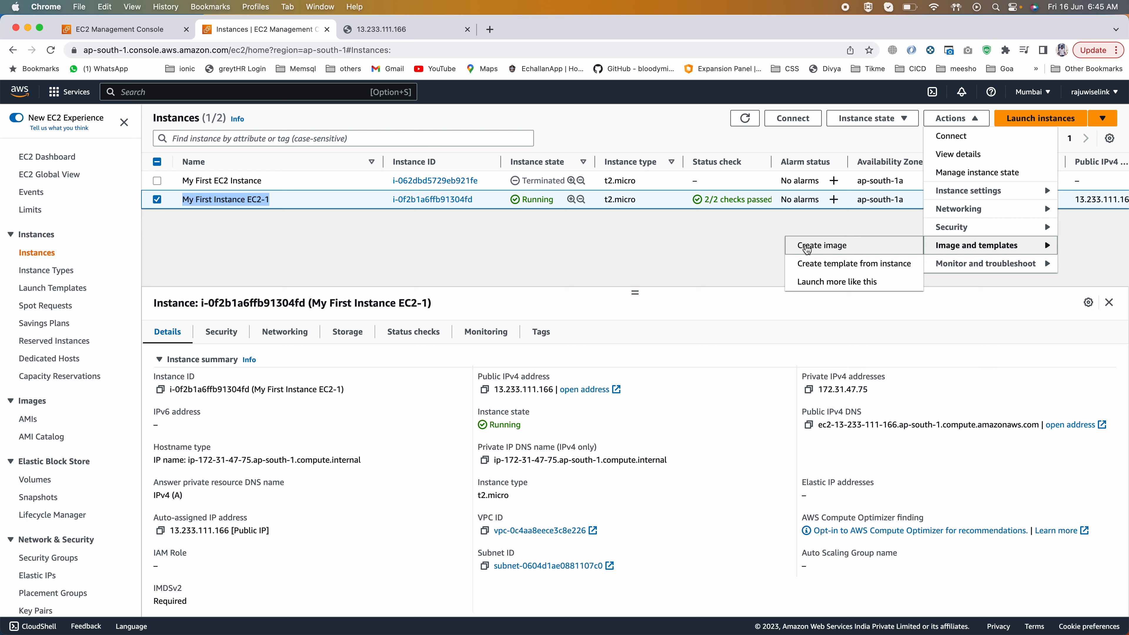
left_click(821, 245)
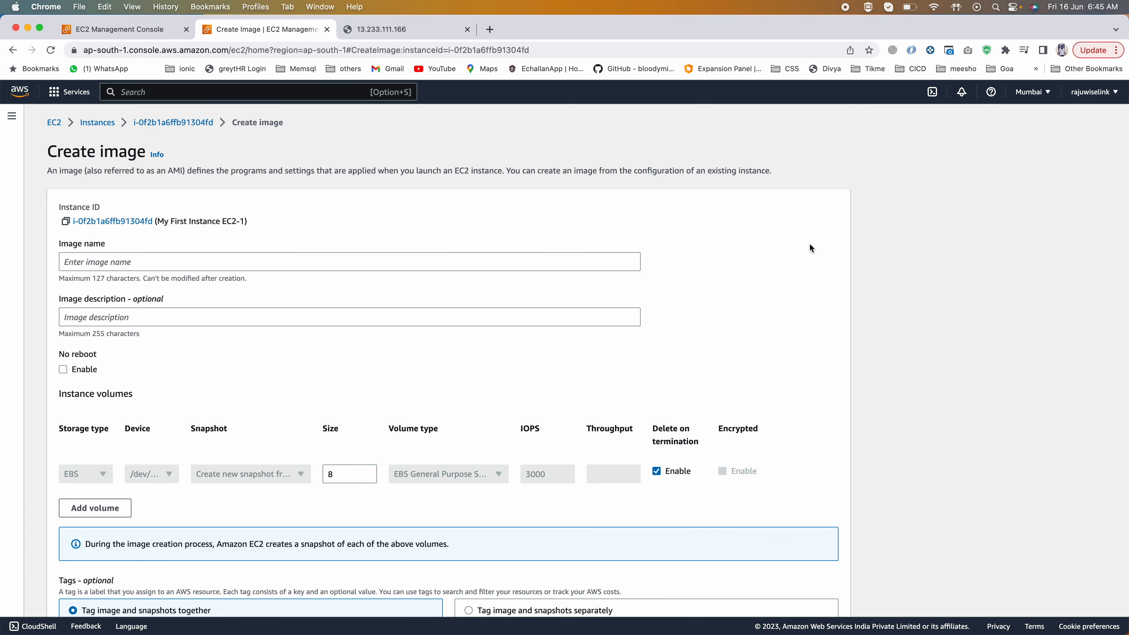
left_click(104, 262)
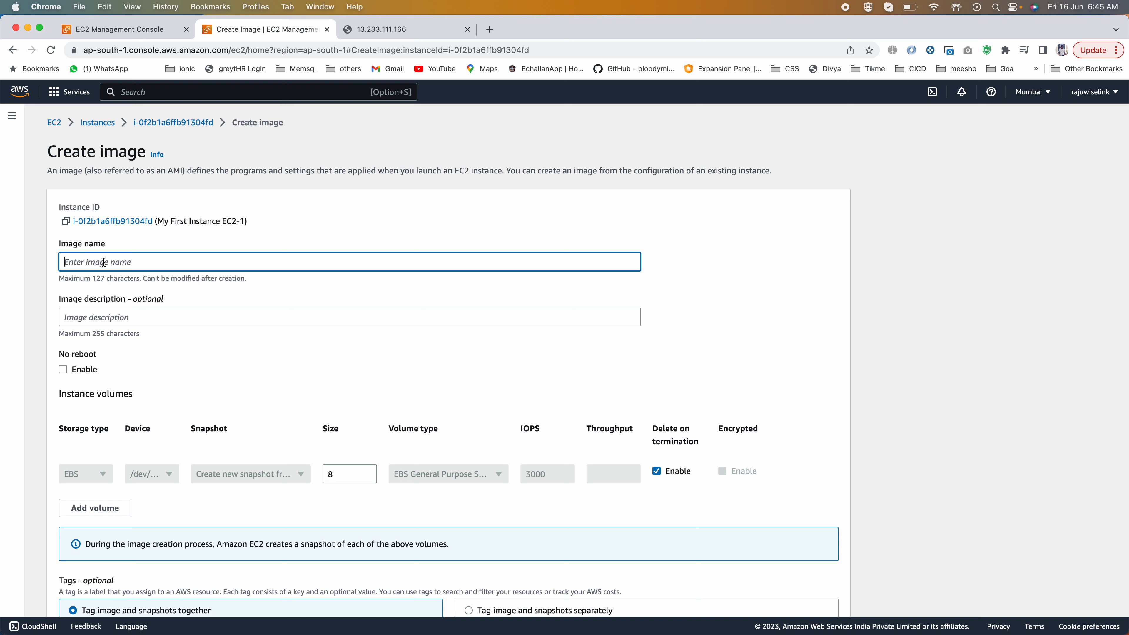
type("myEc21")
type("APi")
key("BackSpace")
key("BackSpace")
type("MI")
Step: Copy the image name myEc21AMI into the image description
left_click(112, 318)
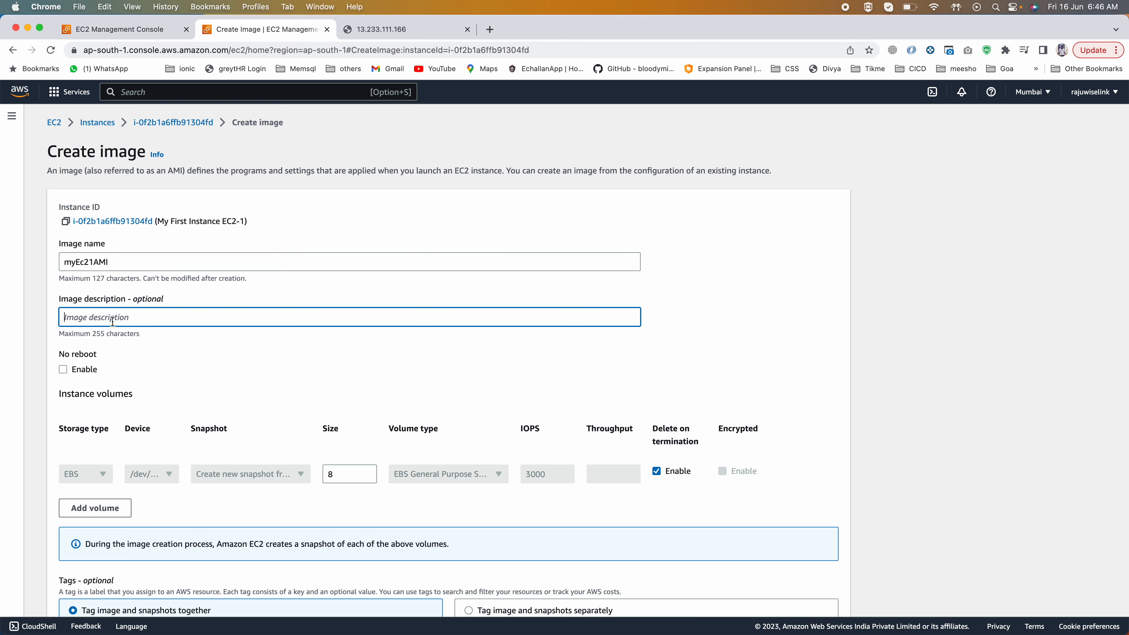
left_click_drag(114, 262, 35, 261)
key("super+c")
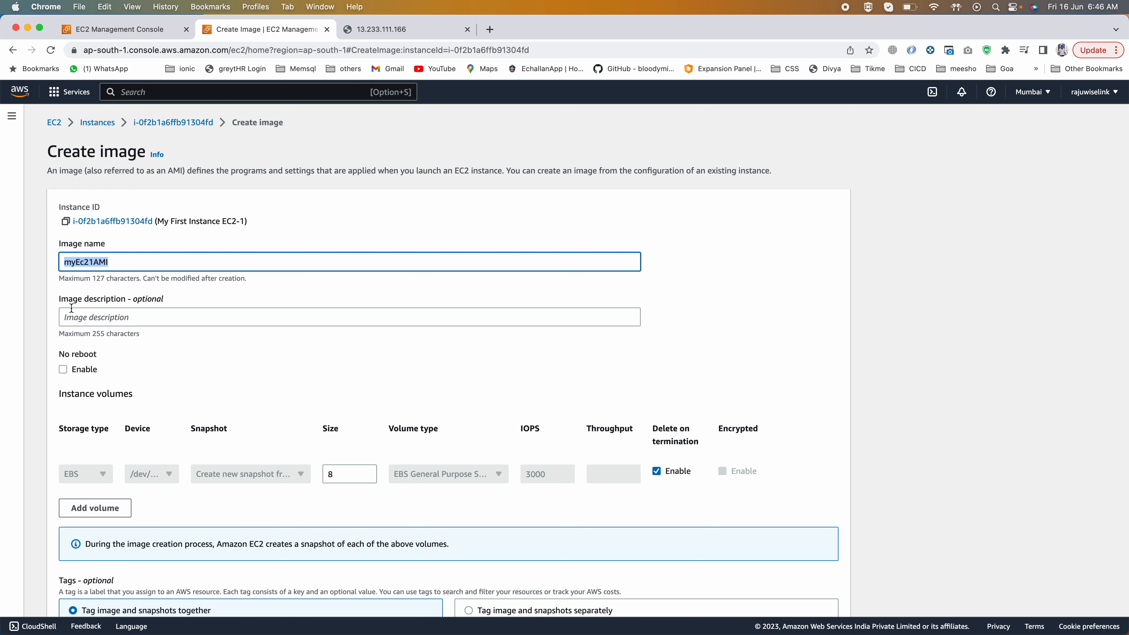
left_click(77, 316)
key("super+v")
scroll(77, 316, "down", 3)
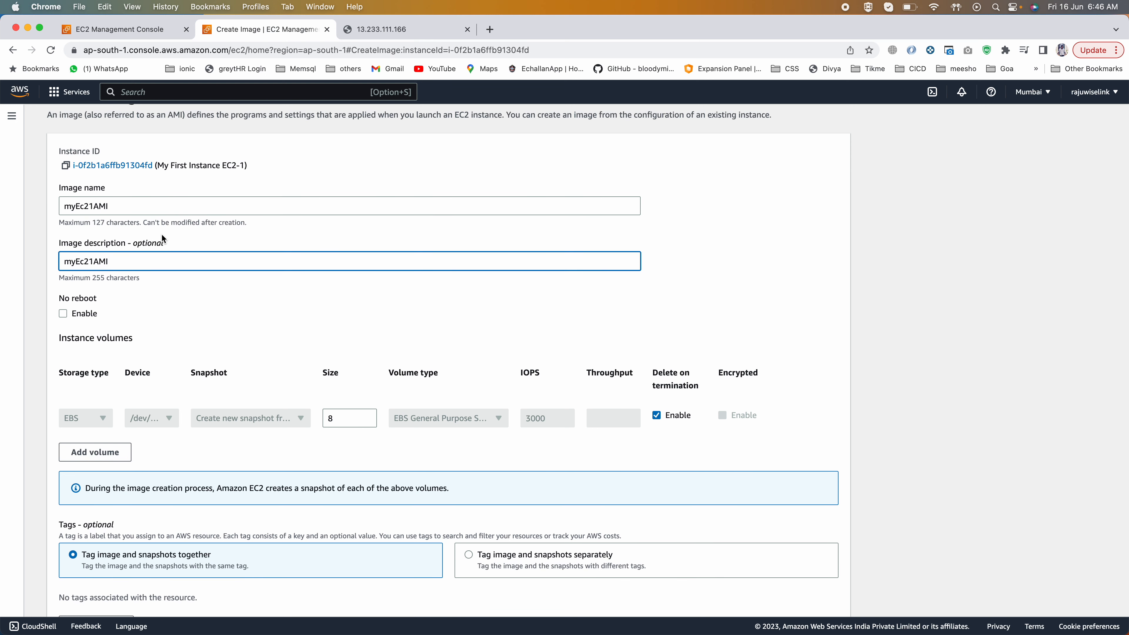
Step: Enable the No reboot option for the myEc21AMI image
scroll(162, 233, "down", 2)
left_click_drag(58, 256, 103, 261)
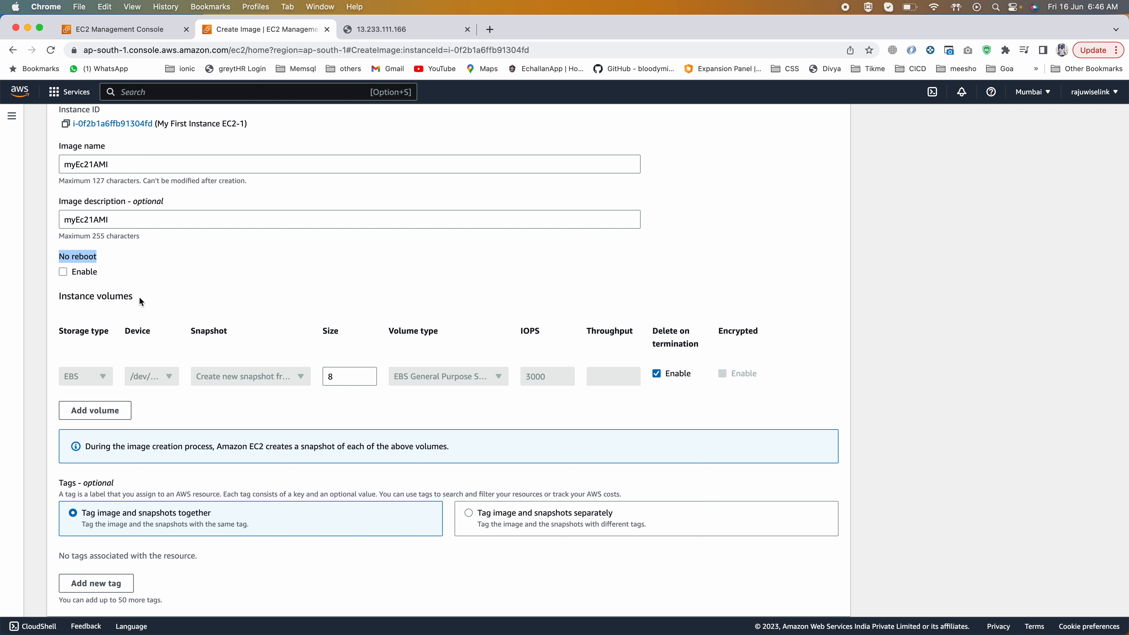
left_click(64, 270)
scroll(251, 302, "down", 1)
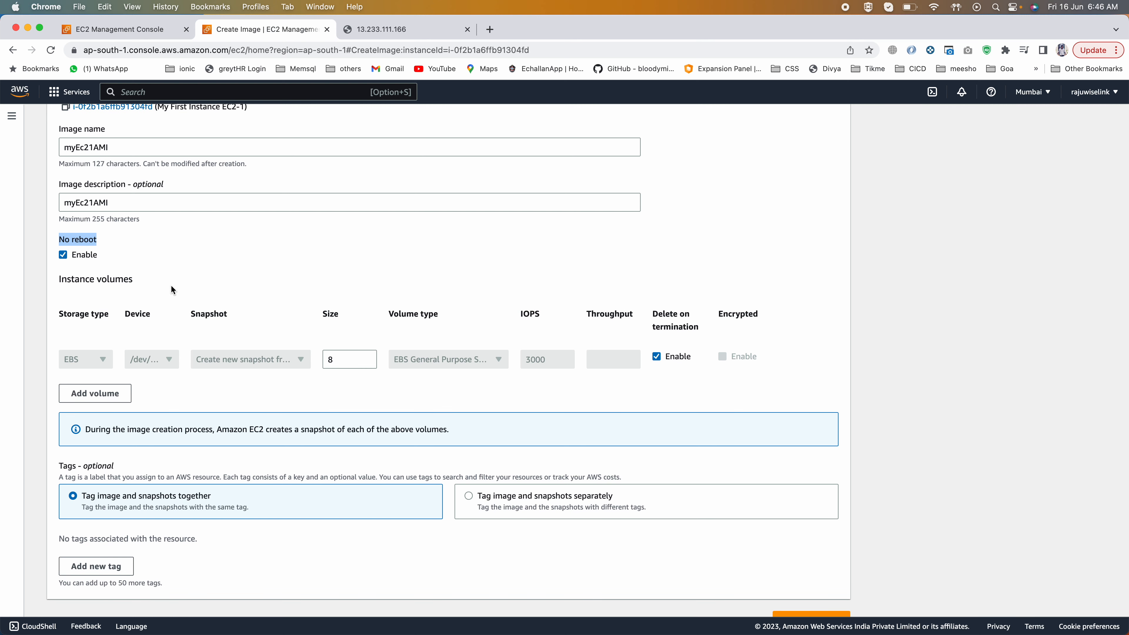
scroll(172, 289, "down", 2)
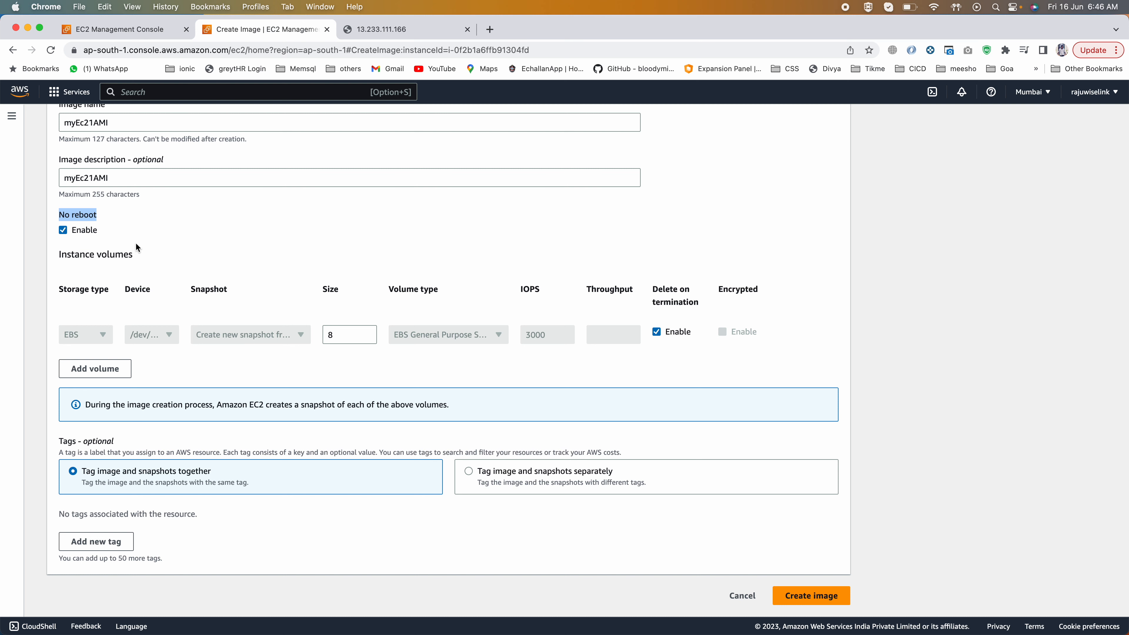
Step: Check the source instance name and the volume size, and create the image
scroll(310, 269, "up", 2)
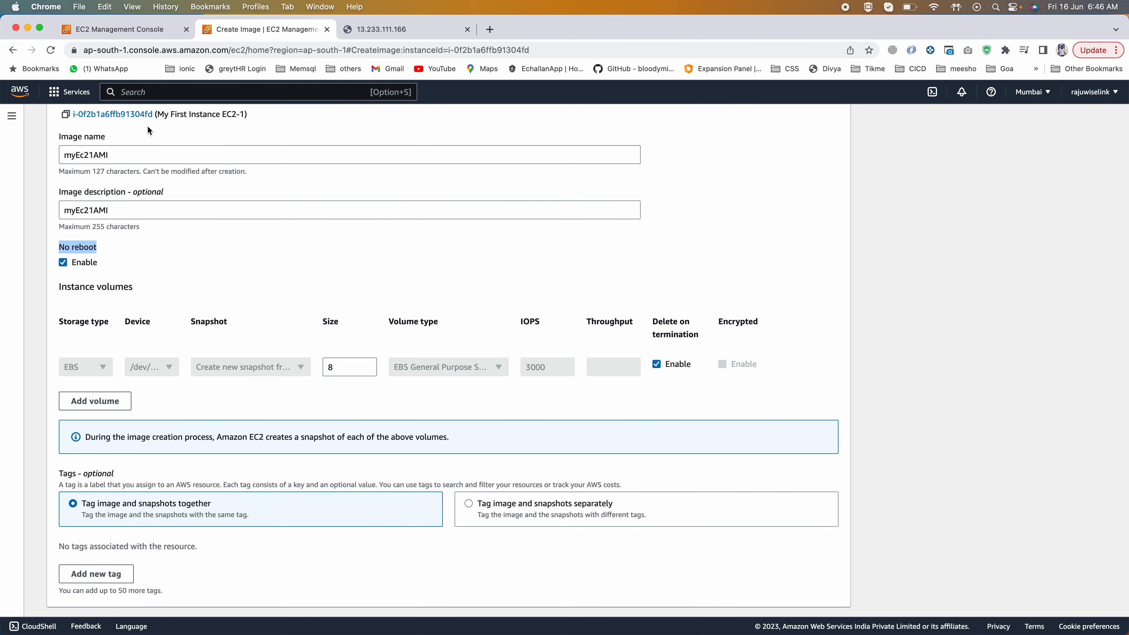
left_click_drag(245, 114, 157, 114)
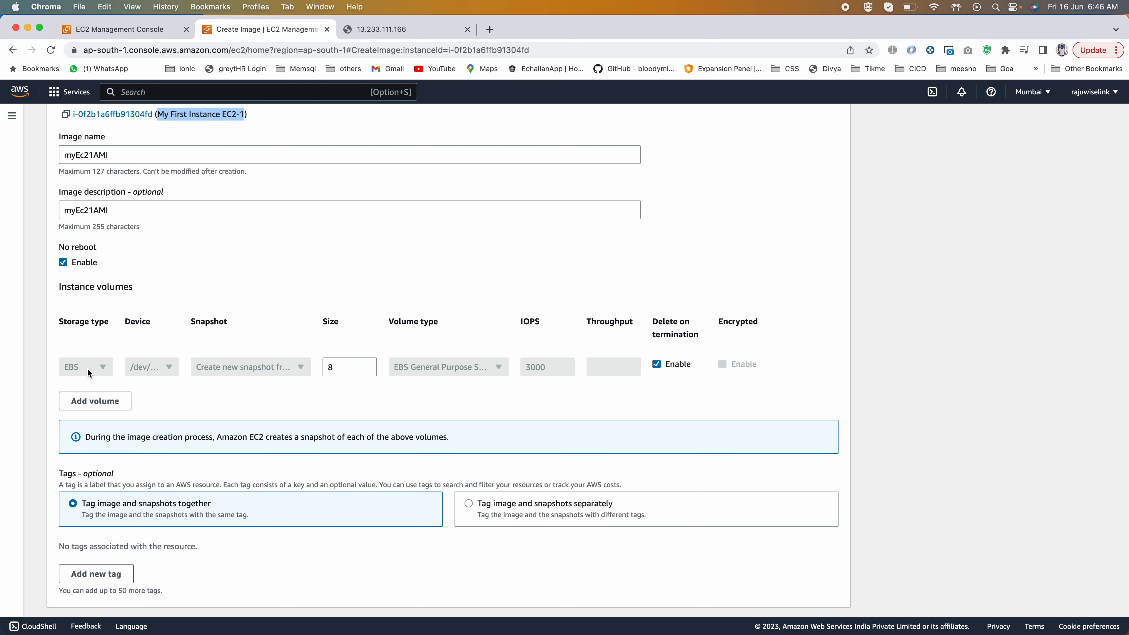
left_click(342, 370)
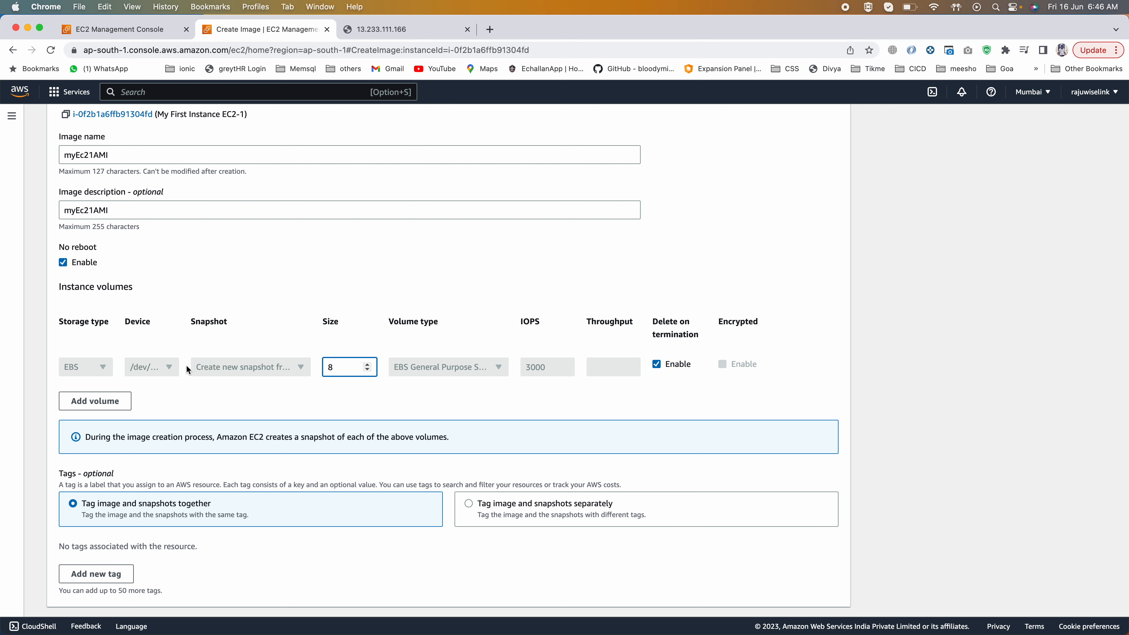
left_click_drag(340, 372, 319, 373)
scroll(316, 371, "down", 2)
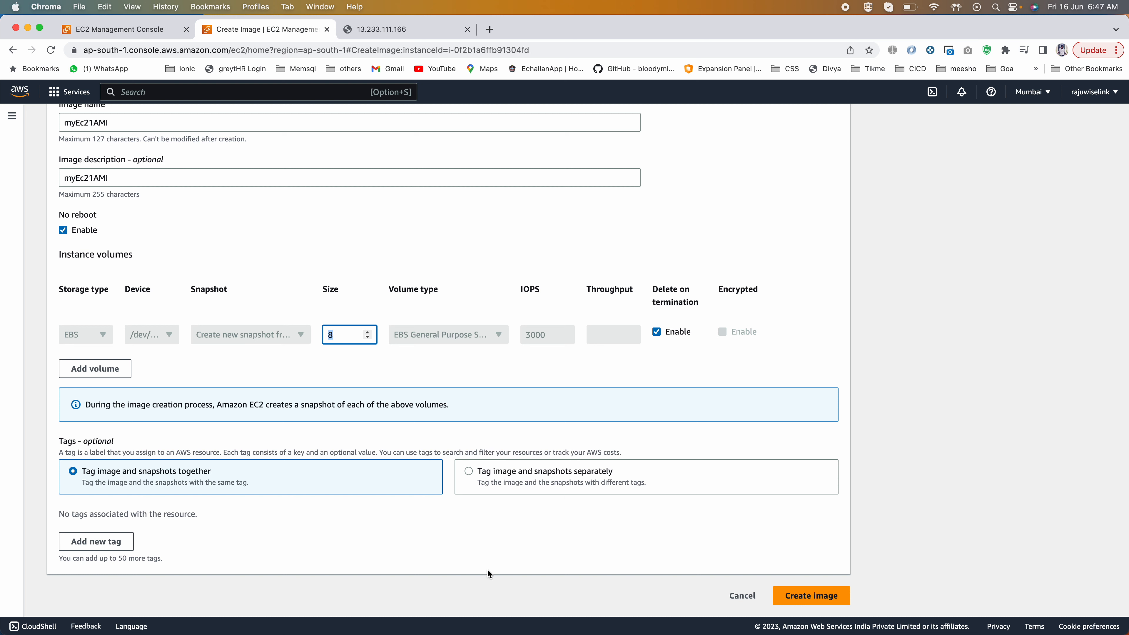
left_click(801, 595)
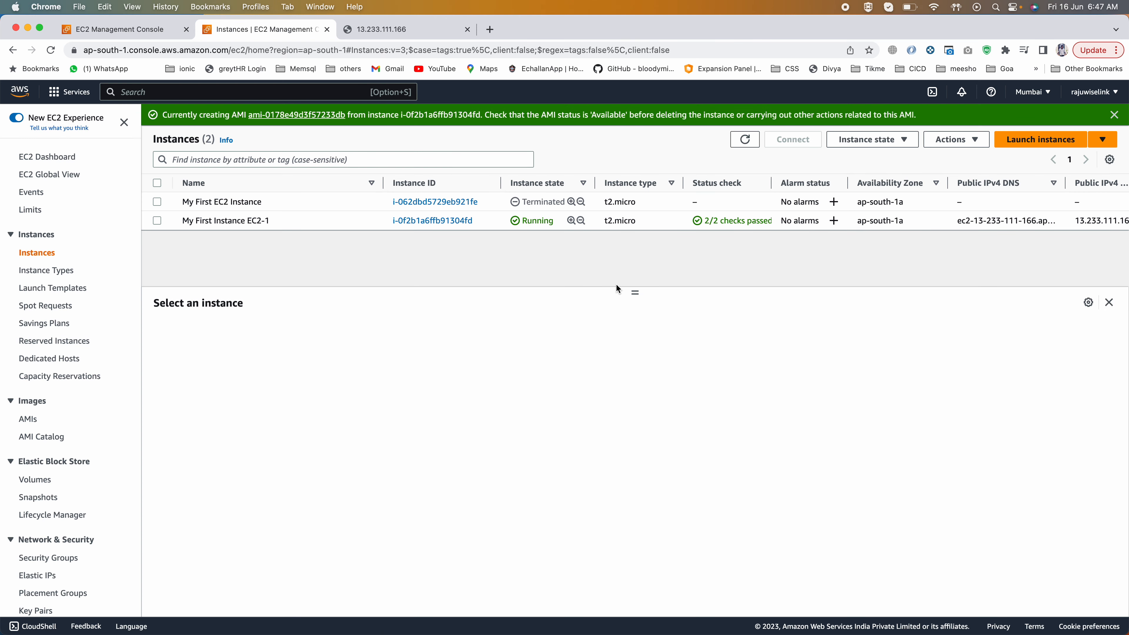
Step: Refresh the instances list, open the owned AMIs, and refresh repeatedly to check the status of myEc21AMI
left_click(744, 141)
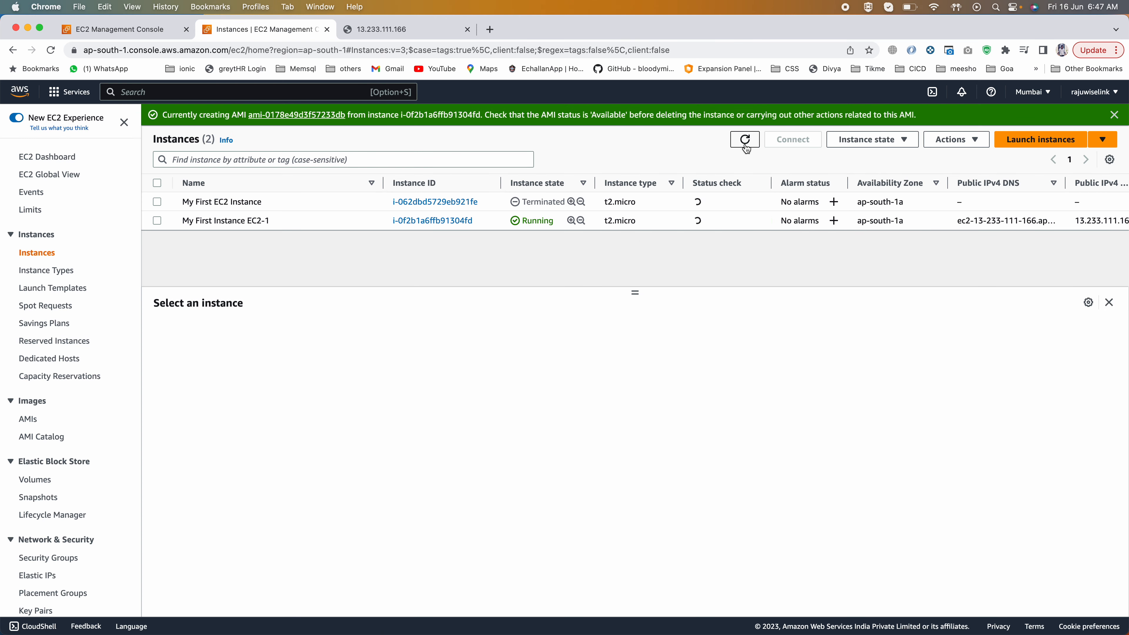
left_click(744, 141)
left_click(27, 421)
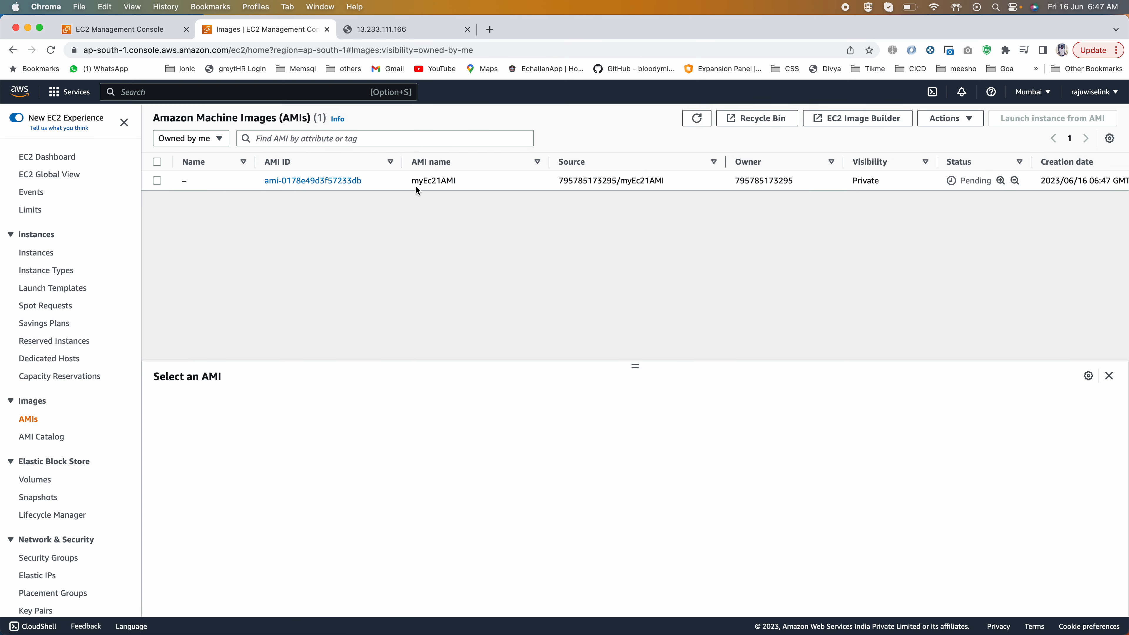
left_click_drag(456, 181, 423, 180)
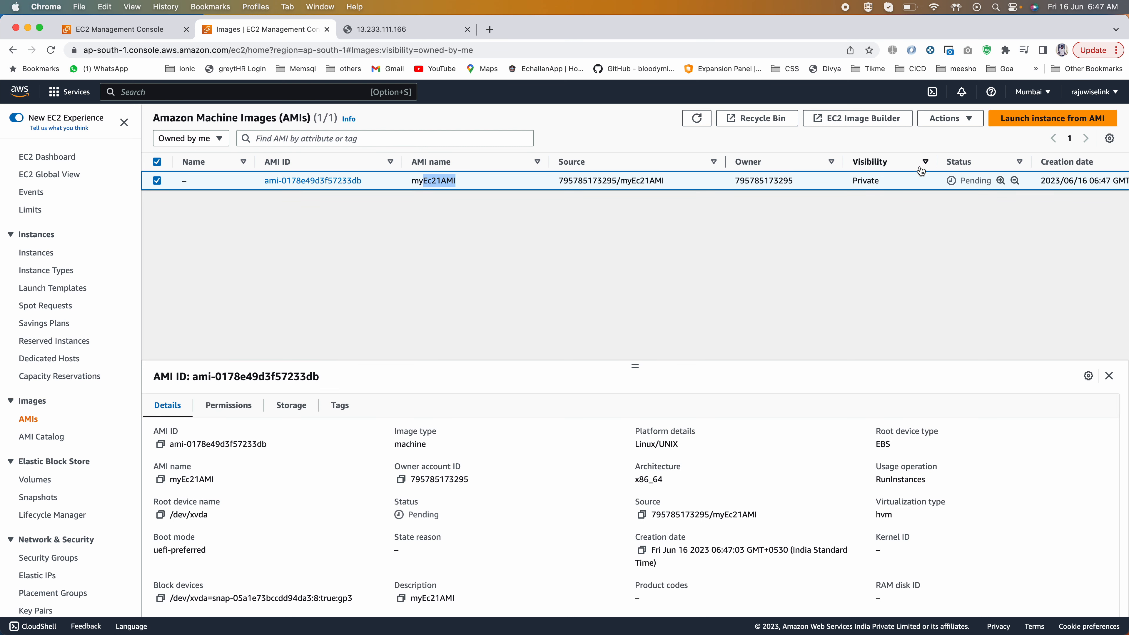
left_click(694, 120)
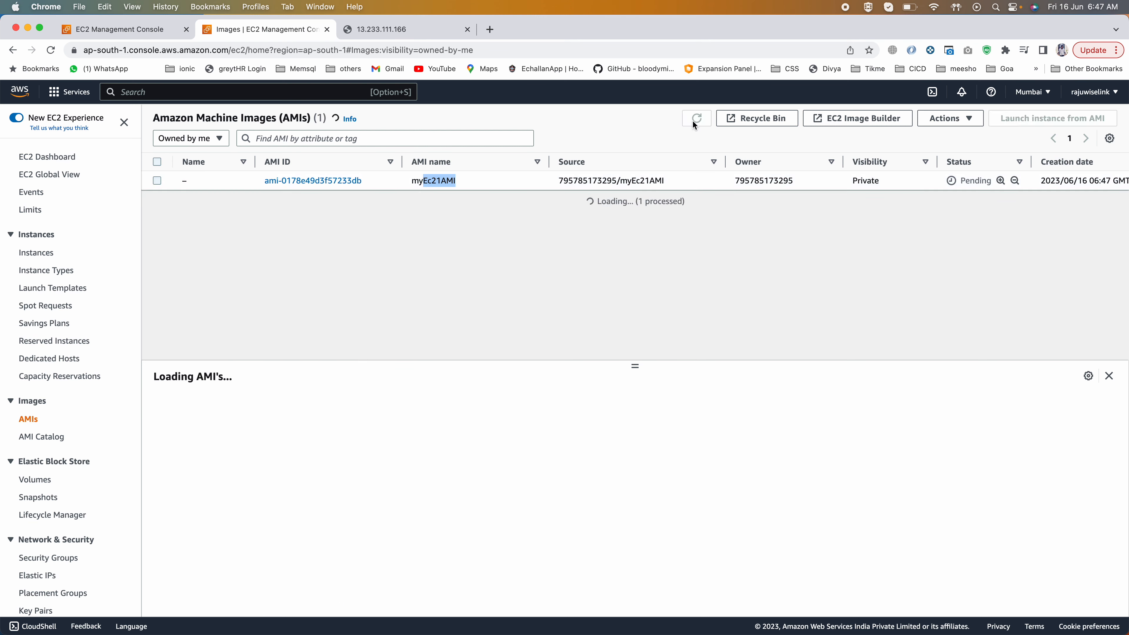
left_click(696, 119)
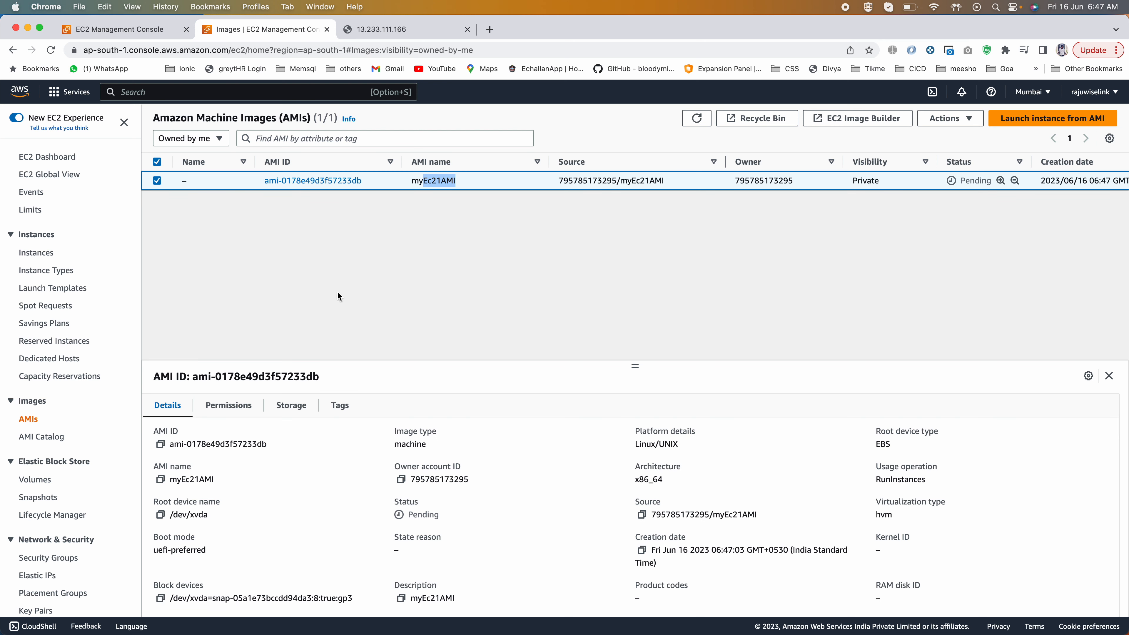
left_click(697, 118)
left_click(697, 118)
left_click(696, 118)
left_click(697, 119)
Step: View the EBS snapshots list and the storage details of My First Instance EC2-1
left_click(41, 483)
left_click(40, 497)
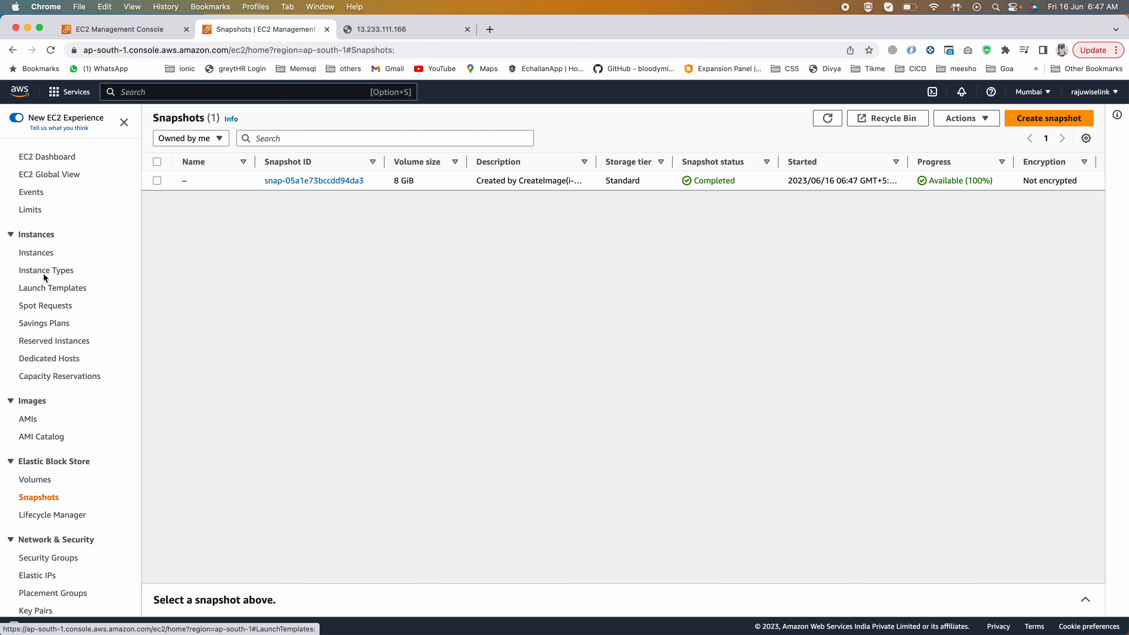
left_click(37, 252)
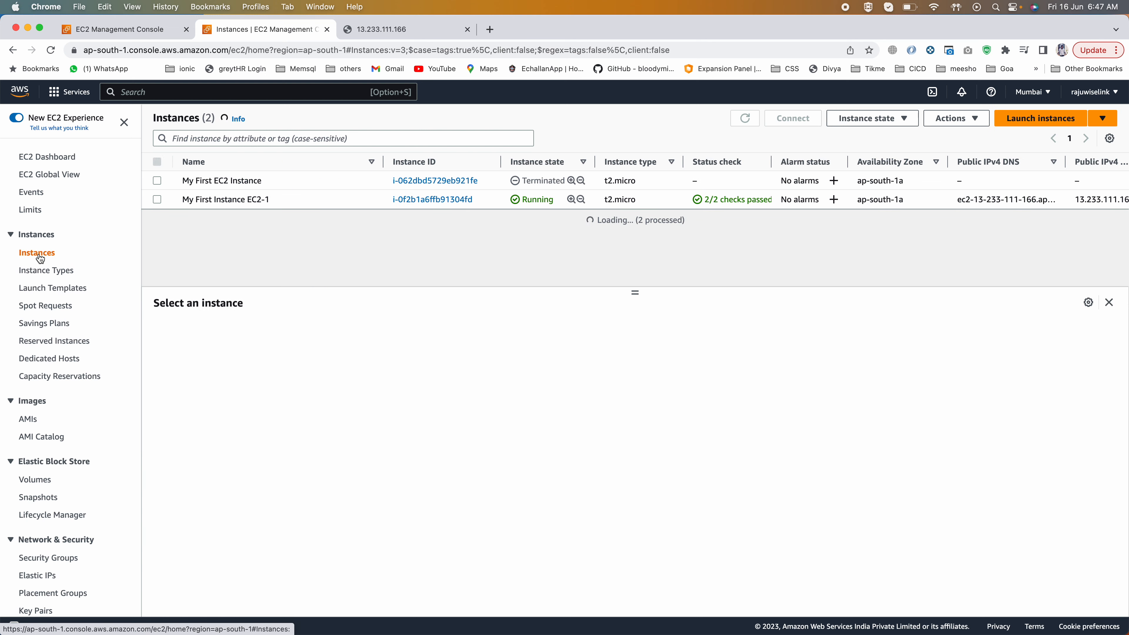
left_click(157, 199)
left_click(348, 334)
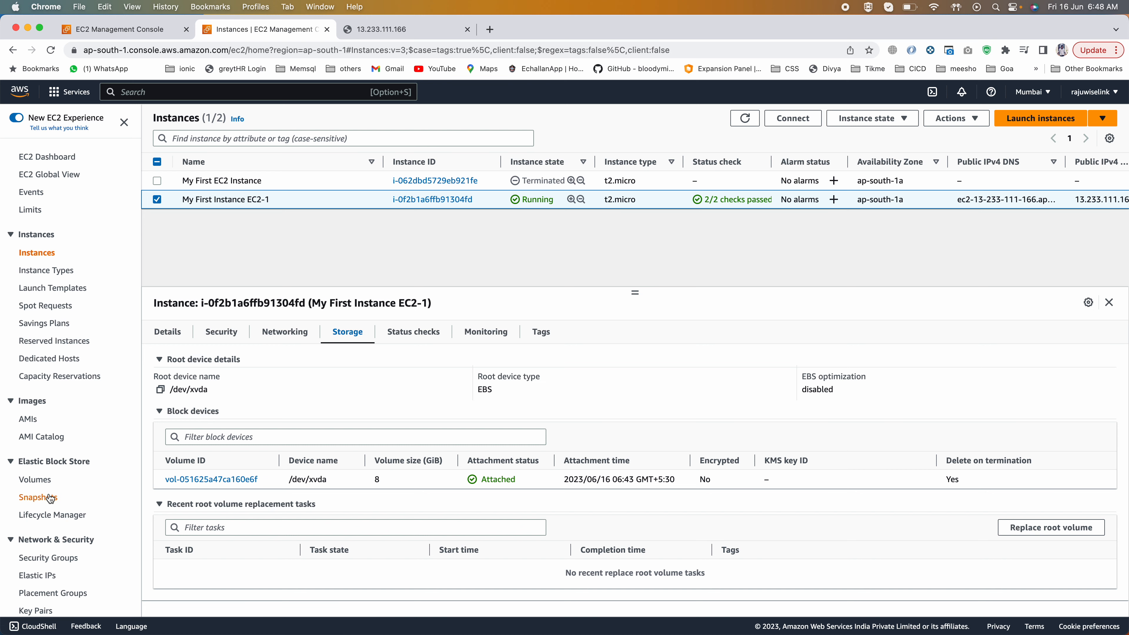
Step: Return to the snapshots list, adjust the Description column width, and examine which instance and AMI the snapshot belongs to
left_click(39, 497)
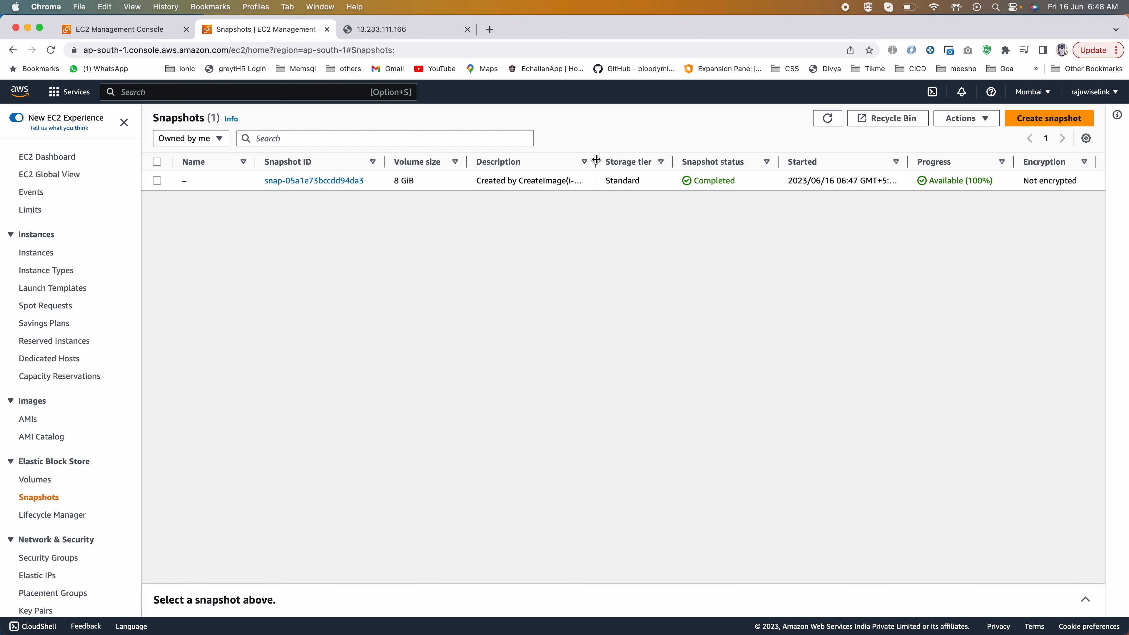
left_click_drag(596, 160, 912, 159)
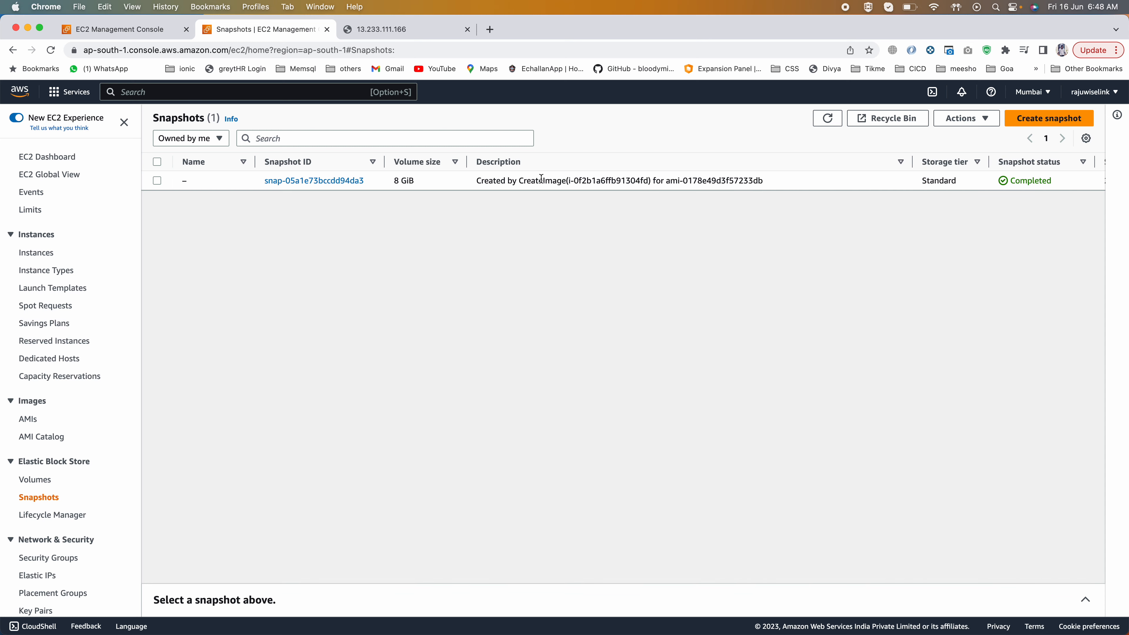
left_click(550, 180)
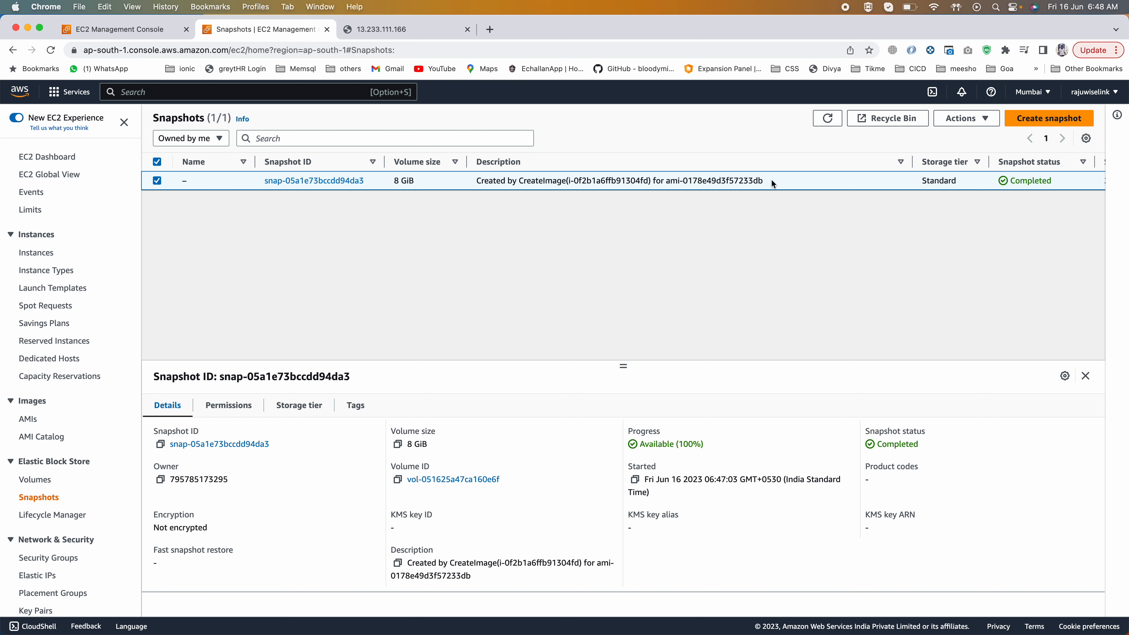
left_click_drag(770, 178, 570, 178)
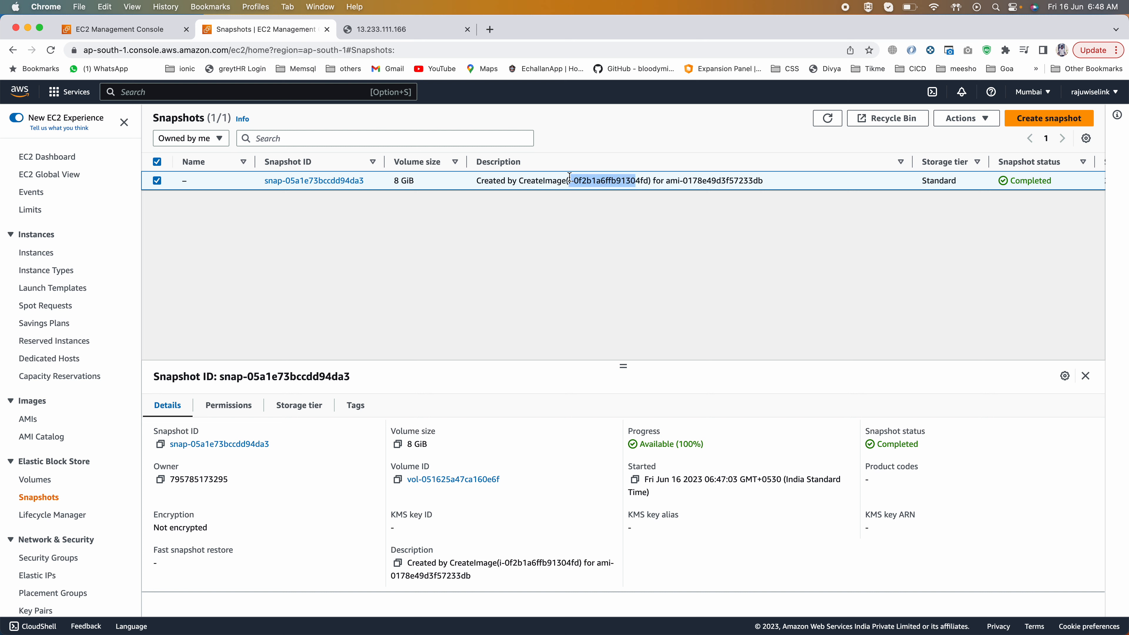
left_click(482, 183)
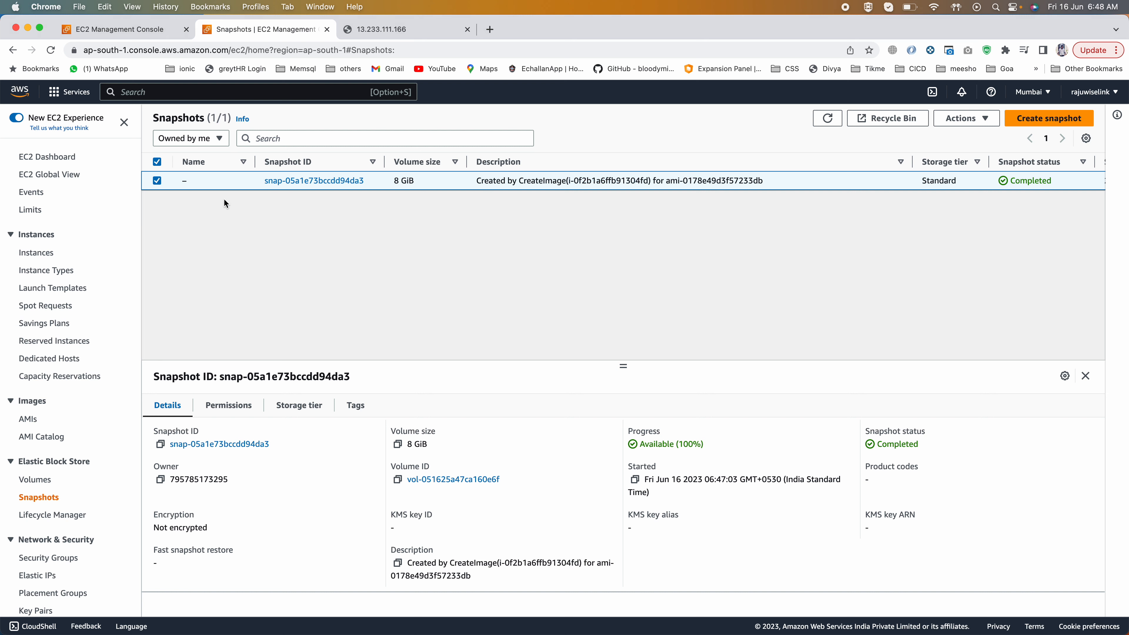
left_click_drag(912, 160, 778, 161)
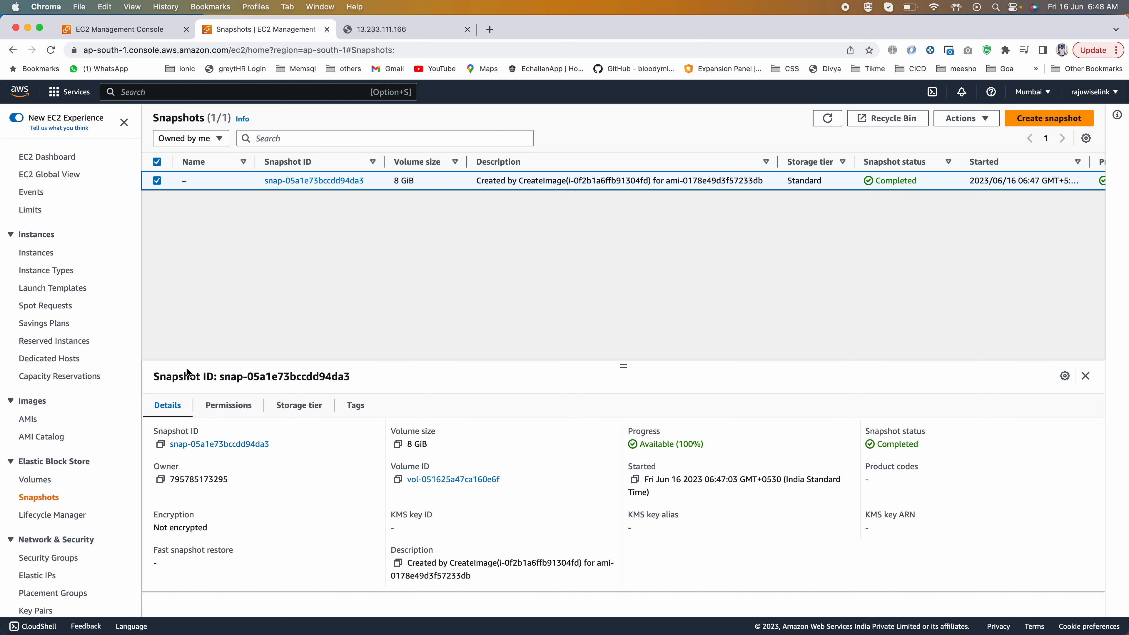
Step: Check the status of myEc21AMI in the AMI list and preview launching an instance from it
left_click(29, 420)
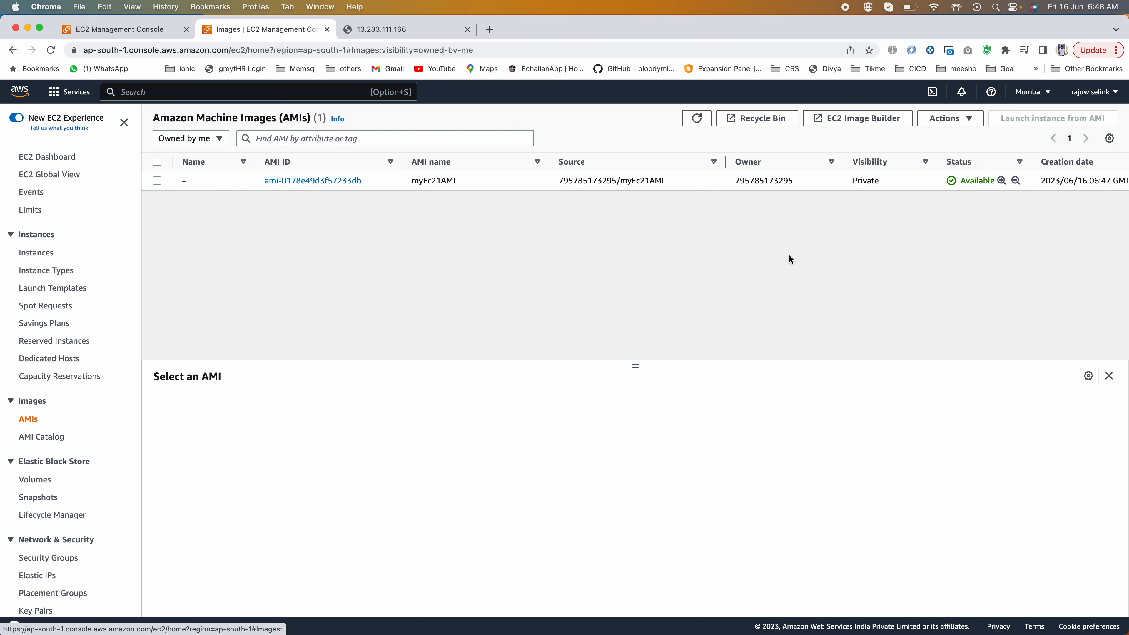
double_click(974, 181)
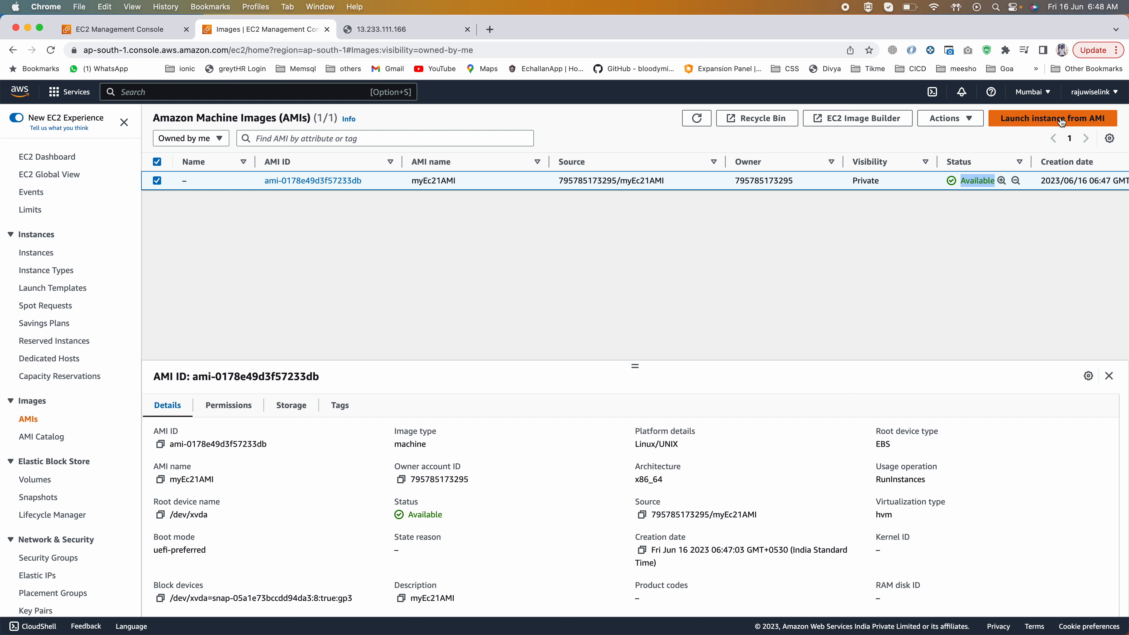
left_click(1038, 122)
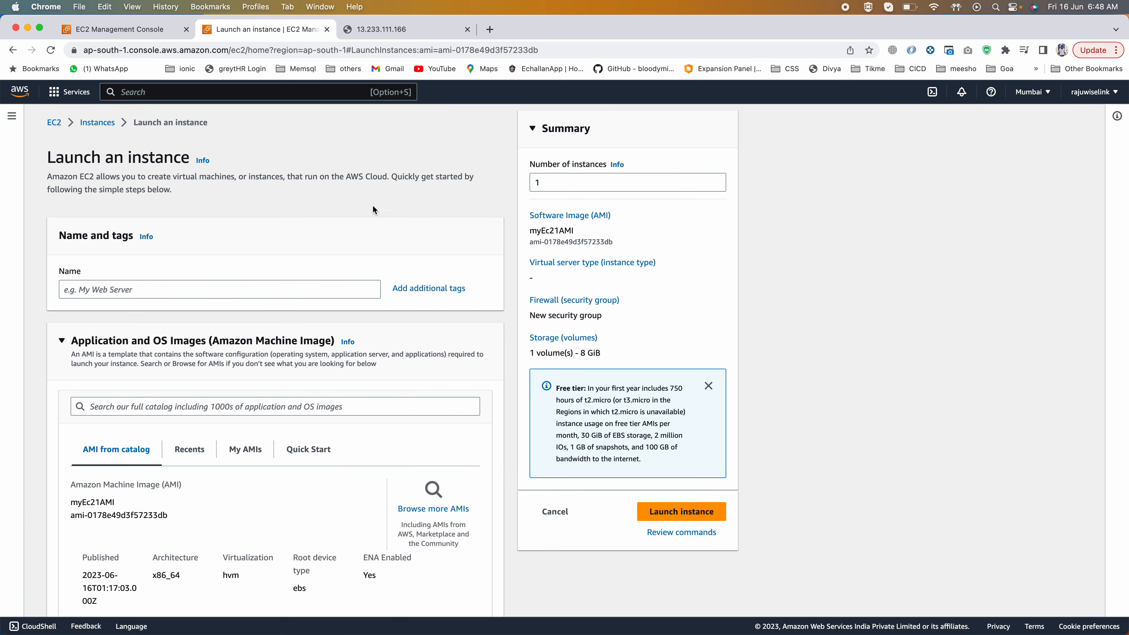
left_click(13, 50)
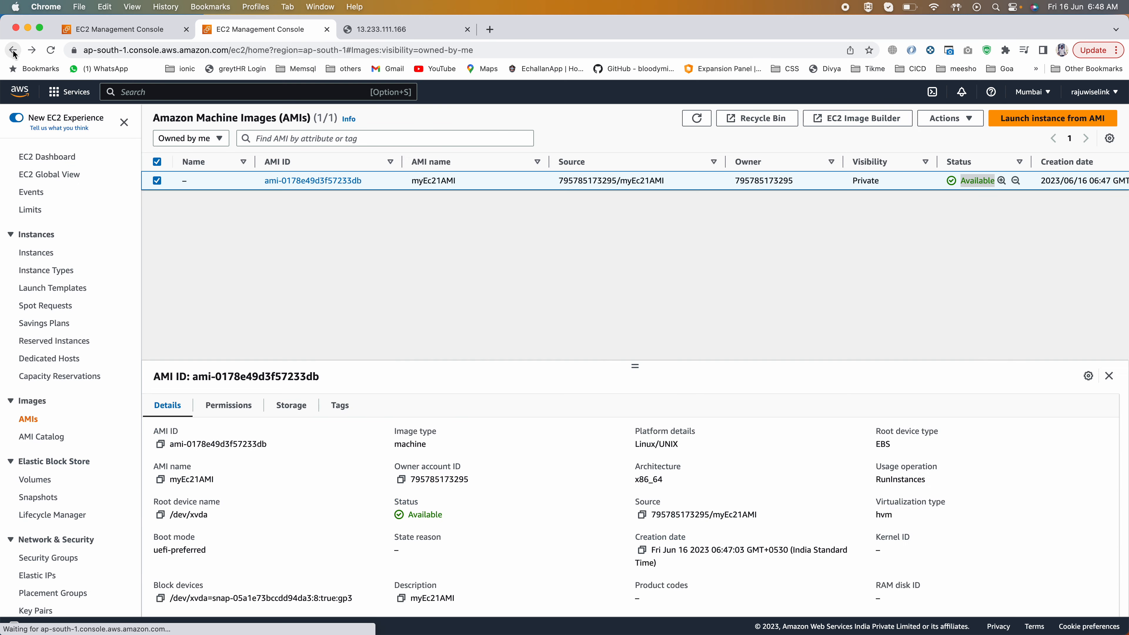
Step: Start launching a new instance from the instances list and name it My Ec2 instance2 from AMI
left_click(36, 252)
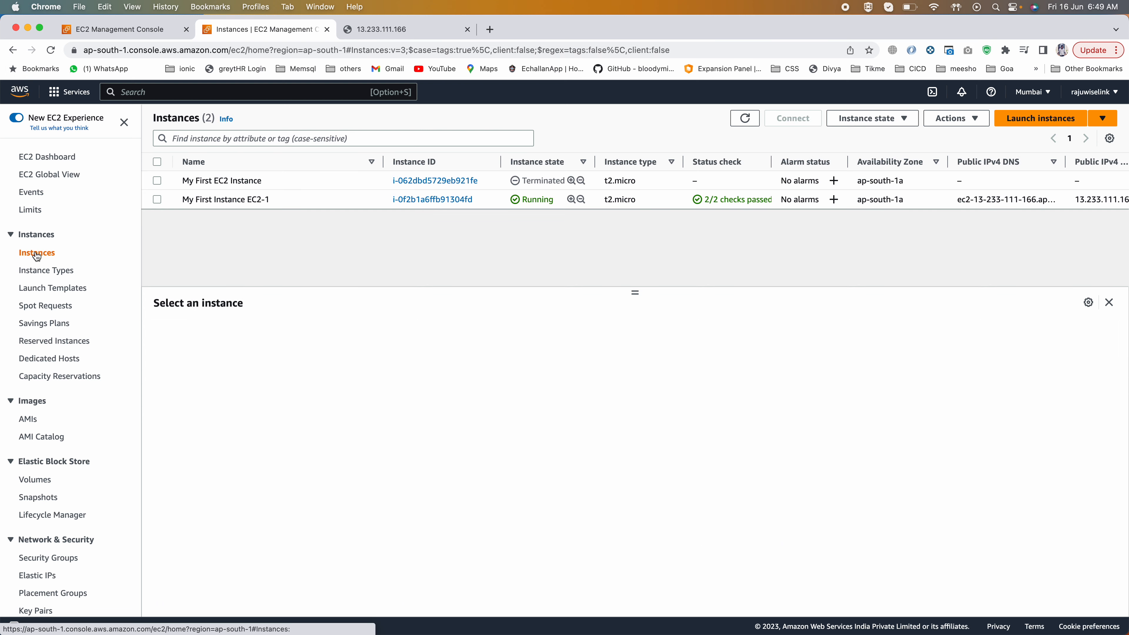
left_click(1033, 121)
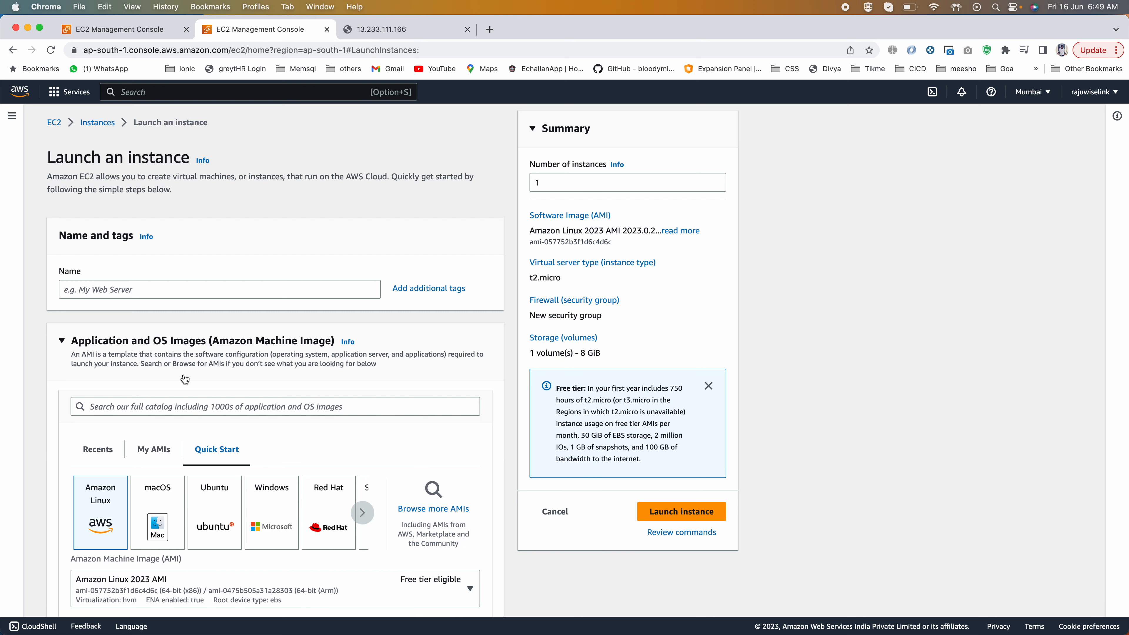
left_click(176, 288)
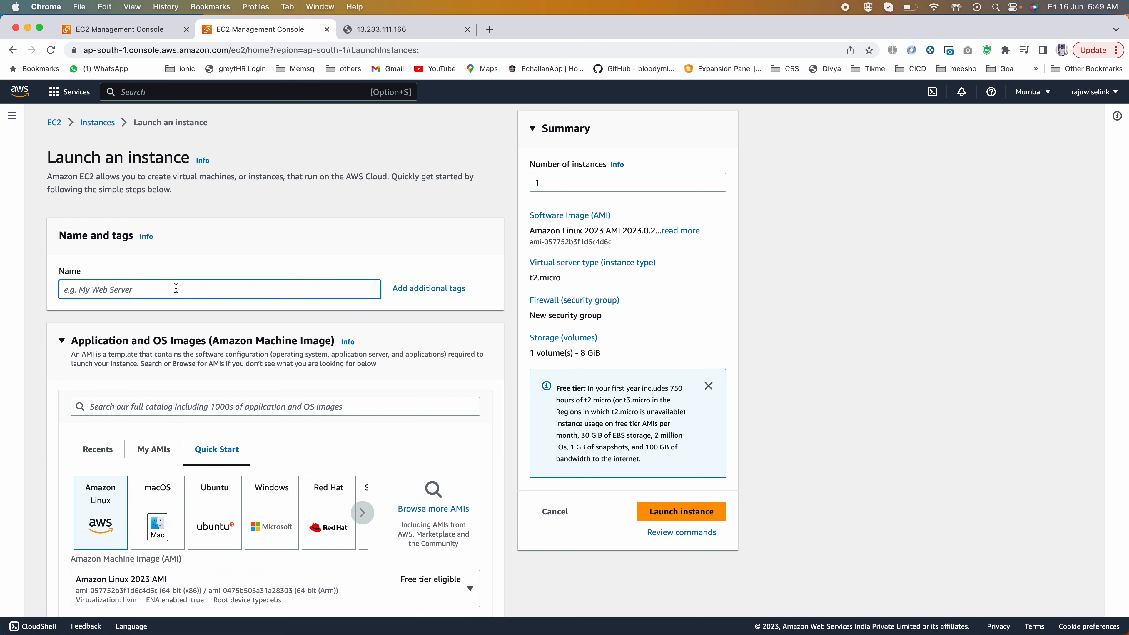
type("My Ec2 instance2 from AMI")
left_click(111, 290)
type("nstance2 from AMI")
left_click(123, 289)
type("2 from AMI")
left_click_drag(177, 290, 110, 290)
scroll(109, 290, "down", 3)
scroll(109, 291, "down", 1)
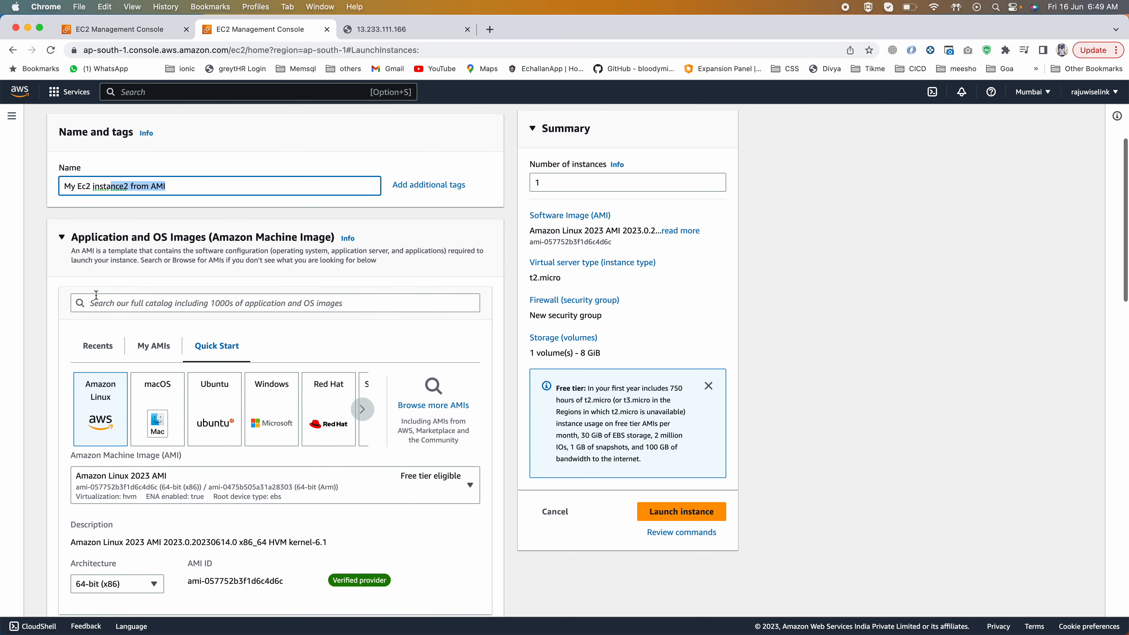
Step: Choose the owned image myEc21AMI as the new instance's machine image
left_click(153, 346)
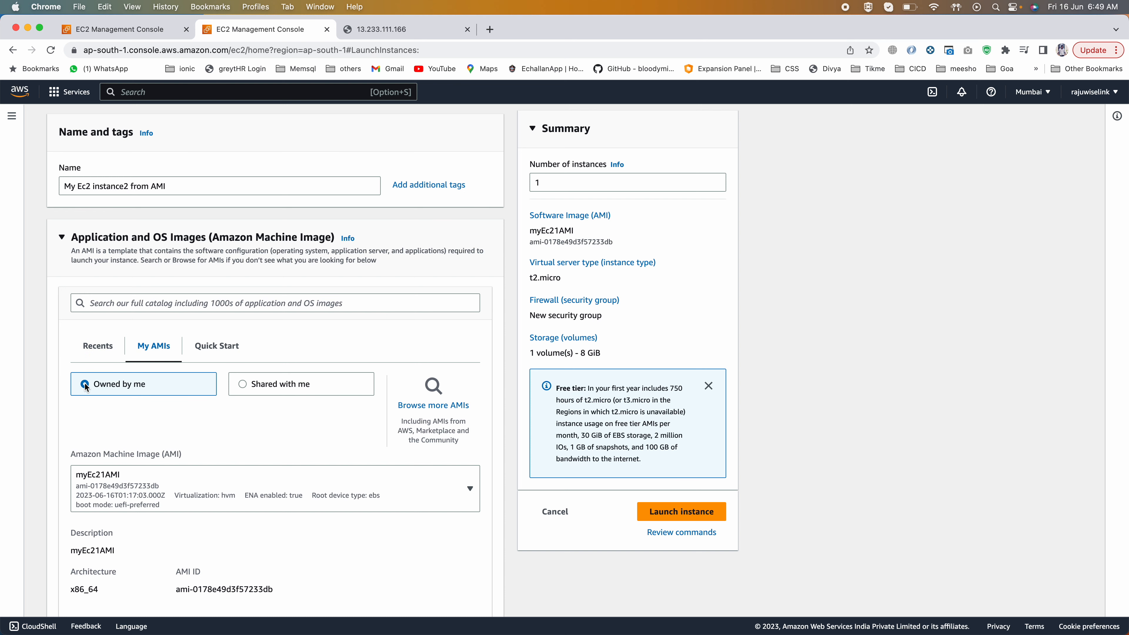
scroll(84, 382, "down", 3)
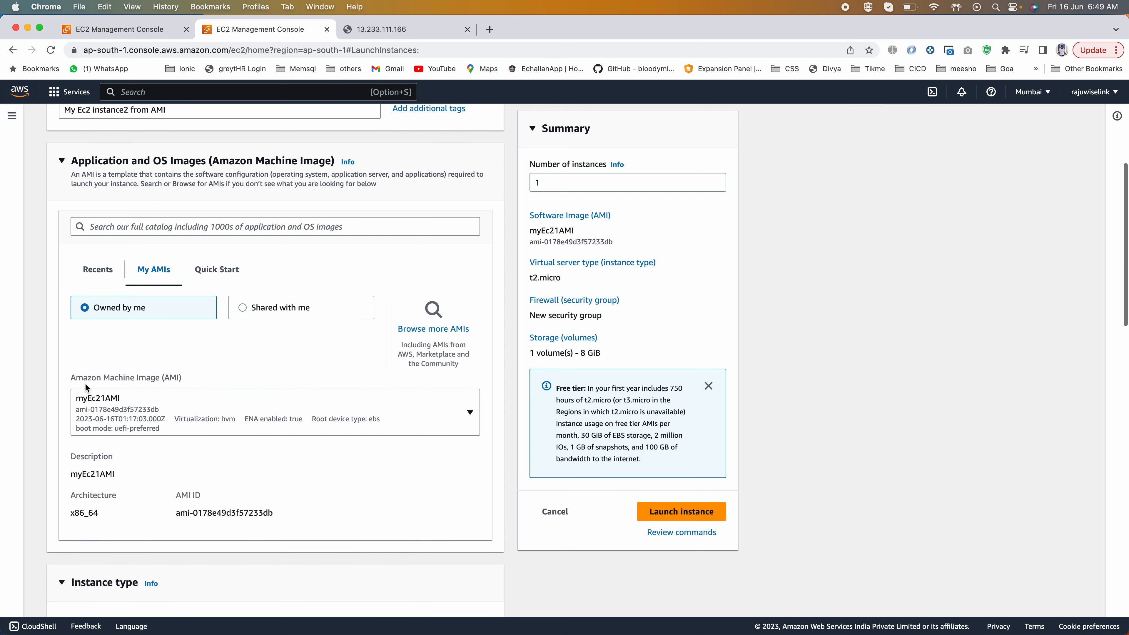
left_click(106, 411)
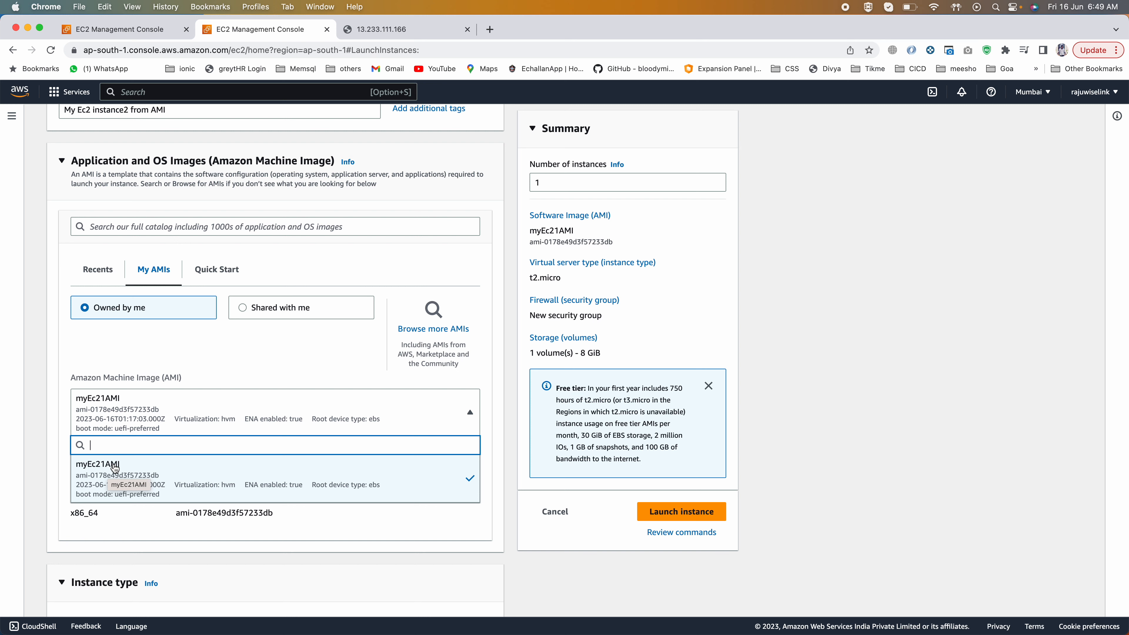
left_click(182, 360)
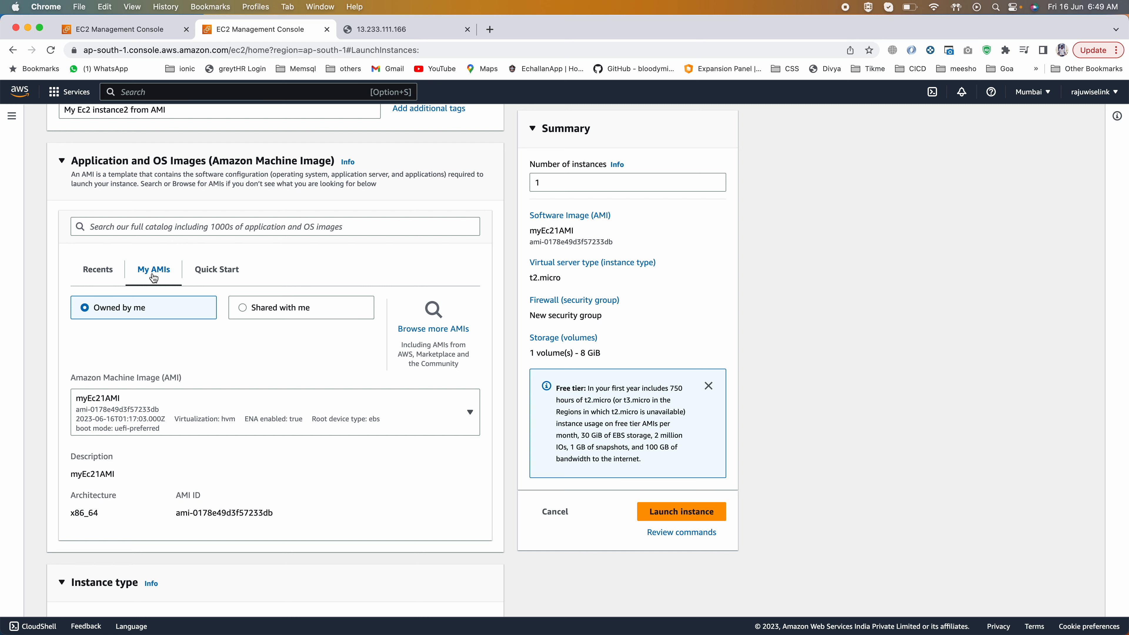
Step: Compare the recent and owned machine images in the launch form, and switch the region to US East (Ohio)
left_click(100, 272)
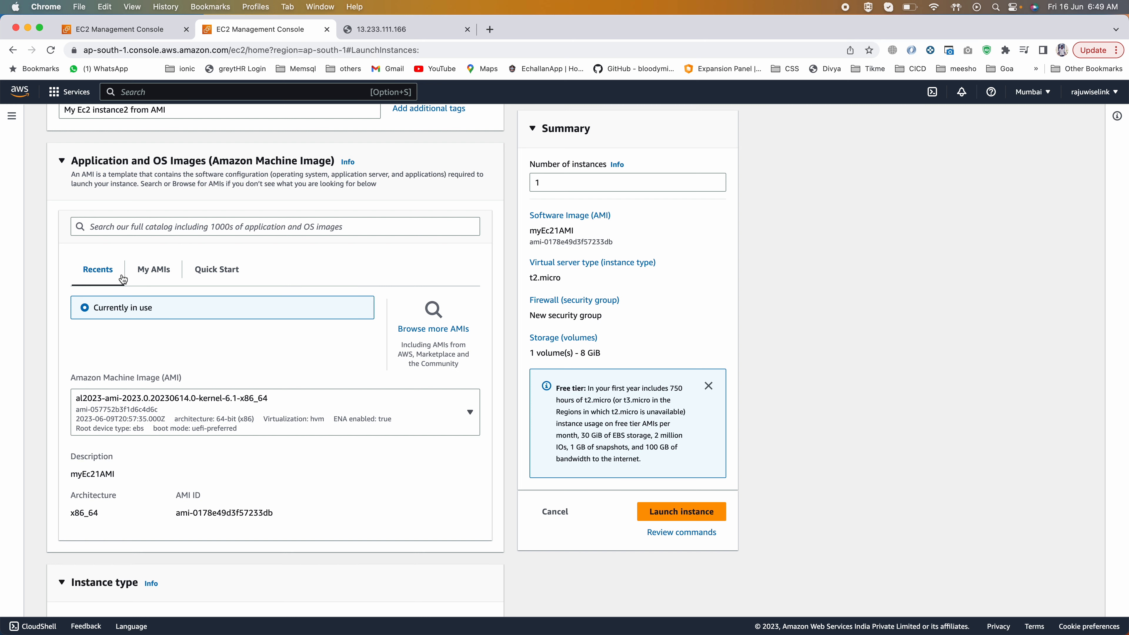
left_click(149, 275)
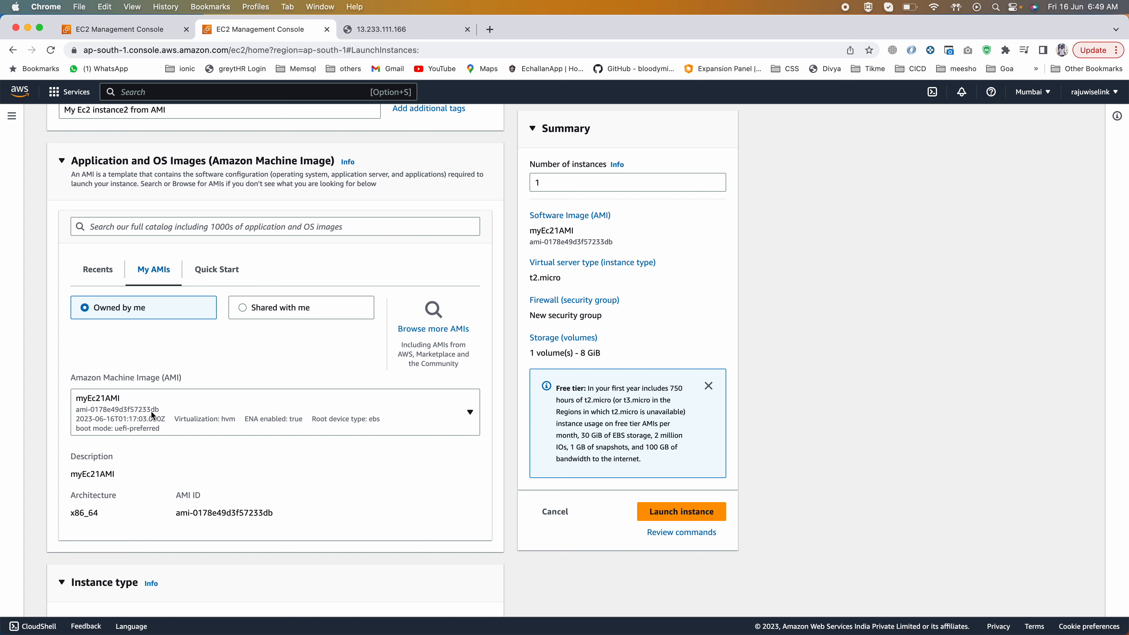
left_click(1035, 93)
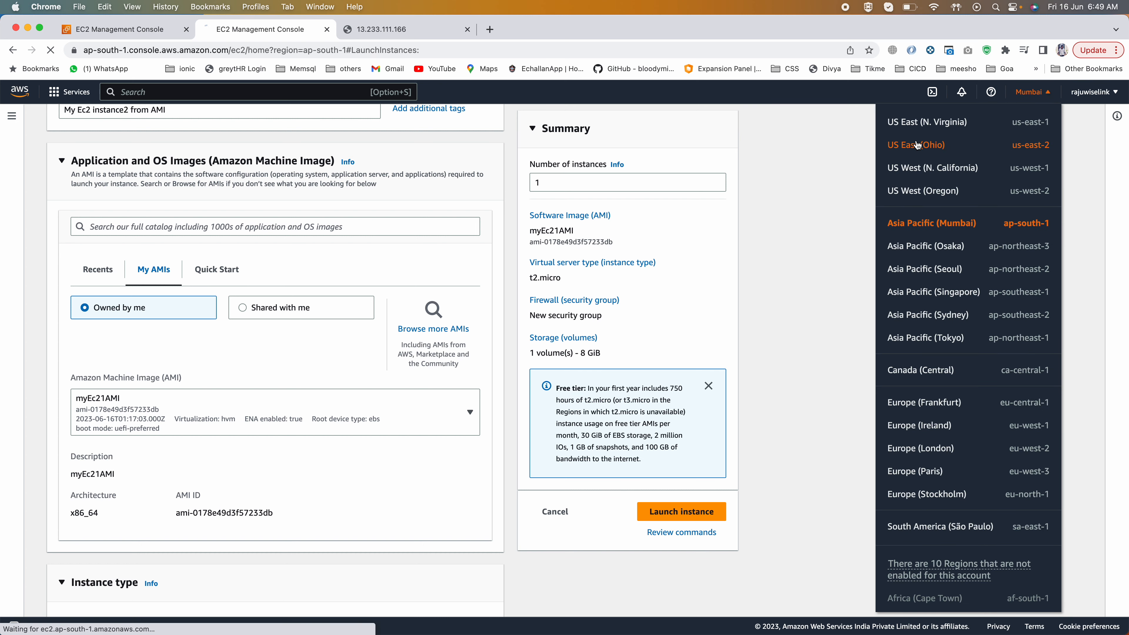
left_click(918, 145)
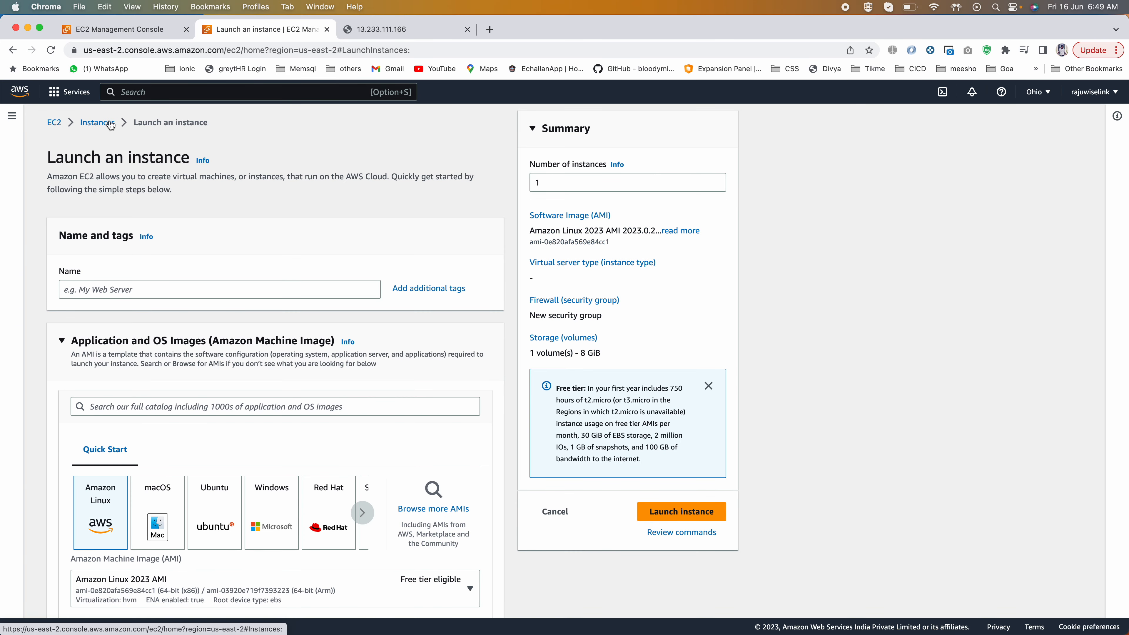
Step: Check the instances, owned AMIs and snapshots in the US East (Ohio) region
left_click(108, 121)
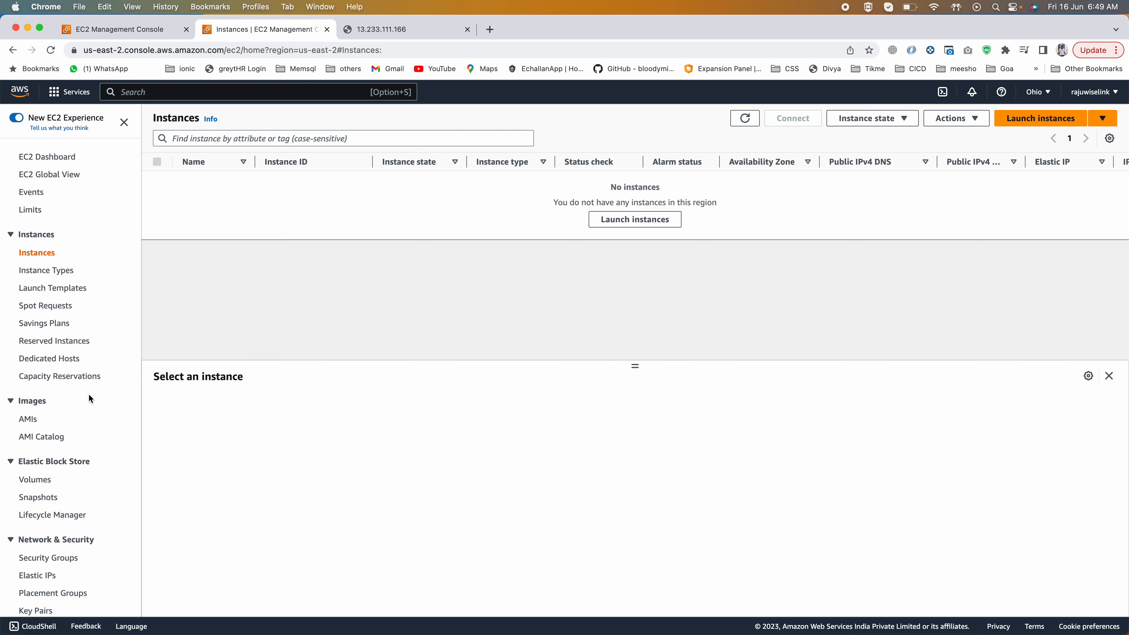
left_click(27, 423)
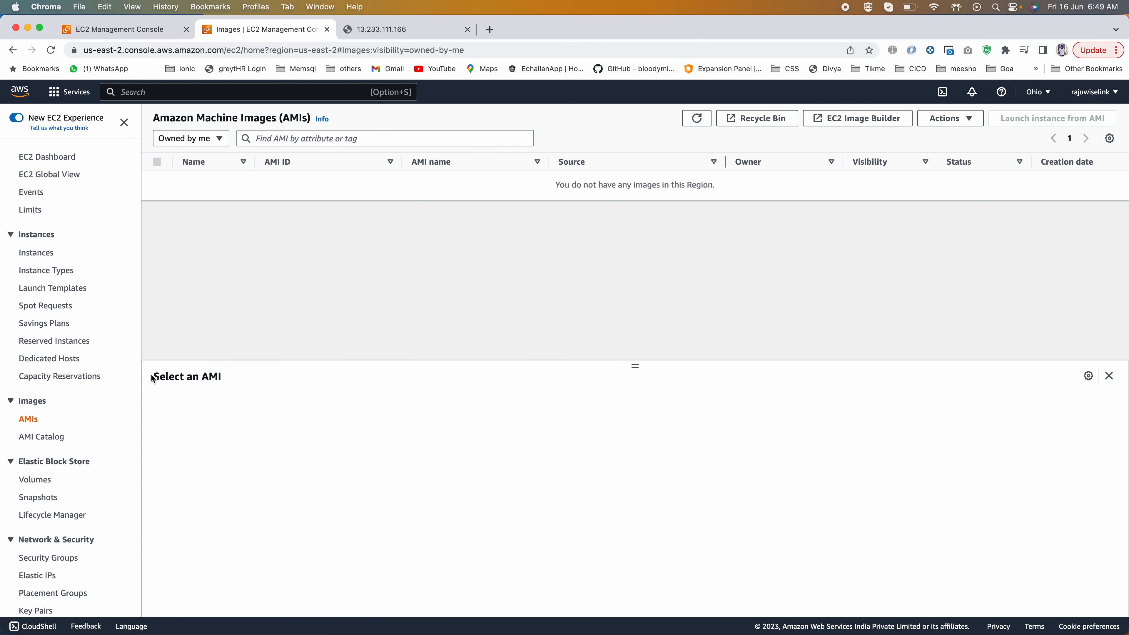
left_click(32, 498)
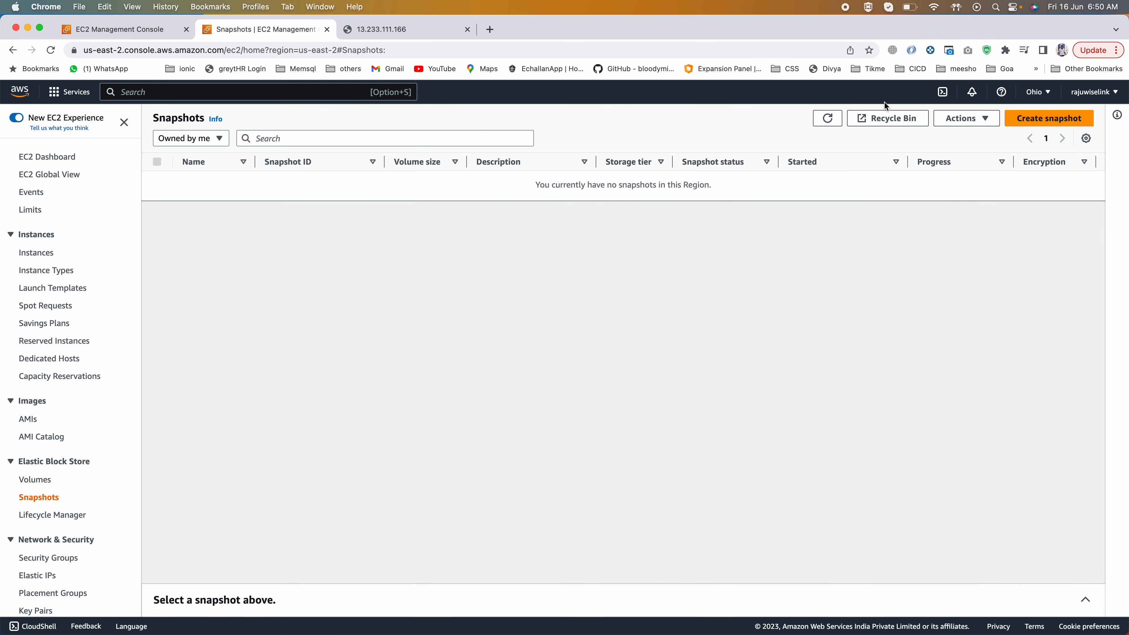
Step: Start launching an instance in the Ohio region and examine which machine image categories are offered there
left_click(44, 254)
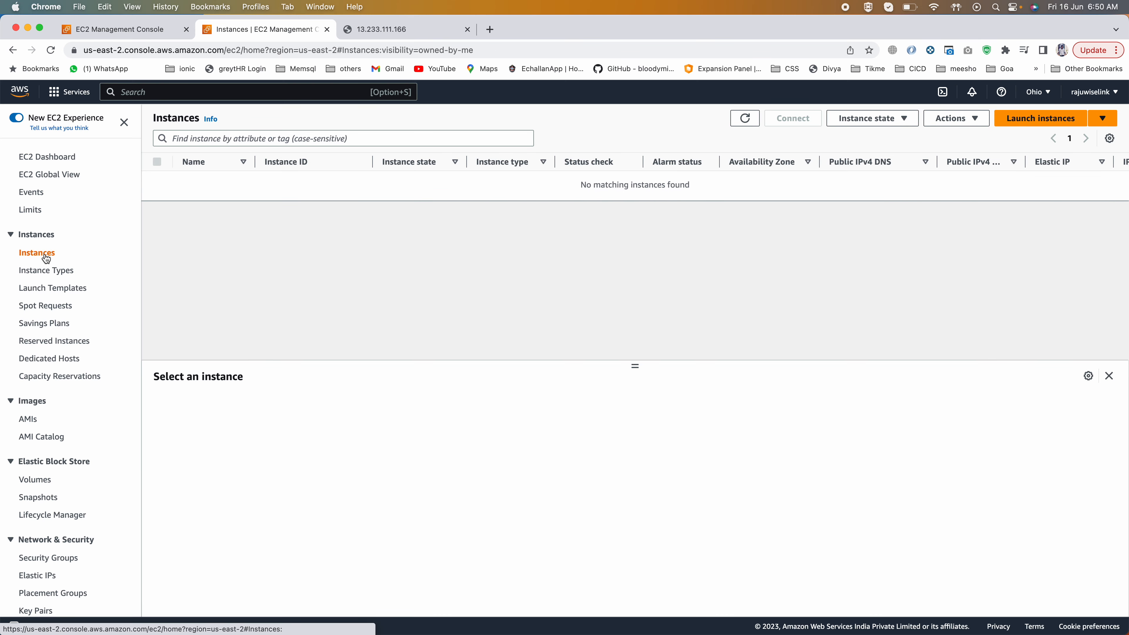
left_click(1022, 119)
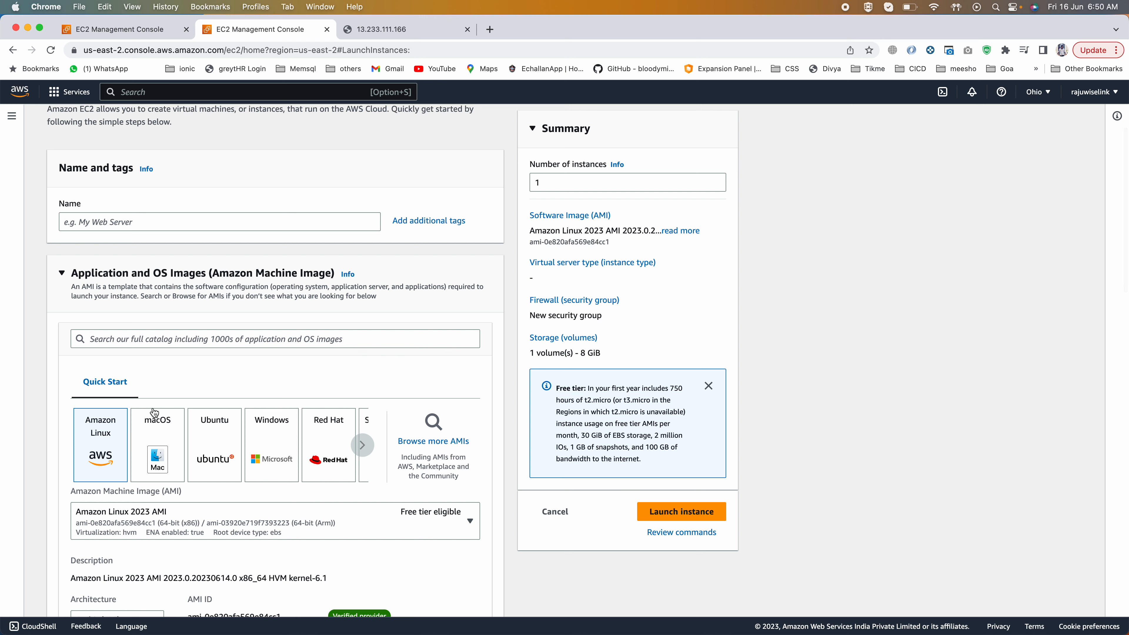
scroll(153, 407, "down", 3)
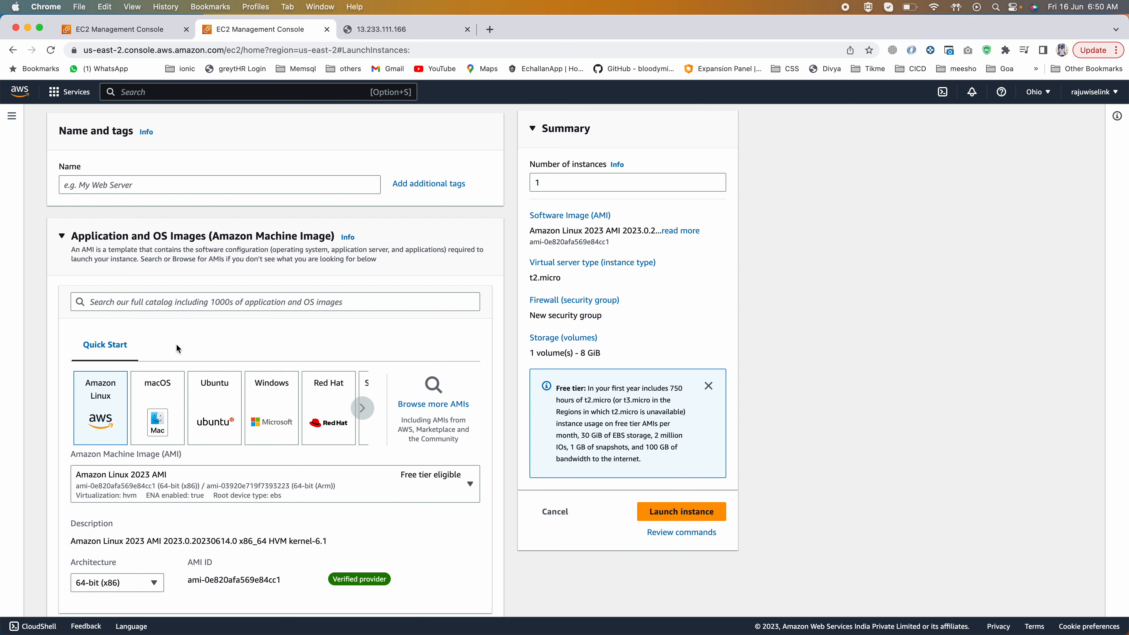
scroll(167, 344, "down", 2)
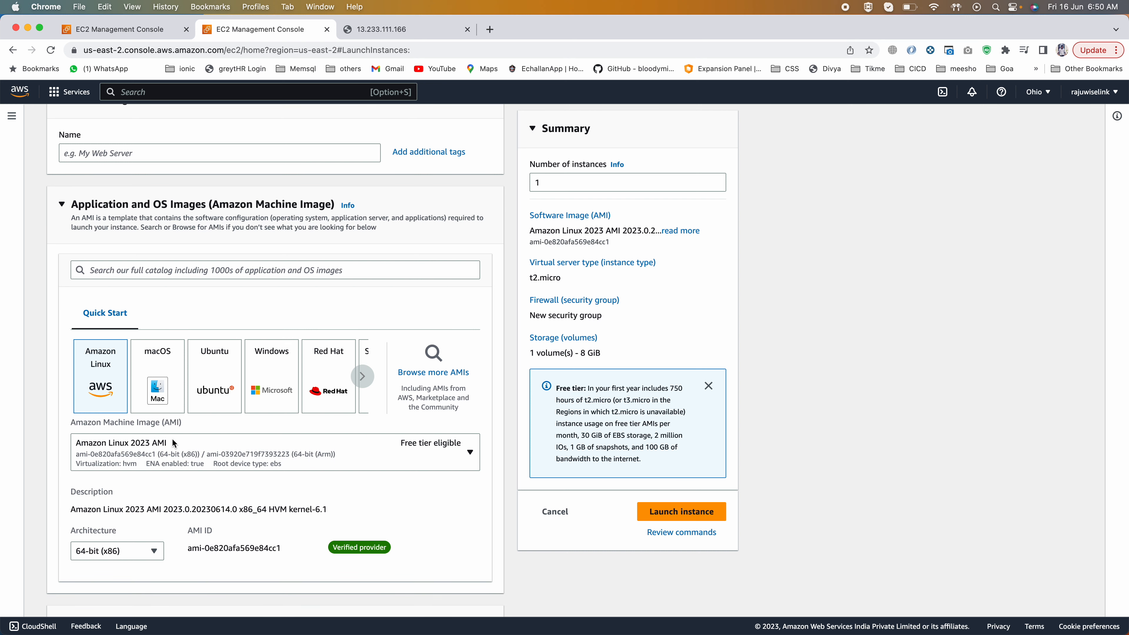
Step: Switch the region back to Asia Pacific (Mumbai) and display the owned machine images in the launch form
left_click(1032, 93)
left_click(927, 223)
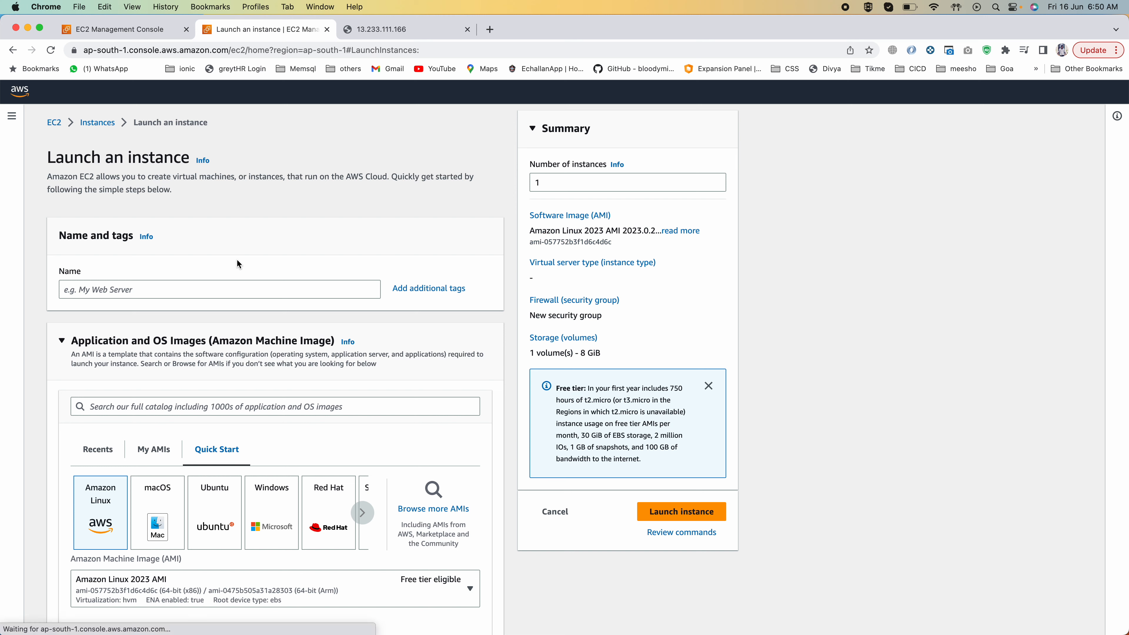
left_click(153, 451)
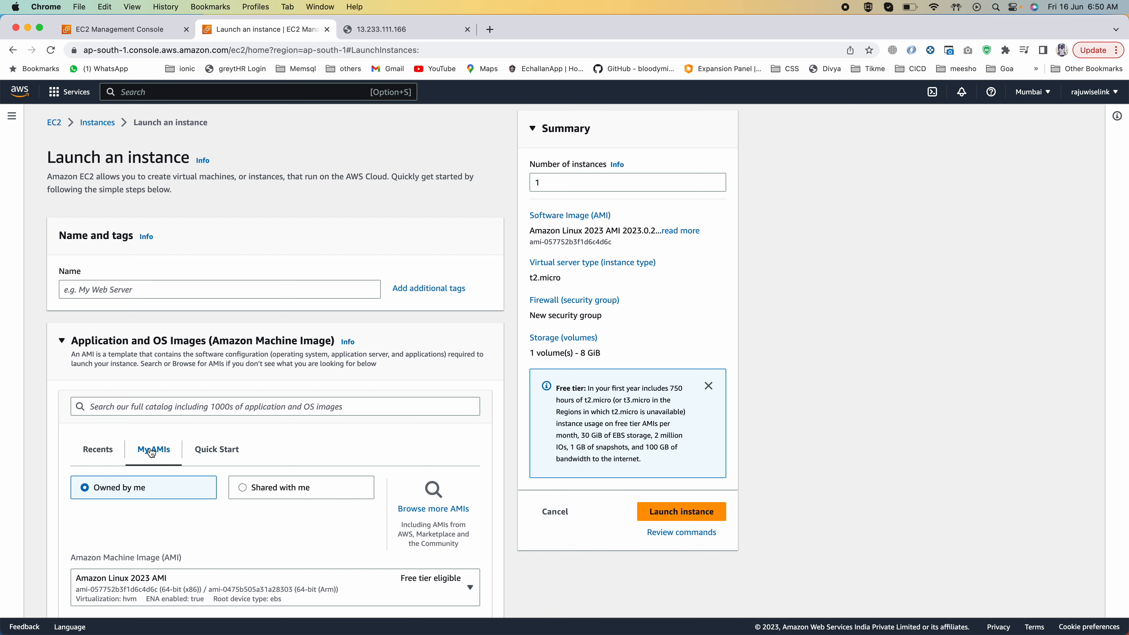
Step: Copy myEc21AMI from the AMI list to the Asia Pacific (Singapore) region under the same name
left_click(98, 122)
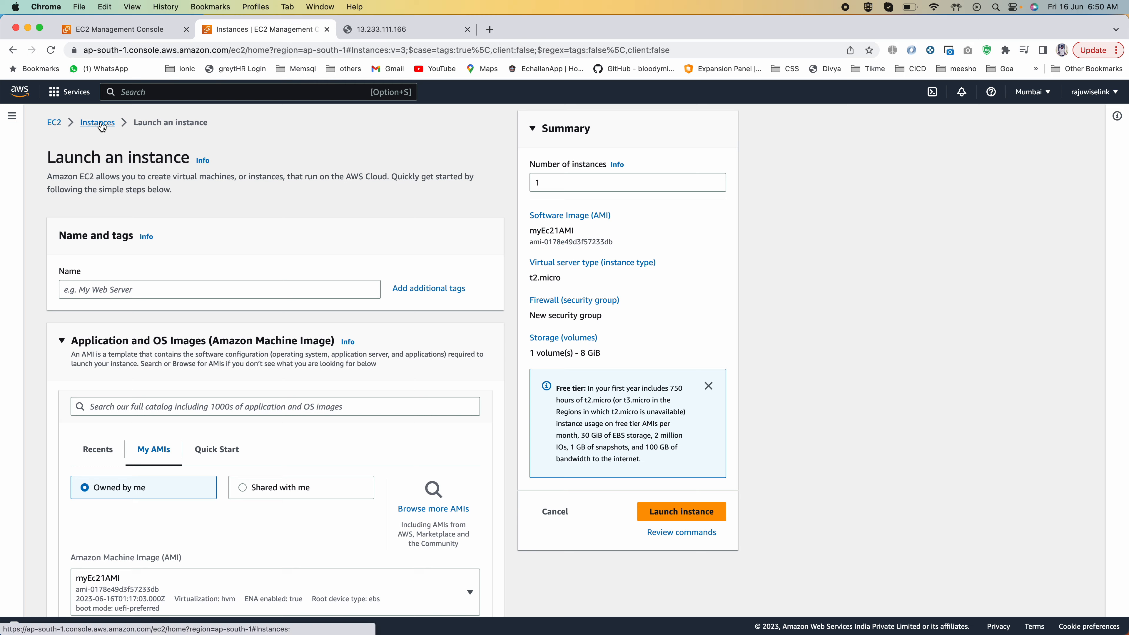
left_click(28, 419)
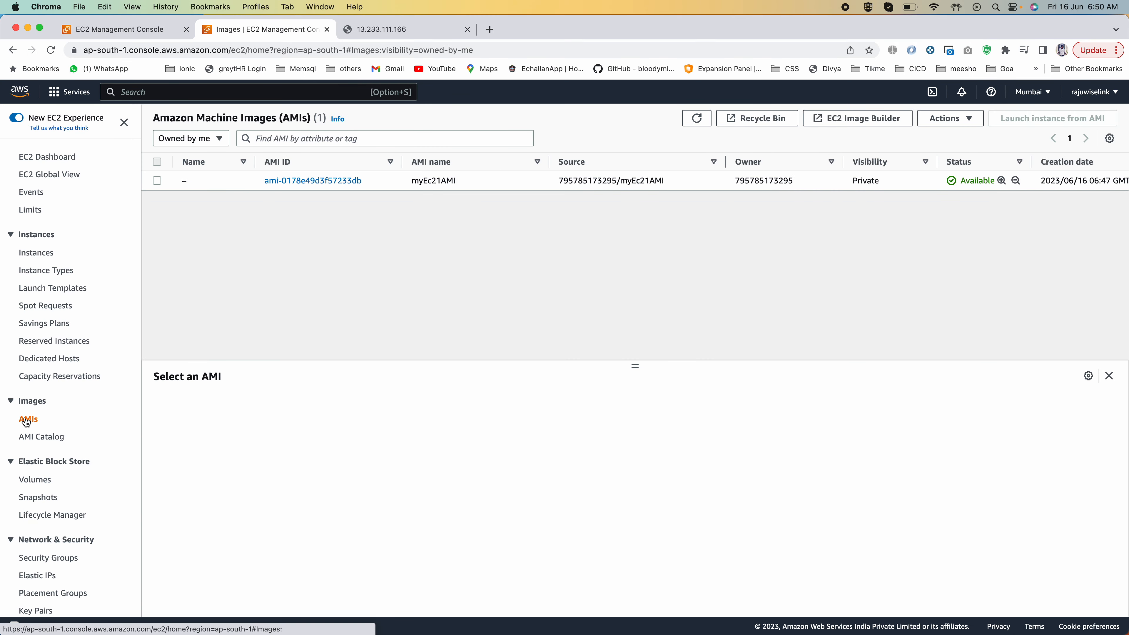
left_click(156, 180)
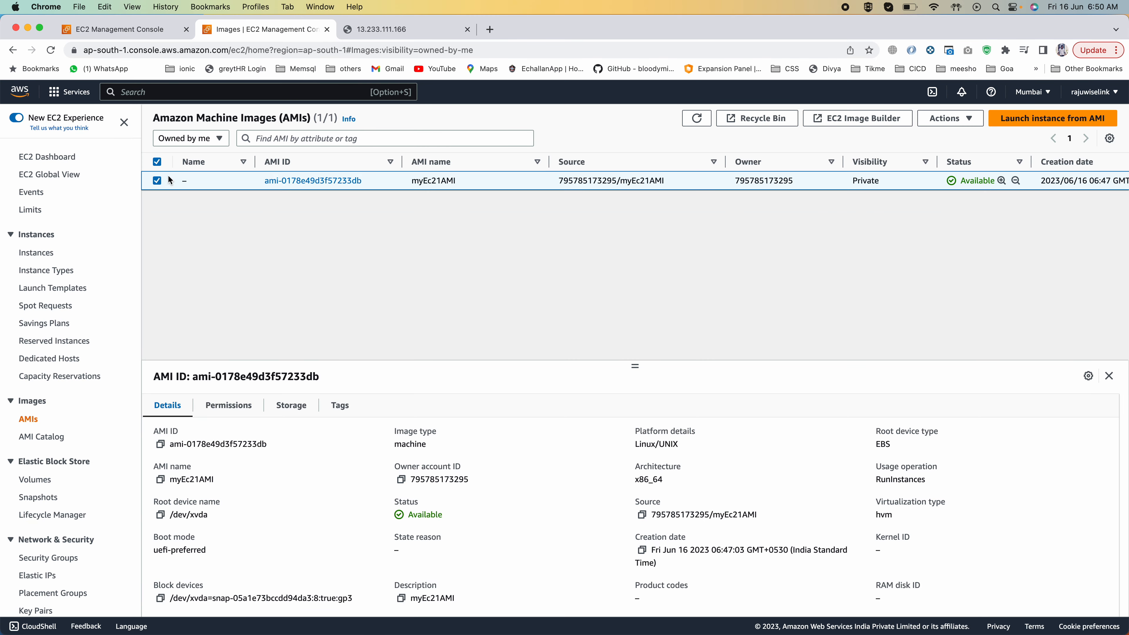
left_click(940, 117)
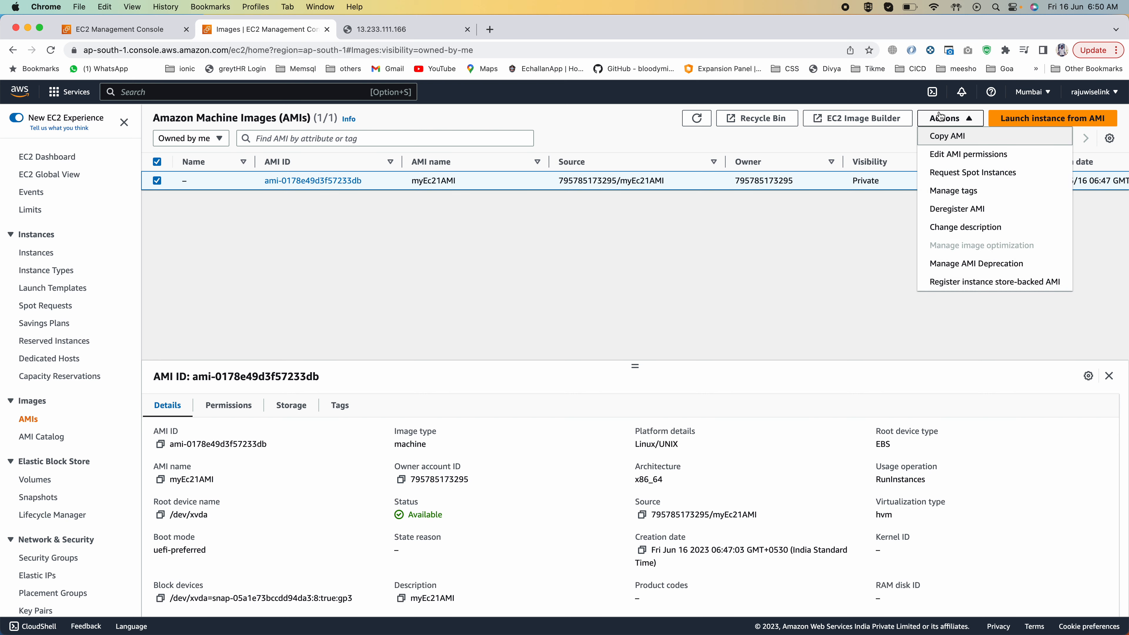
left_click(947, 138)
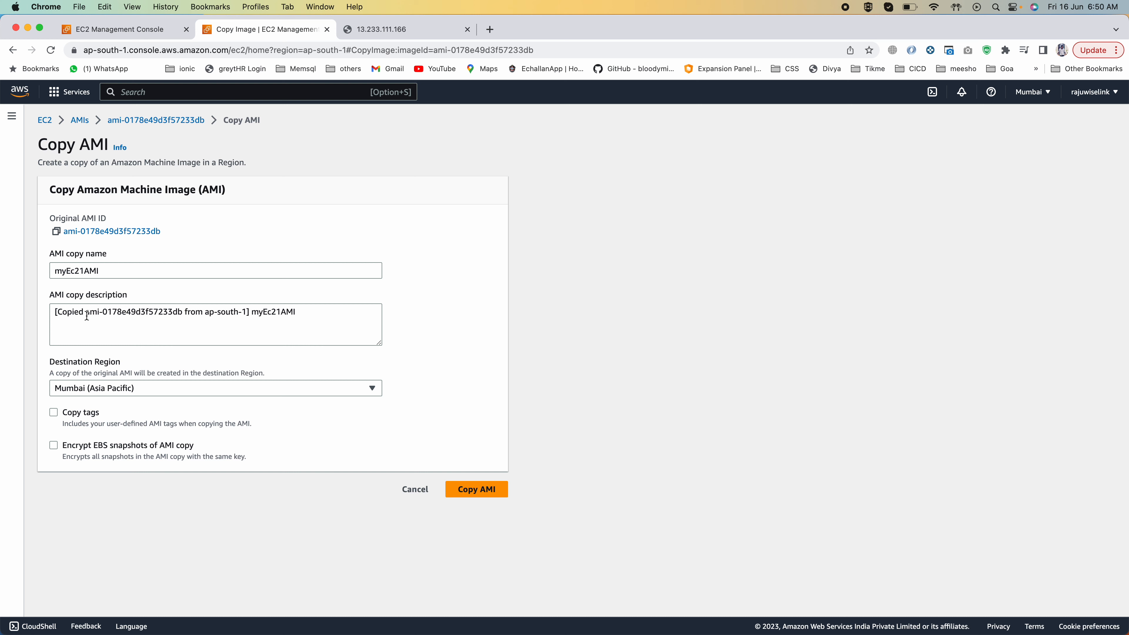
left_click(107, 389)
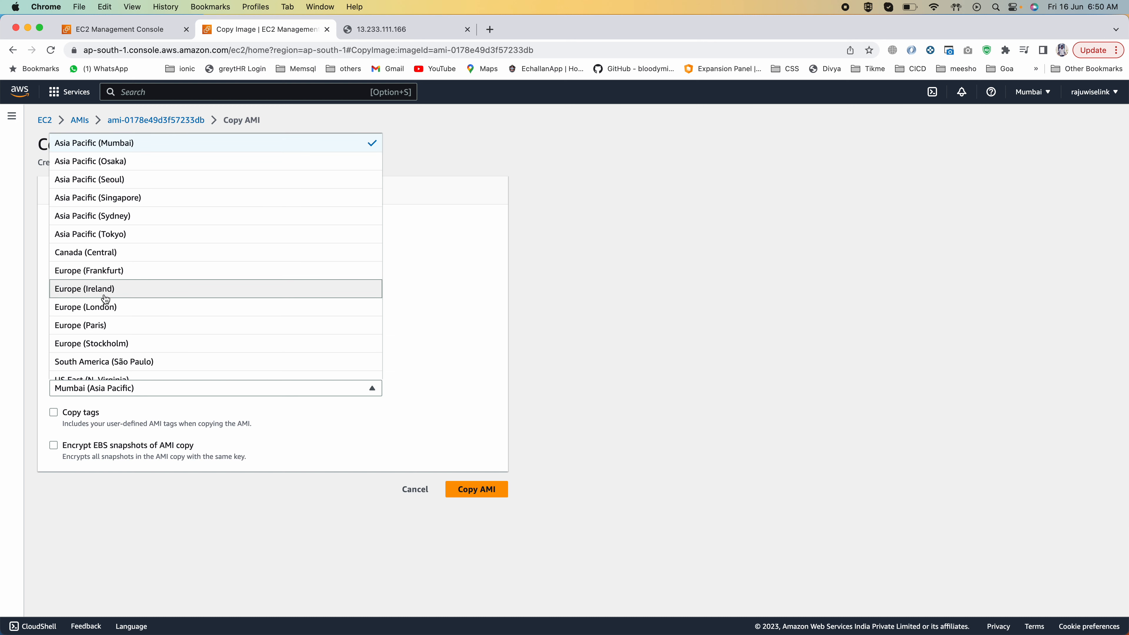
scroll(102, 280, "down", 1)
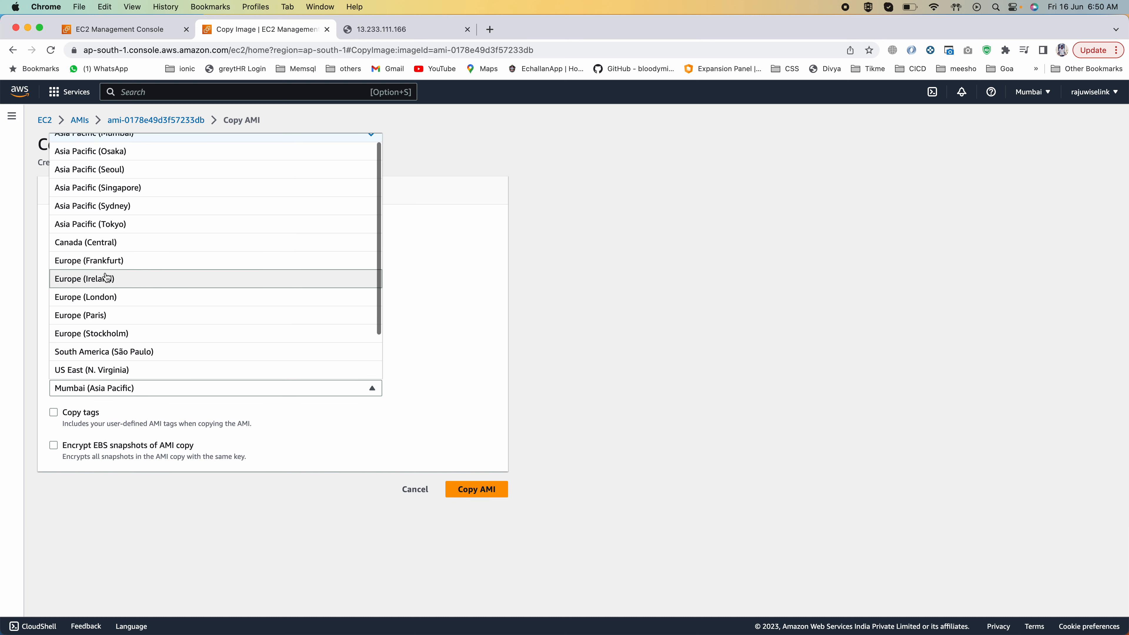
left_click(93, 188)
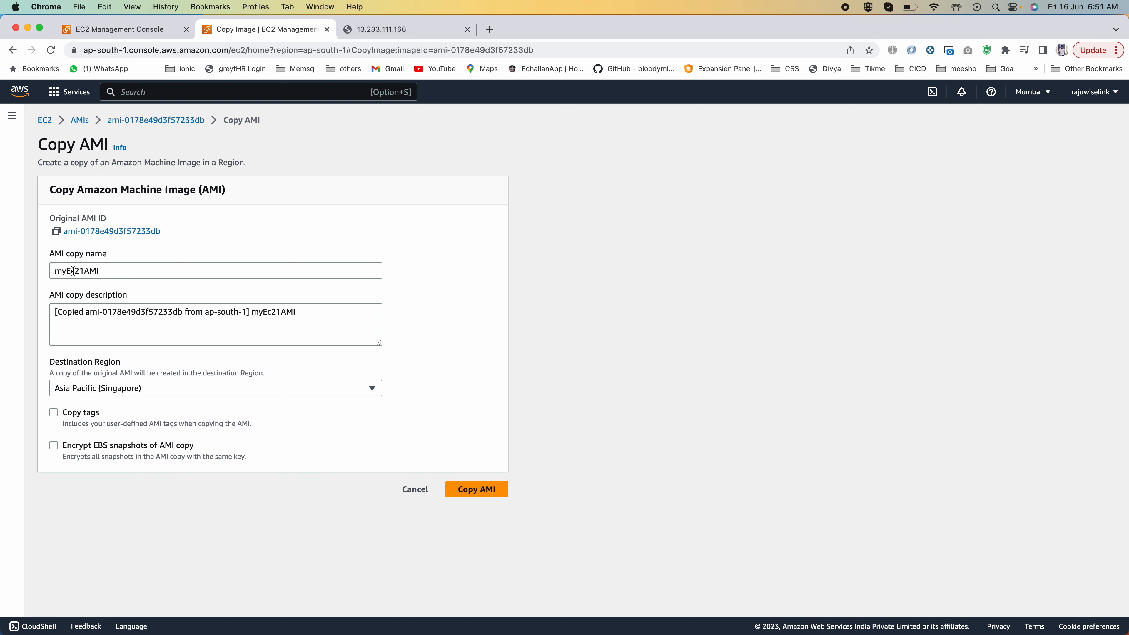
left_click_drag(62, 269, 97, 270)
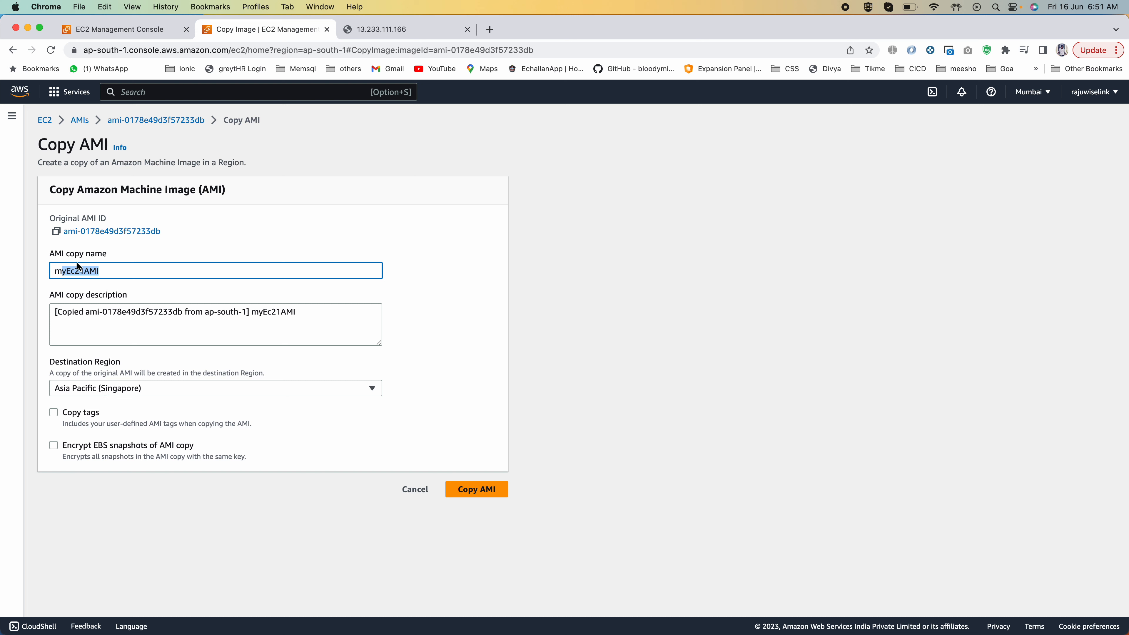
left_click(477, 489)
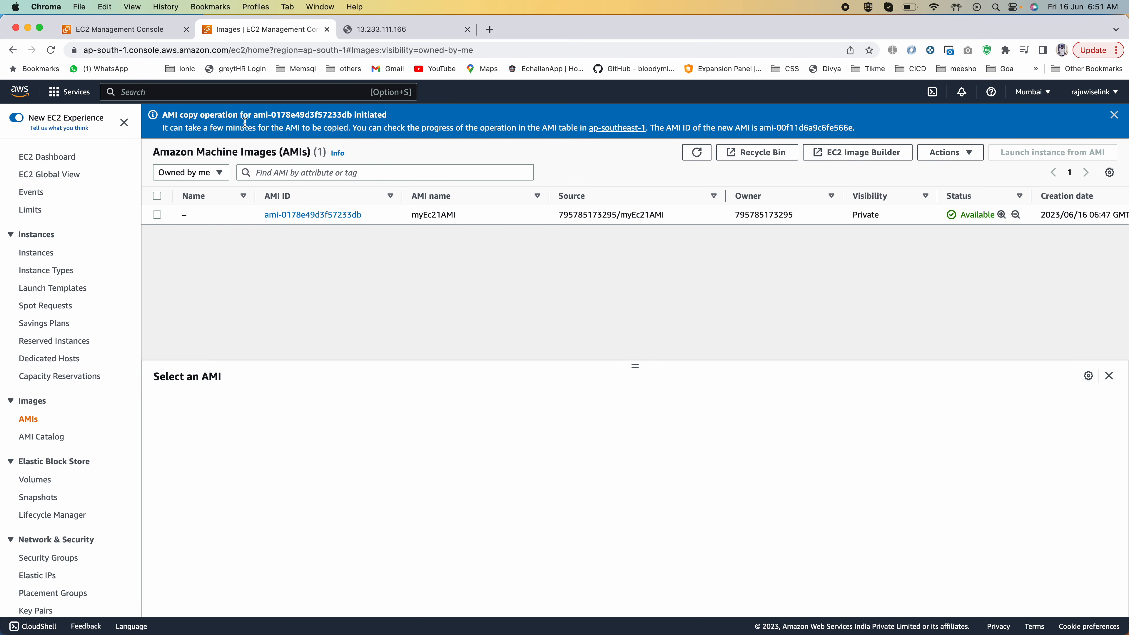
Step: Dismiss the AMI copy notice, switch the region to Asia Pacific (Singapore), and view the details of the copied myEc21AMI
left_click_drag(170, 128, 559, 128)
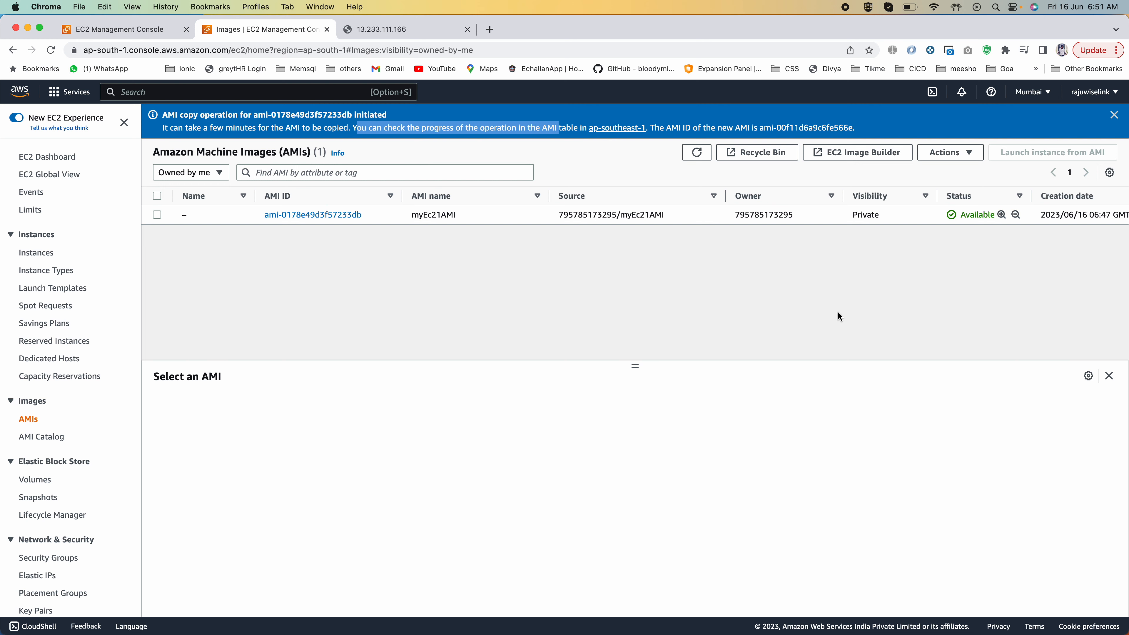
left_click(1114, 115)
left_click(1037, 92)
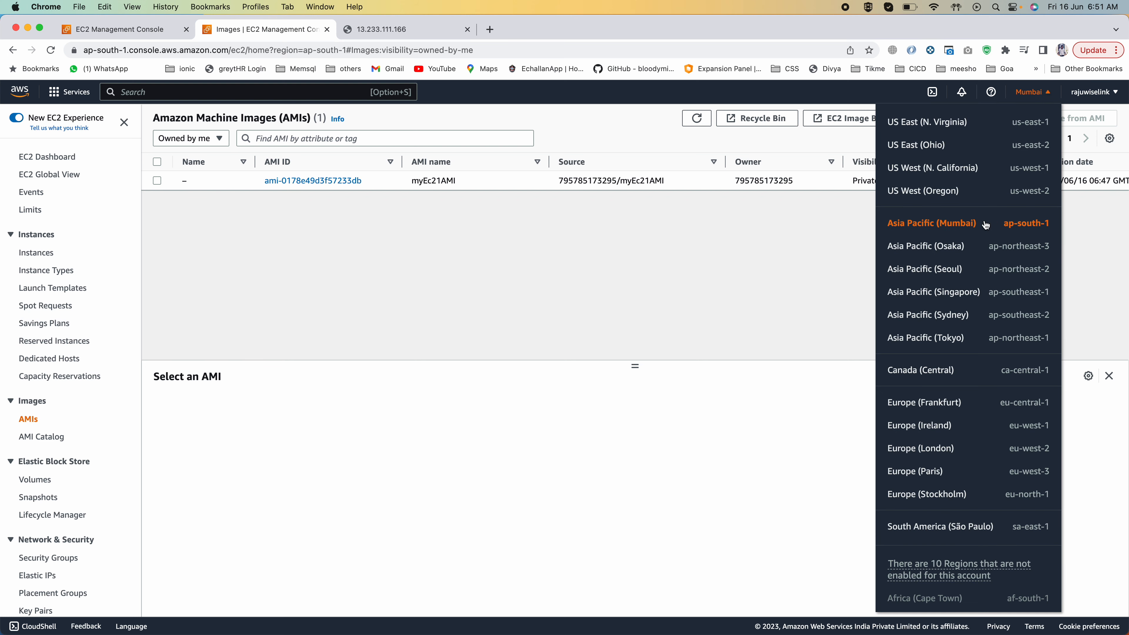
left_click(967, 294)
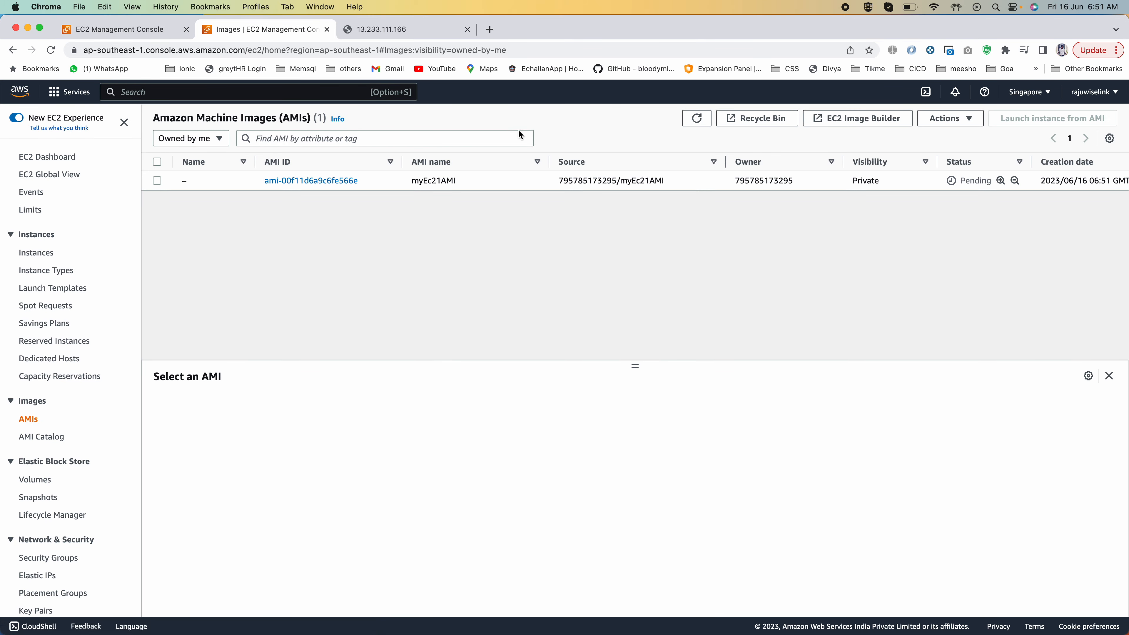
double_click(430, 181)
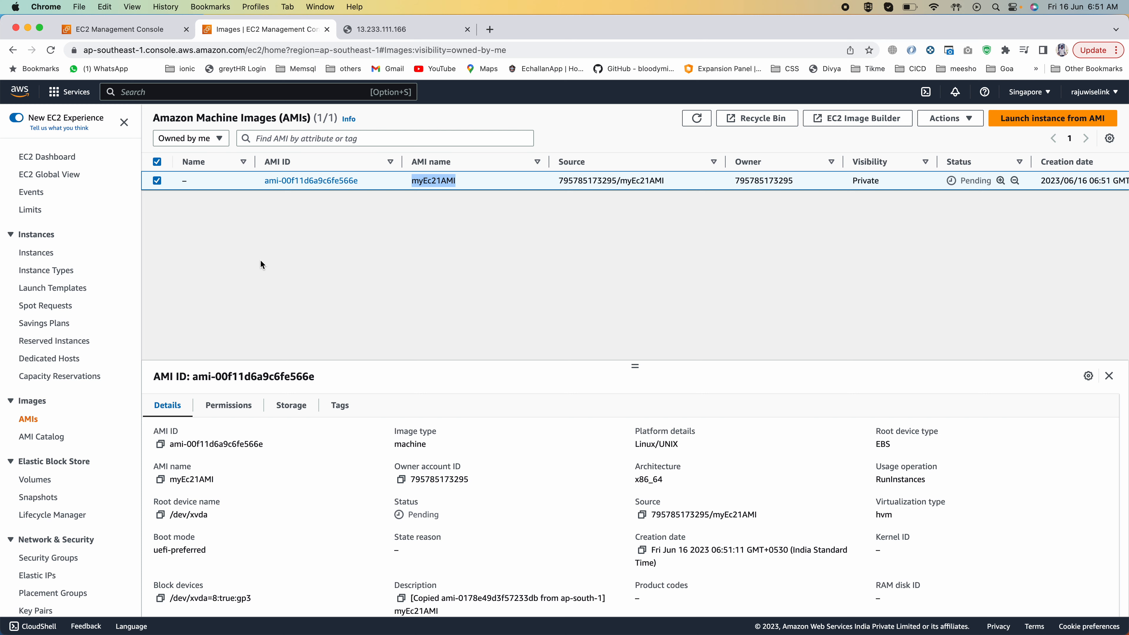
Step: Start launching an instance in the Singapore region with the owned image myEc21AMI as its machine image
left_click(37, 253)
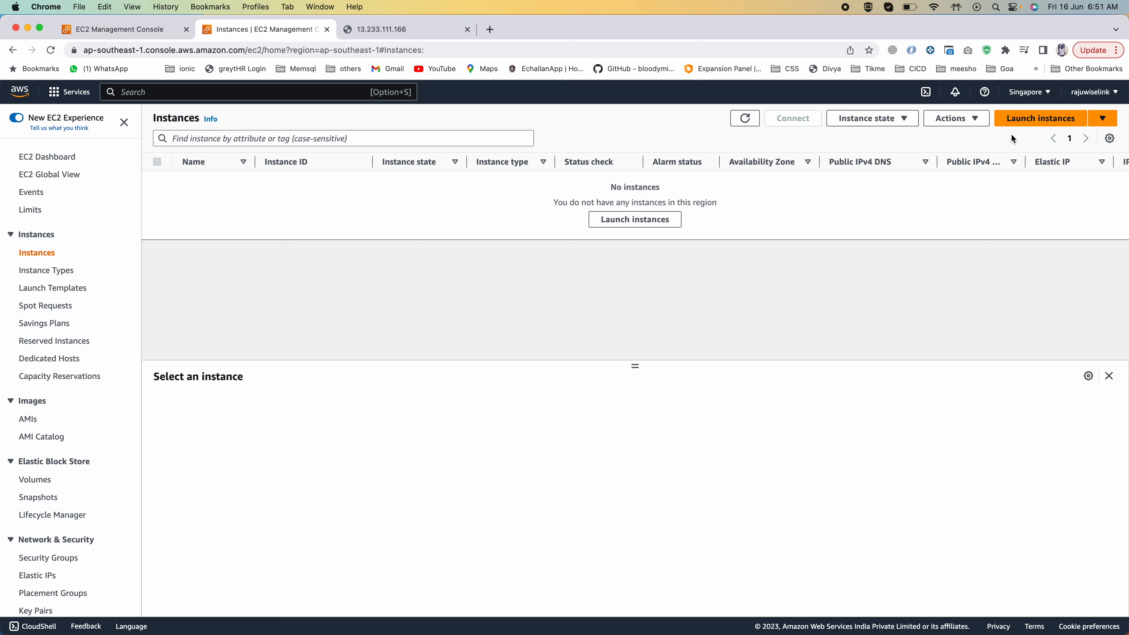
left_click(1035, 123)
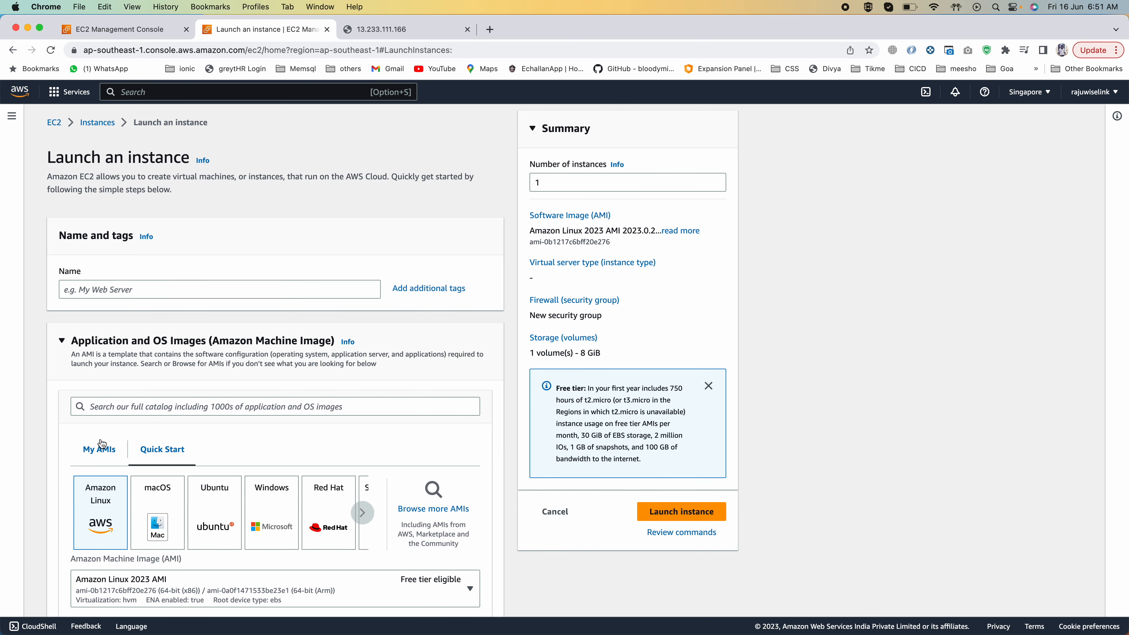
left_click(105, 452)
scroll(105, 453, "down", 3)
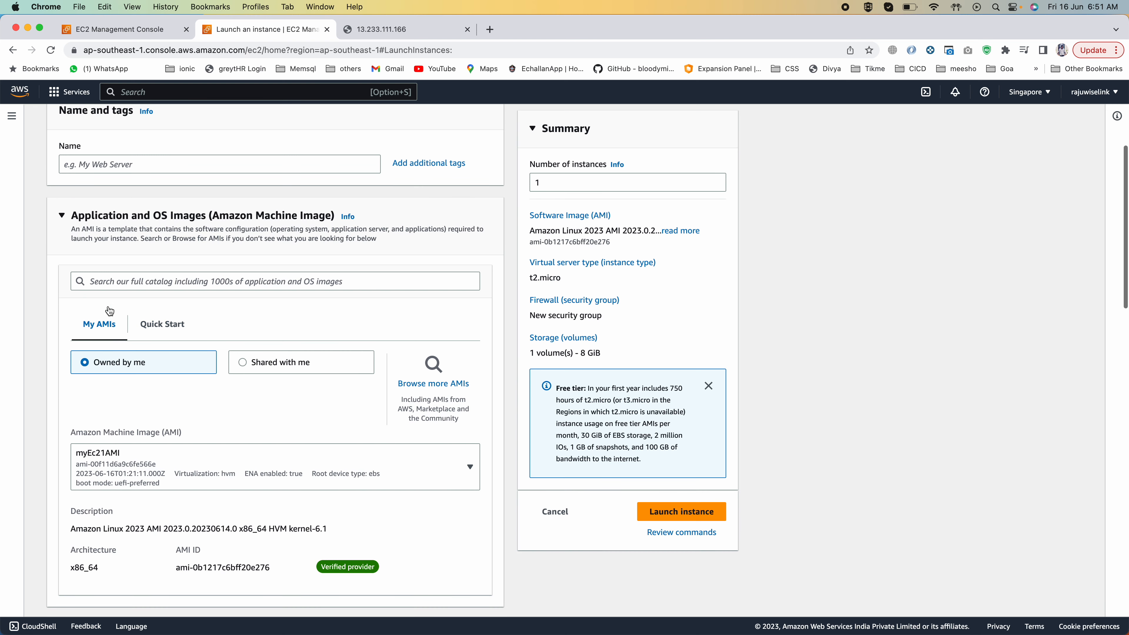
left_click(105, 455)
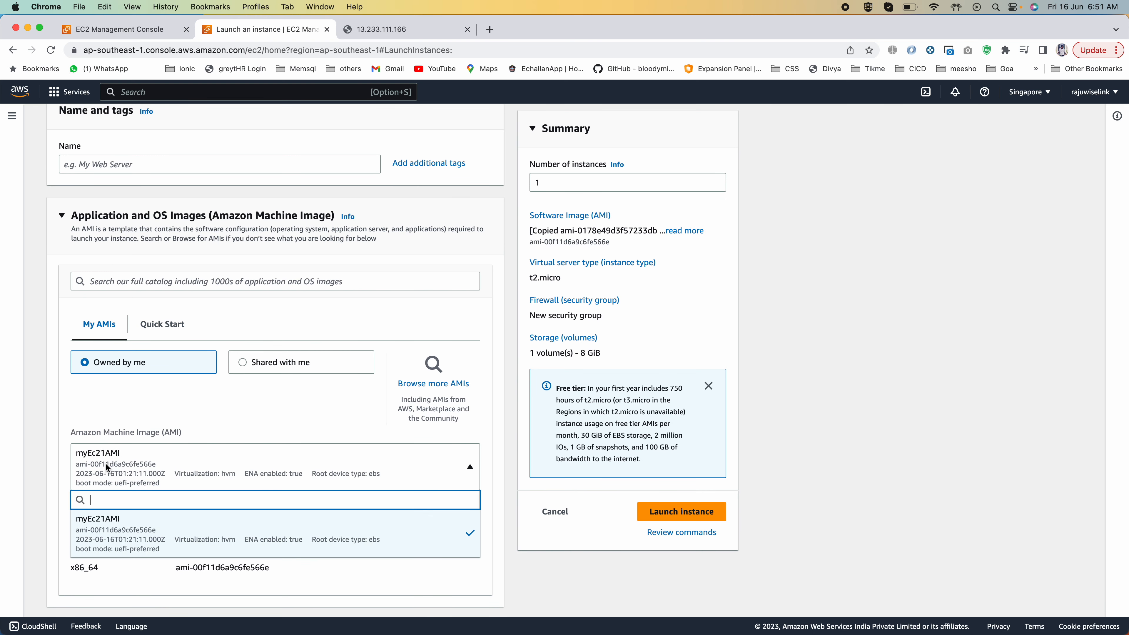
left_click(104, 530)
left_click(111, 480)
left_click(113, 519)
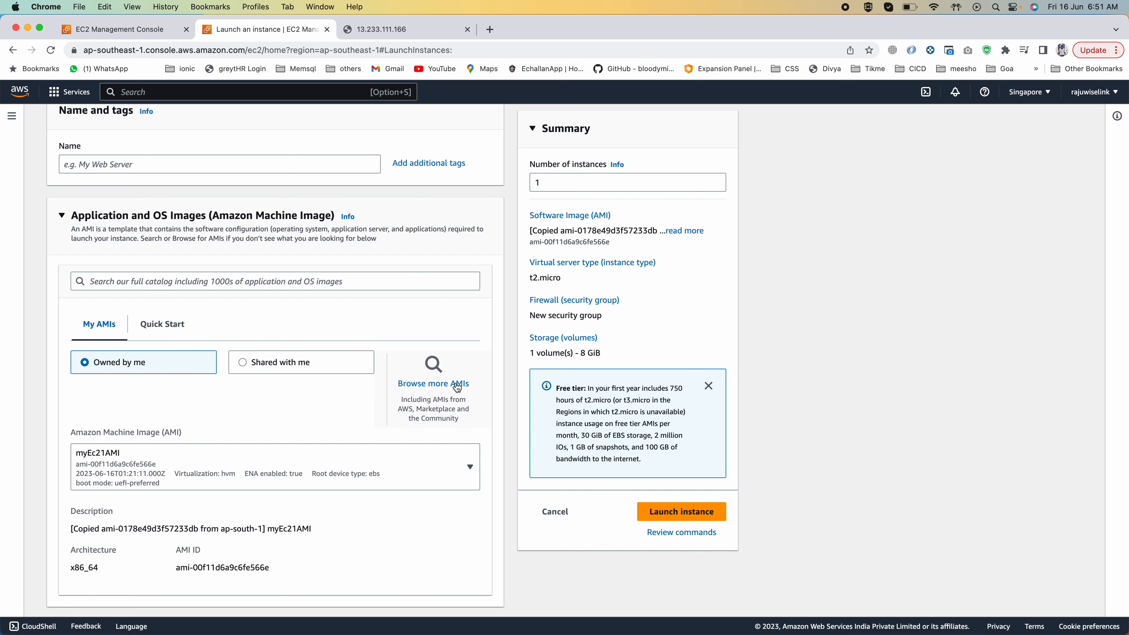
scroll(458, 387, "up", 2)
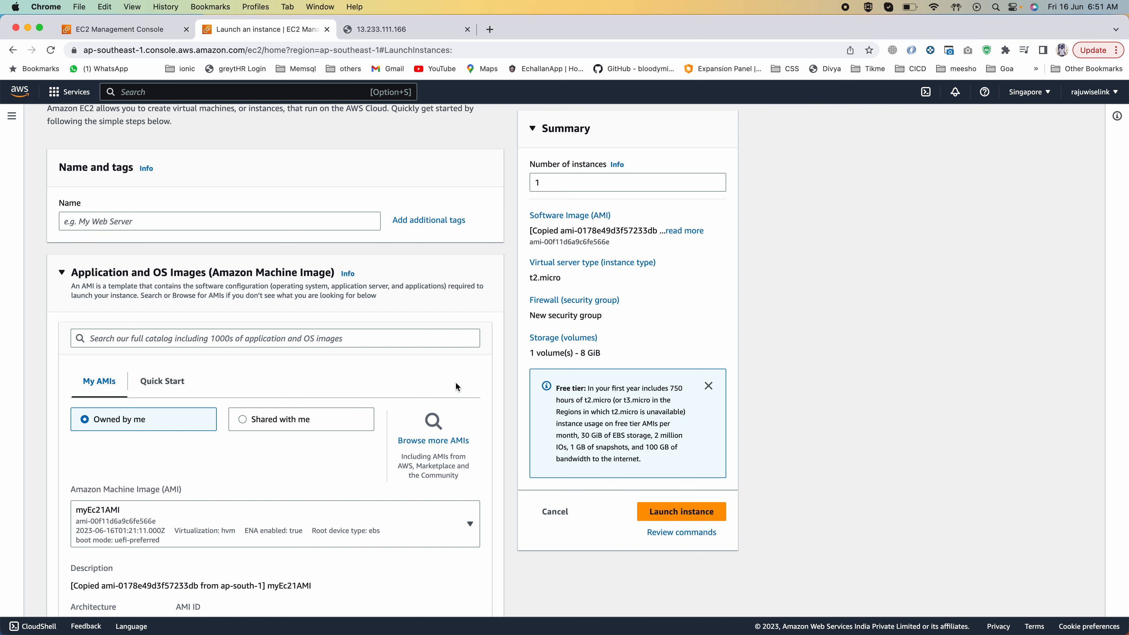
scroll(456, 386, "up", 2)
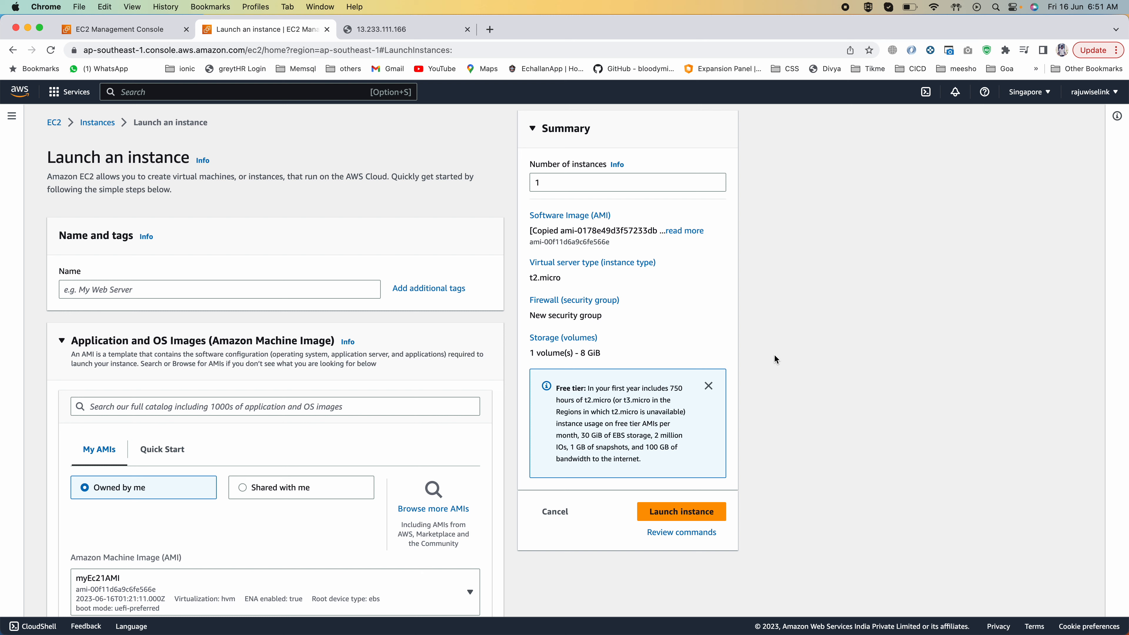
Step: Leave the launch form and check the status of the copied myEc21AMI in the Singapore AMI list, refreshing the list
left_click(98, 123)
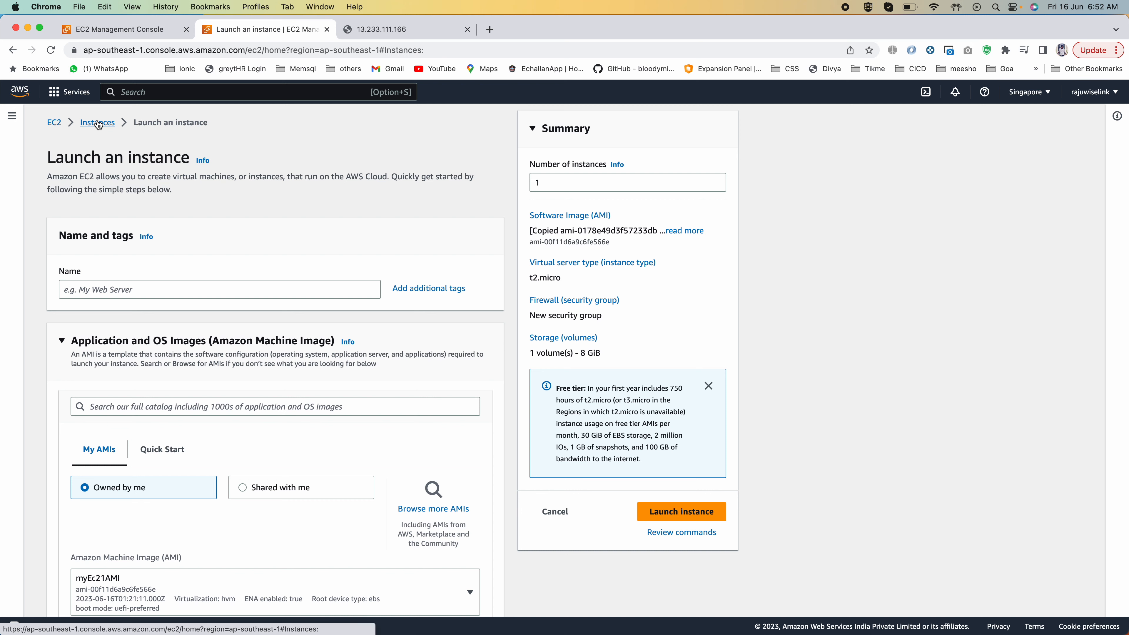
left_click(36, 418)
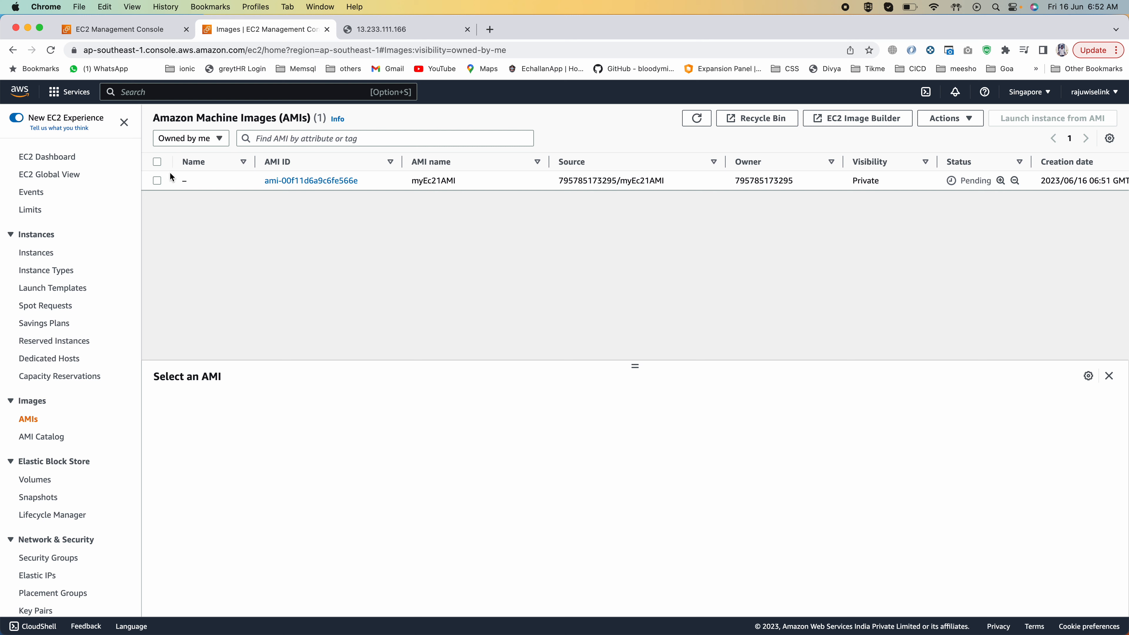
left_click(157, 181)
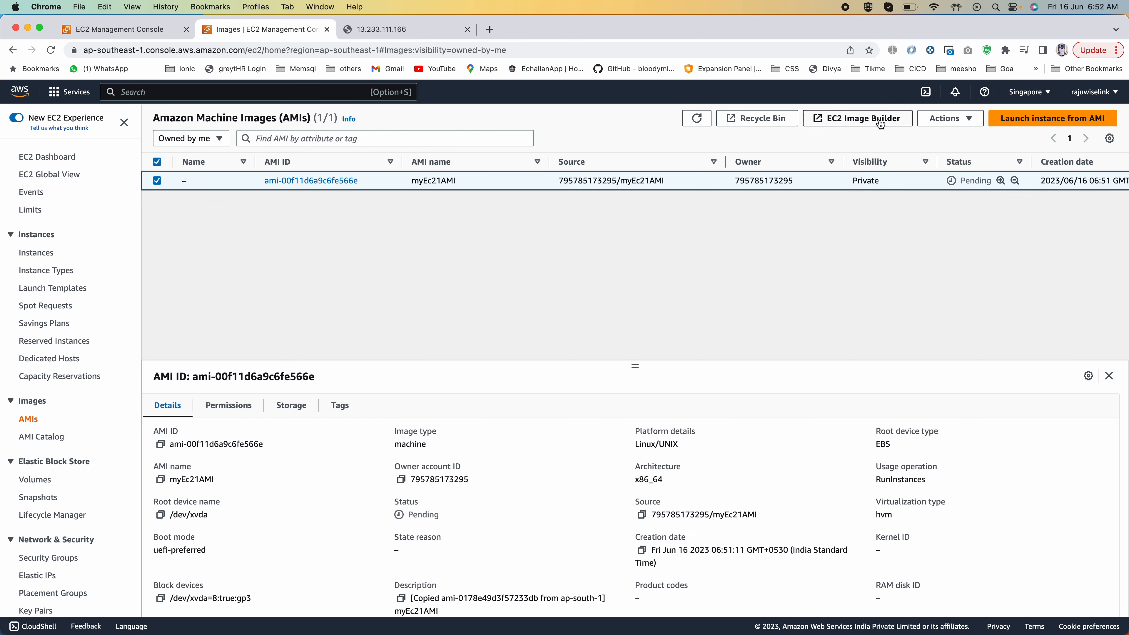
left_click(933, 119)
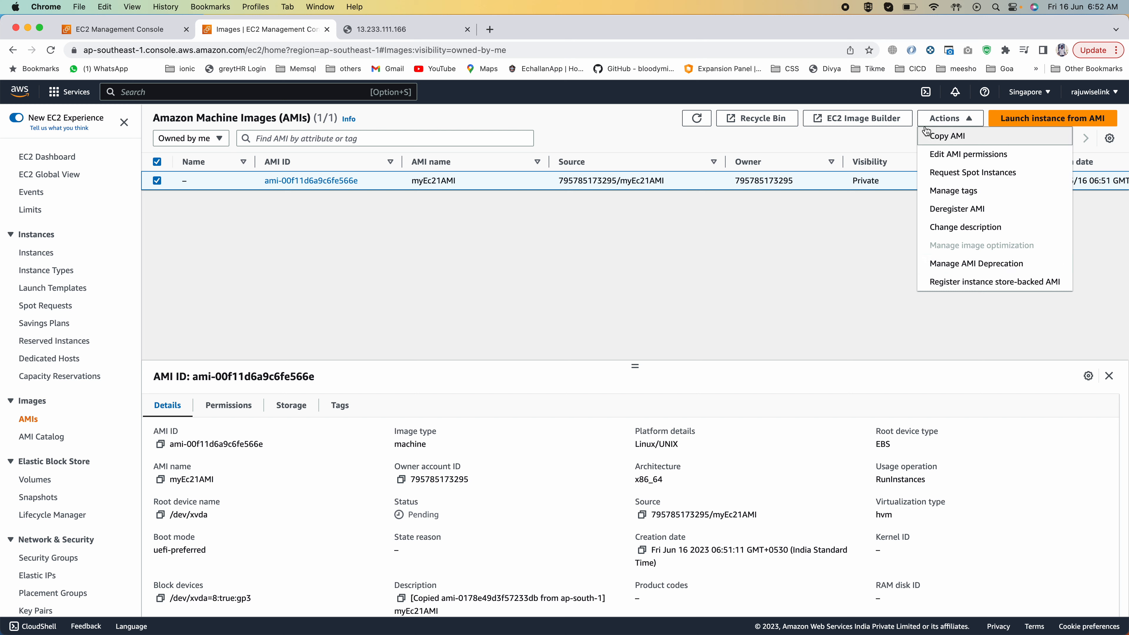
left_click(768, 265)
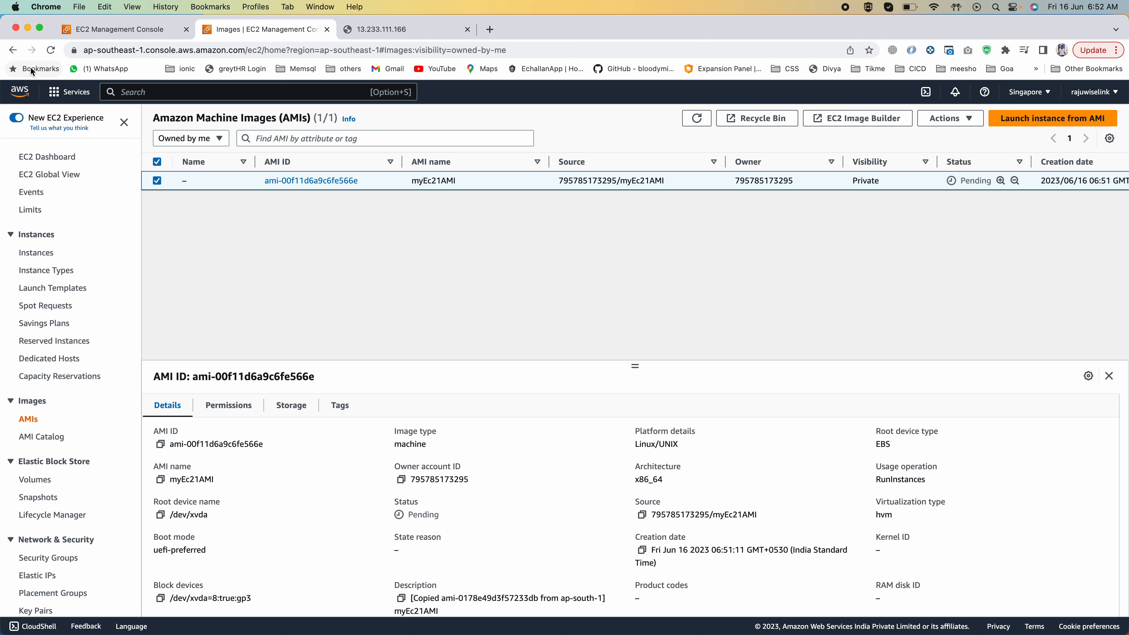
left_click(687, 119)
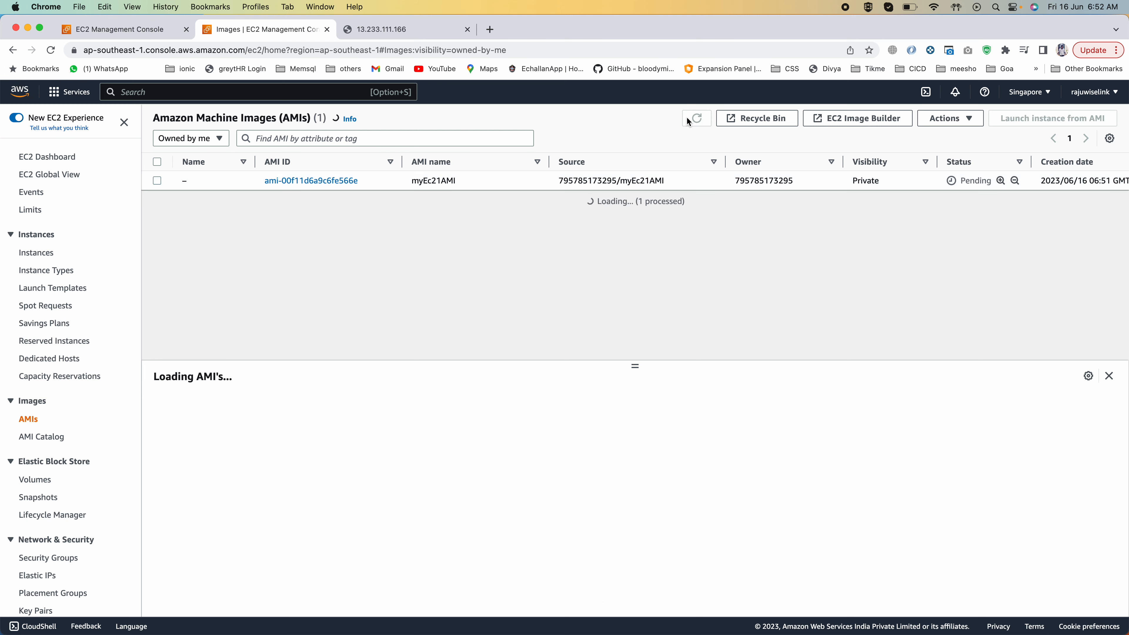
left_click(688, 119)
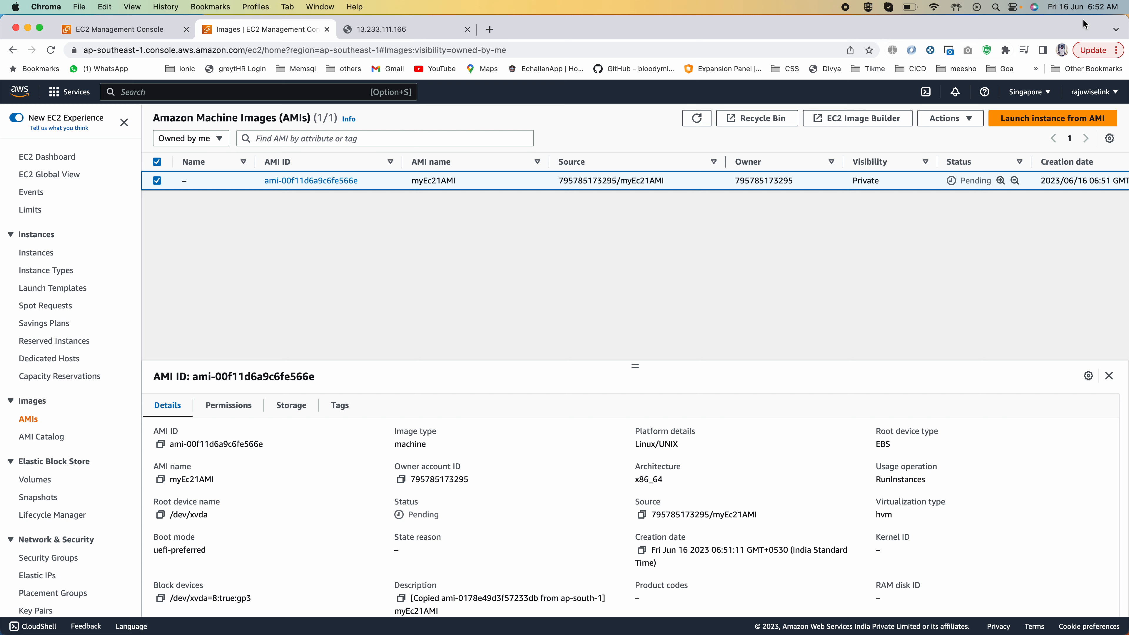
Step: Switch the region to Asia Pacific (Mumbai) and start launching an instance named "my ec2 instance from AMI"
left_click(1020, 94)
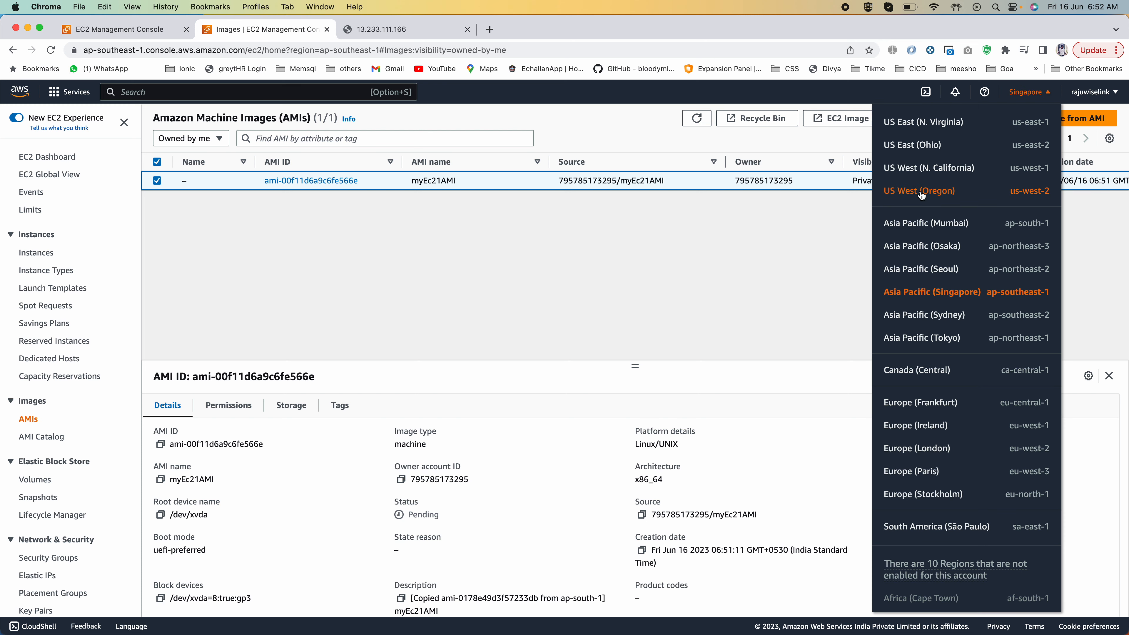
left_click(930, 225)
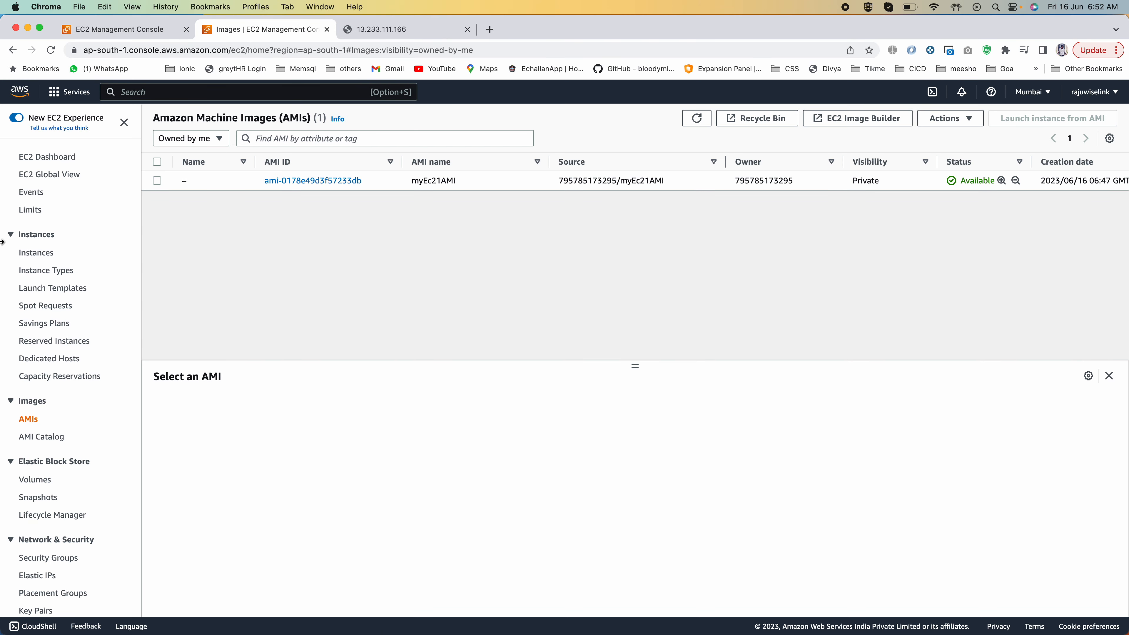
left_click(26, 253)
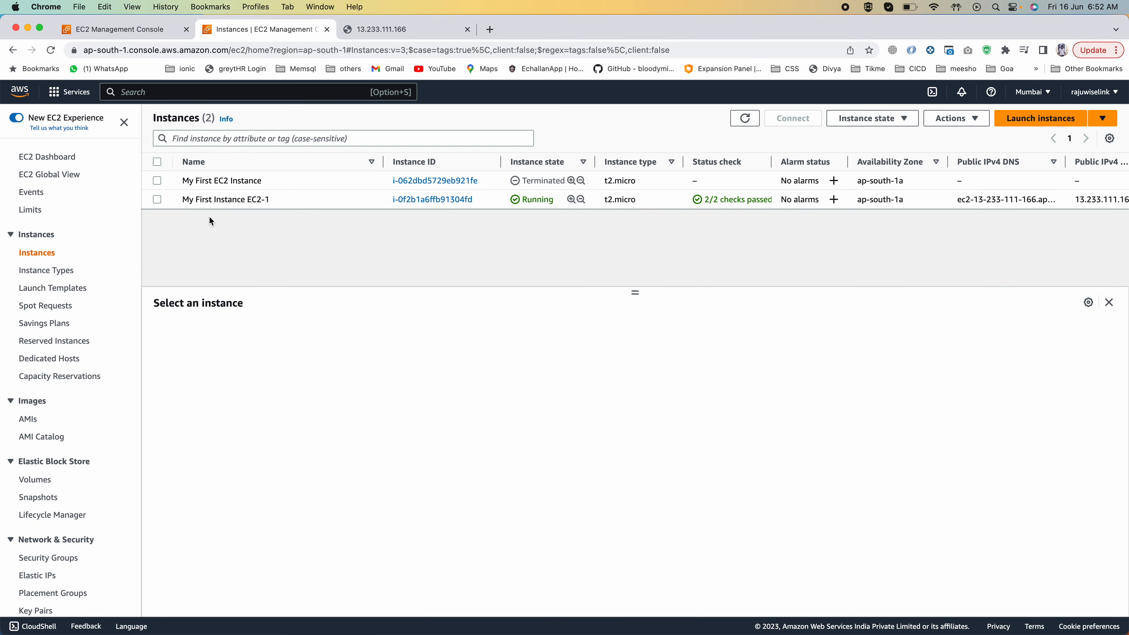
left_click(1038, 119)
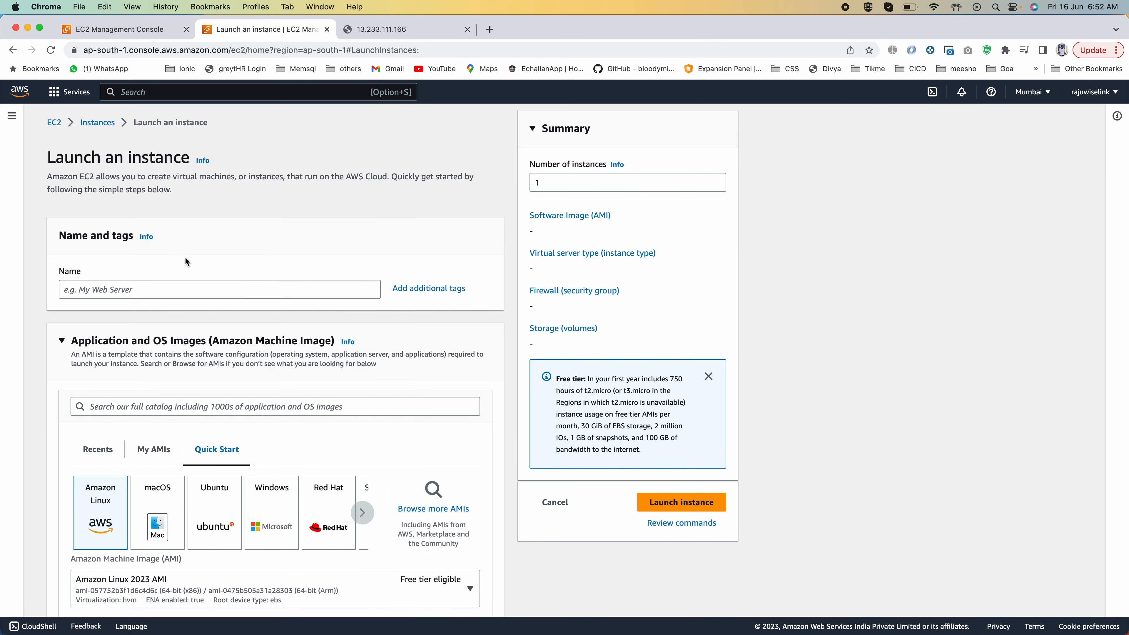
left_click(110, 291)
type("my ec2 instance from AMI")
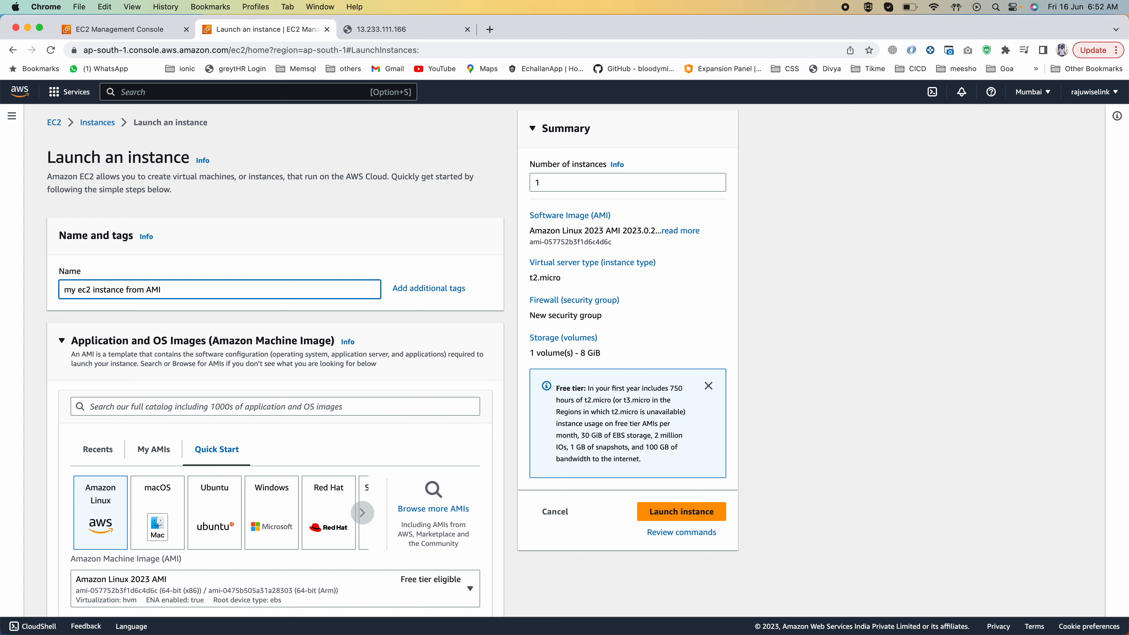
Step: Choose the owned image myEc21AMI as the machine image for the new instance
scroll(160, 365, "down", 2)
left_click(143, 368)
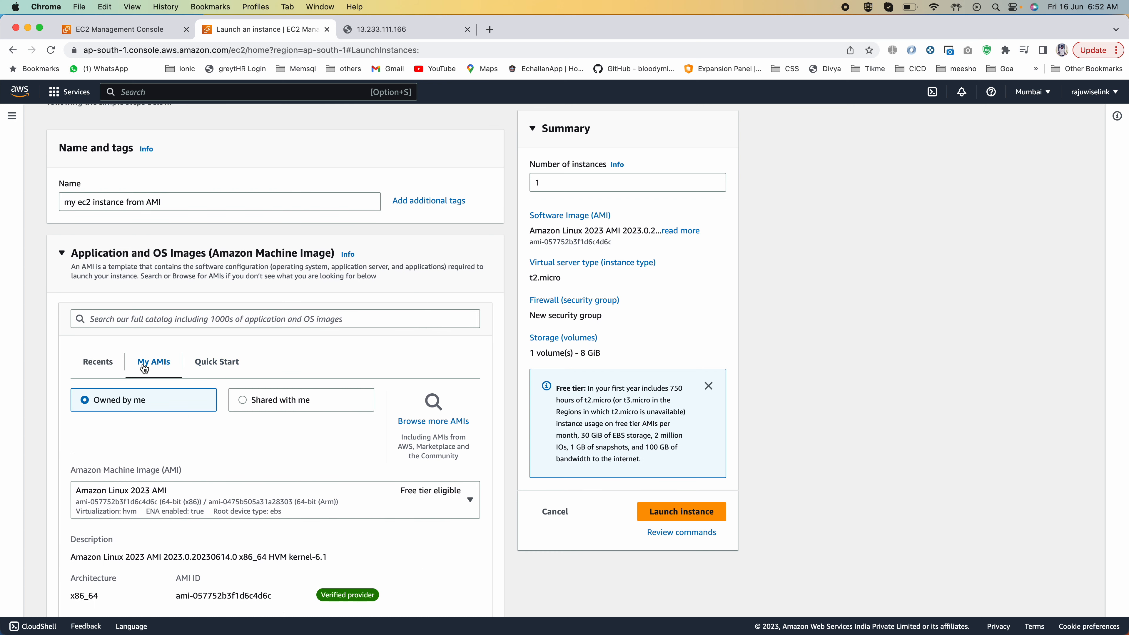
scroll(143, 368, "down", 3)
left_click(131, 360)
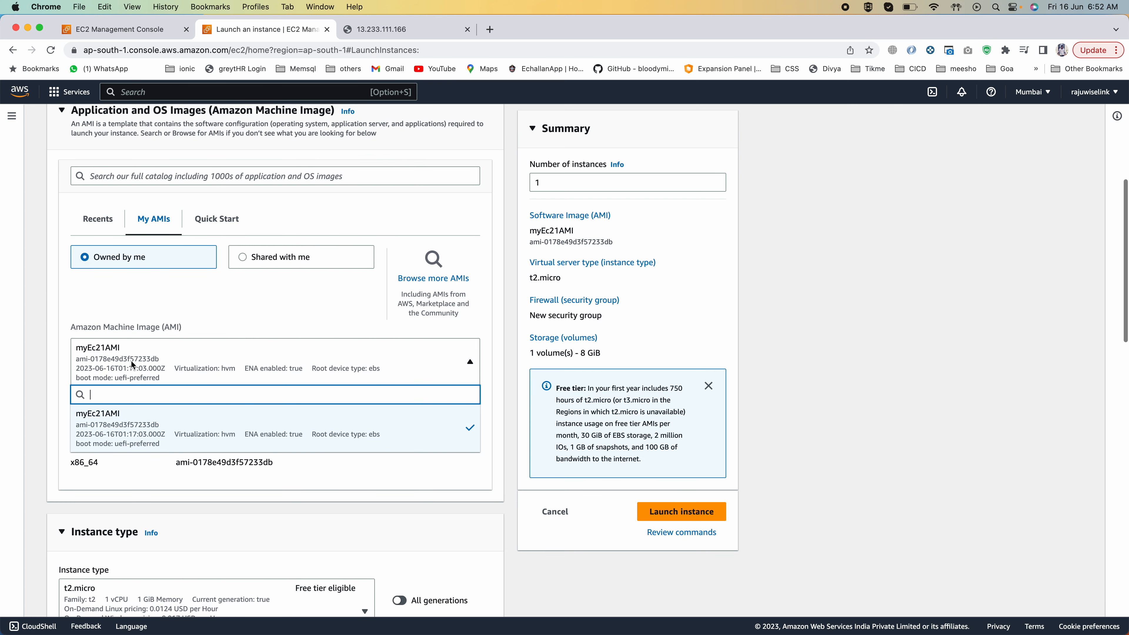
left_click(120, 413)
left_click(128, 367)
left_click(118, 427)
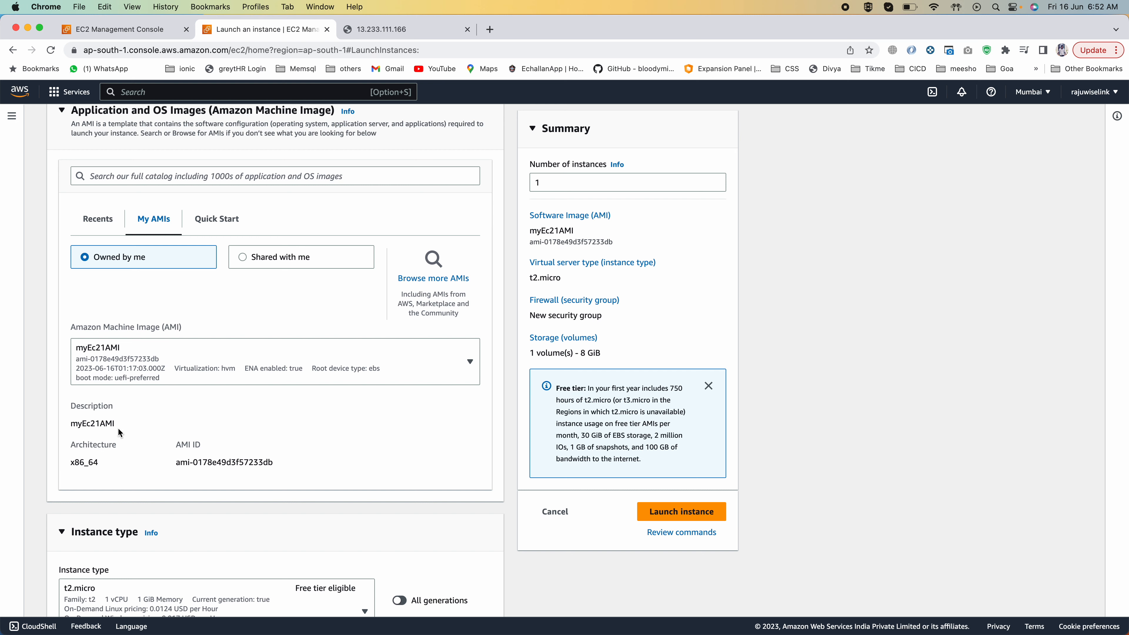
Step: Select My Ec2 Key as the key pair for the instance
scroll(118, 430, "down", 5)
scroll(118, 426, "down", 2)
left_click(103, 467)
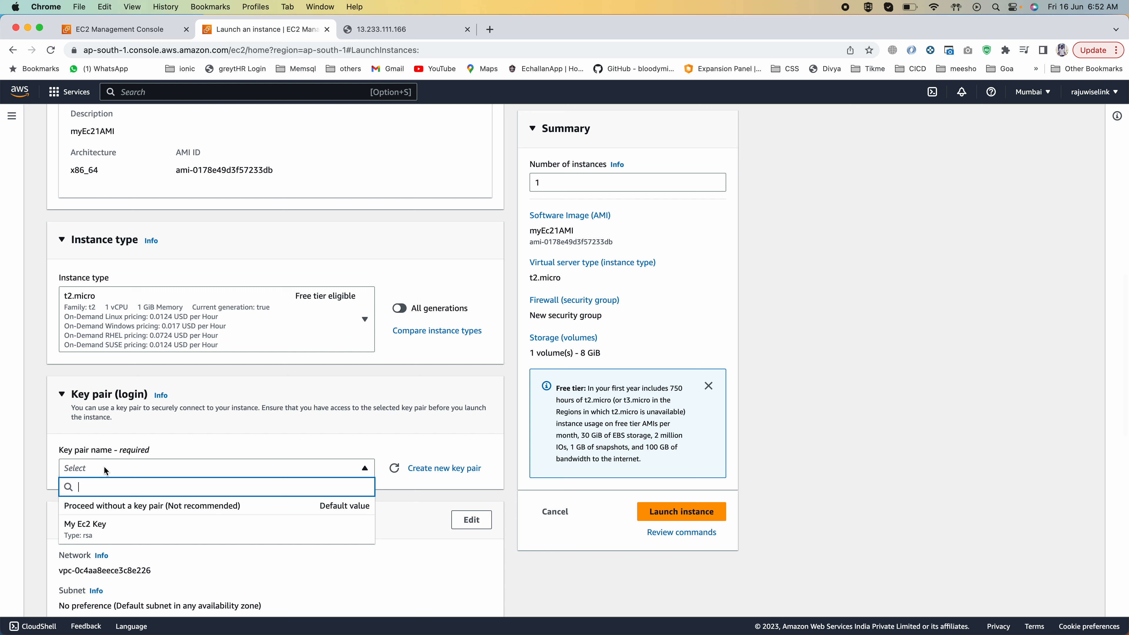
left_click(93, 529)
Step: Assign the existing security group launch-wizard-1 to the instance
scroll(173, 430, "down", 5)
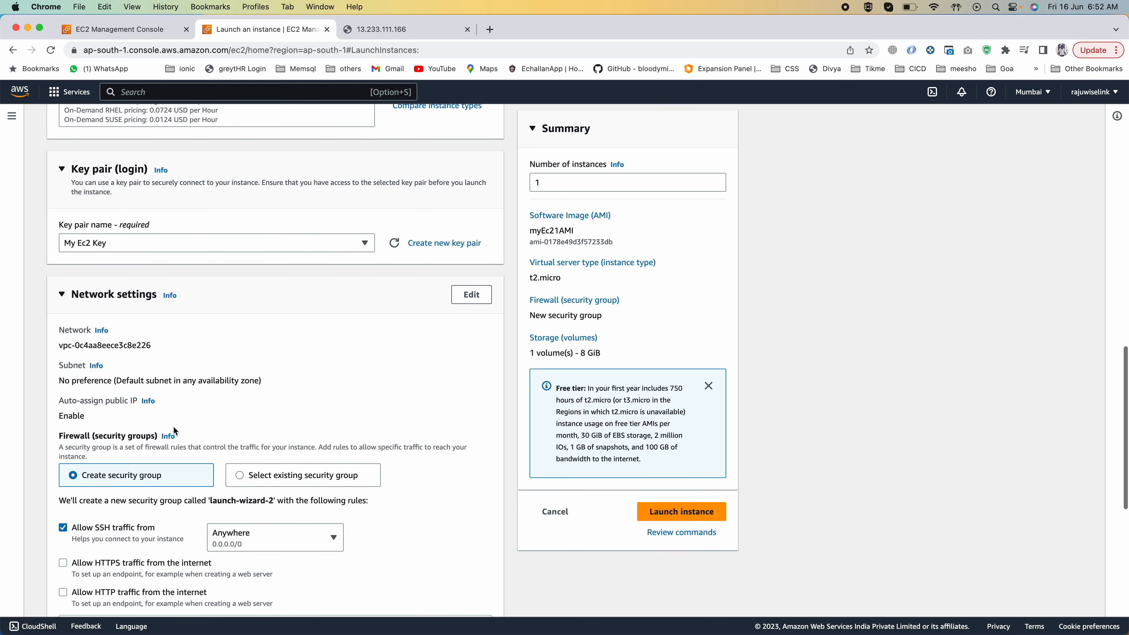
left_click(276, 460)
left_click(226, 511)
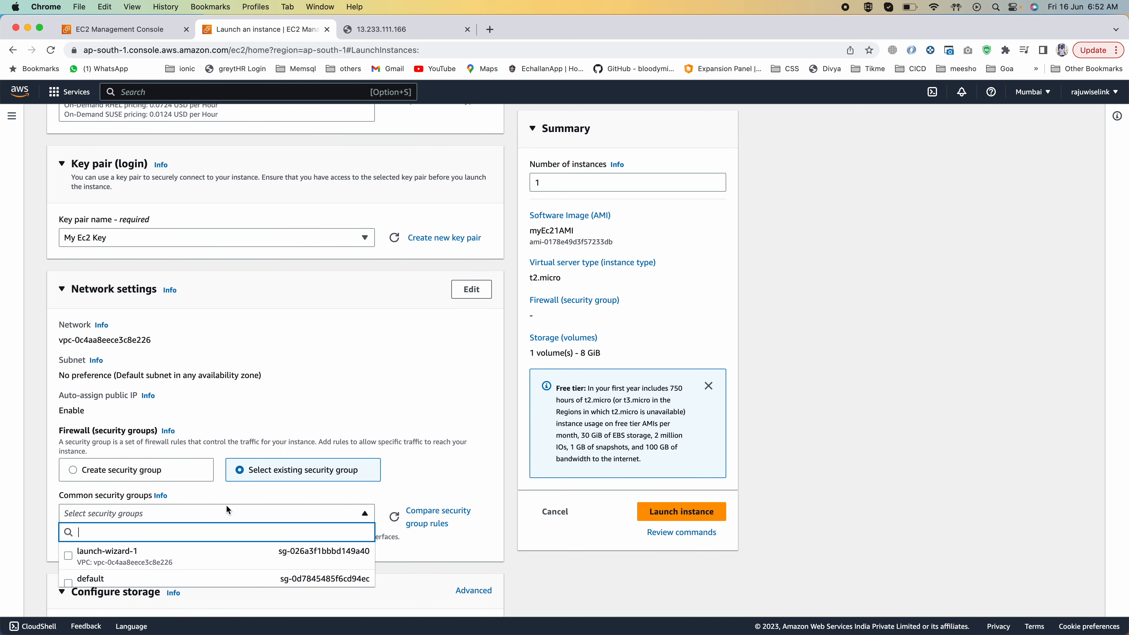
left_click(150, 556)
scroll(151, 558, "down", 3)
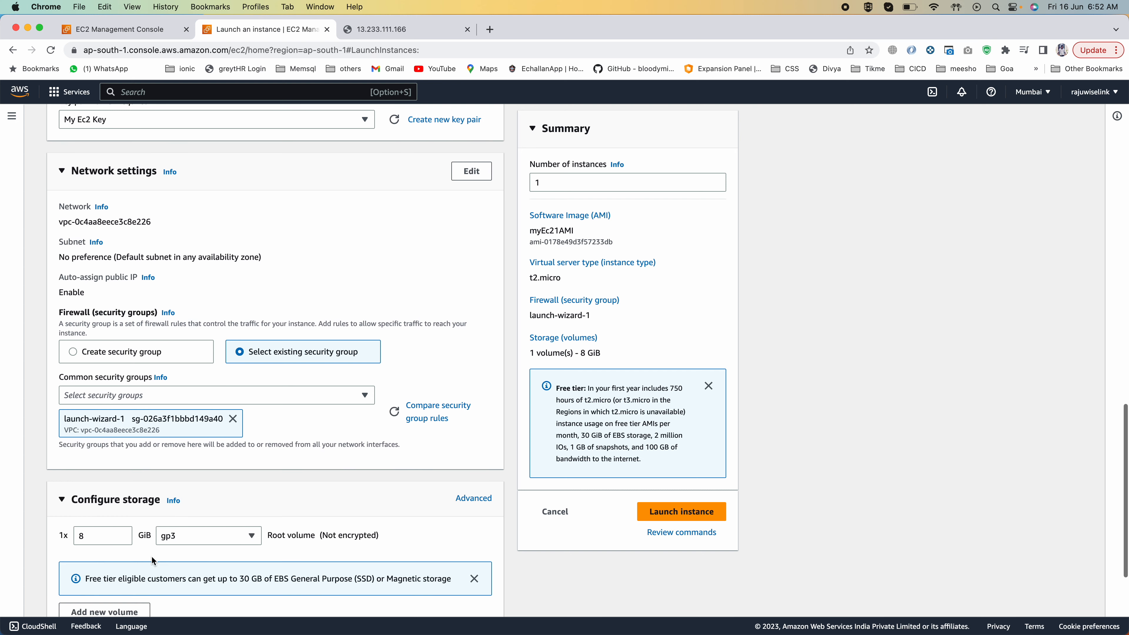
Step: Copy the #!/bin/bash line and both comment lines from the script in the PowerPoint slide comment into the instance's user data
scroll(151, 557, "down", 3)
left_click(103, 425)
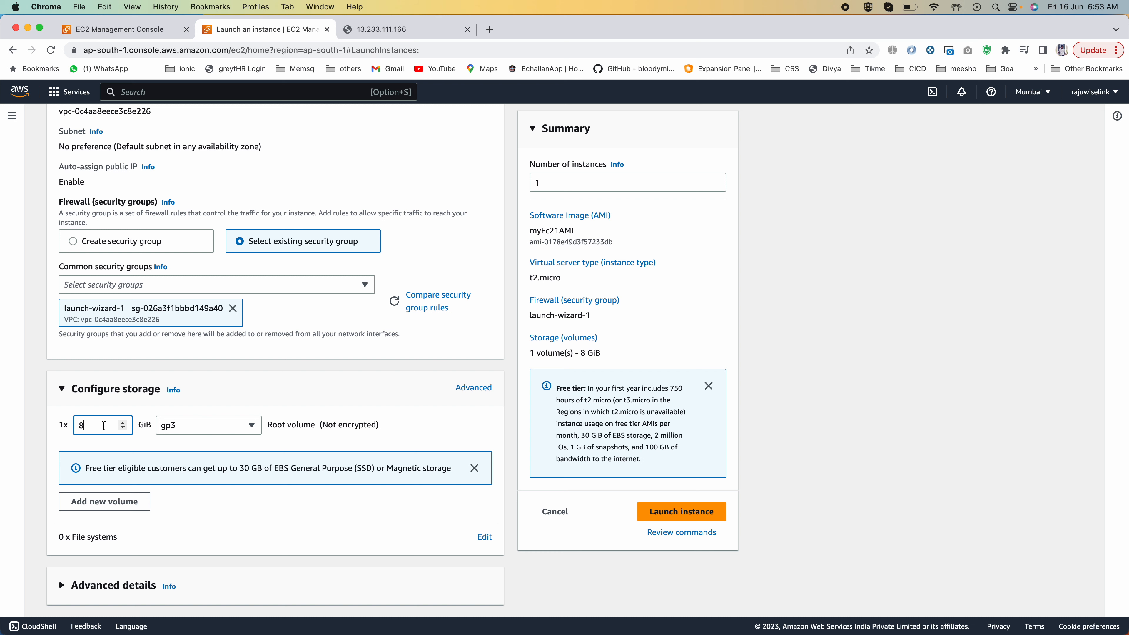
left_click(84, 586)
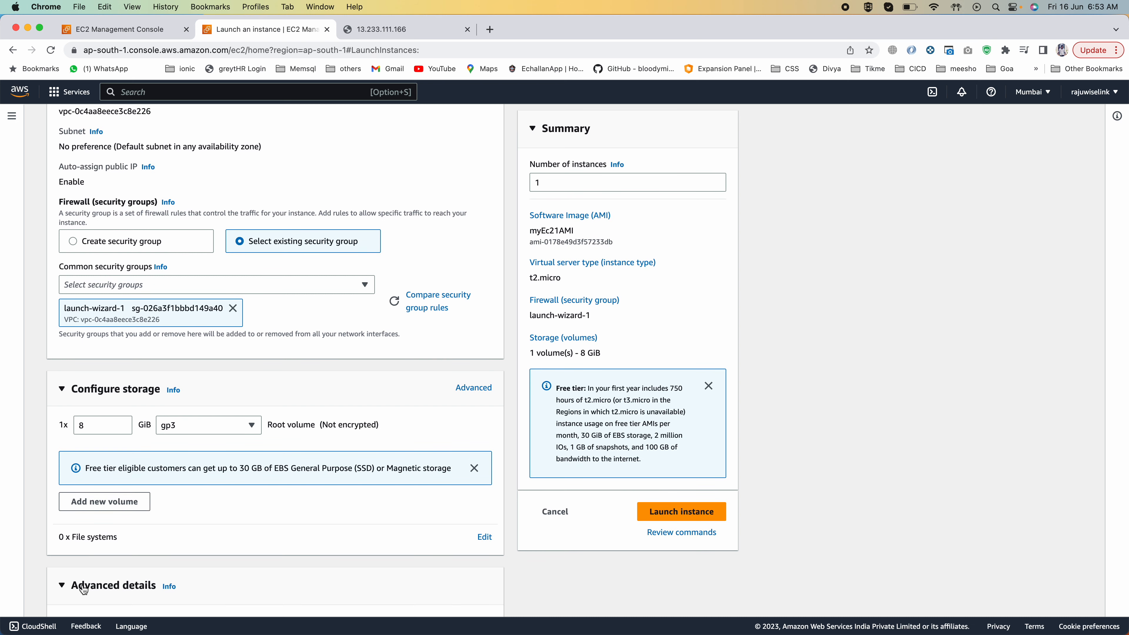
scroll(83, 586, "down", 20)
scroll(82, 584, "down", 15)
left_click(169, 457)
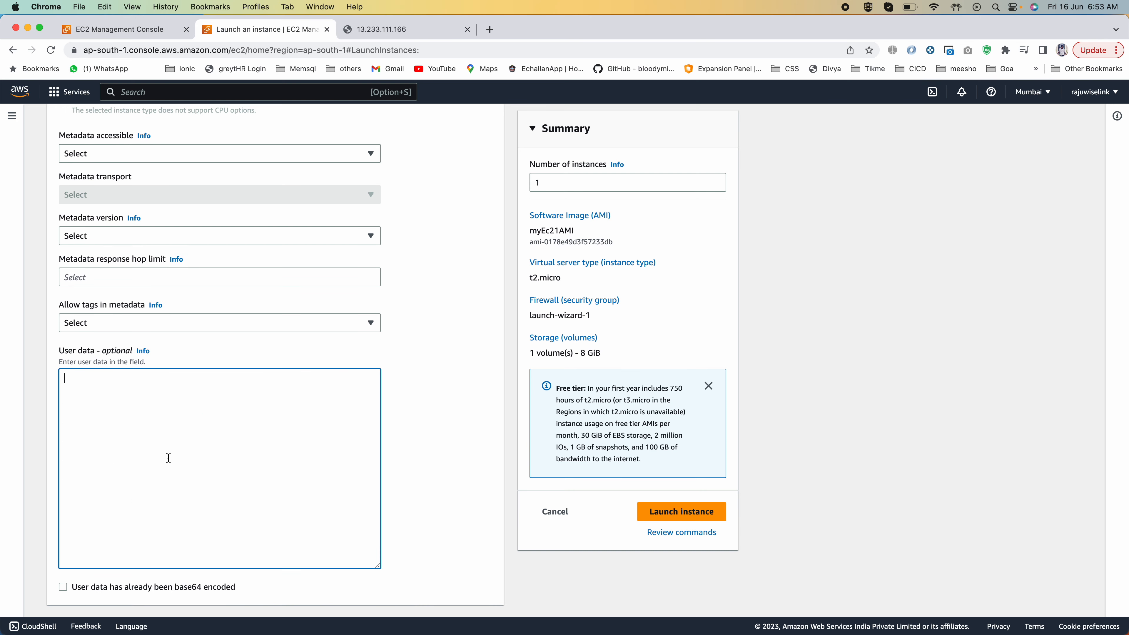
key("super+Tab")
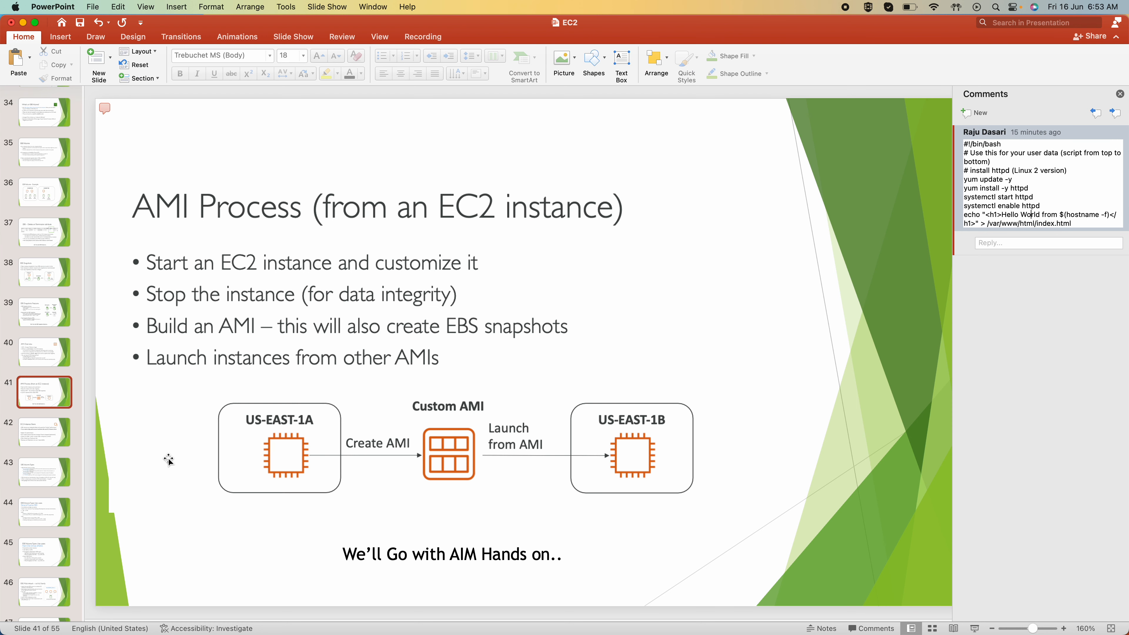
left_click(1040, 154)
left_click_drag(1085, 174, 956, 145)
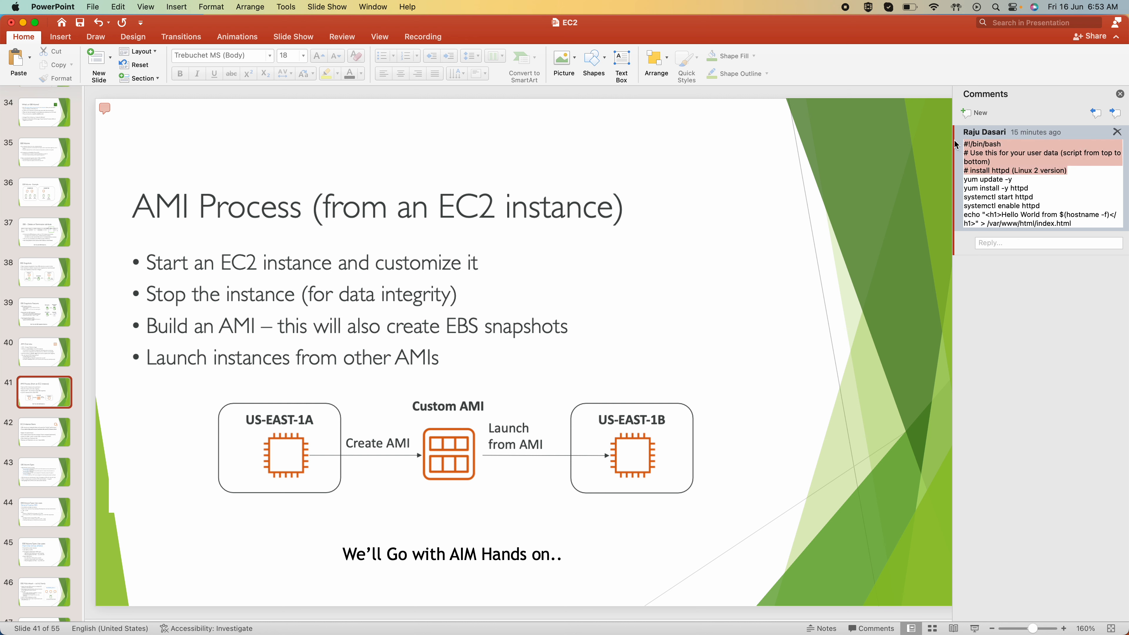
key("super+c")
key("super+Tab")
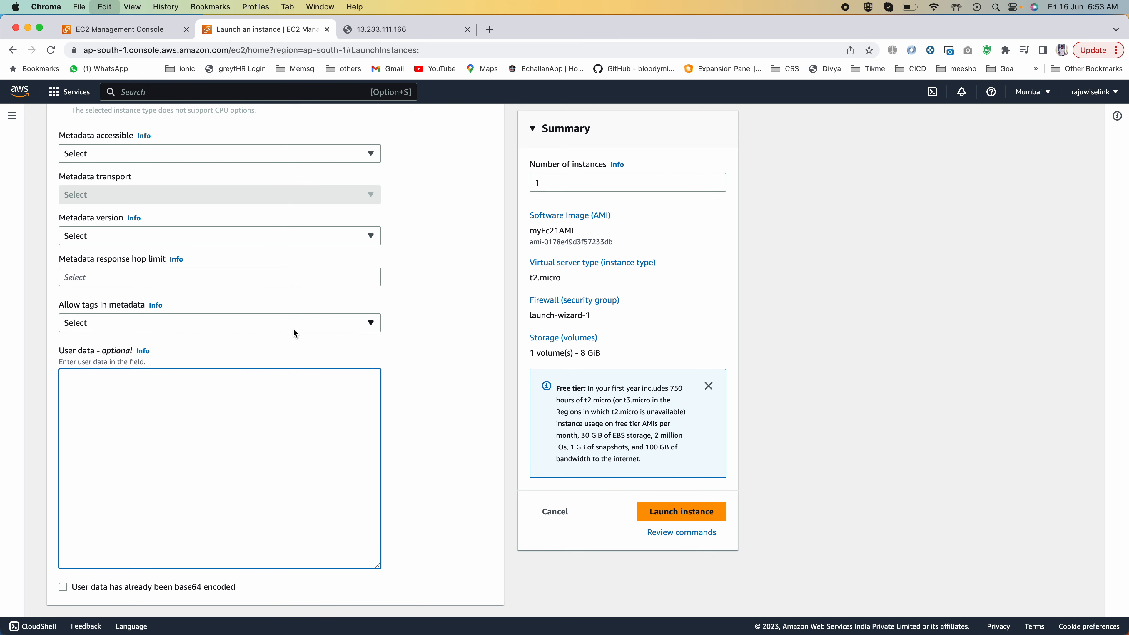
key("super+v")
Step: Copy the script's echo "Hello World" line writing /var/www/html/index.html from the PowerPoint comment to the end of the user data
key("super+Tab")
left_click_drag(1074, 223, 946, 217)
key("super+c")
key("super+Tab")
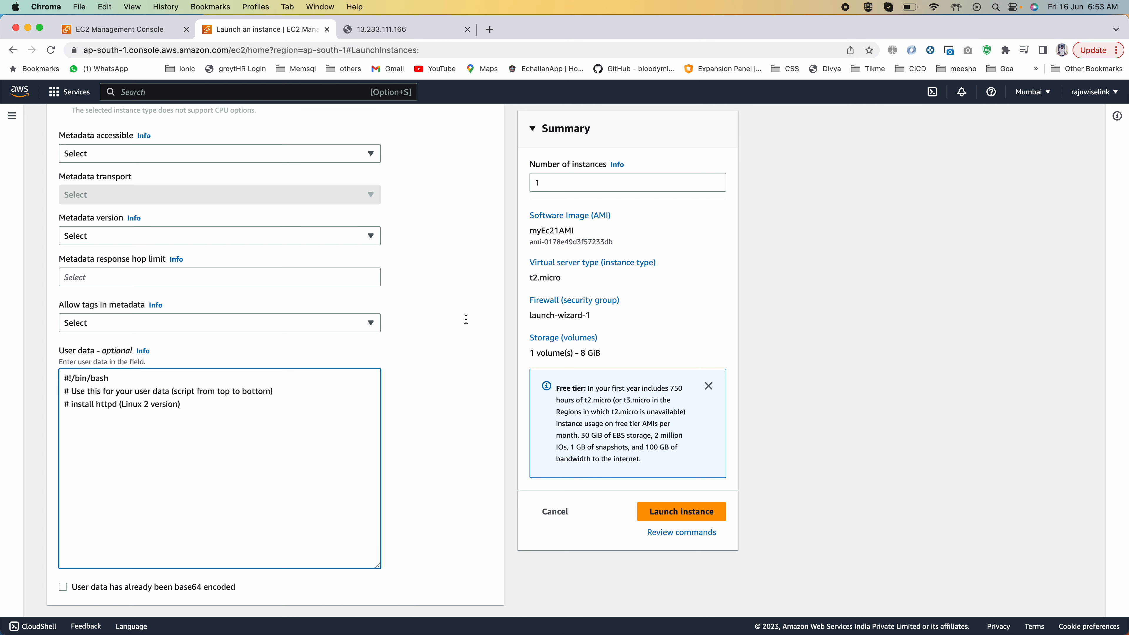
key("super+v")
Step: Compare the yum and systemctl lines with the echo line in the PowerPoint comment, then return to the launch form in Chrome
key("super+Tab")
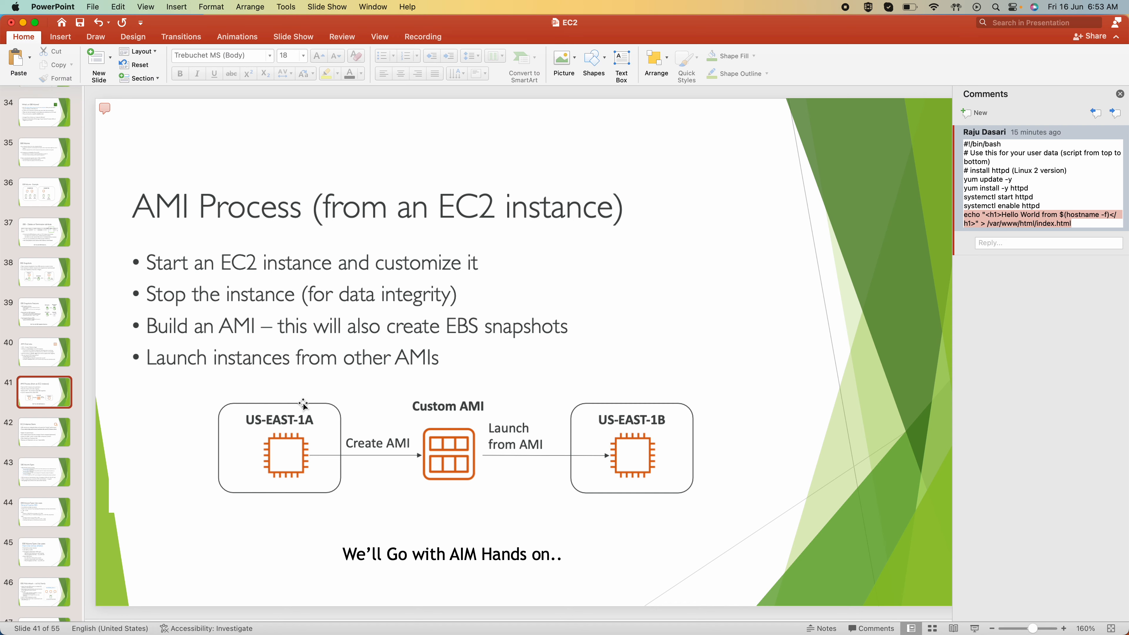
left_click_drag(1048, 205, 953, 179)
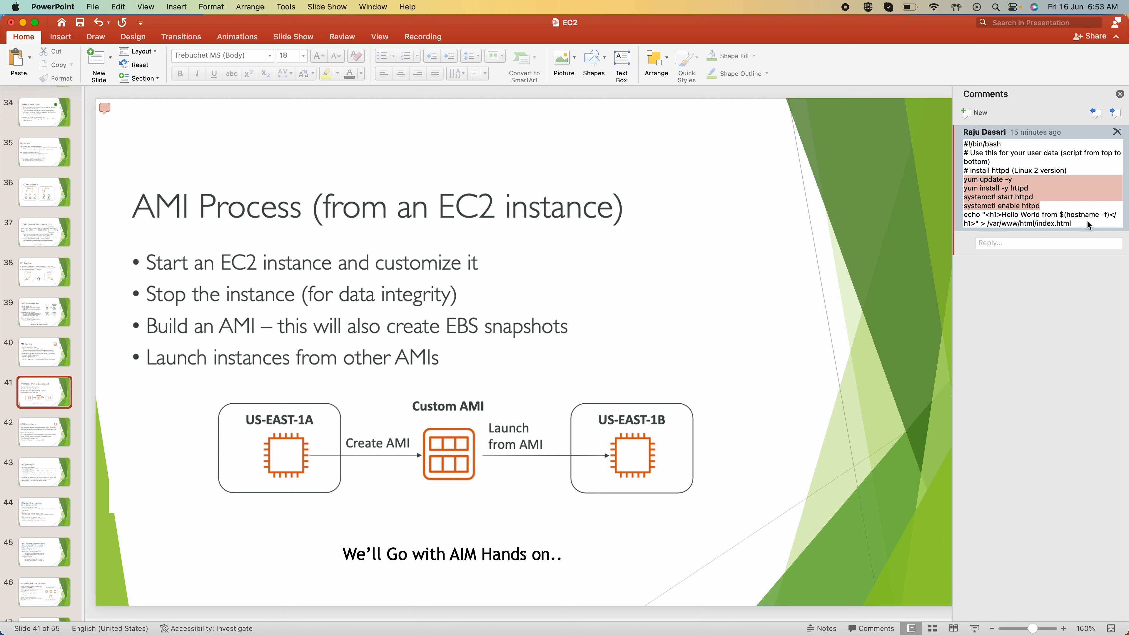
left_click_drag(1089, 224, 960, 218)
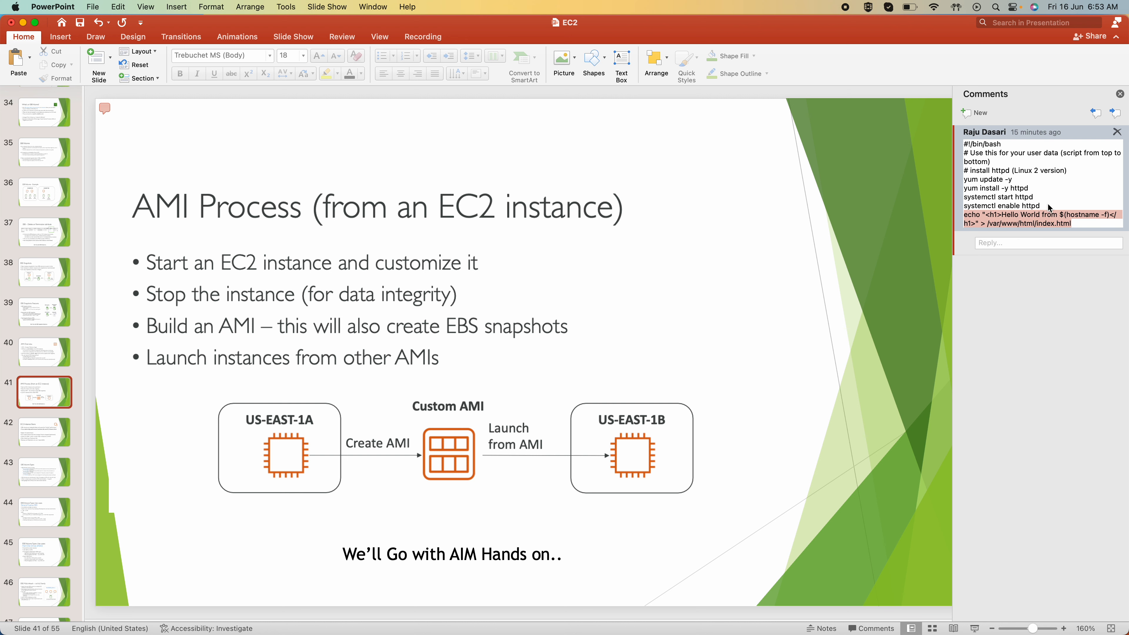
left_click_drag(1048, 207, 961, 182)
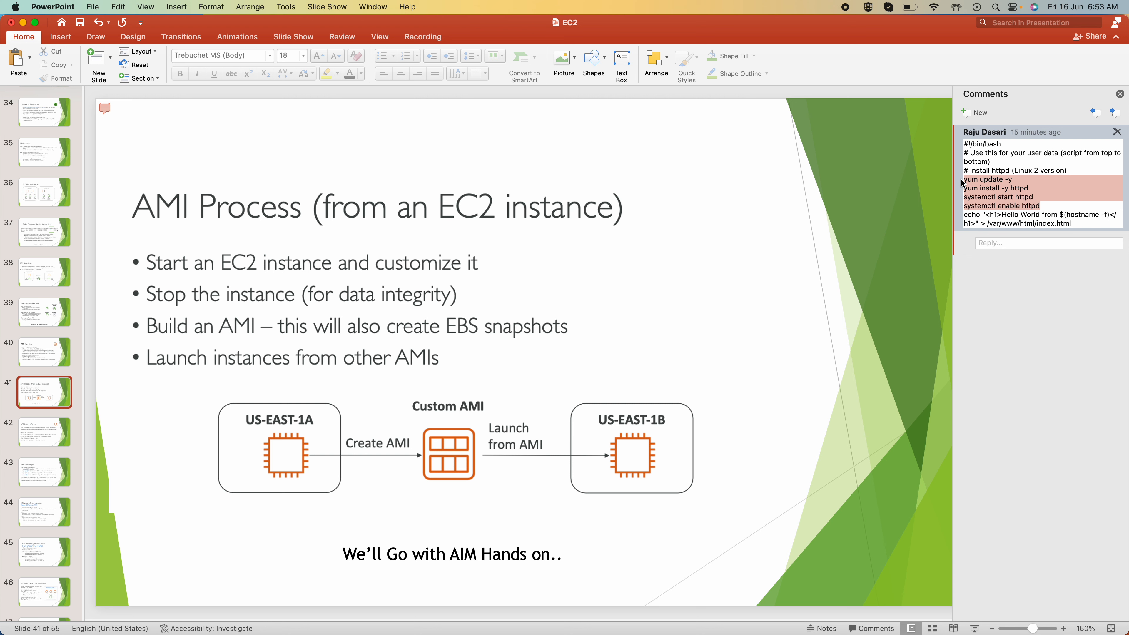
key("super+Tab")
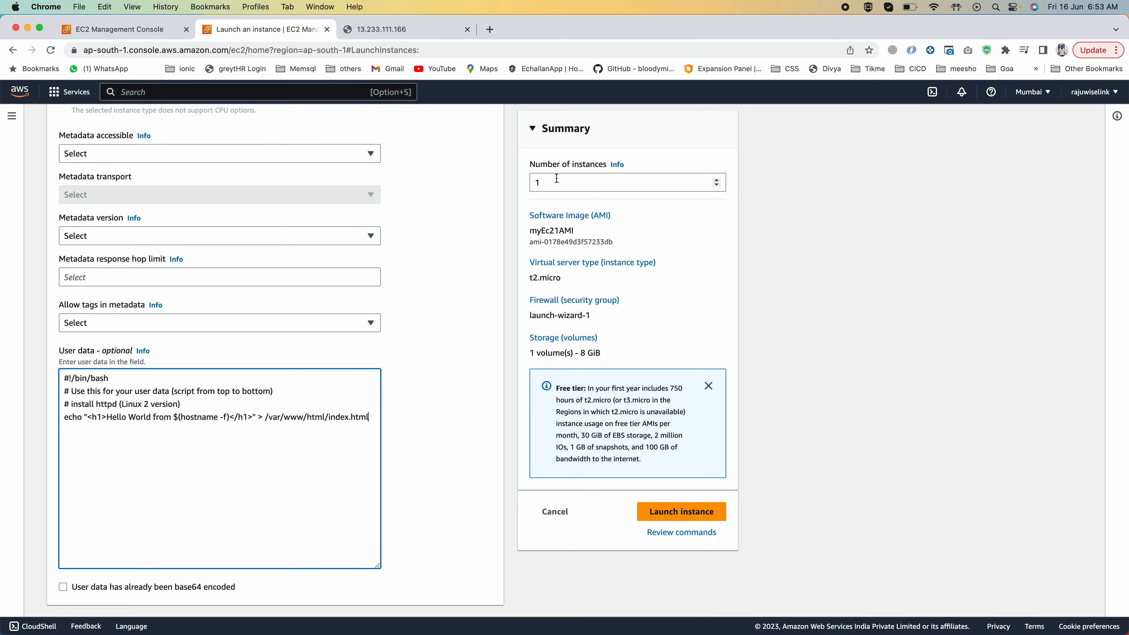
Step: Review the instance count, instance type and security group in the summary and launch the instance
left_click(550, 186)
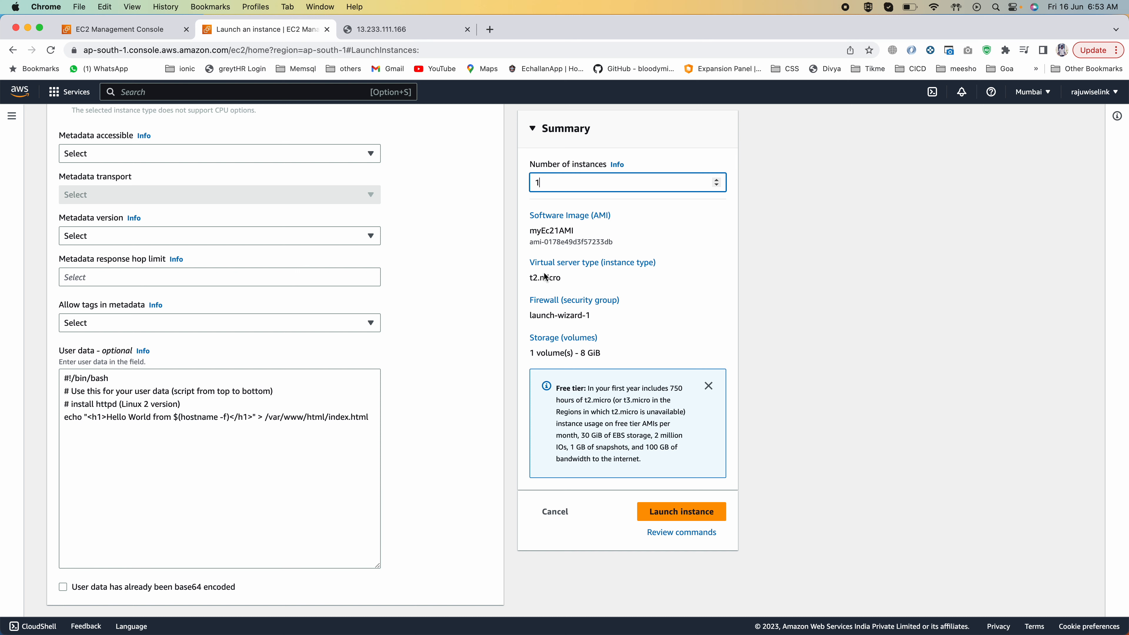
left_click_drag(527, 278, 576, 284)
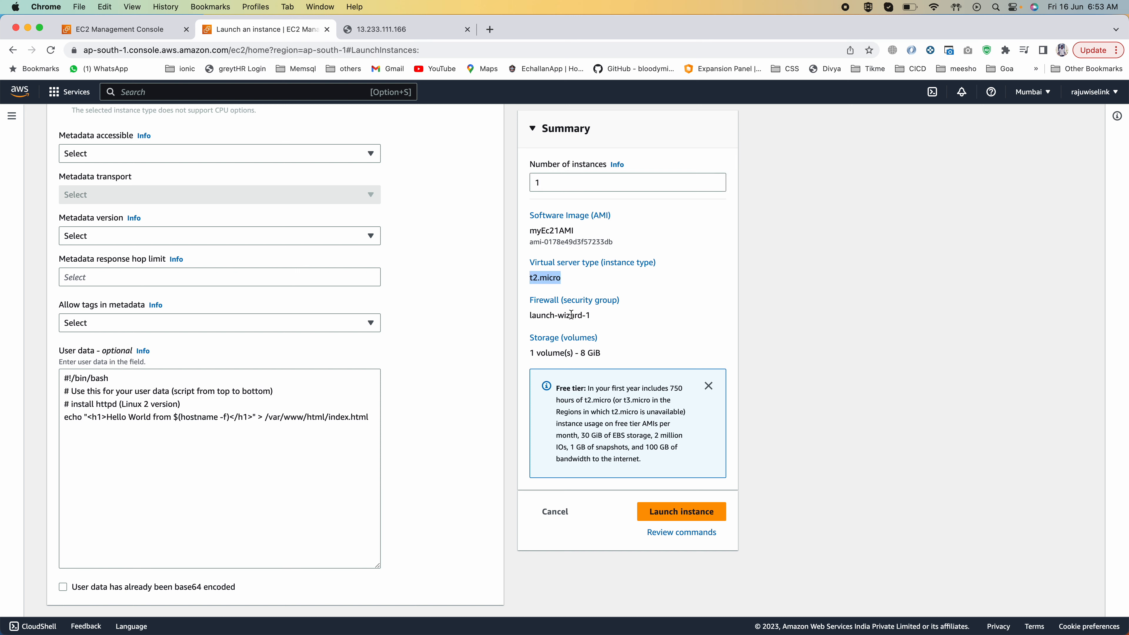
left_click_drag(529, 316, 620, 322)
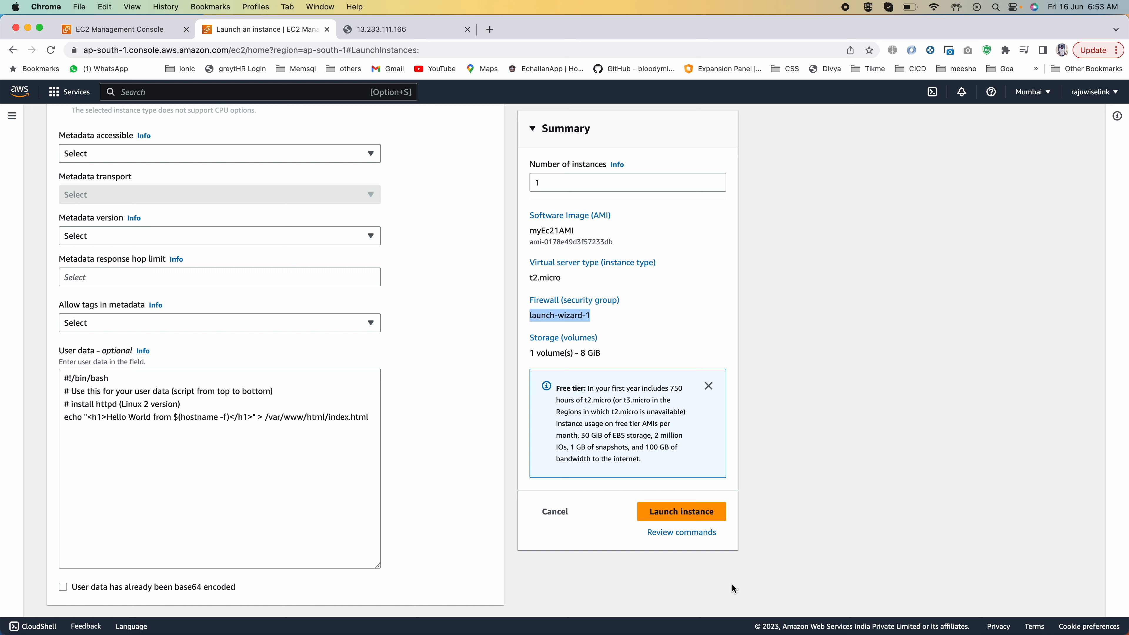
left_click(683, 512)
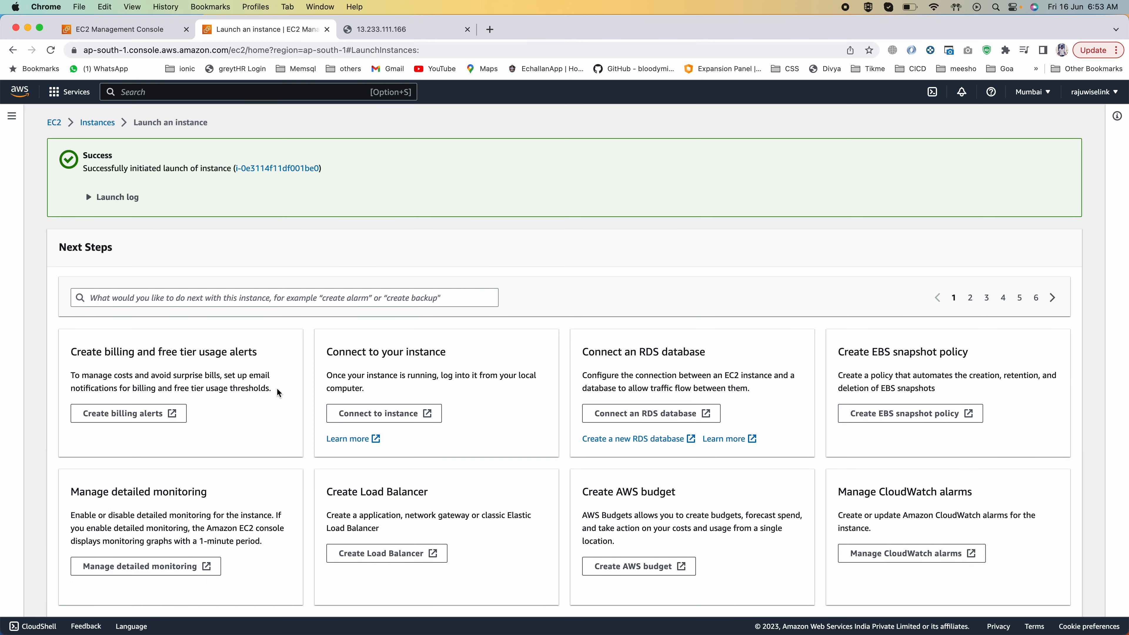
Step: Open the instances list from the launched instance's ID and review the row of my ec2 instance from AMI
left_click(267, 168)
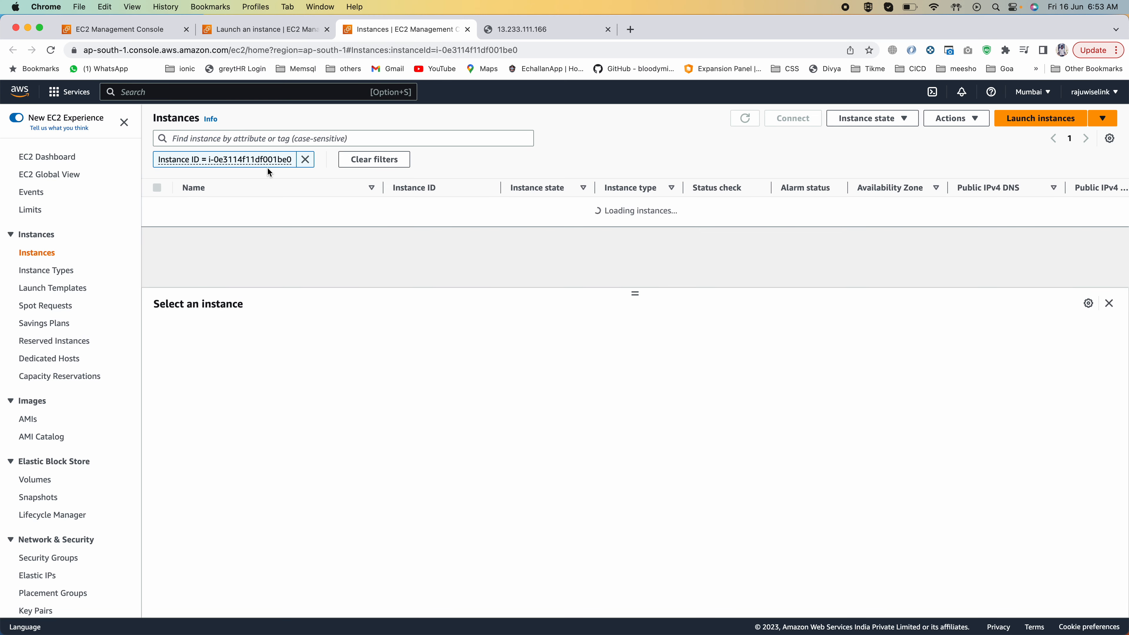
left_click(306, 160)
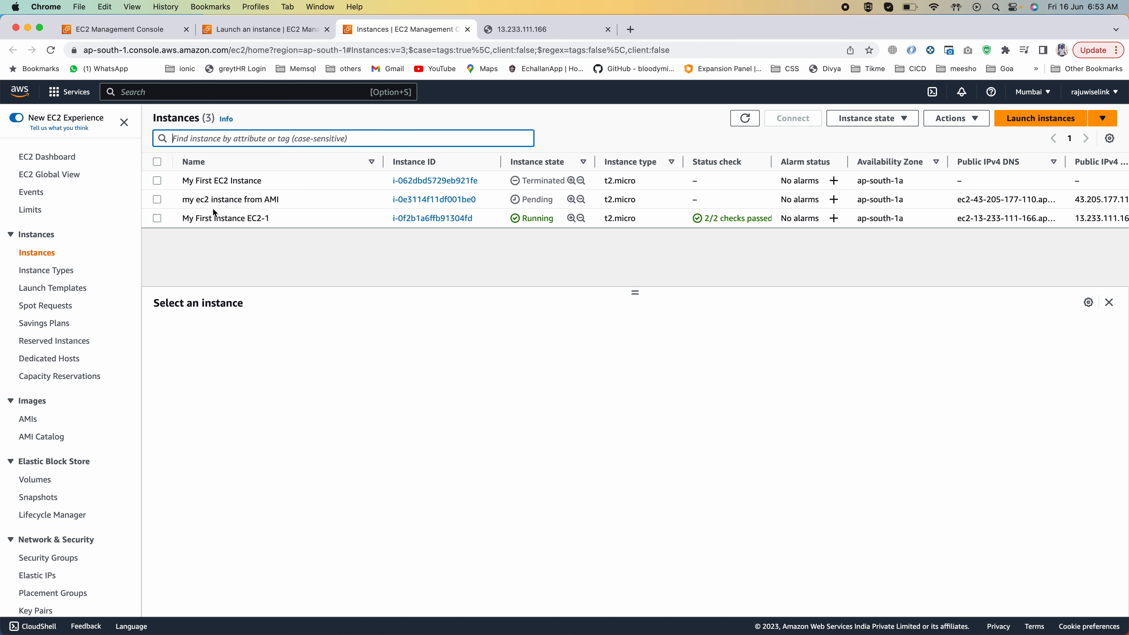
left_click_drag(182, 200, 263, 199)
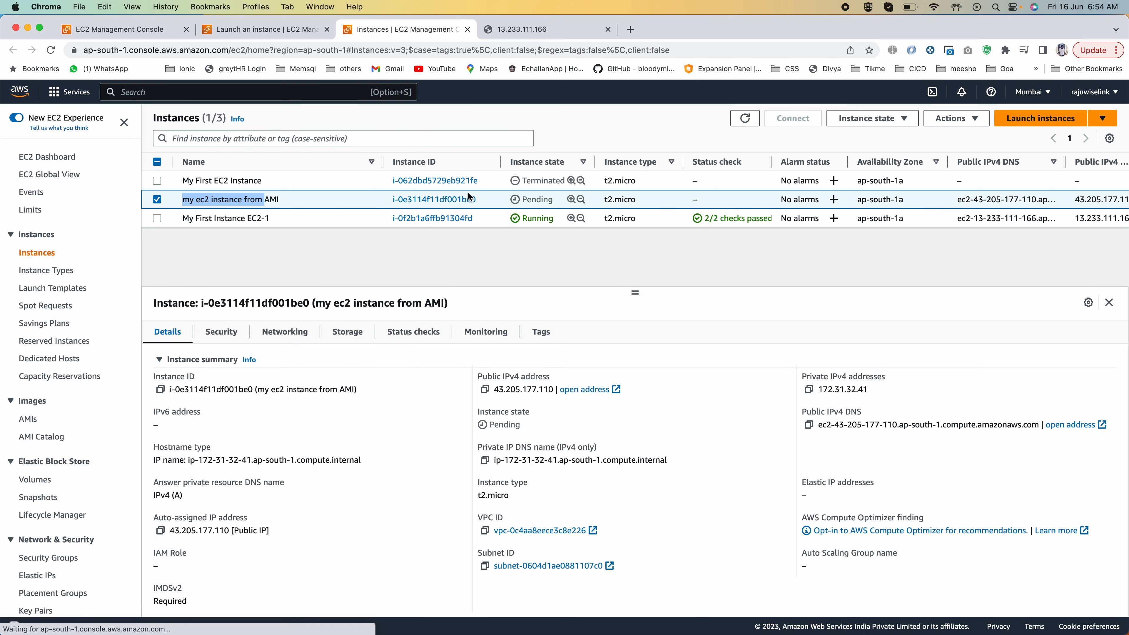
scroll(571, 201, "right", 10)
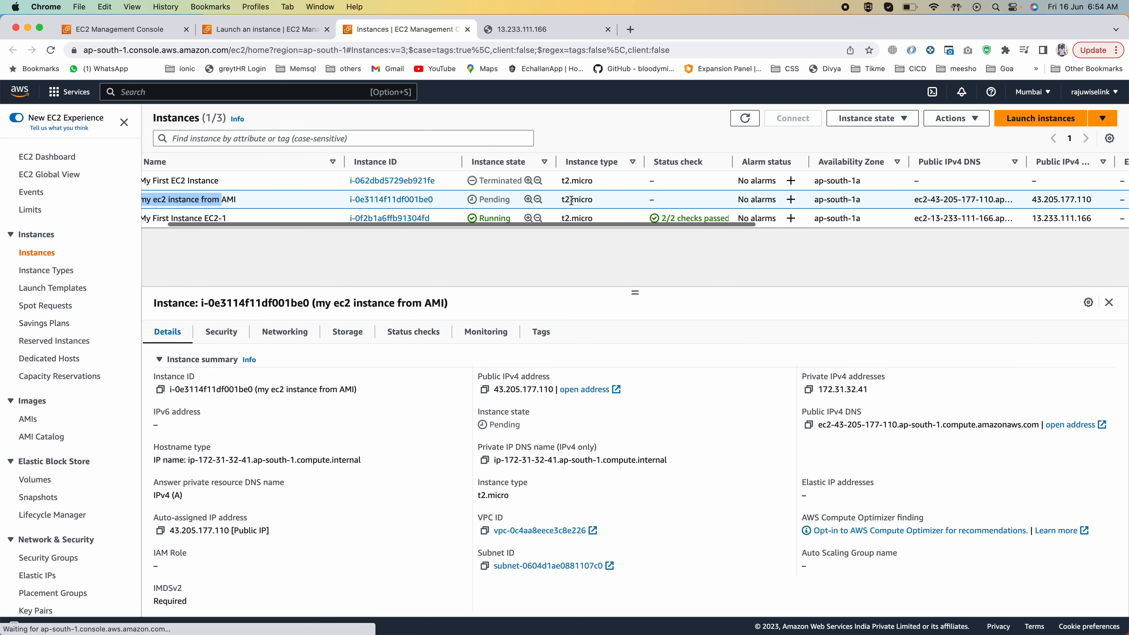
scroll(571, 200, "right", 15)
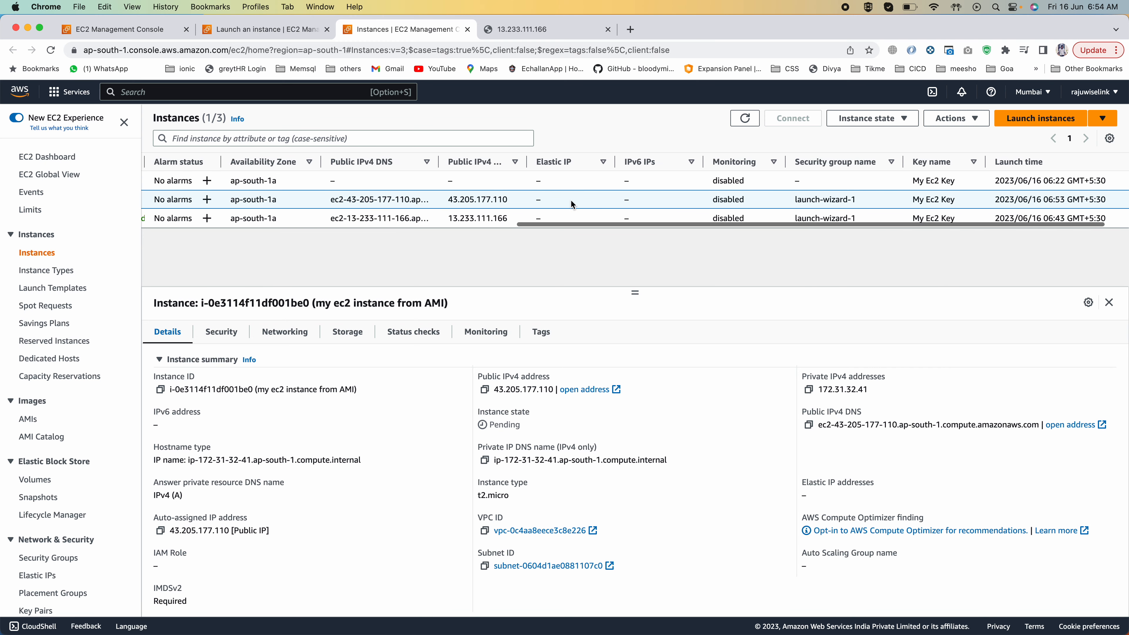
scroll(570, 200, "left", 20)
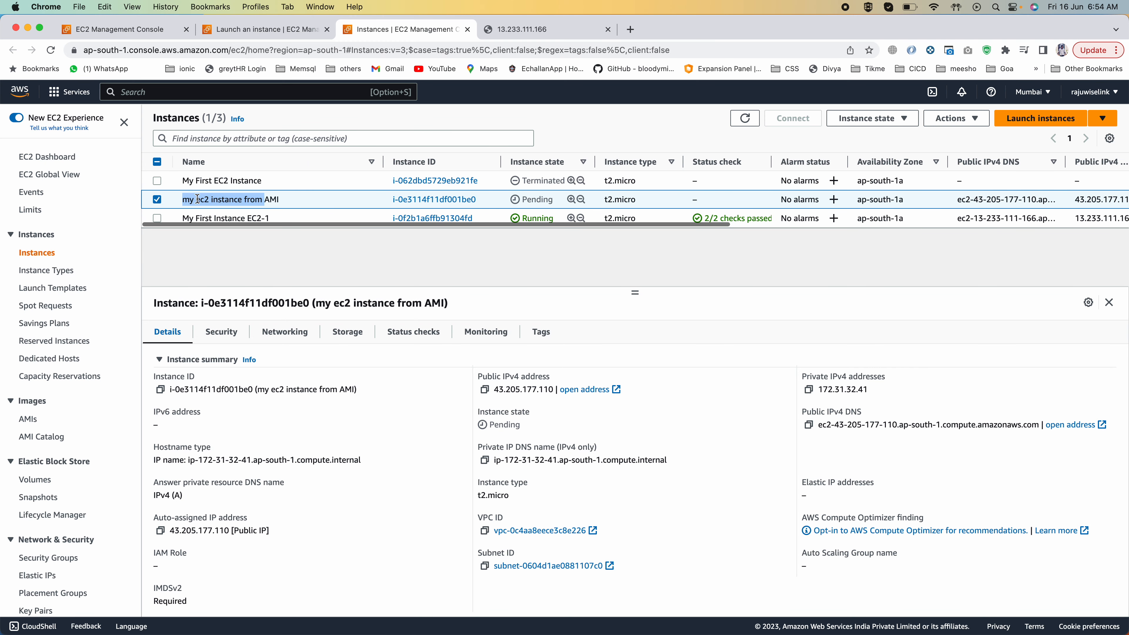
Step: Select only My First Instance EC2-1 and examine the AMI name and AMI location in its instance details
left_click(158, 200)
left_click(157, 219)
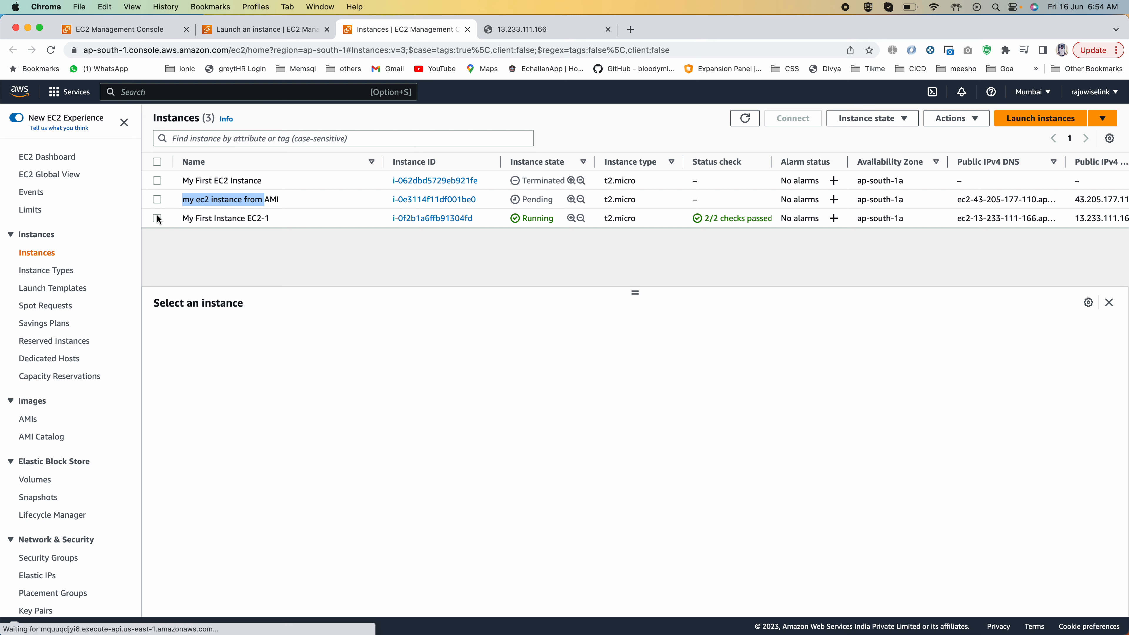
scroll(314, 493, "down", 3)
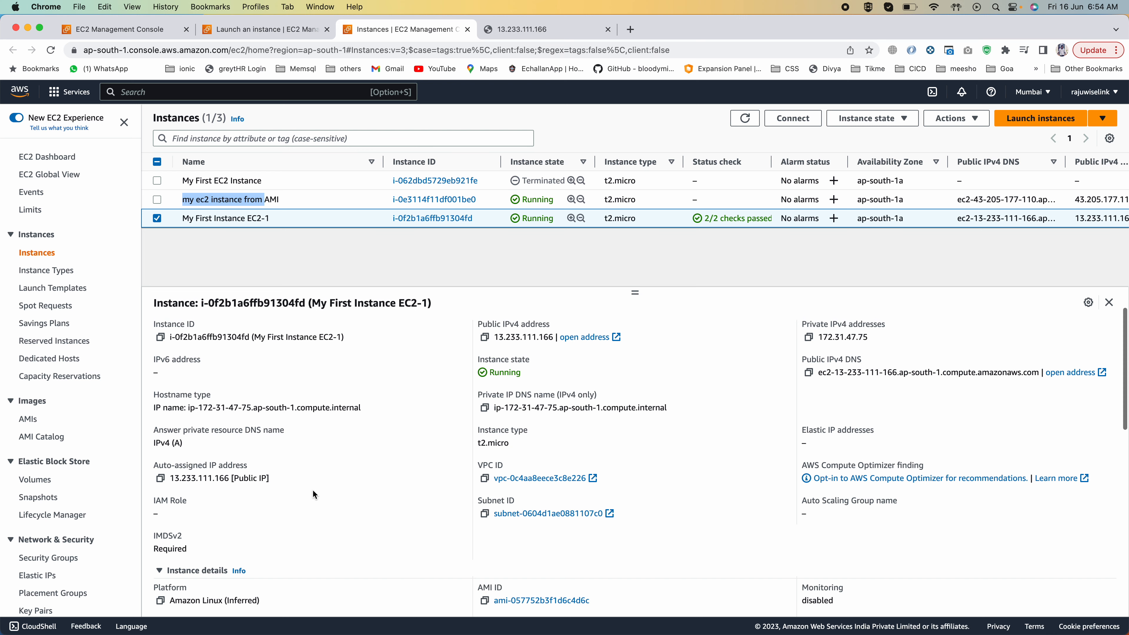
scroll(313, 493, "up", 1)
scroll(313, 493, "up", 2)
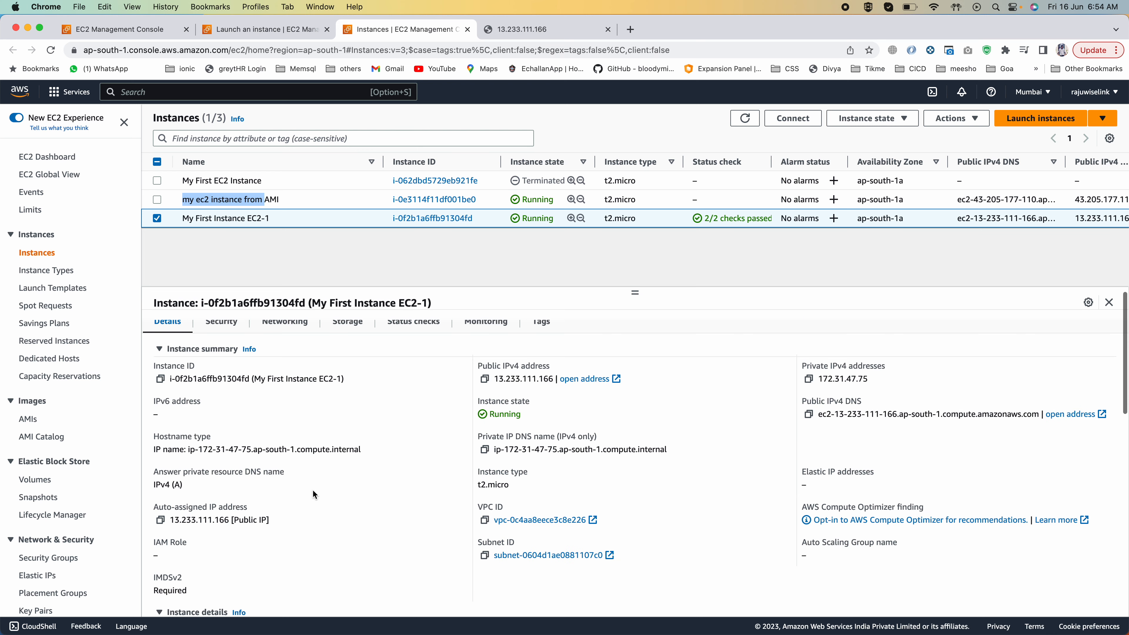
scroll(313, 494, "down", 6)
scroll(314, 495, "down", 5)
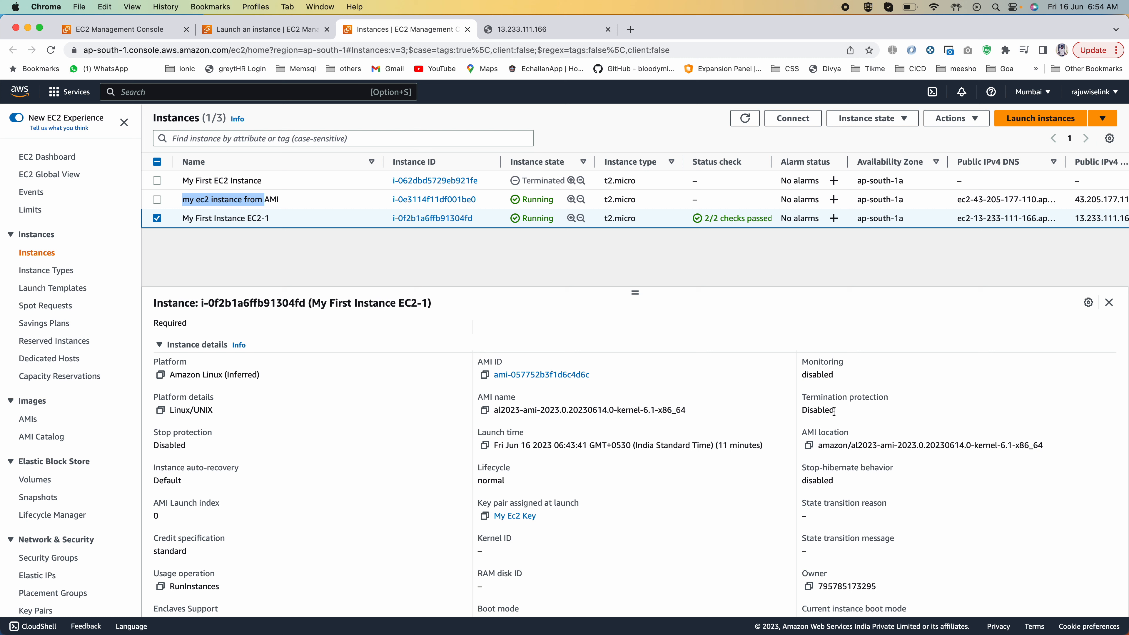
left_click_drag(819, 446, 1069, 448)
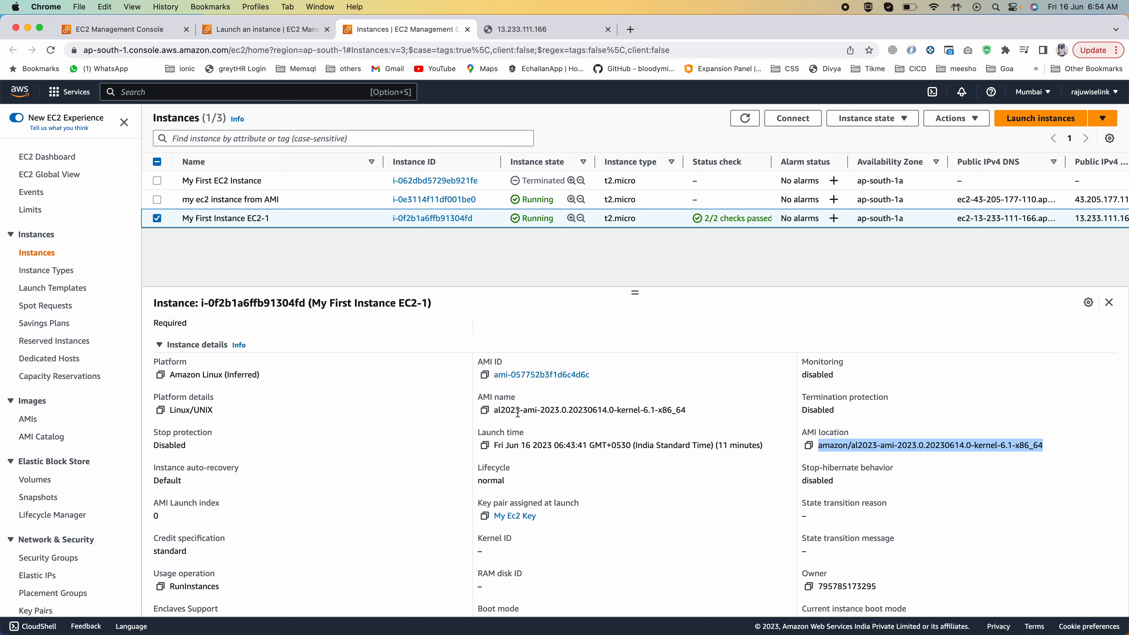
scroll(489, 415, "up", 1)
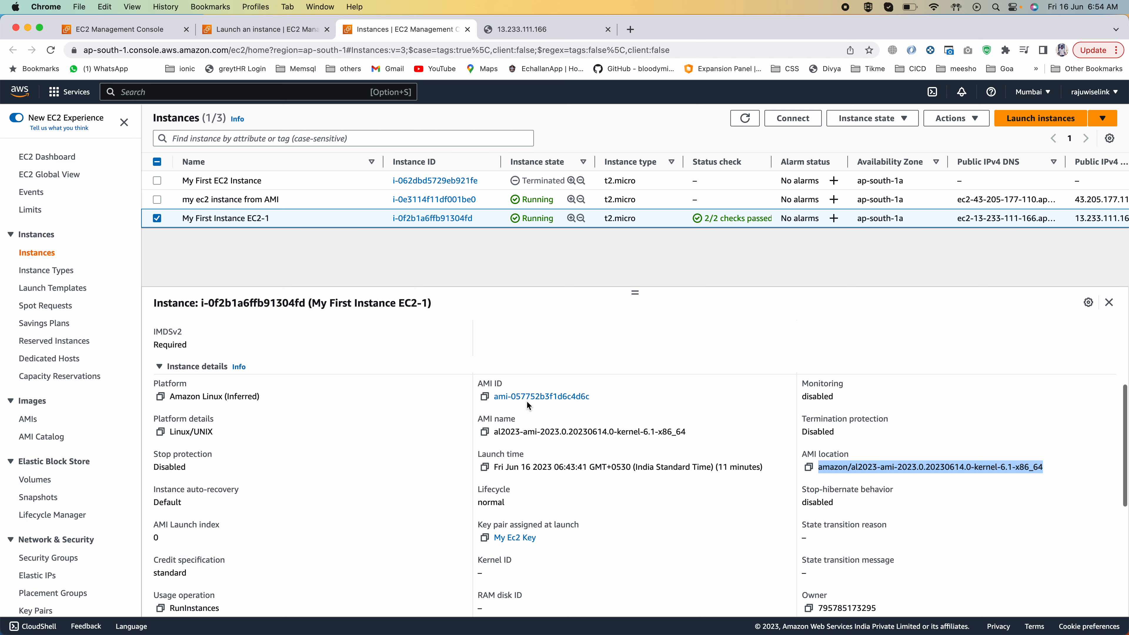
left_click_drag(693, 434, 492, 434)
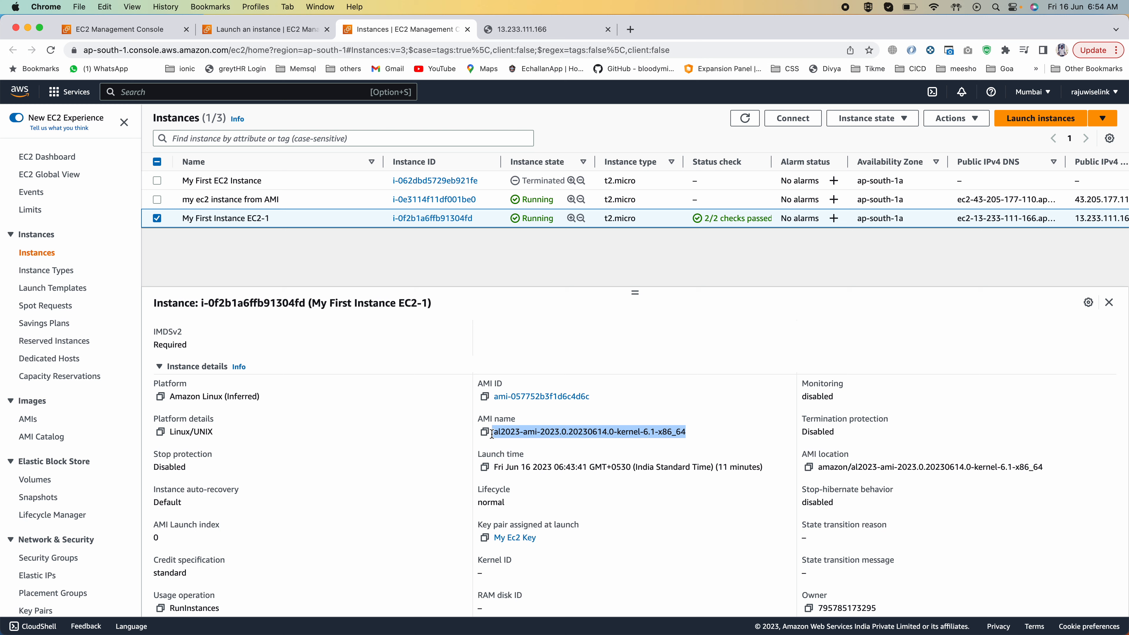
double_click(568, 434)
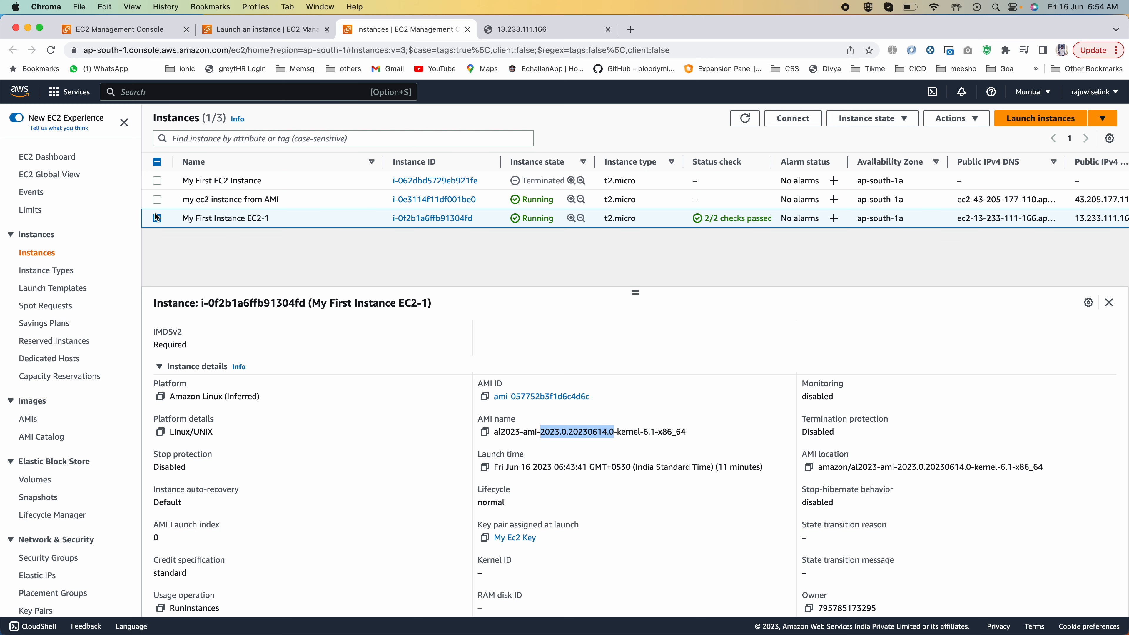
Step: Select only my ec2 instance from AMI and check the AMI name in its instance details
left_click(157, 200)
left_click(157, 218)
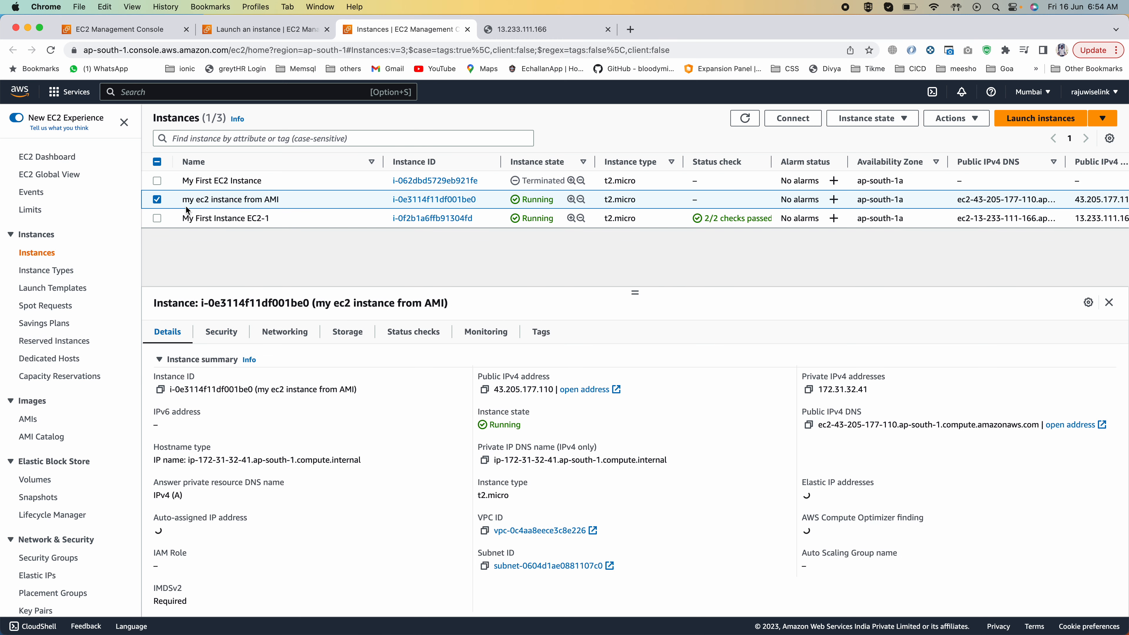
scroll(324, 482, "down", 5)
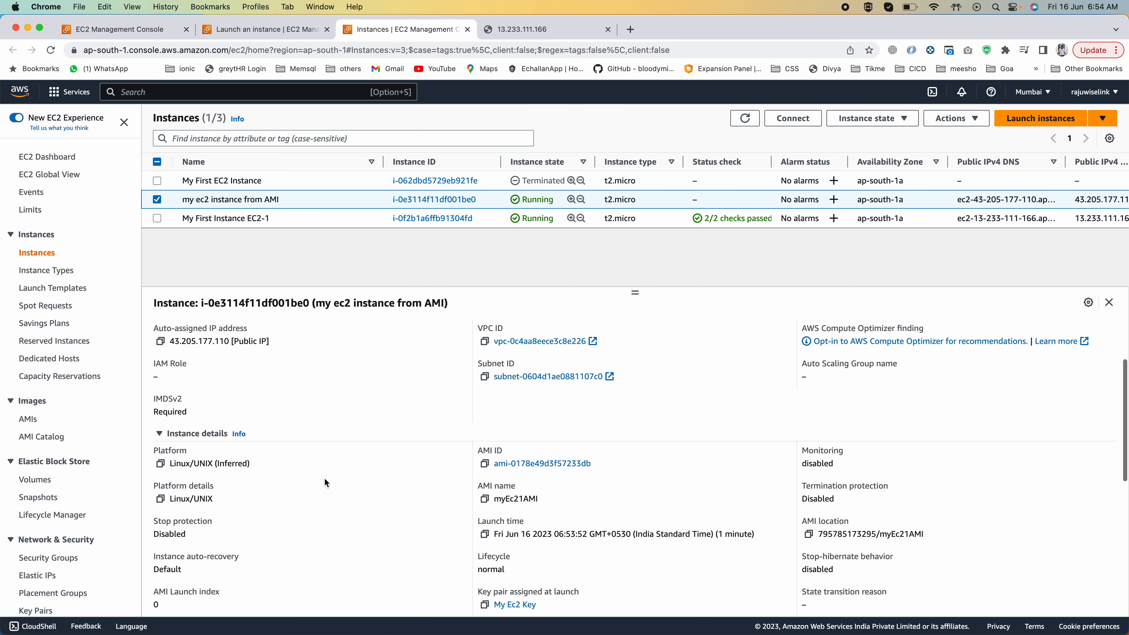
mouse_move(492, 458)
left_mouse_down()
mouse_move(544, 459)
mouse_move(492, 461)
left_mouse_up()
left_click(555, 459)
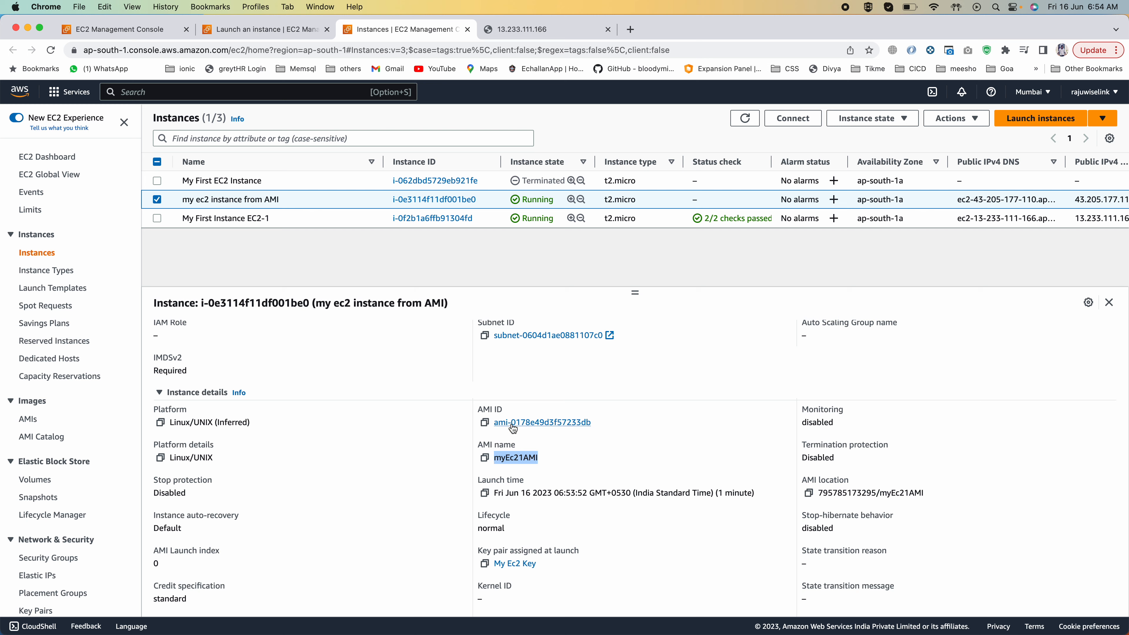
Step: Refresh the instances list and open the public IPv4 address of my ec2 instance from AMI in a new browser tab
left_click(751, 116)
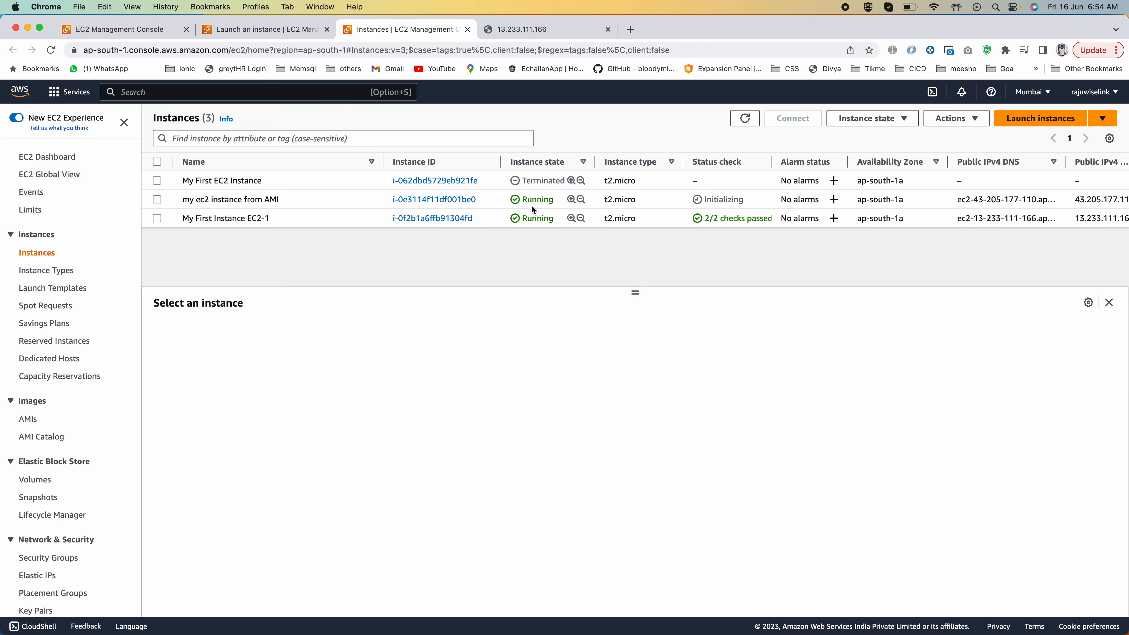
left_click(157, 200)
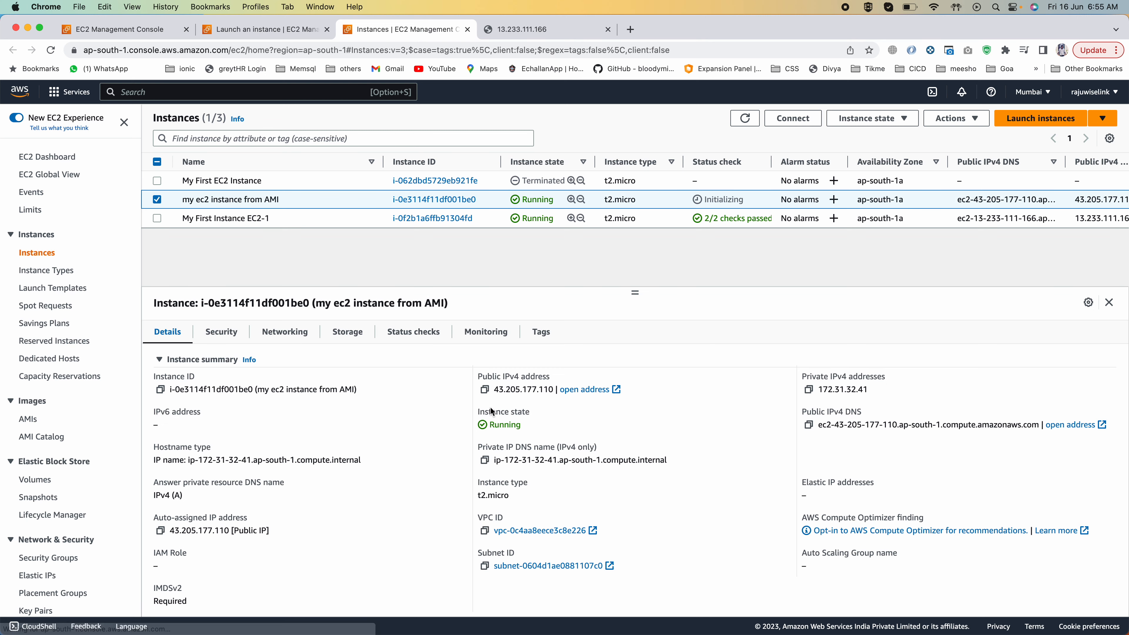
mouse_move(495, 389)
left_mouse_down()
mouse_move(556, 390)
mouse_move(493, 390)
left_mouse_up()
key("cmd+c")
left_click(533, 393)
left_click(630, 30)
key("cmd+v")
key("Return")
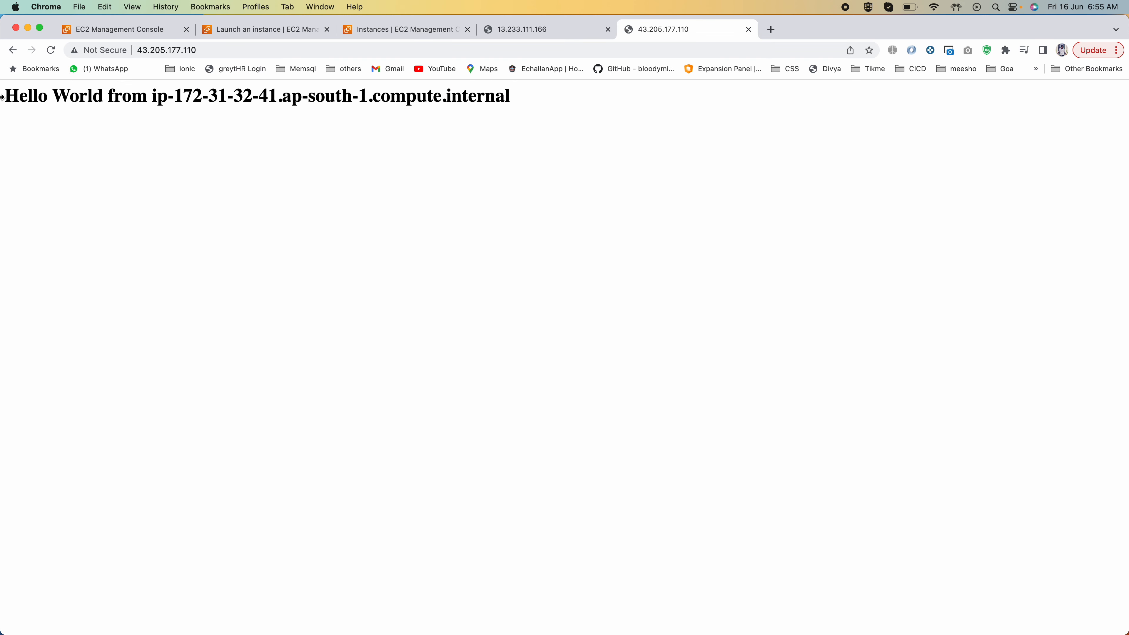
Step: Examine the heading and internal host name on the web page served by the new instance
left_click_drag(9, 96, 425, 83)
left_click_drag(541, 95, 201, 95)
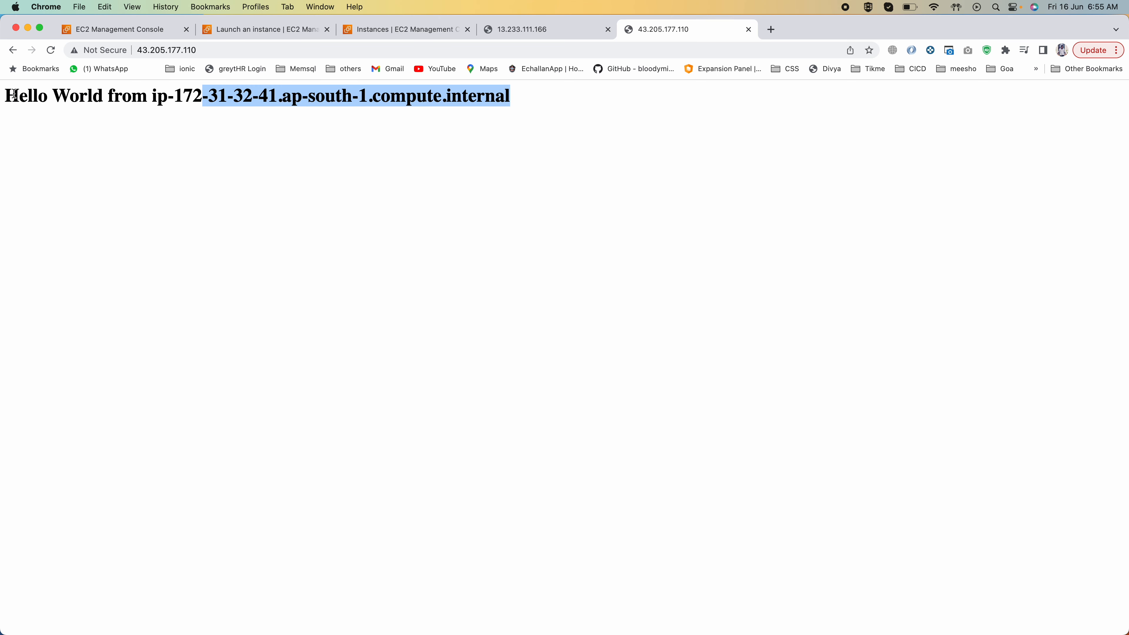
left_click_drag(15, 95, 340, 95)
double_click(470, 97)
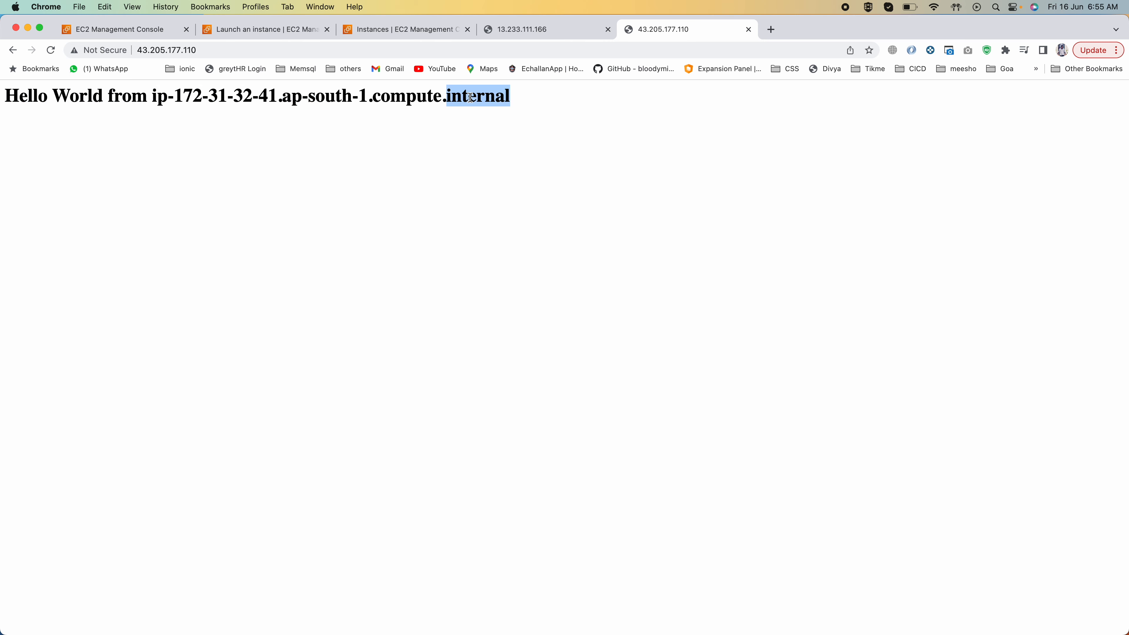
left_click(470, 97)
left_click(470, 97)
left_click_drag(530, 101, 305, 100)
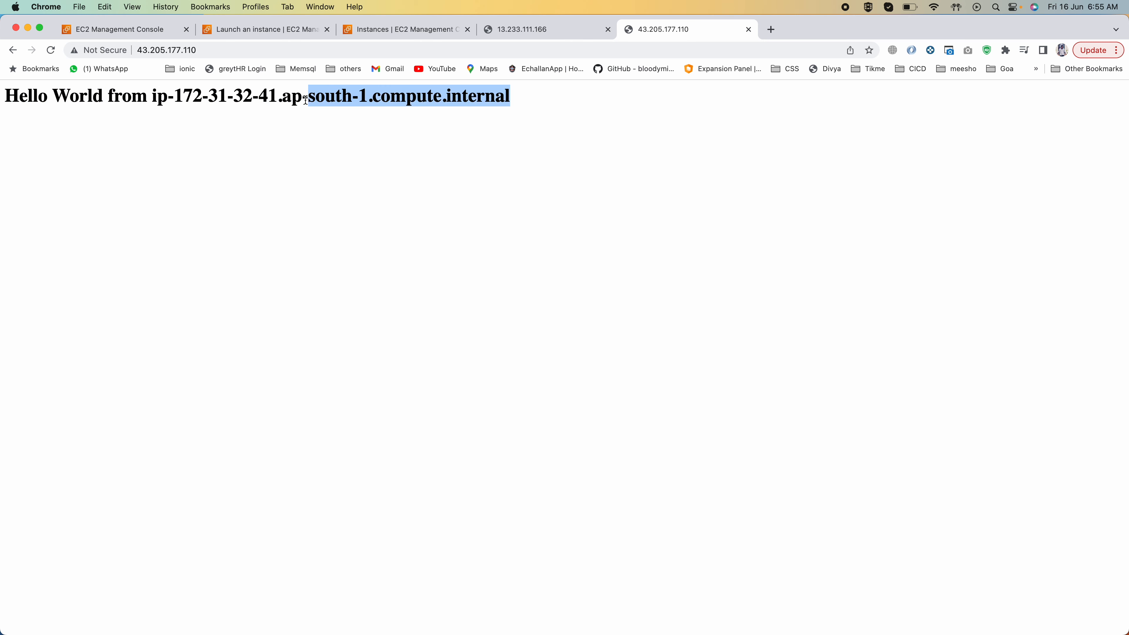
left_click(93, 115)
Step: Compare the first instance's web page at 13.233.111.166 with the new instance's page at 43.205.177.110
left_click(524, 32)
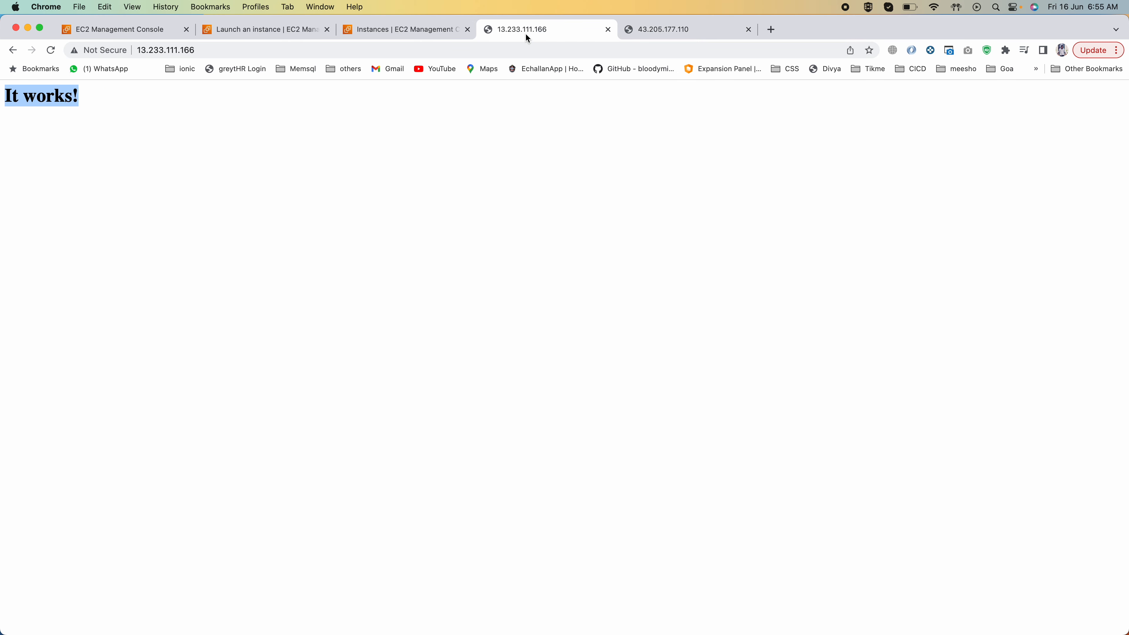
left_click(652, 34)
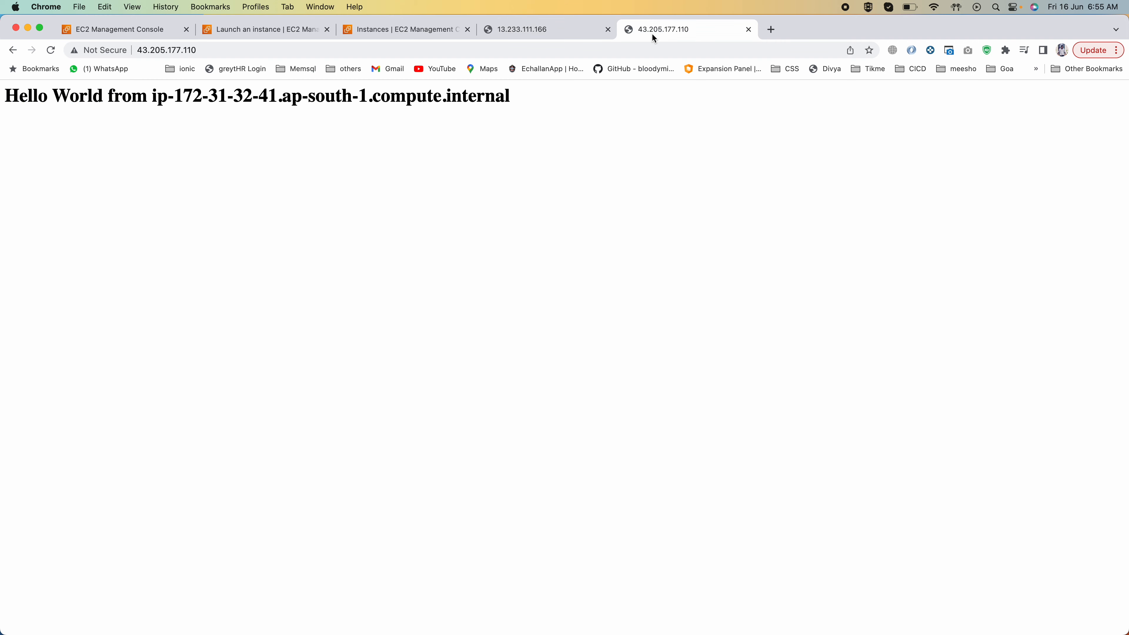
triple_click(284, 91)
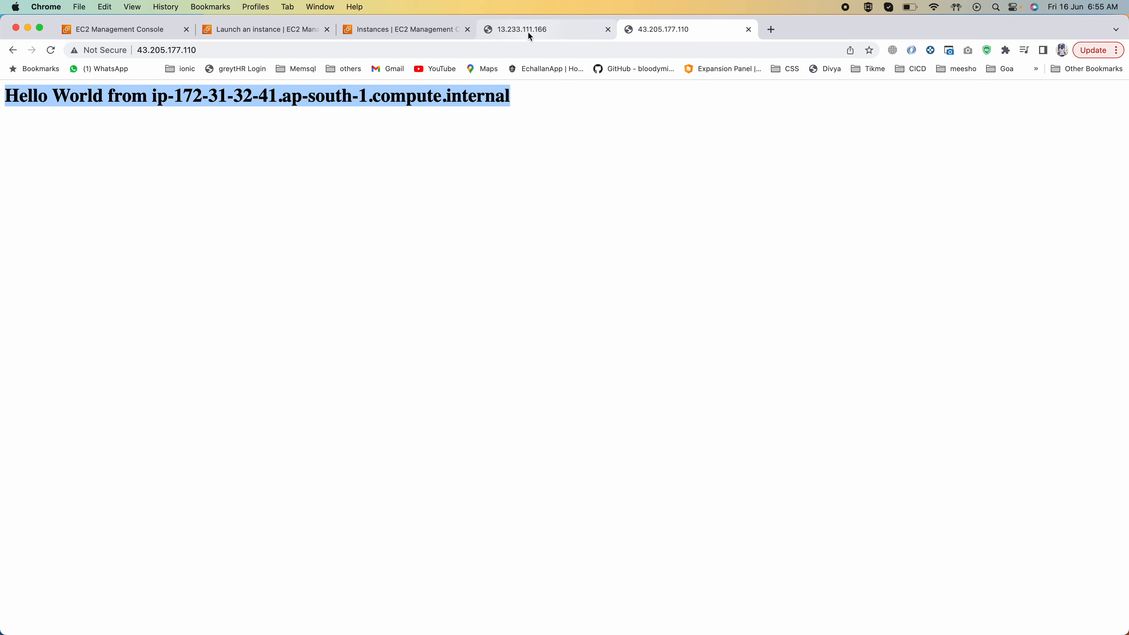
left_click(503, 33)
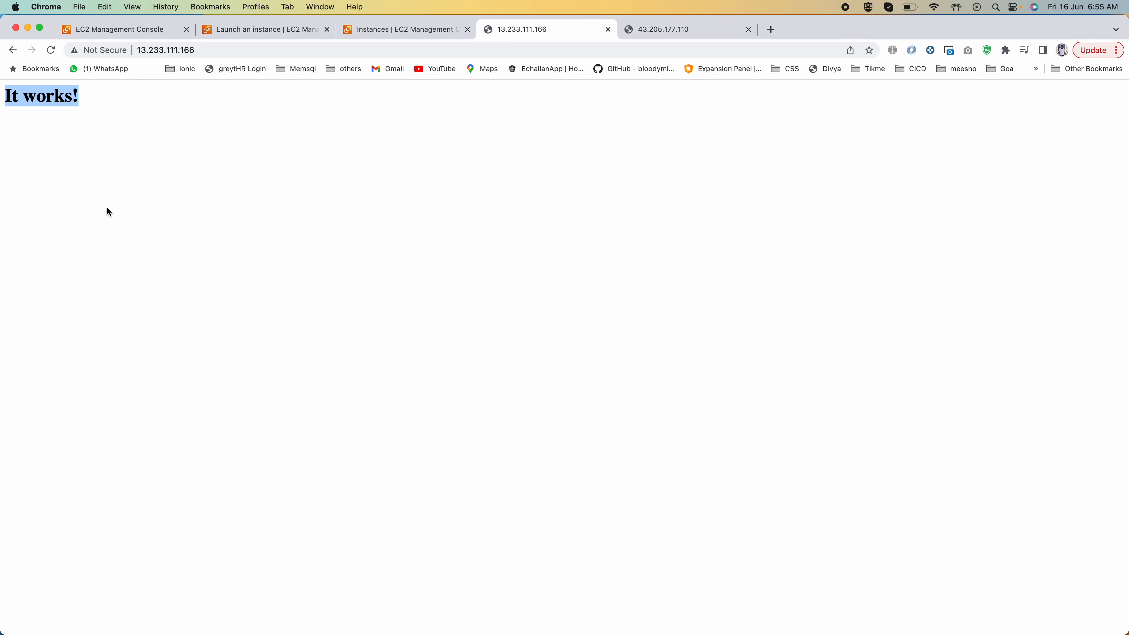
left_click(676, 28)
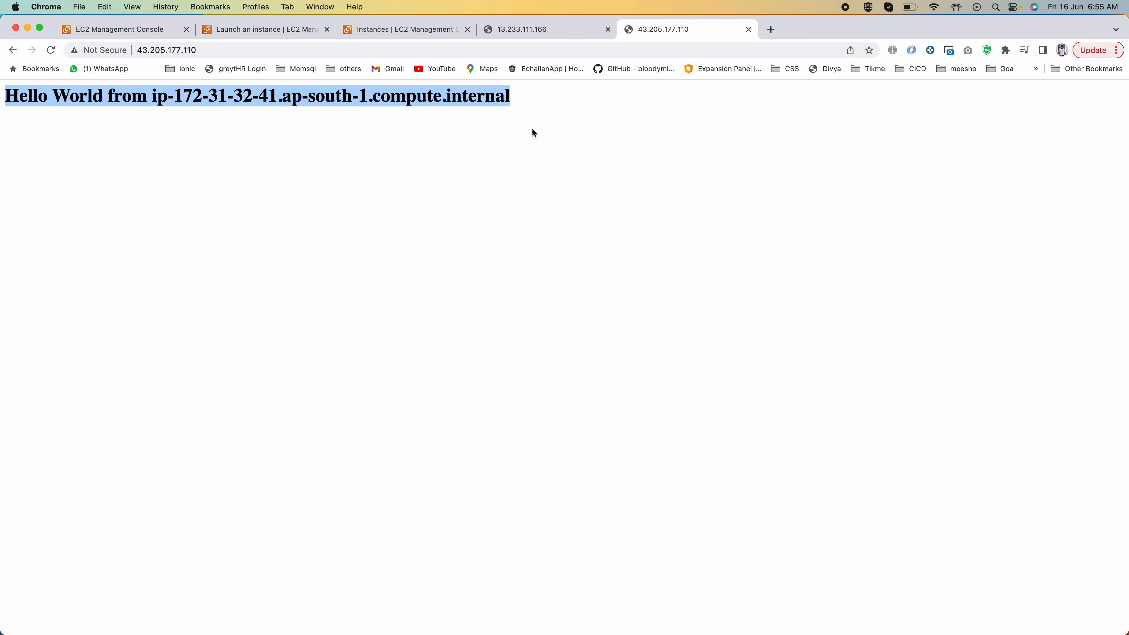
Step: Glance at the user data script in PowerPoint, then compare My First Instance EC2-1 and my ec2 instance from AMI in Chrome's instances list
key("super+Tab")
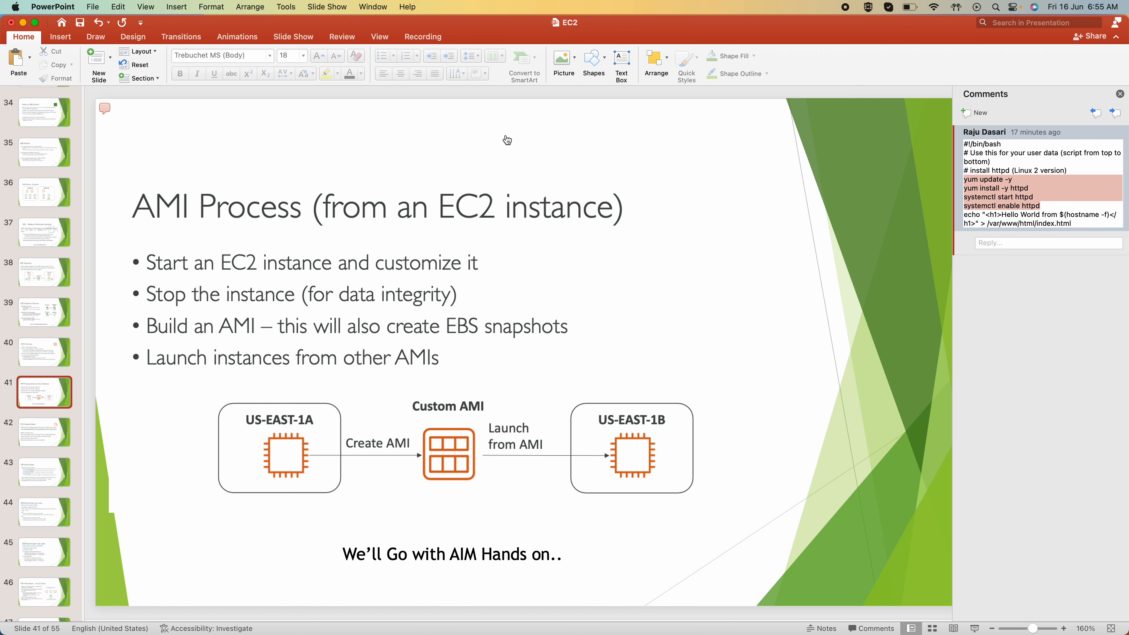
key("super+Tab")
left_click(356, 29)
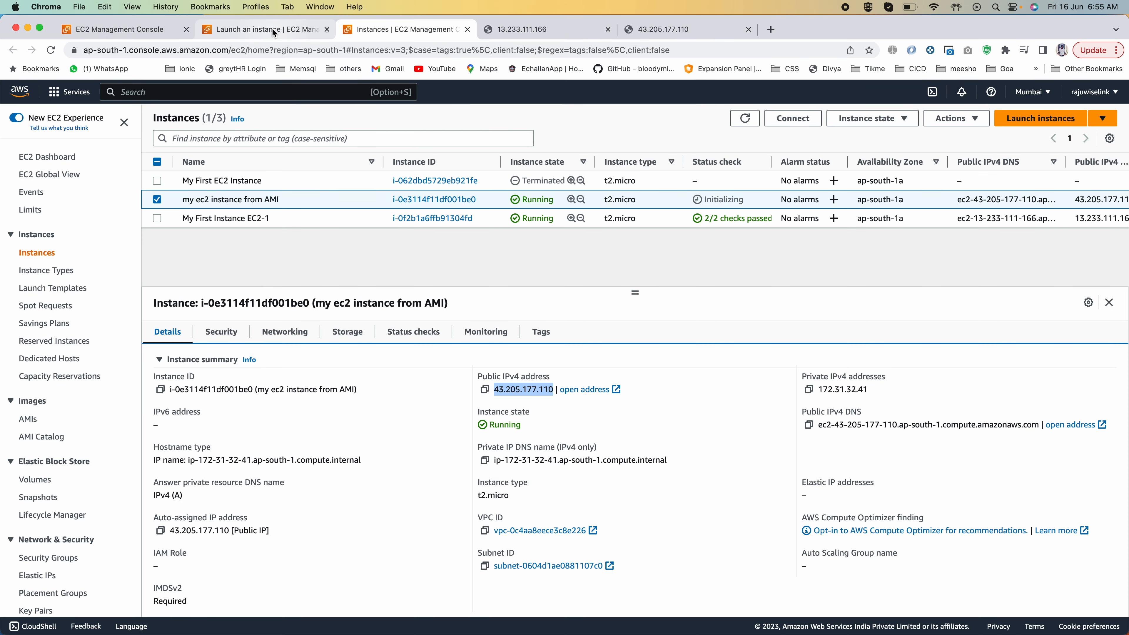
left_click(276, 218)
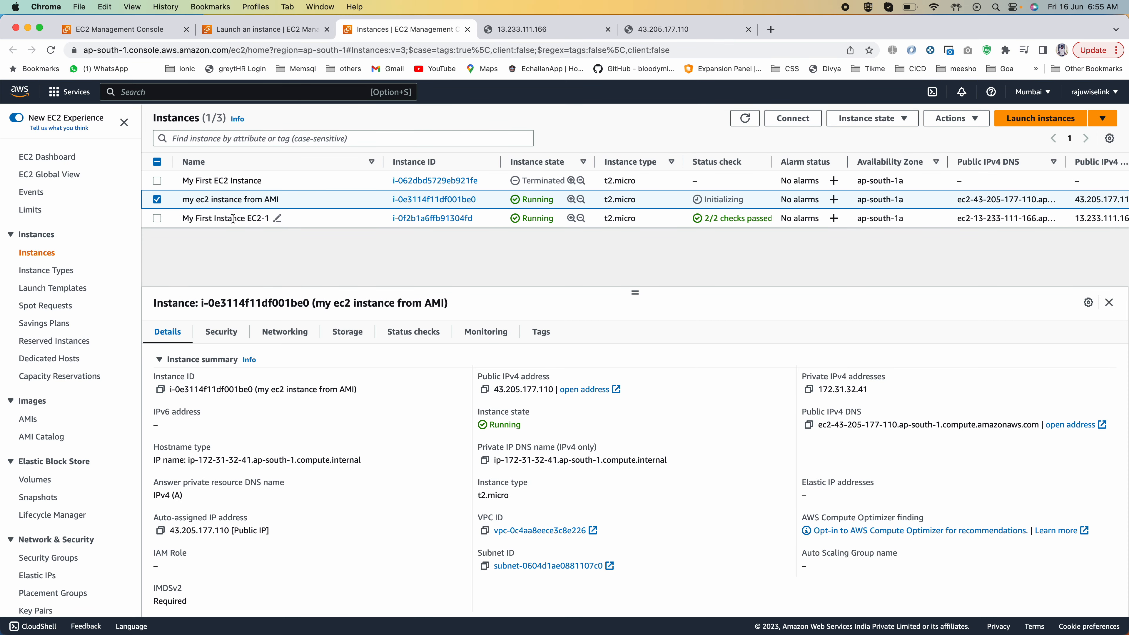
left_click(235, 200)
left_click(244, 217)
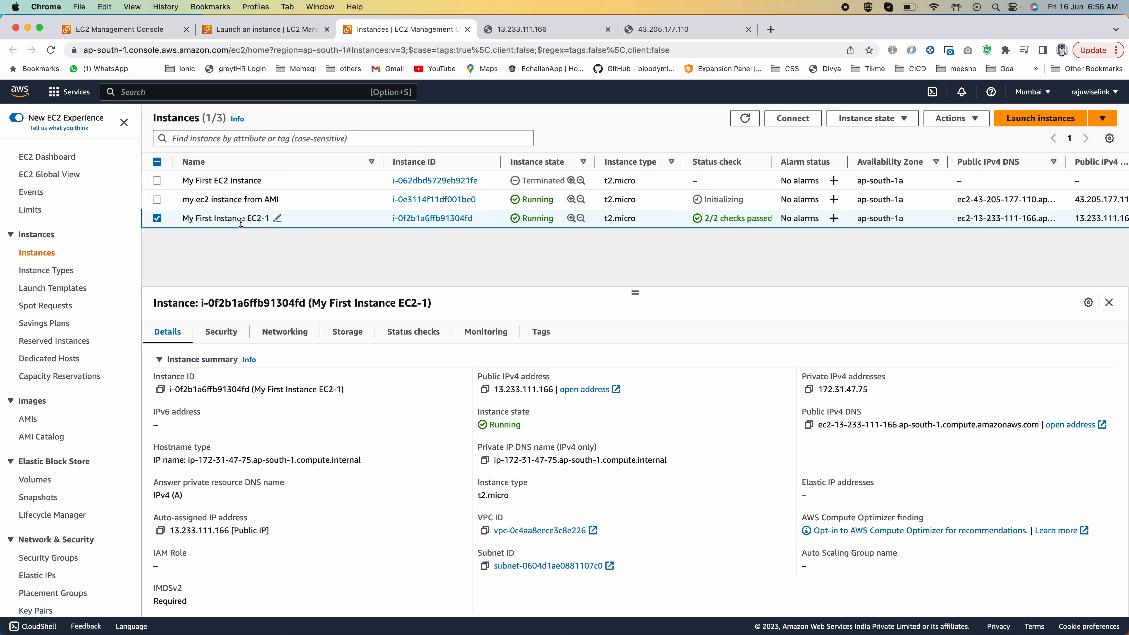
left_click_drag(182, 218, 263, 218)
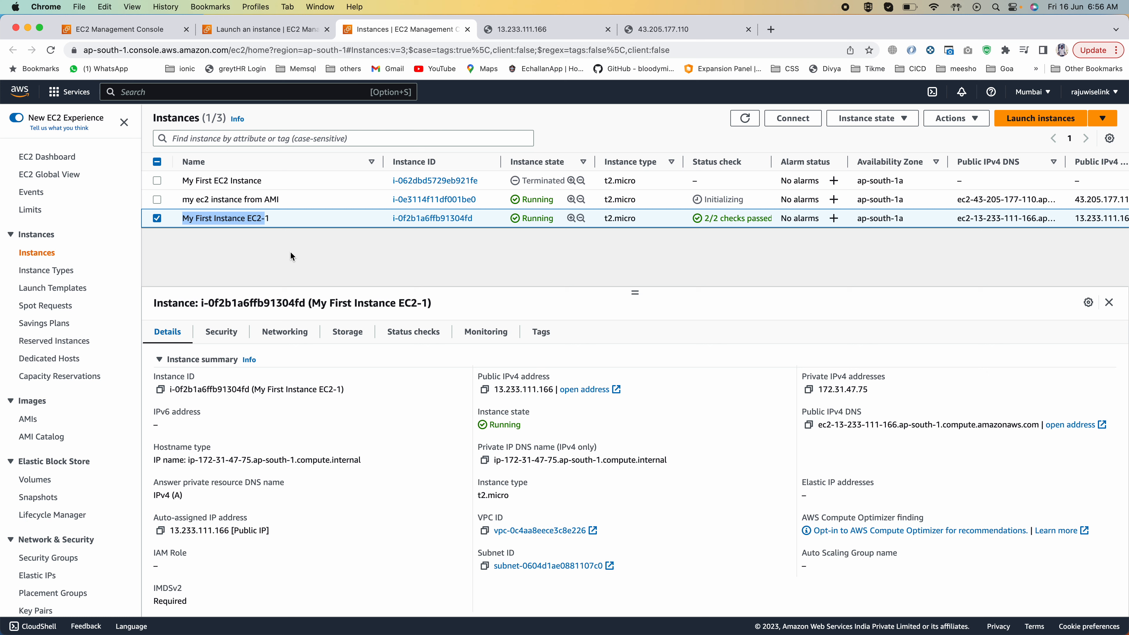
left_click(186, 217)
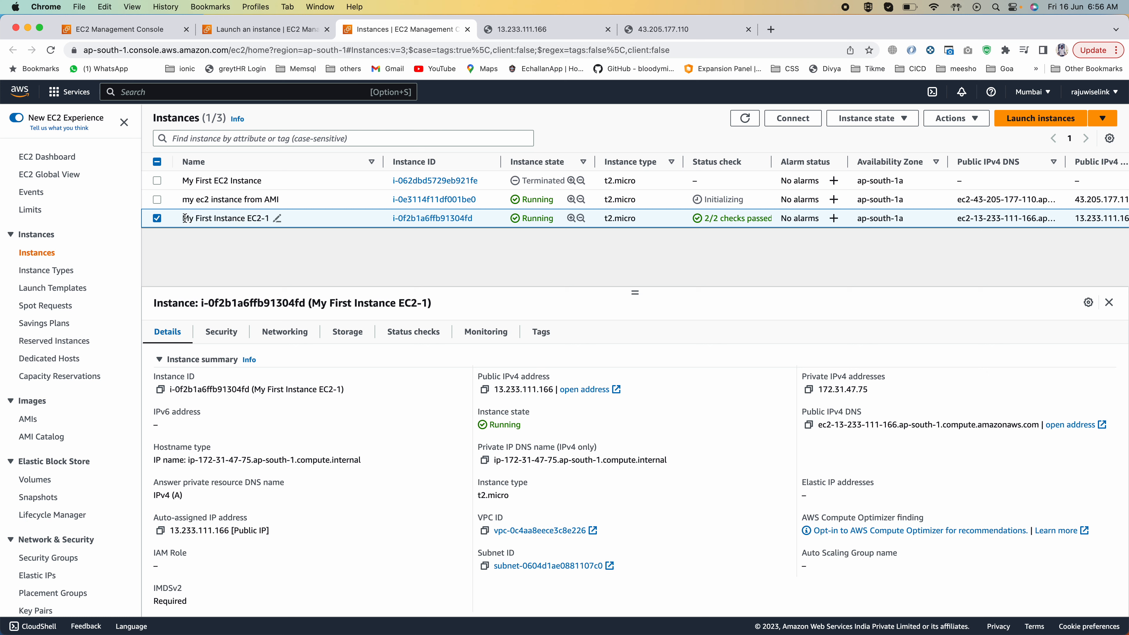
left_click_drag(184, 217, 269, 217)
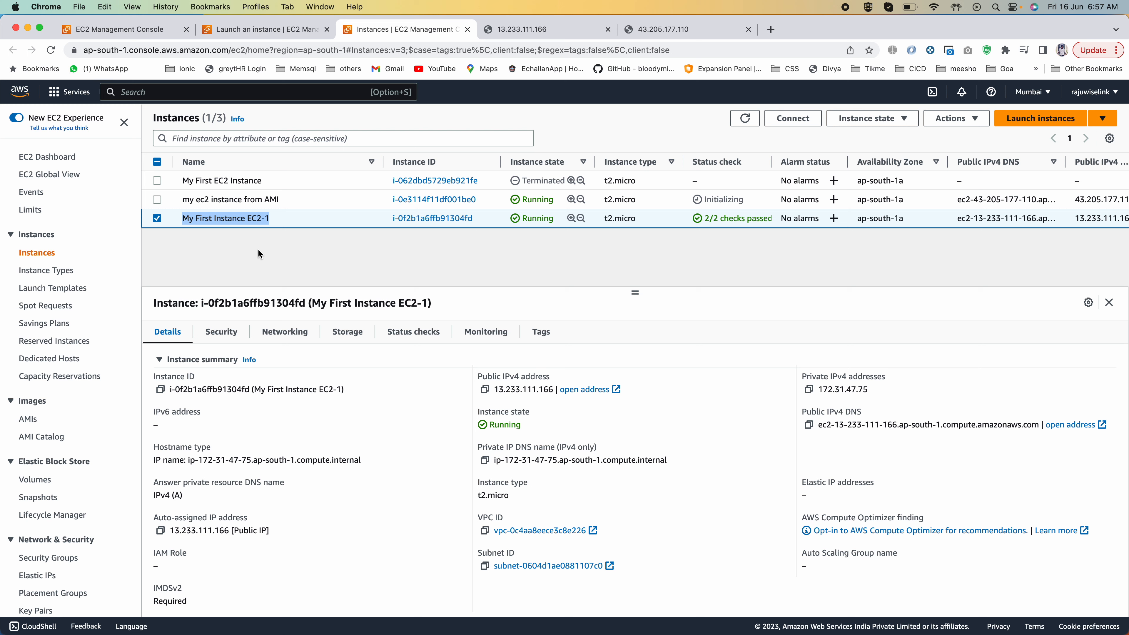
left_click(359, 256)
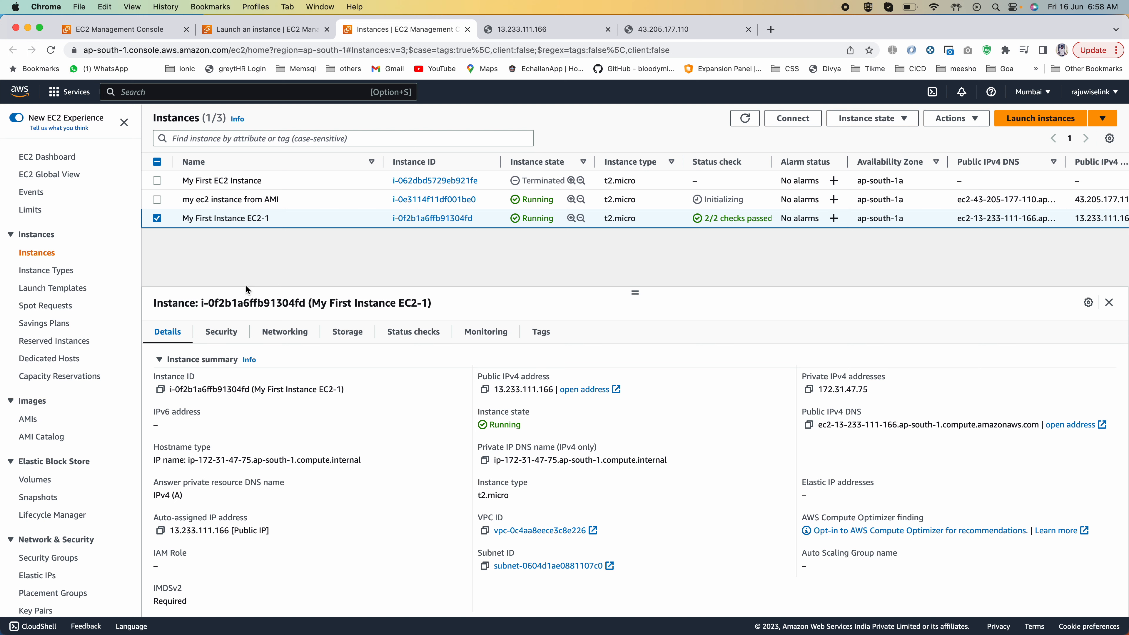
left_click(28, 421)
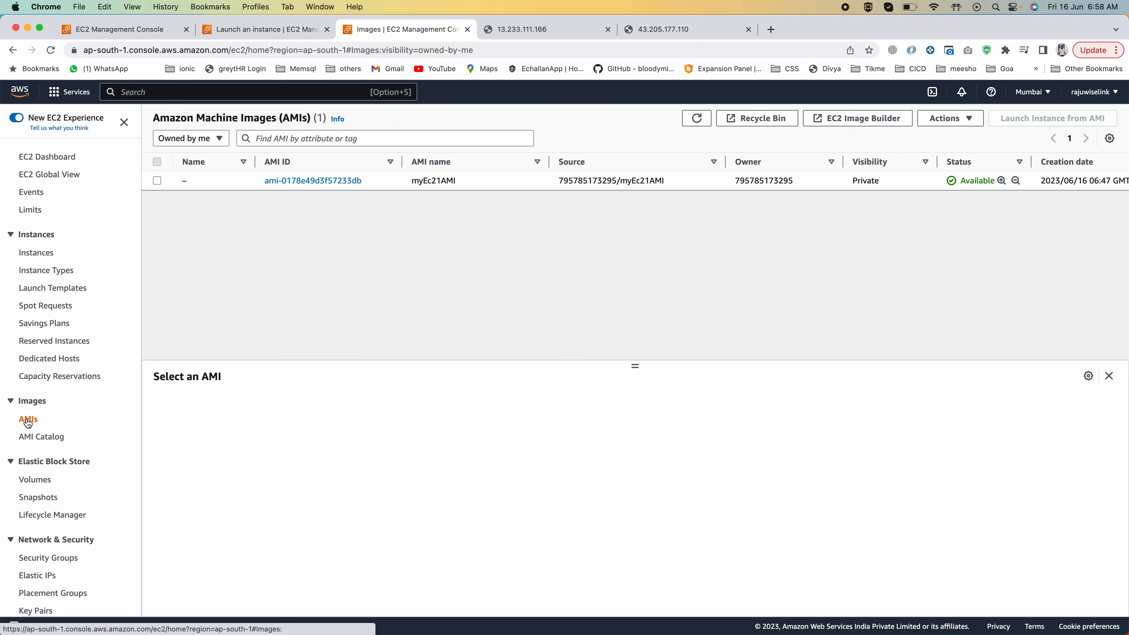
Step: Terminate the instances my ec2 instance from AMI and My First Instance EC2-1, and enlarge the details pane below the instances list
left_click(40, 259)
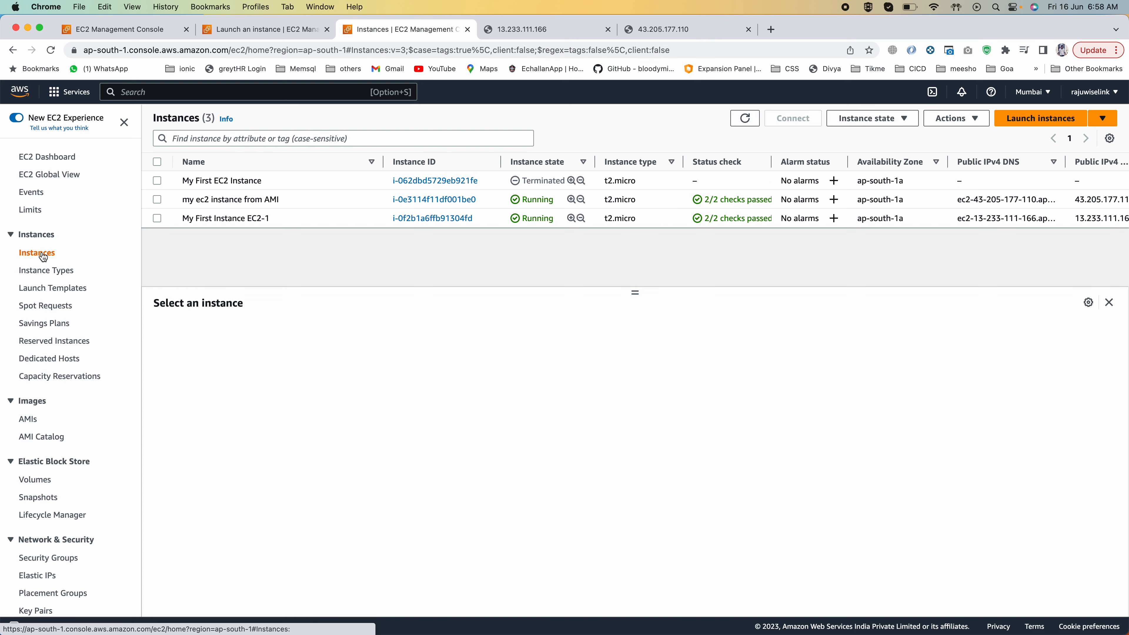
left_click(157, 180)
left_click(157, 180)
left_click(157, 199)
left_click(156, 218)
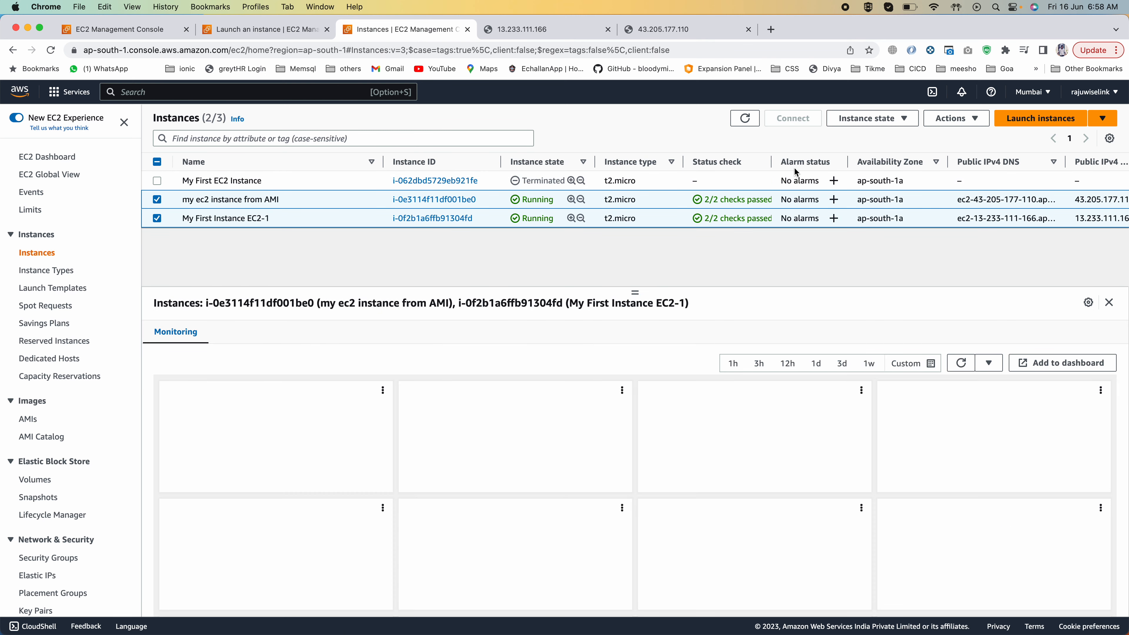
left_click(866, 118)
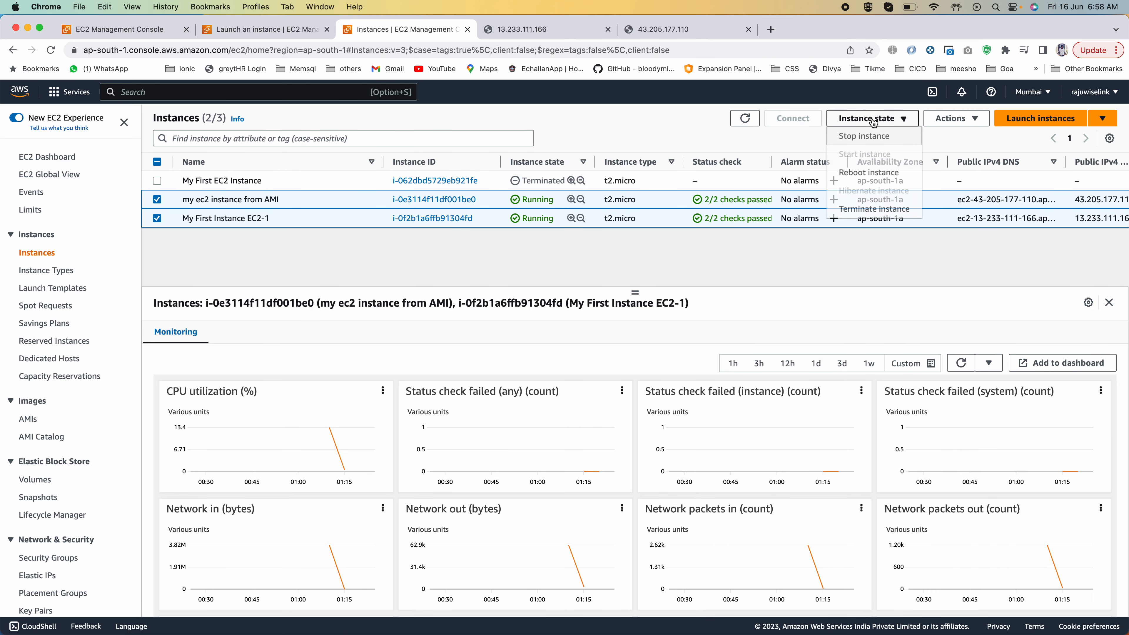
left_click(861, 209)
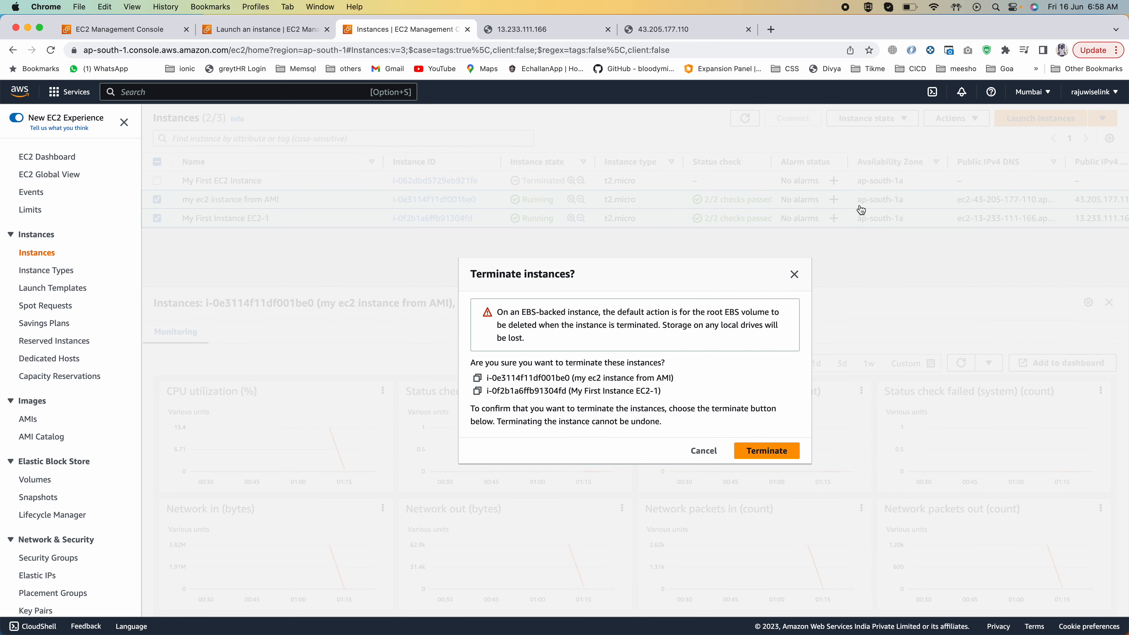
left_click(770, 451)
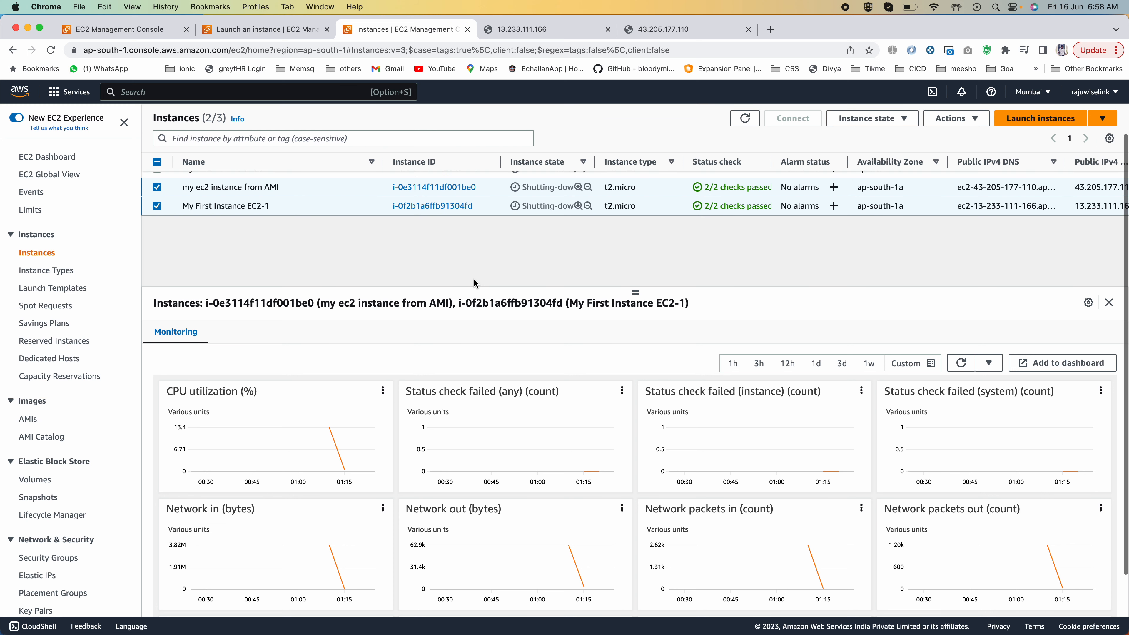
left_click_drag(635, 292, 634, 264)
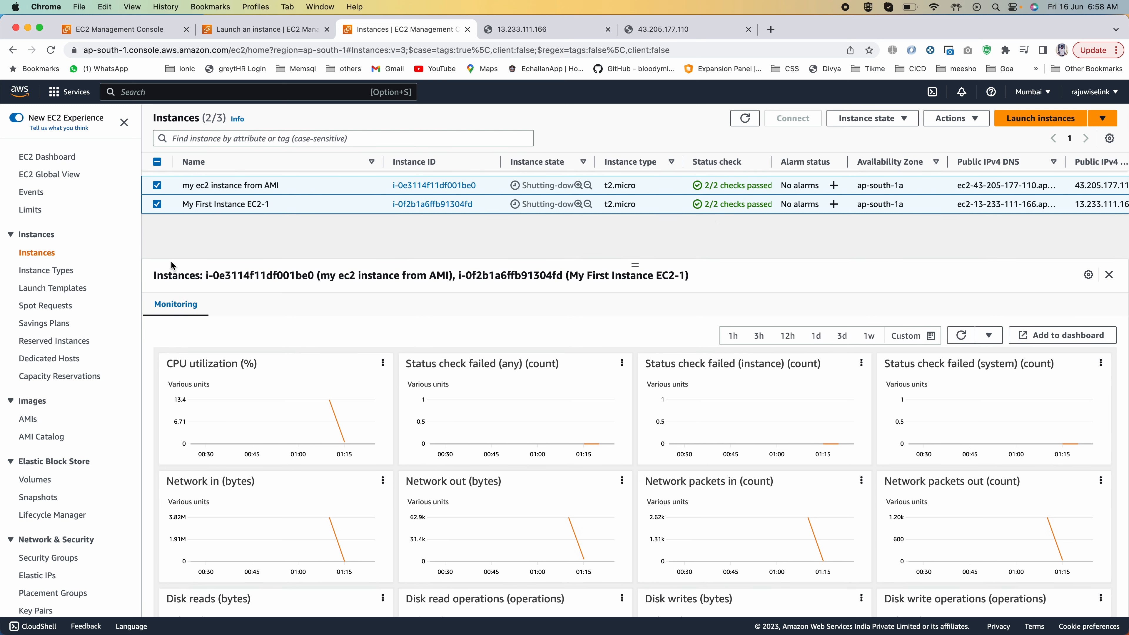
Step: Deregister myEc21AMI in the Mumbai region, expanding the associated snapshots section before confirming
left_click(28, 418)
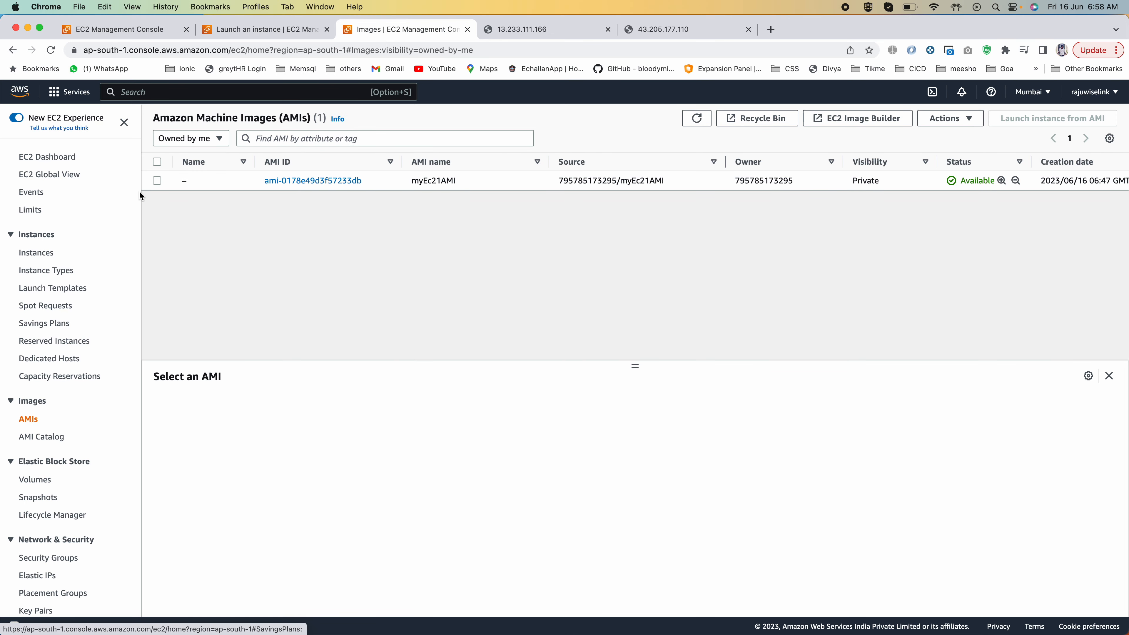
left_click(158, 180)
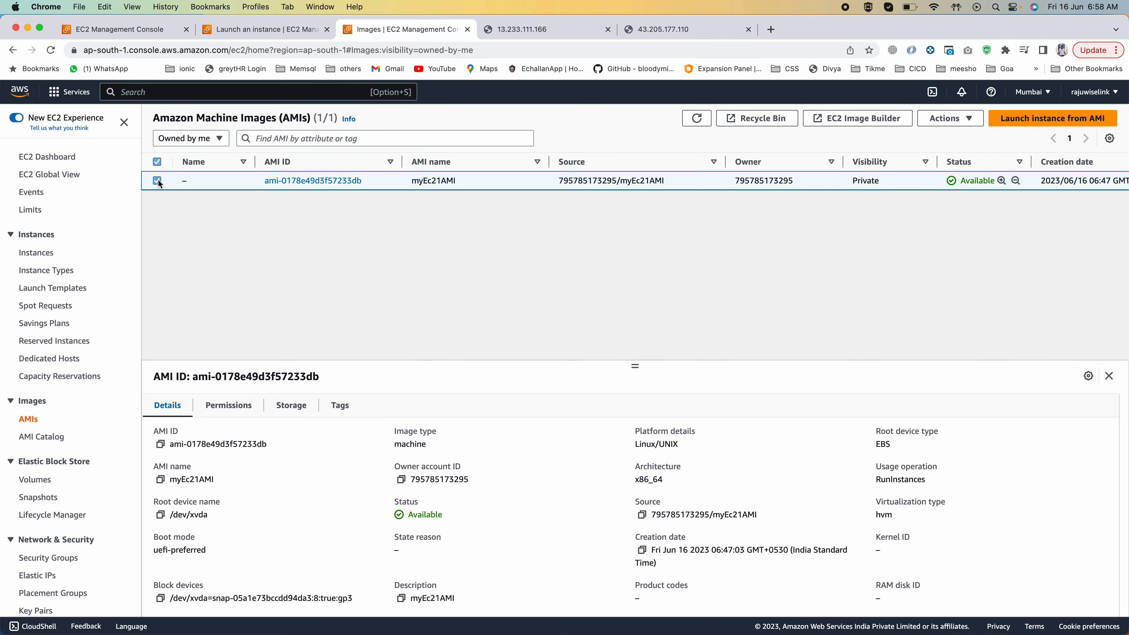
left_click(962, 119)
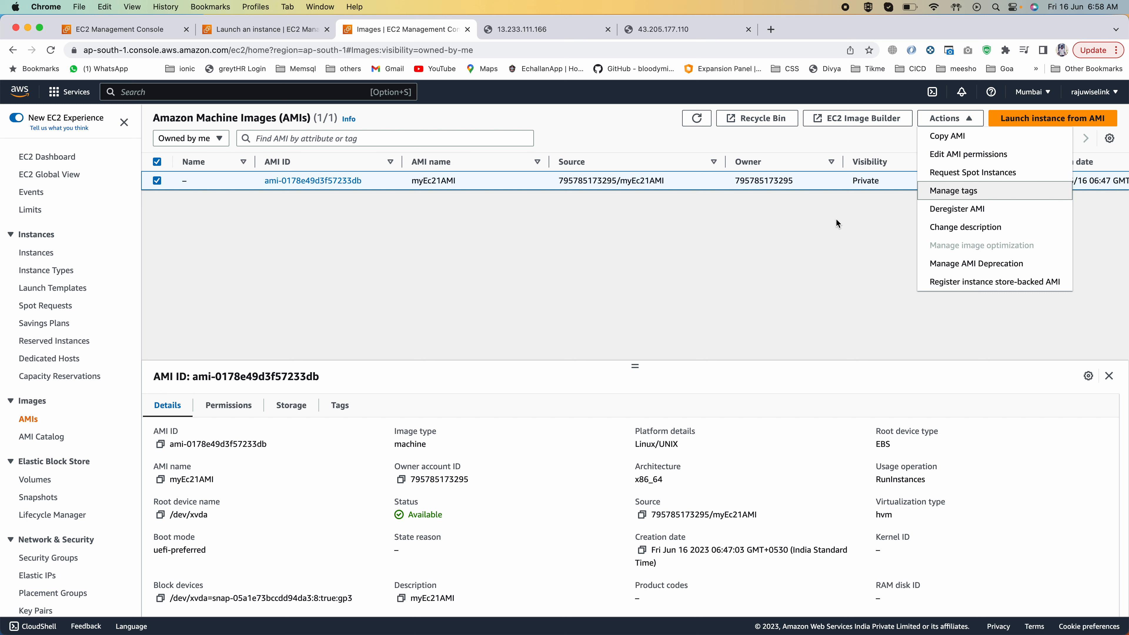
left_click(940, 208)
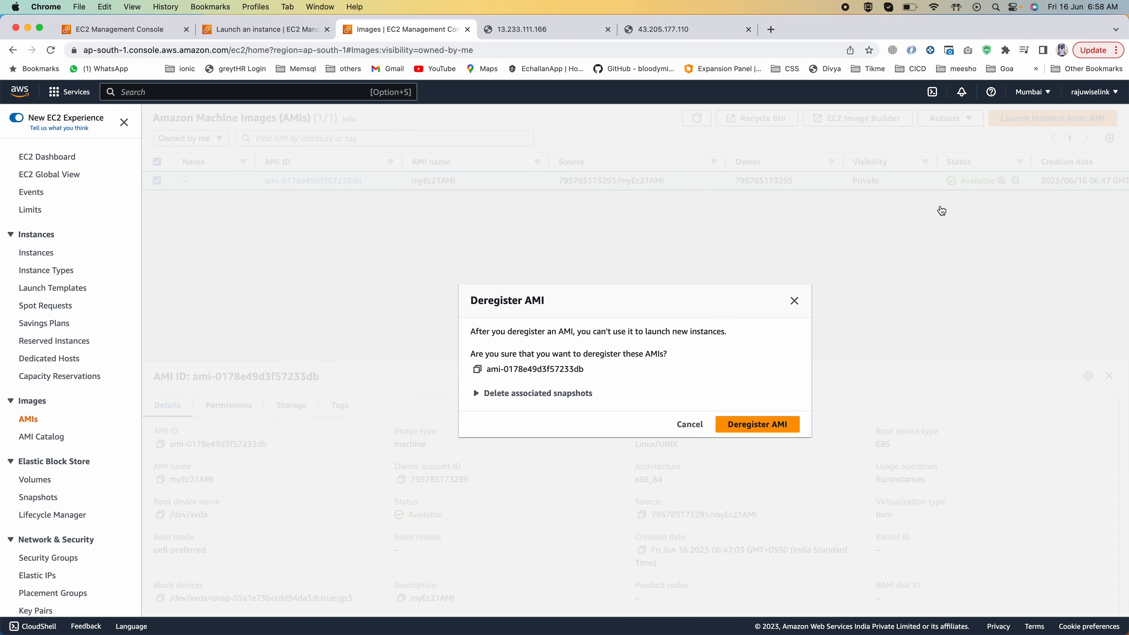
left_click(538, 394)
left_click(738, 473)
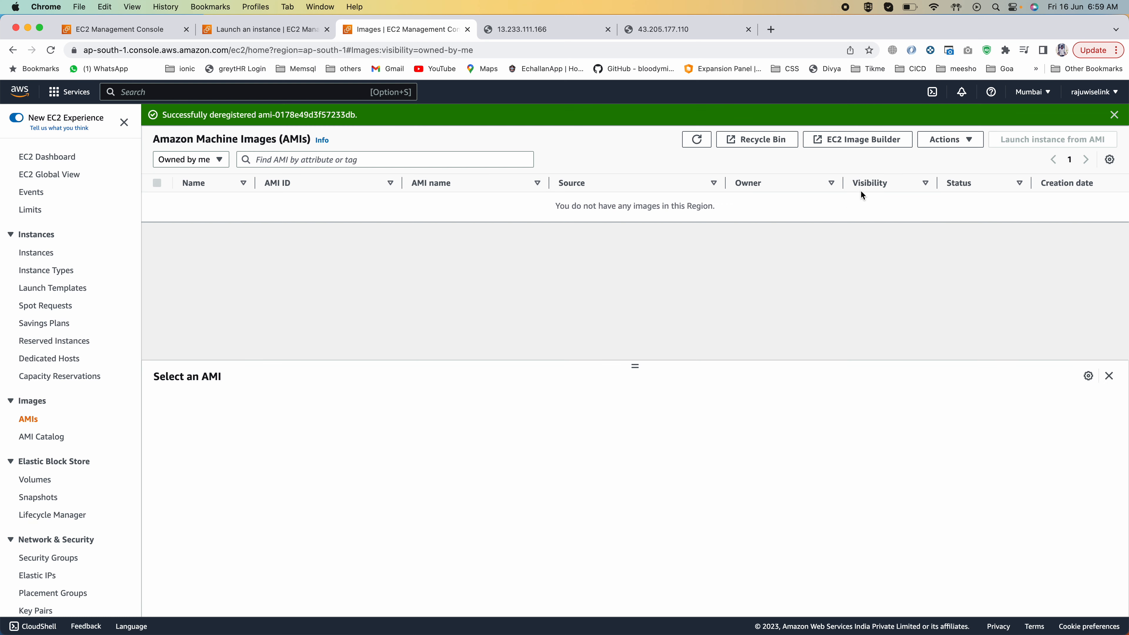
Step: Switch to the Asia Pacific (Singapore) region, deregister the copied myEc21AMI there and reload the list of owned AMIs
left_click(1032, 92)
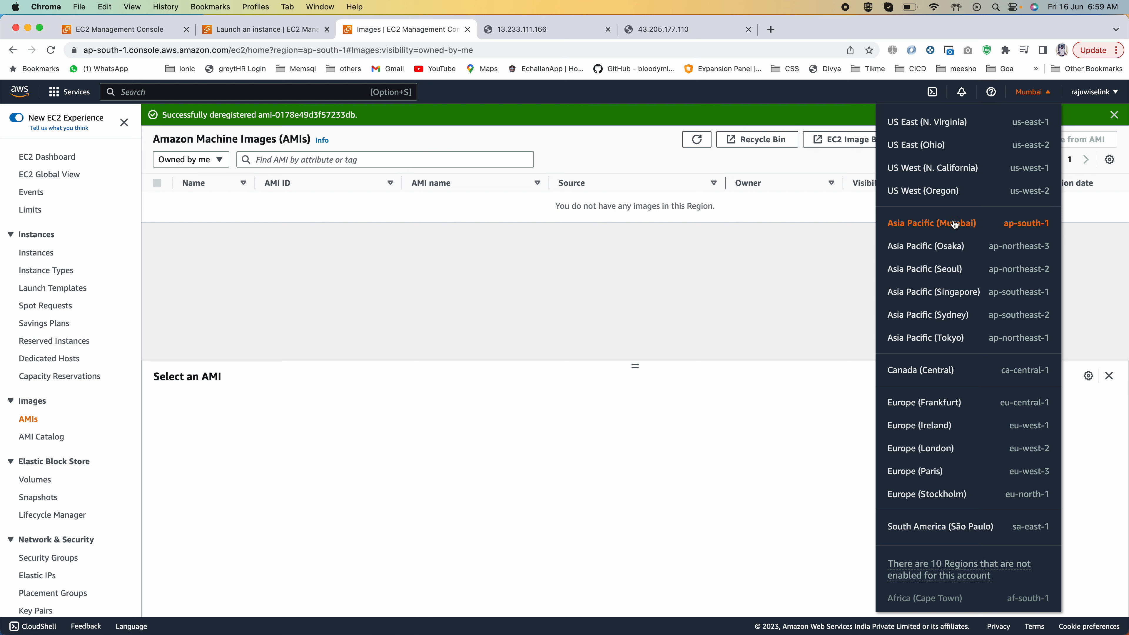
left_click(943, 295)
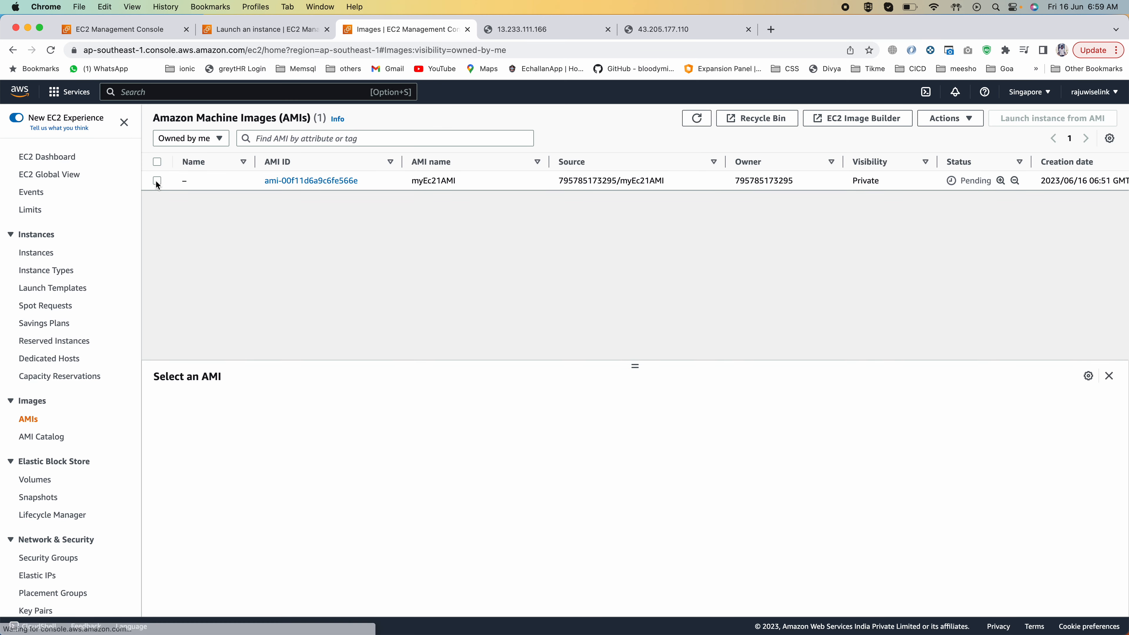
left_click(157, 181)
left_click(926, 92)
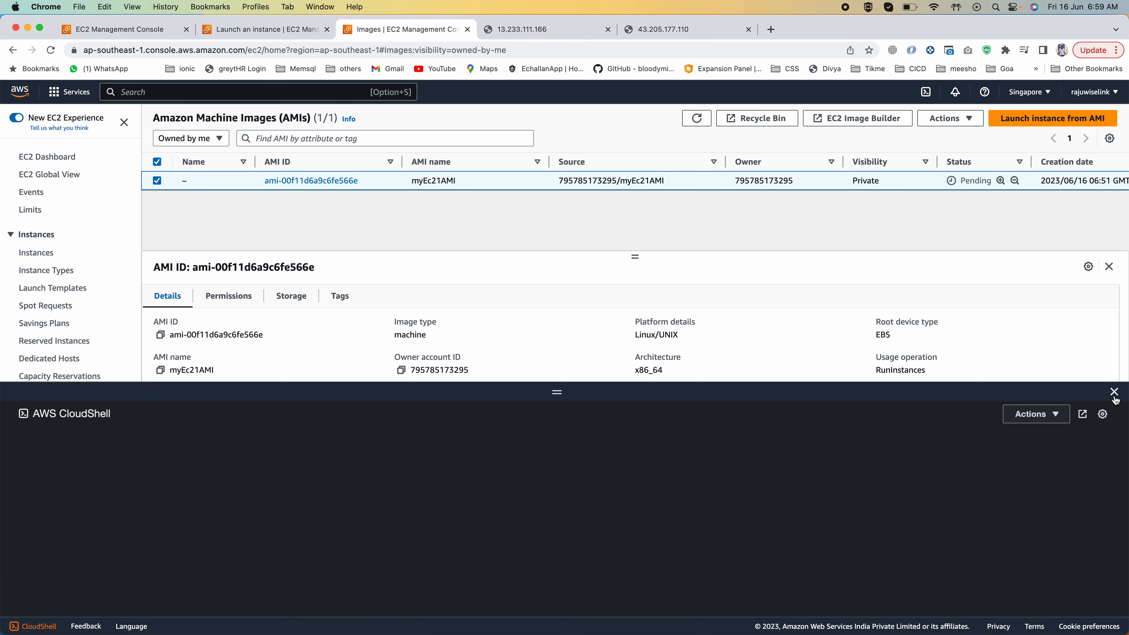
left_click(1114, 393)
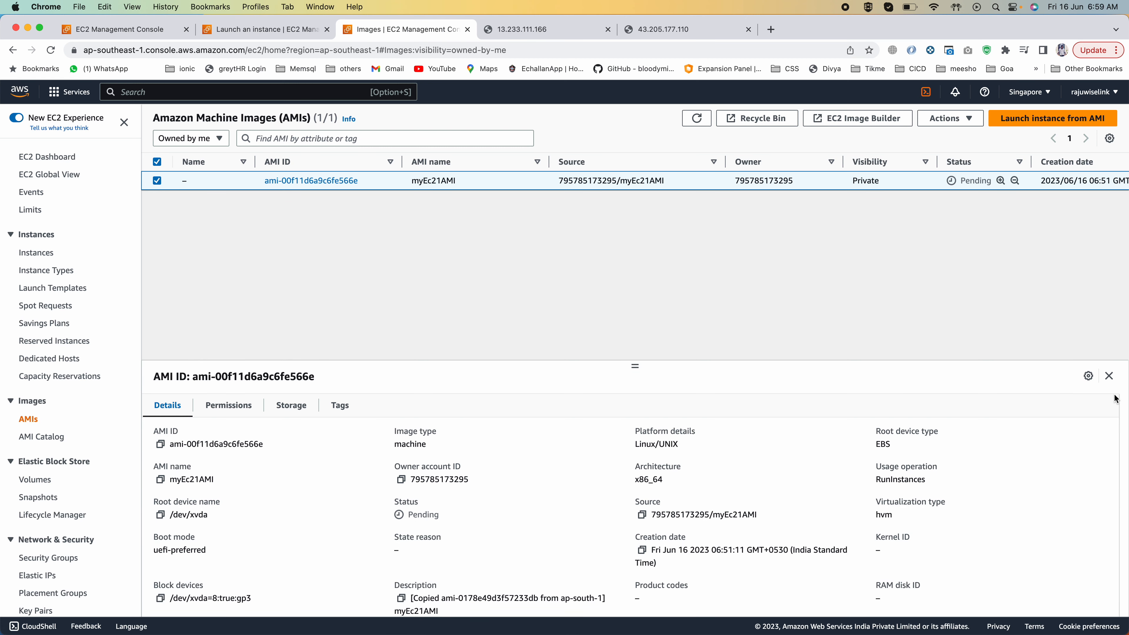
left_click(955, 118)
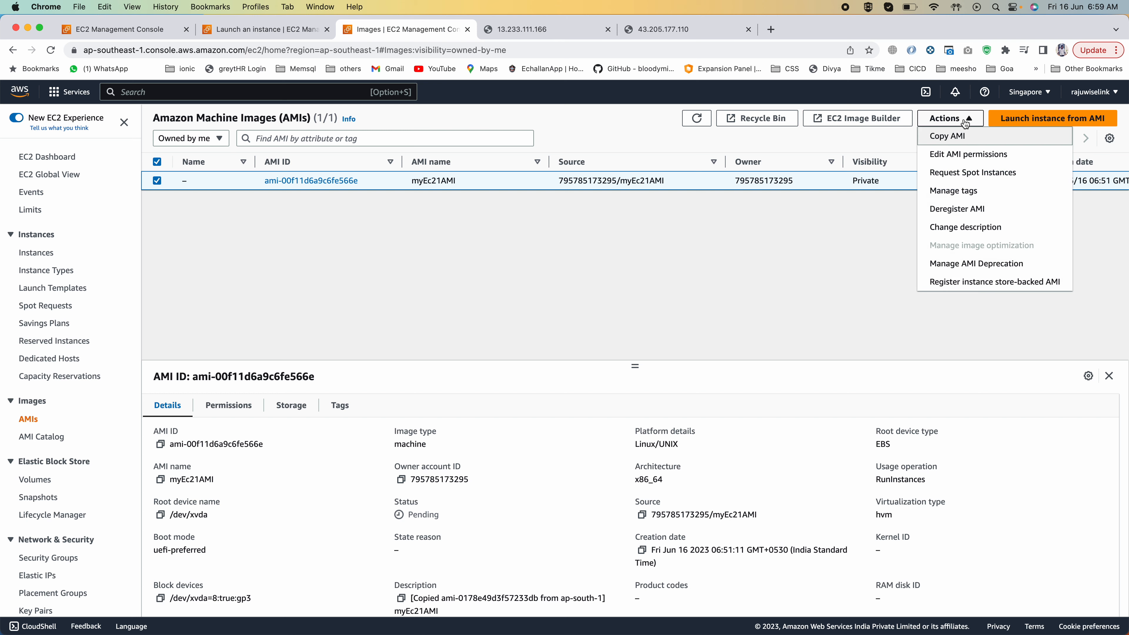
left_click(959, 208)
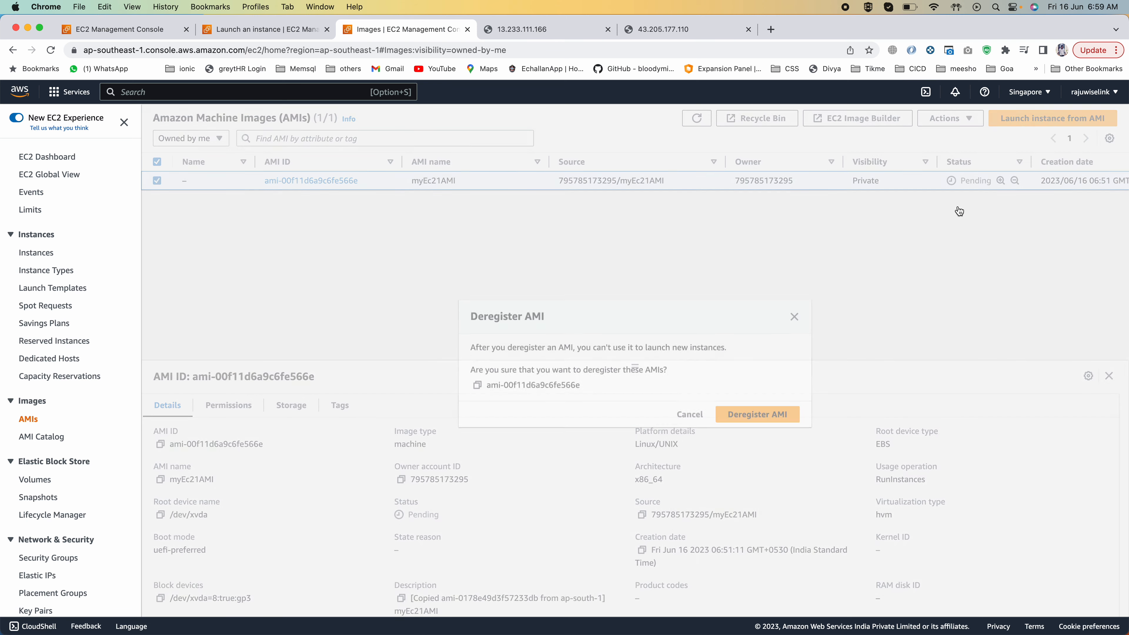
left_click(735, 412)
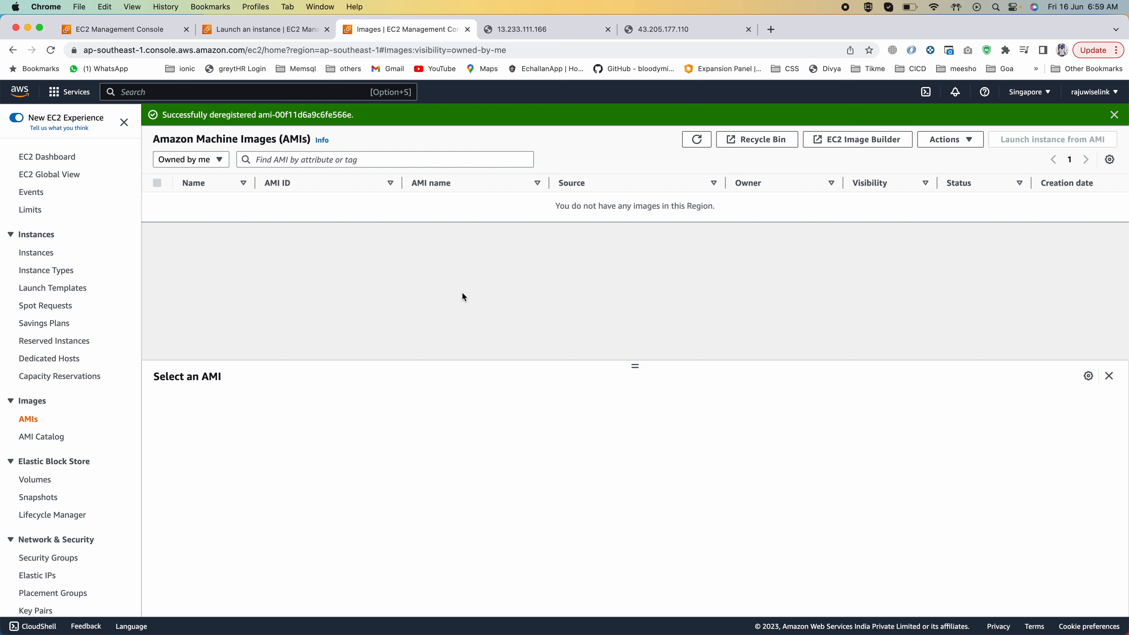
left_click(28, 418)
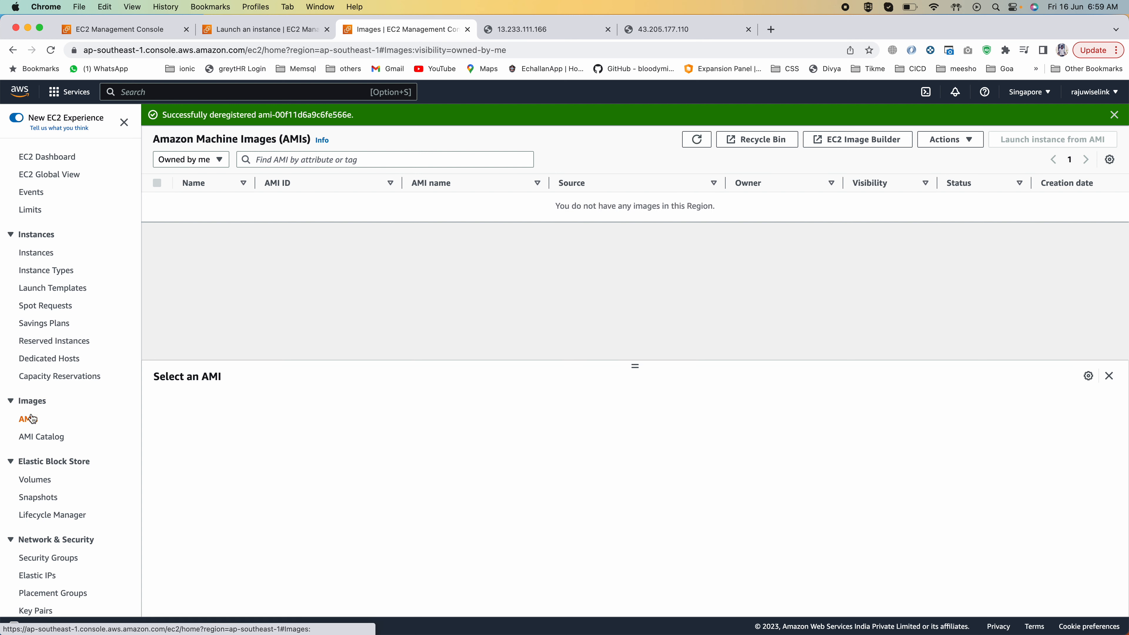
Step: Switch to the EC2 presentation in PowerPoint and show slide 42, EC2 Instance Store
key("super+Tab")
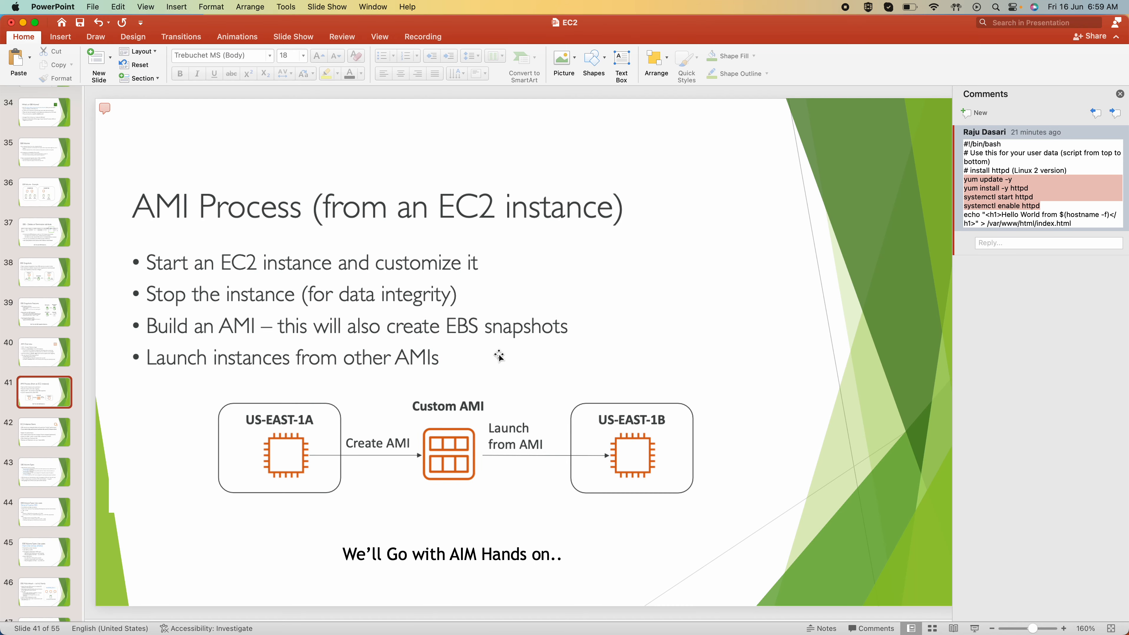
left_click(46, 435)
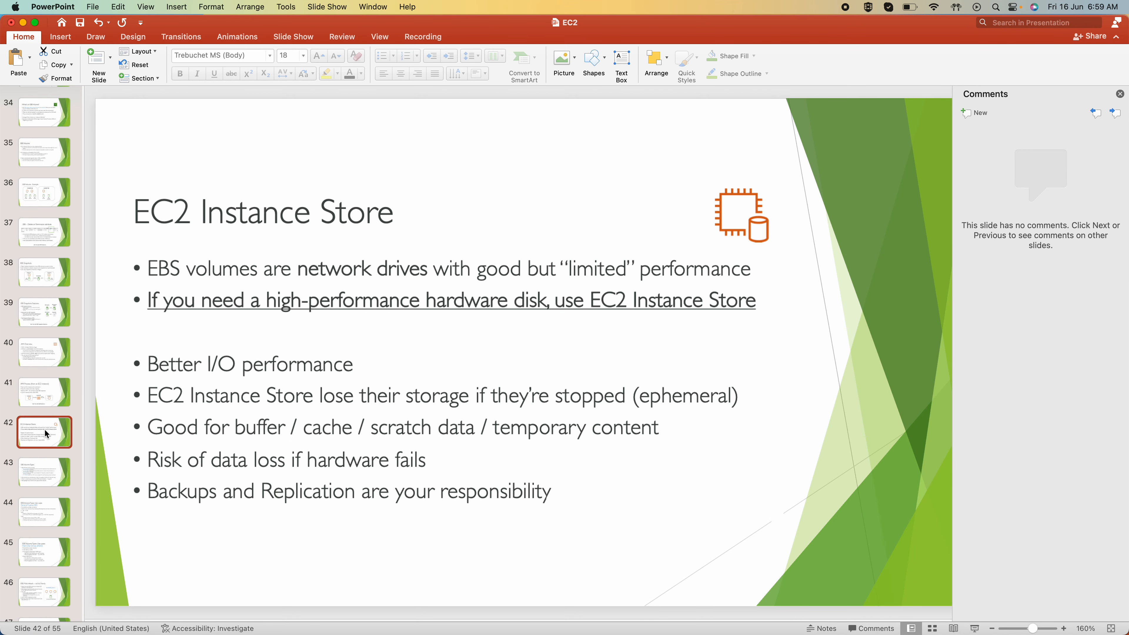